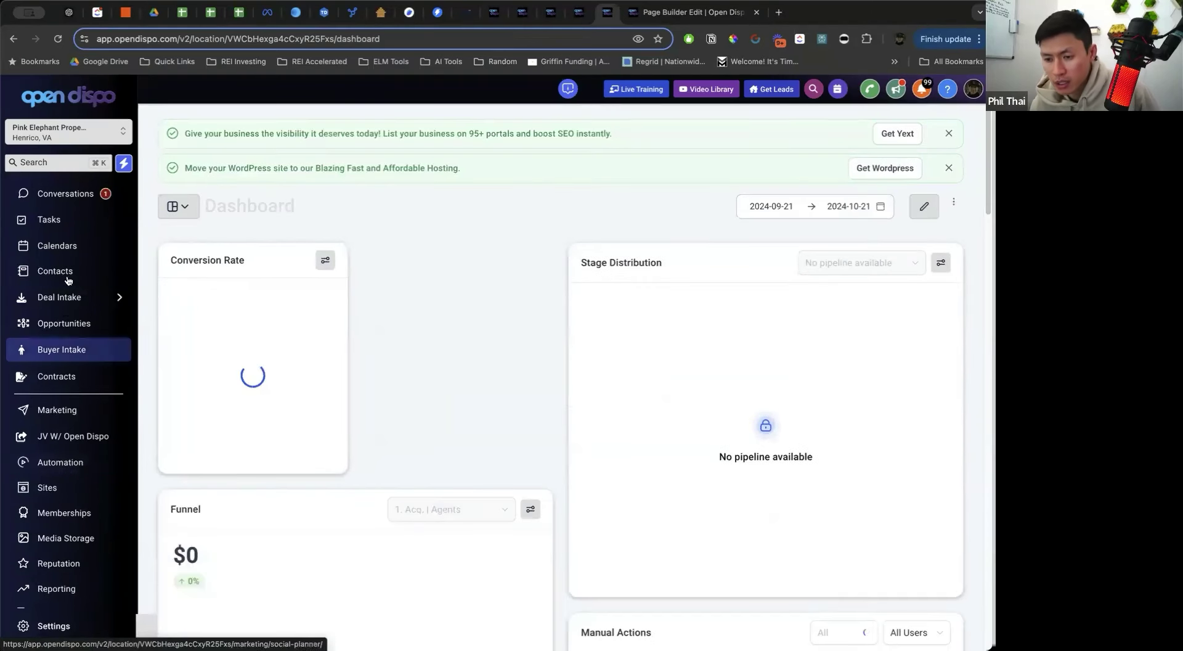
Open the New Inbound Lead workflow from the "*Lead Flow System: Direct-to-Seller | Inbound" automation folder
left_click(55, 272)
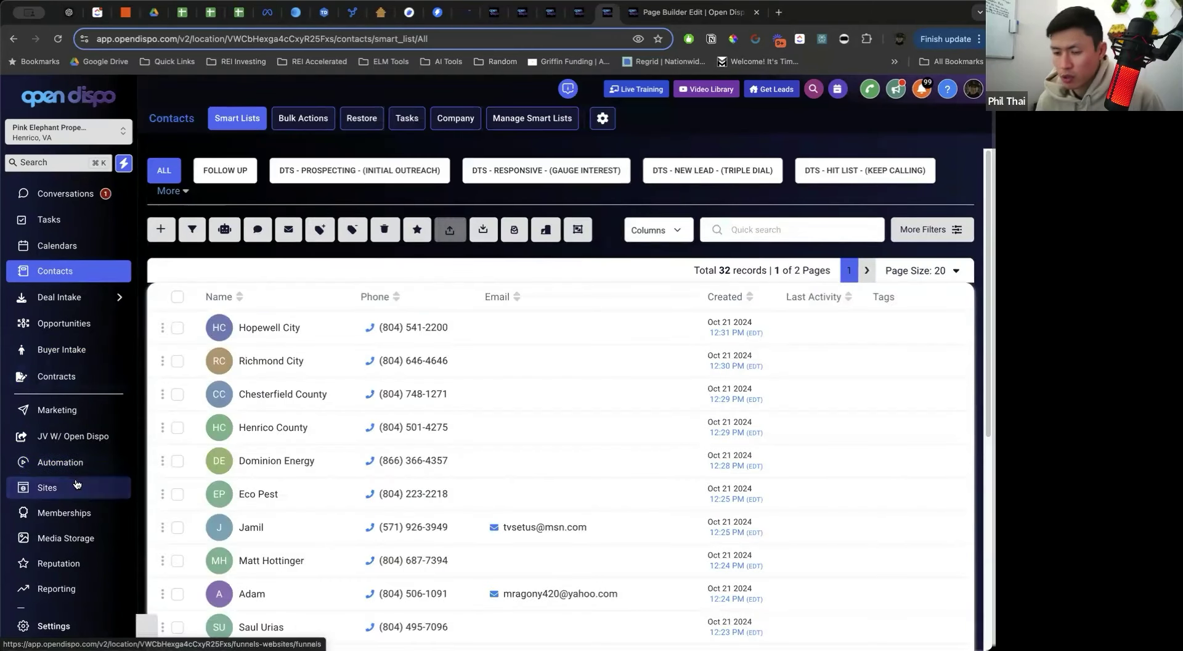
left_click(78, 470)
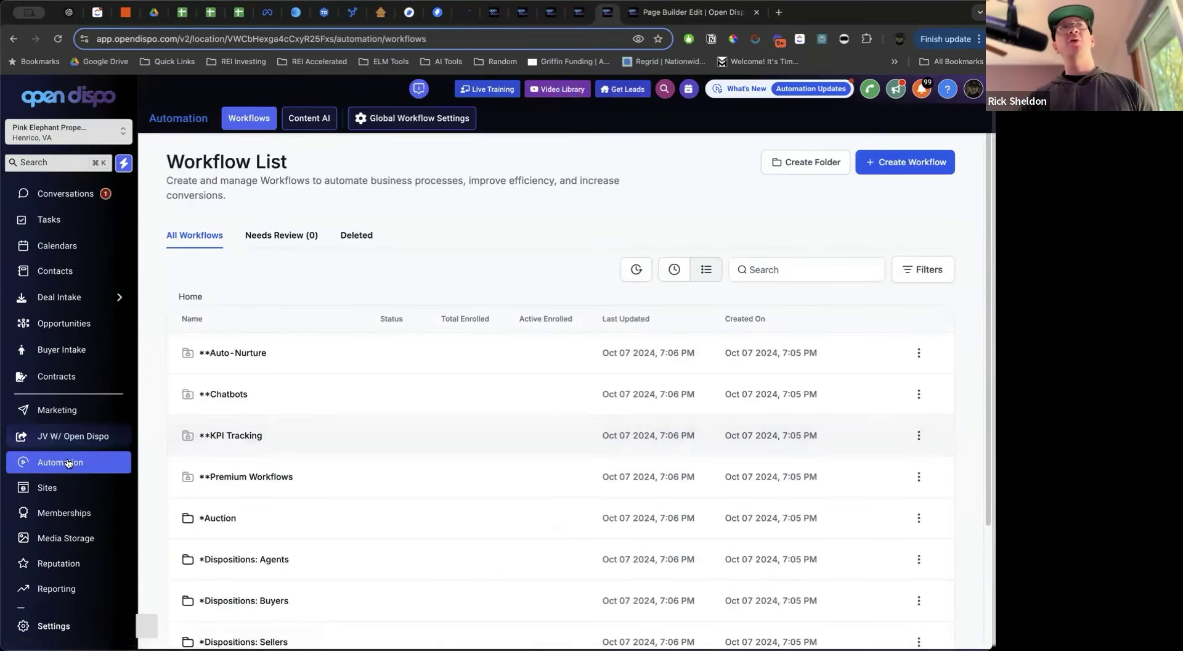
scroll(276, 442, "down", 3)
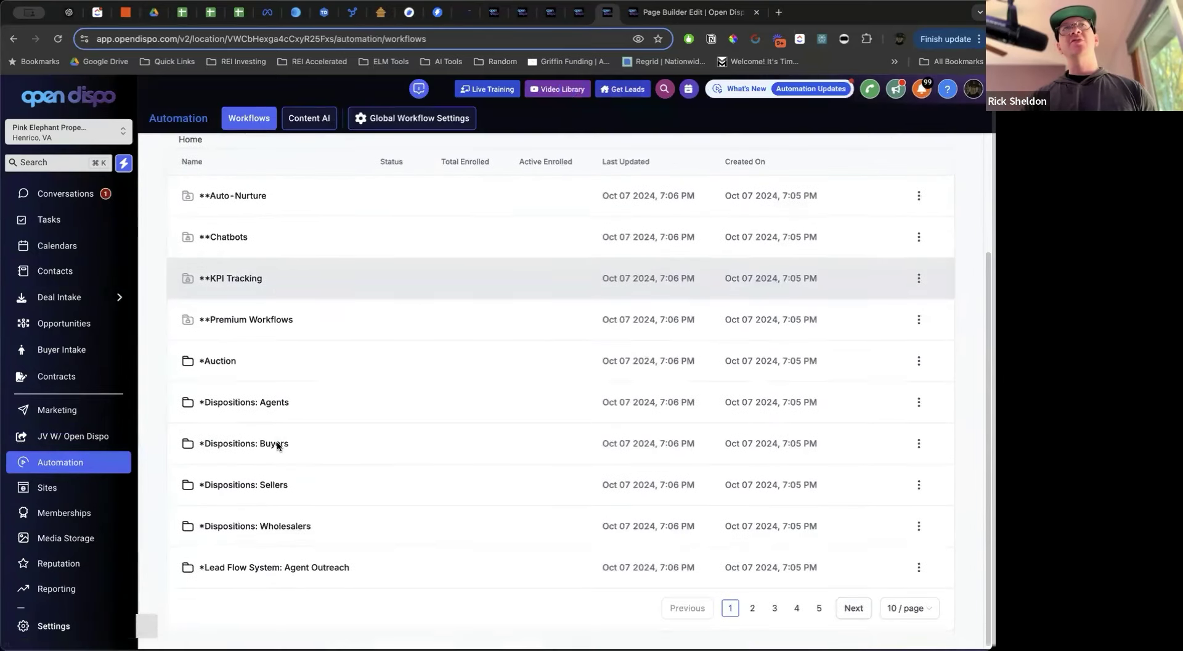
left_click(753, 608)
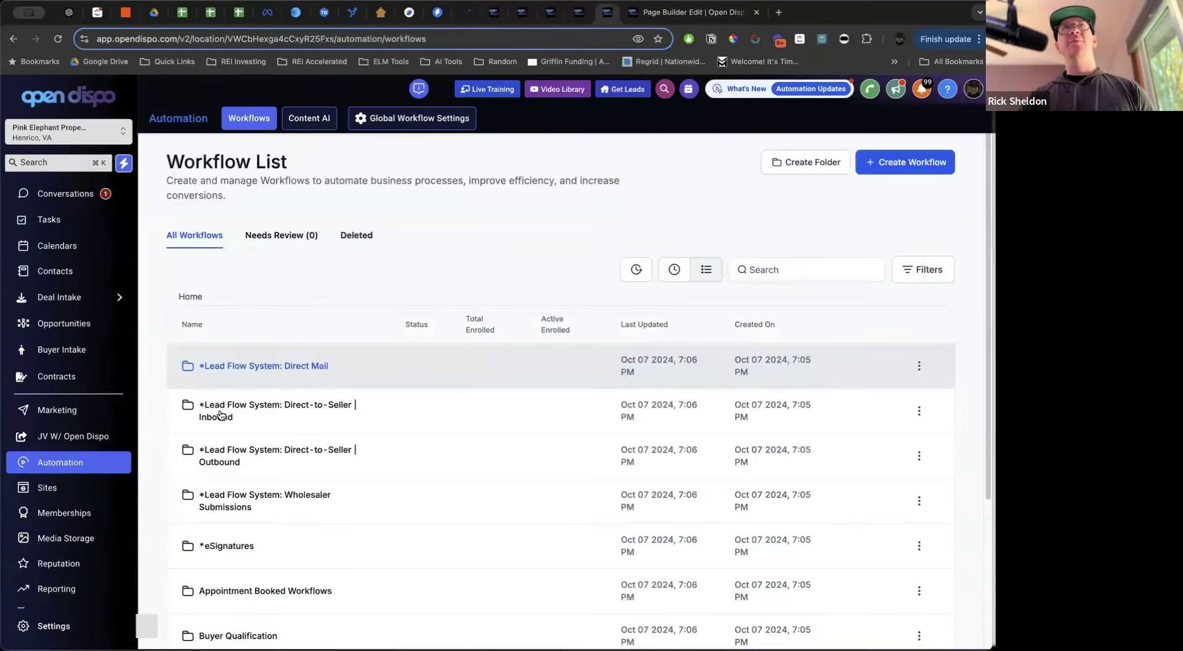
left_click(214, 410)
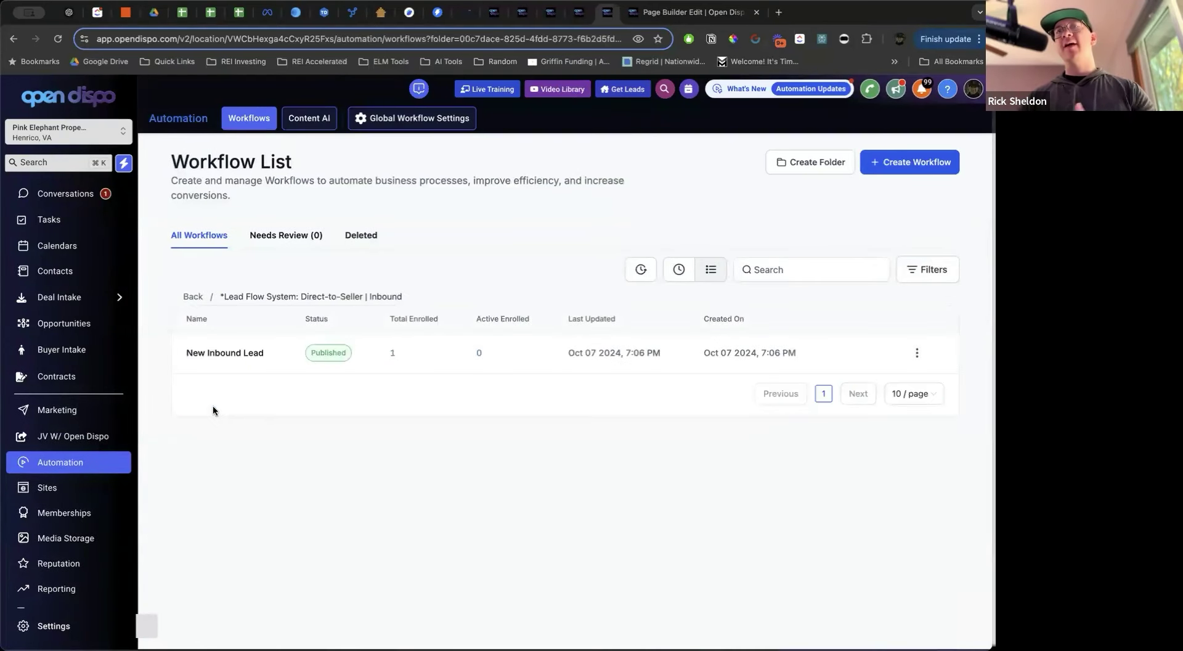
left_click(245, 354)
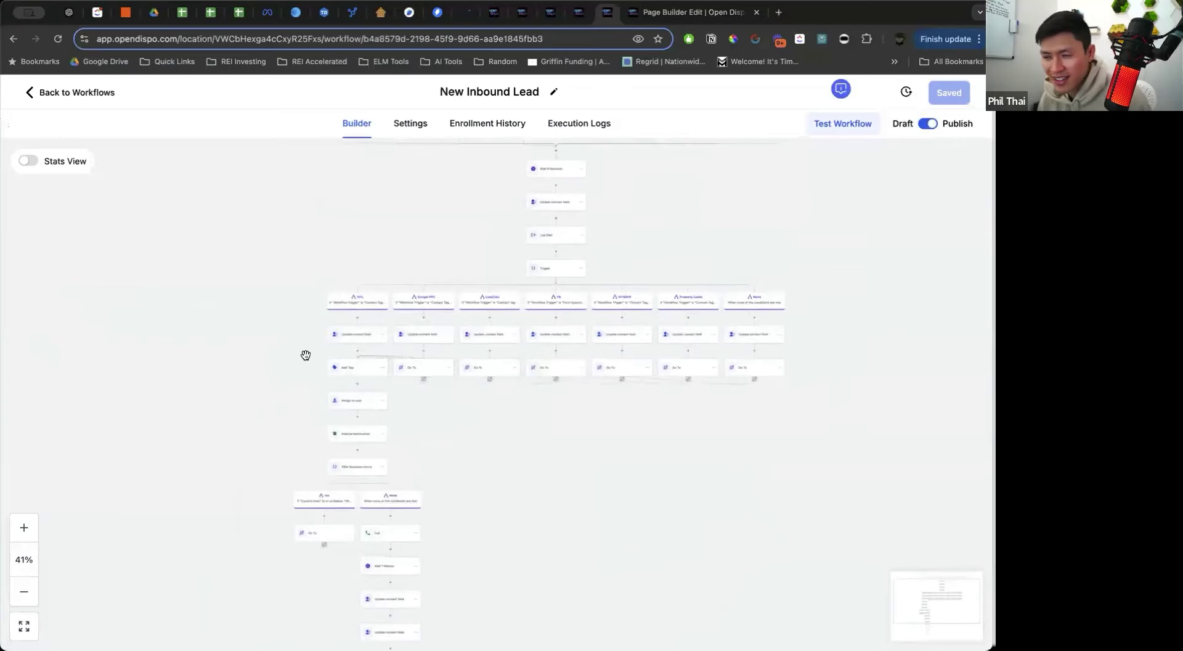
Examine the New Inbound Lead workflow's contact-tag and form triggers and the lead-source branches below them
scroll(359, 326, "up", 5)
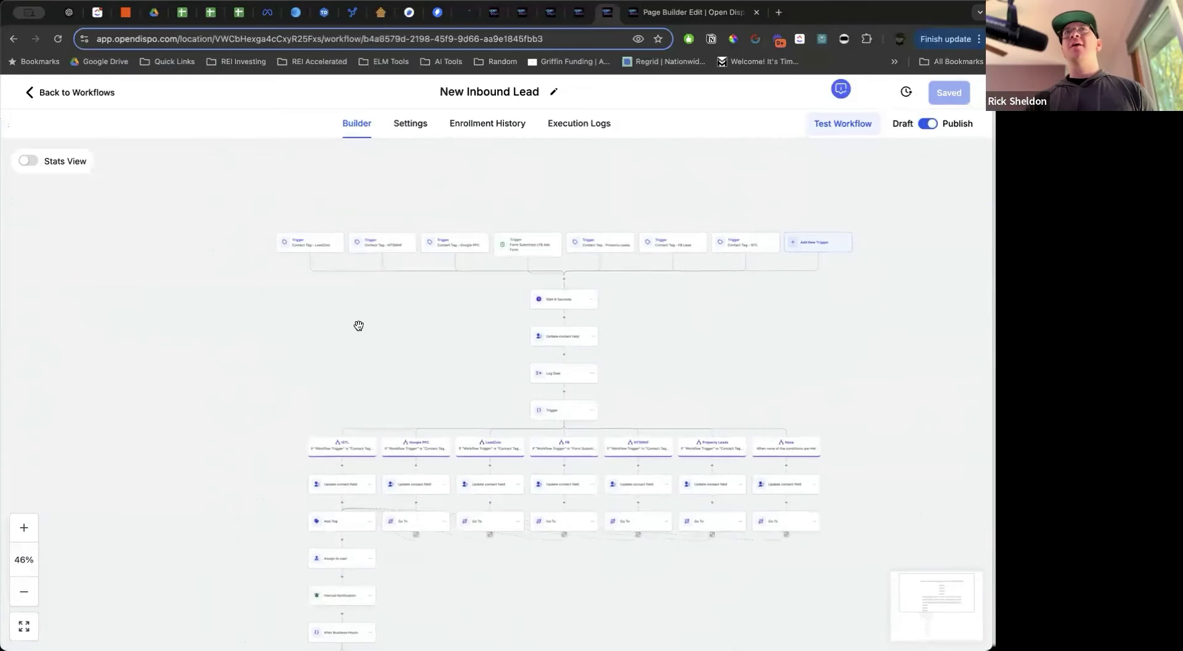
scroll(359, 325, "right", 3)
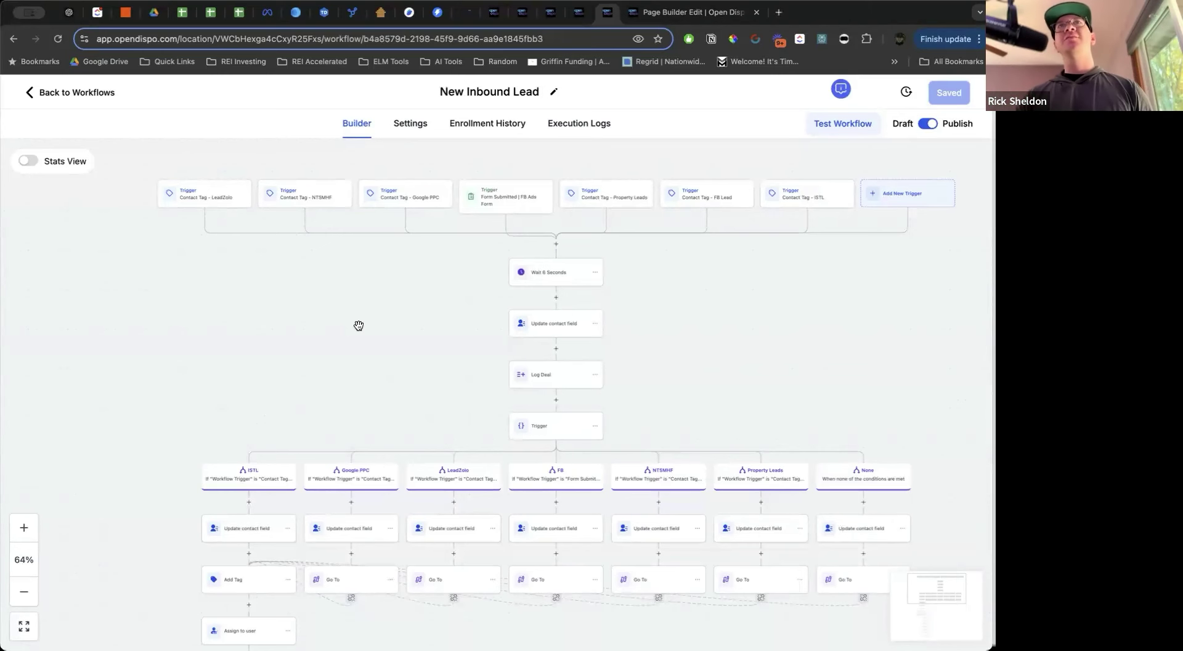
scroll(358, 326, "down", 5)
scroll(359, 326, "up", 6)
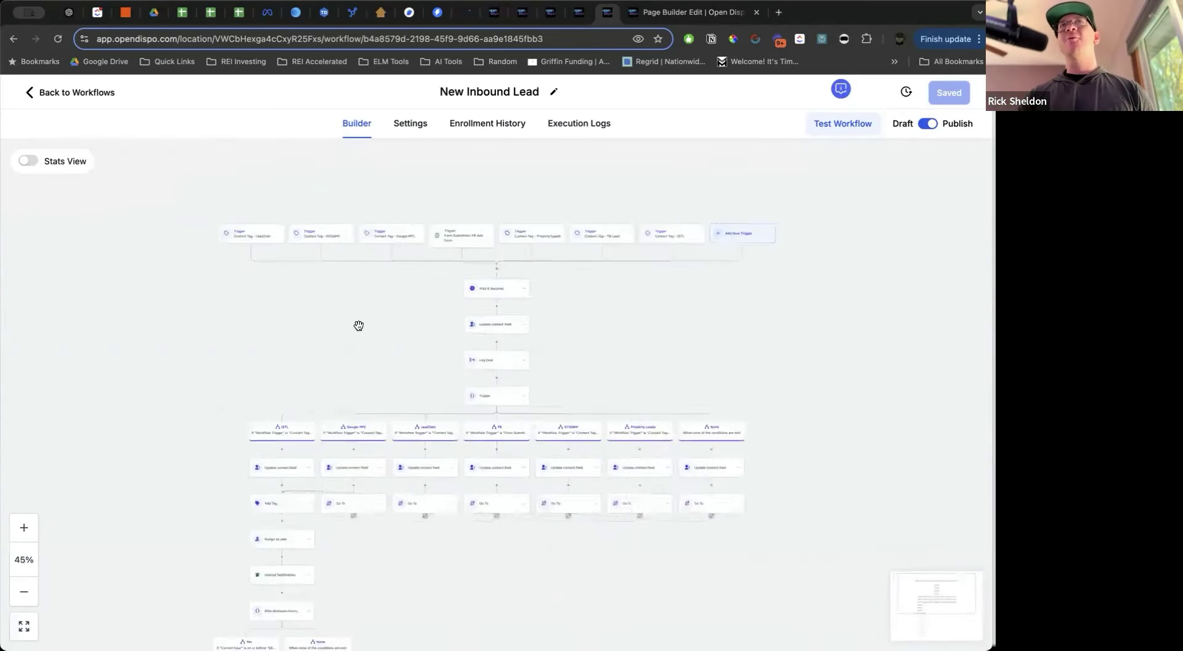
scroll(359, 325, "right", 4)
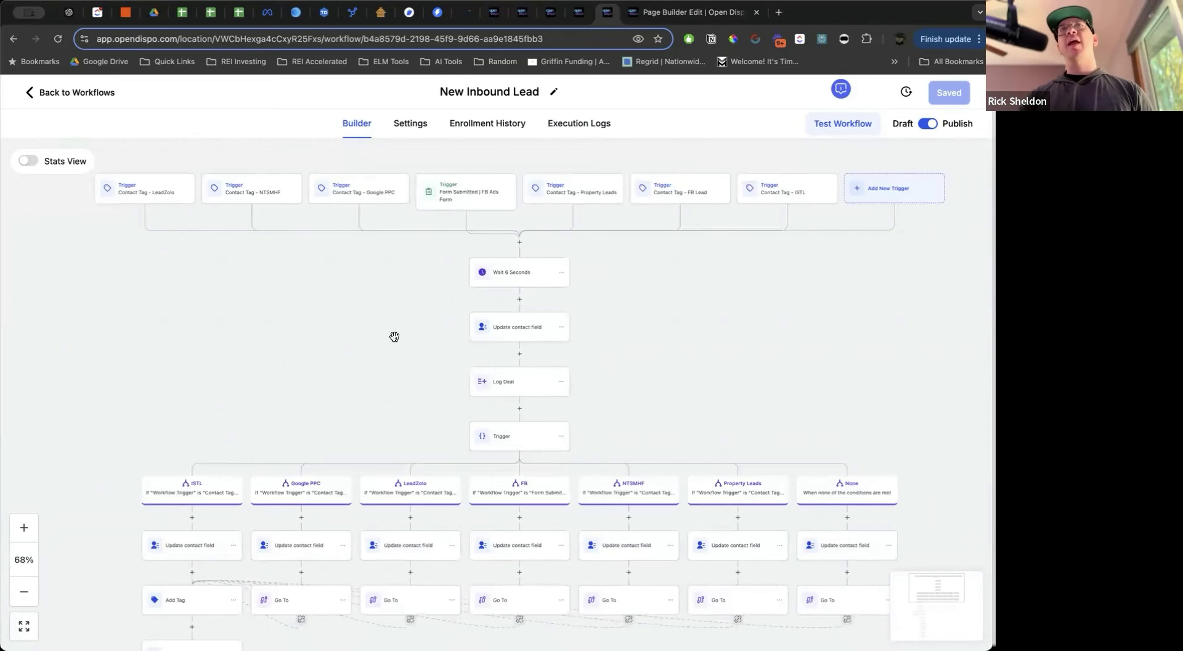
scroll(268, 446, "down", 1)
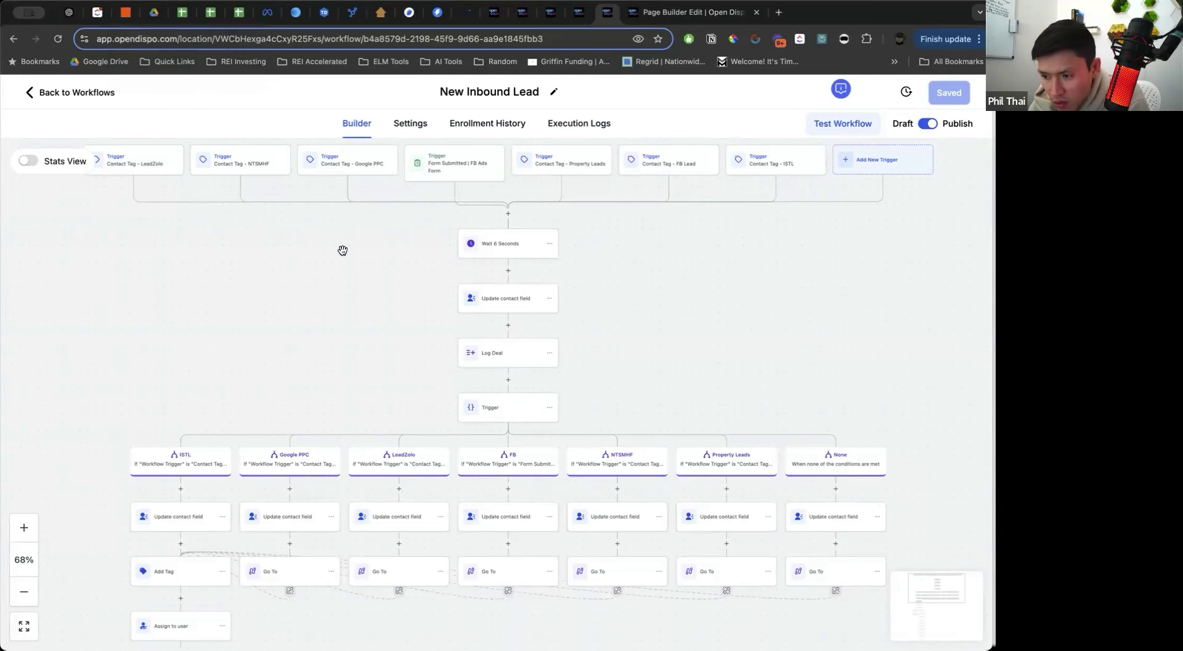
scroll(373, 252, "up", 5)
scroll(416, 248, "right", 5)
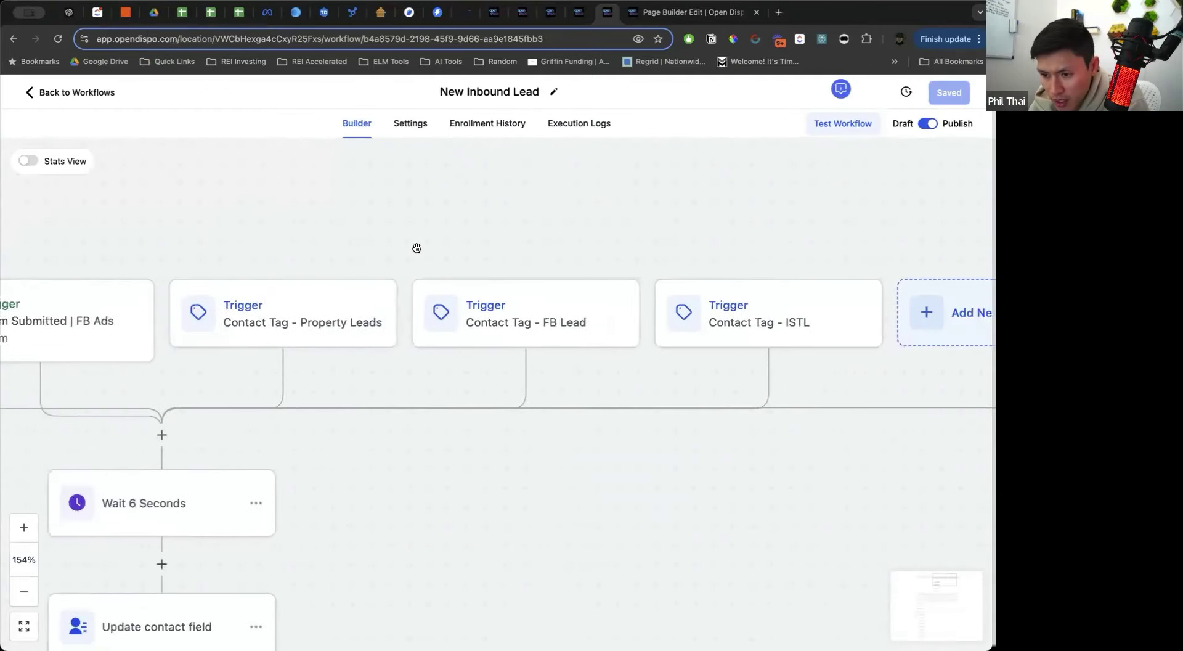
scroll(416, 248, "left", 3)
scroll(416, 247, "right", 2)
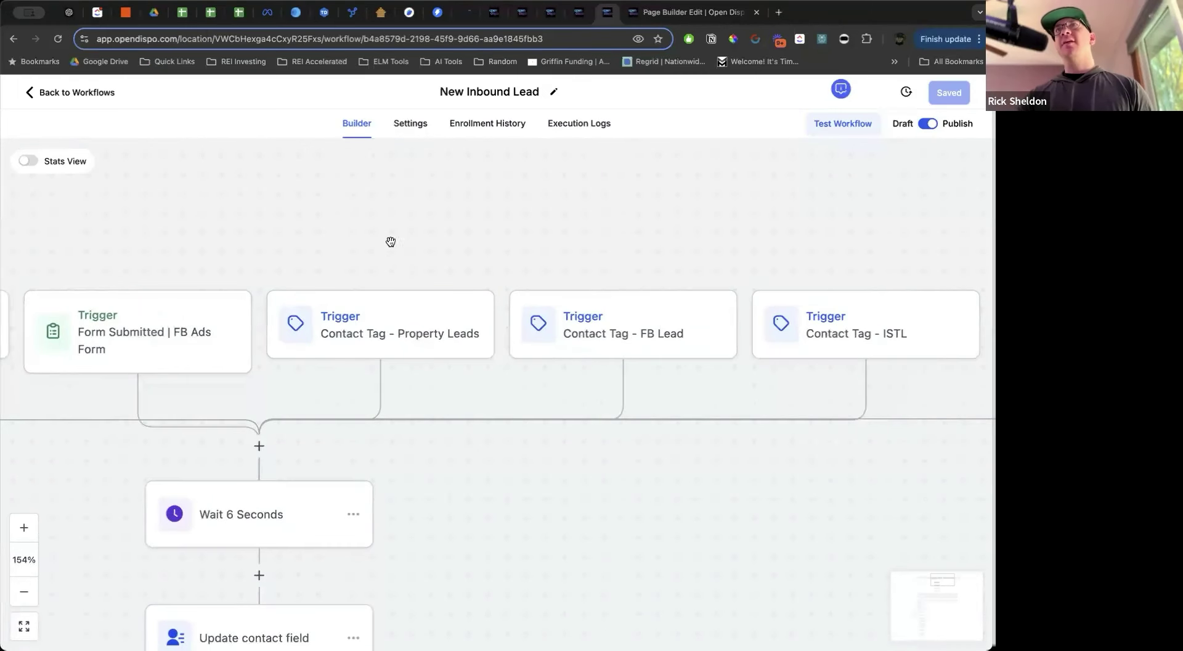
scroll(394, 237, "down", 4)
scroll(395, 236, "left", 2)
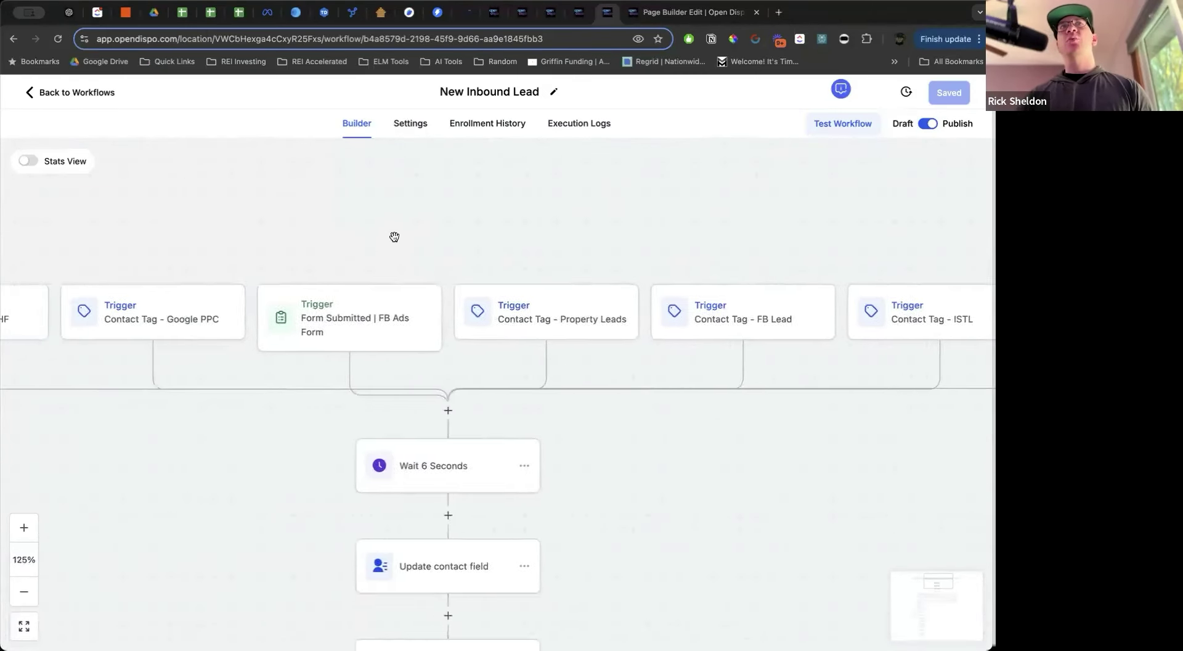
scroll(394, 236, "down", 3)
scroll(394, 236, "up", 1)
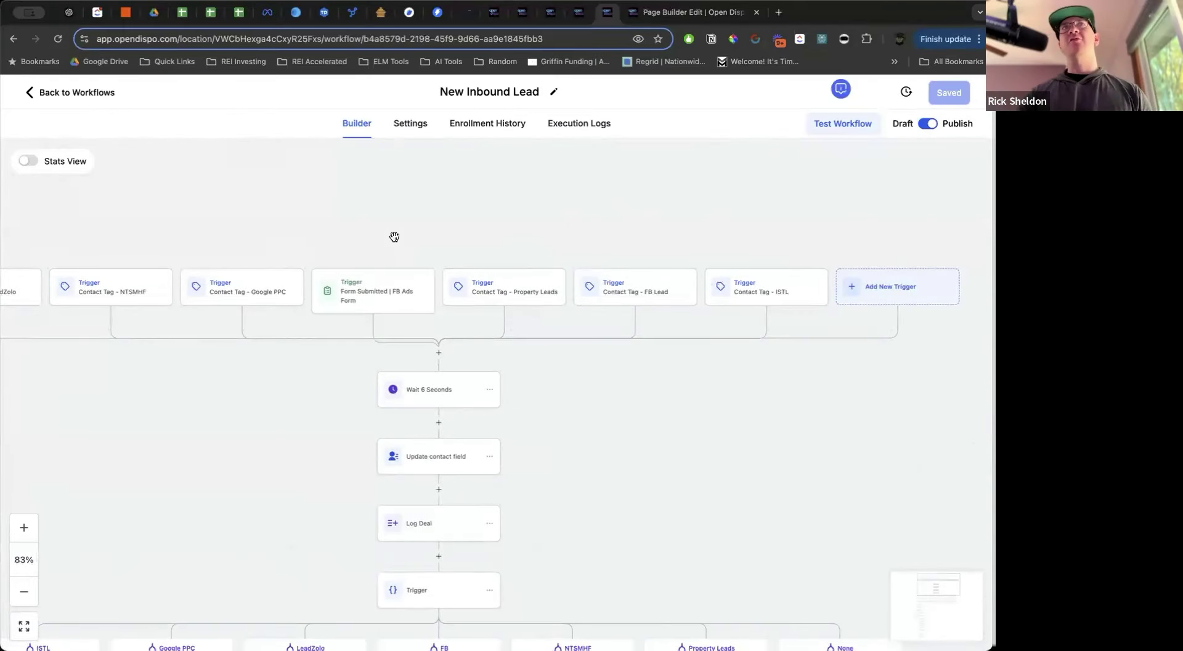
scroll(395, 237, "down", 2)
scroll(325, 209, "down", 3)
scroll(324, 209, "up", 1)
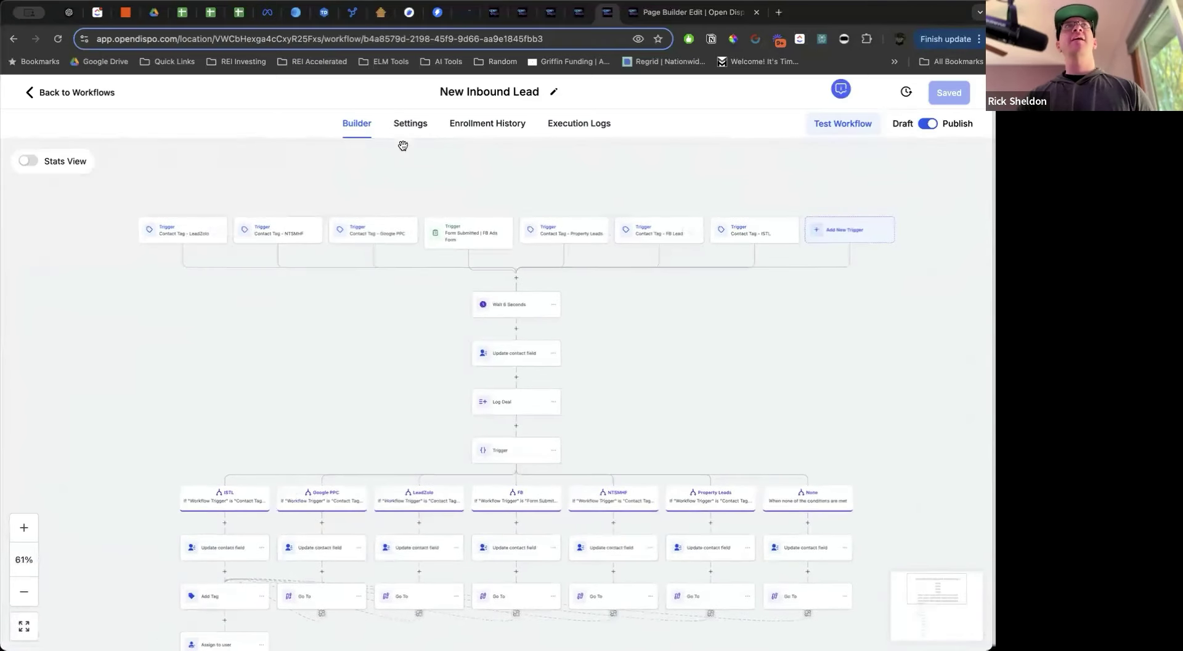
Switch to Zapier, change to the Pro 20K Plan account and open its list of Zaps
left_click(128, 13)
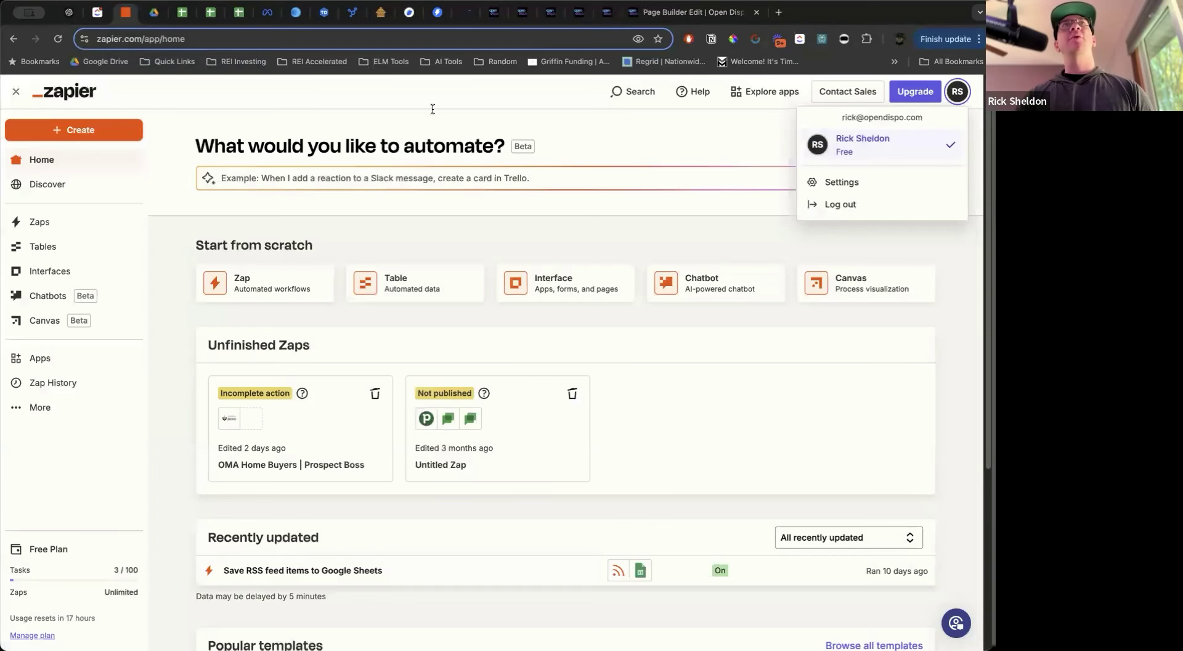
left_click(69, 222)
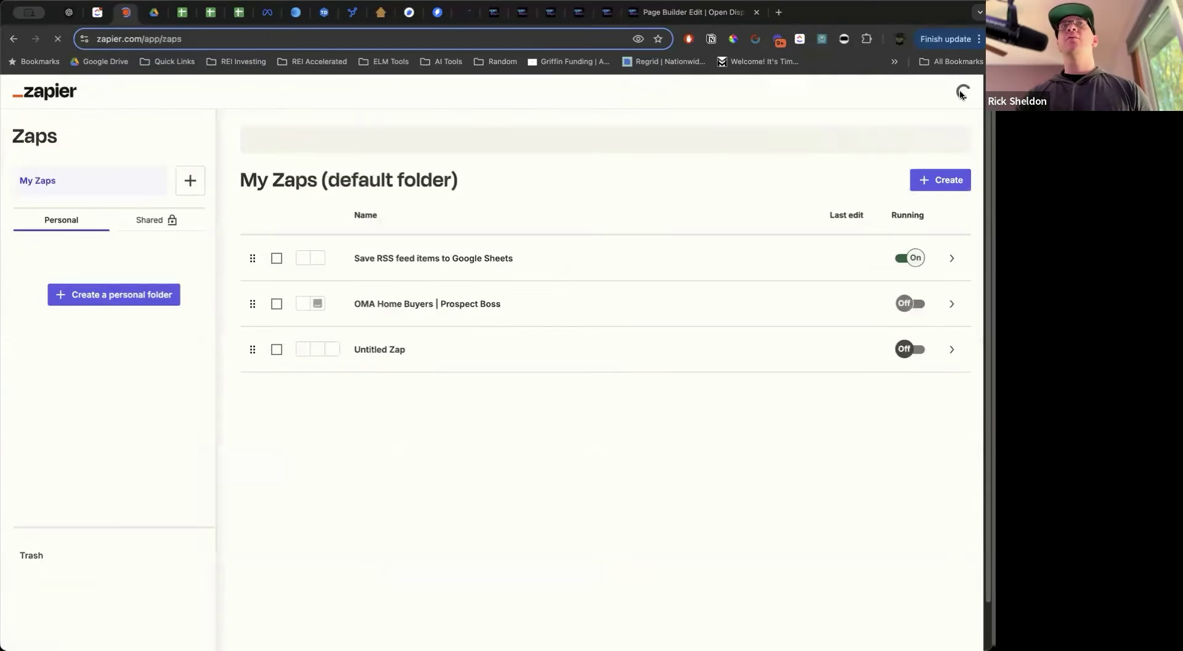
left_click(960, 92)
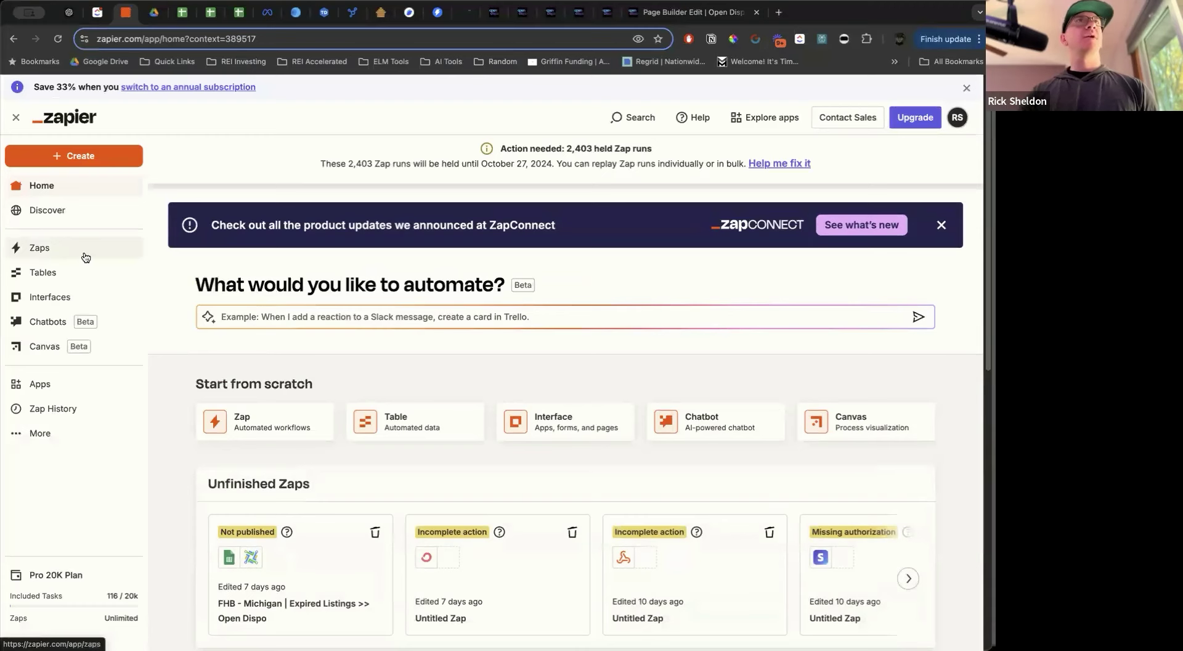
left_click(86, 249)
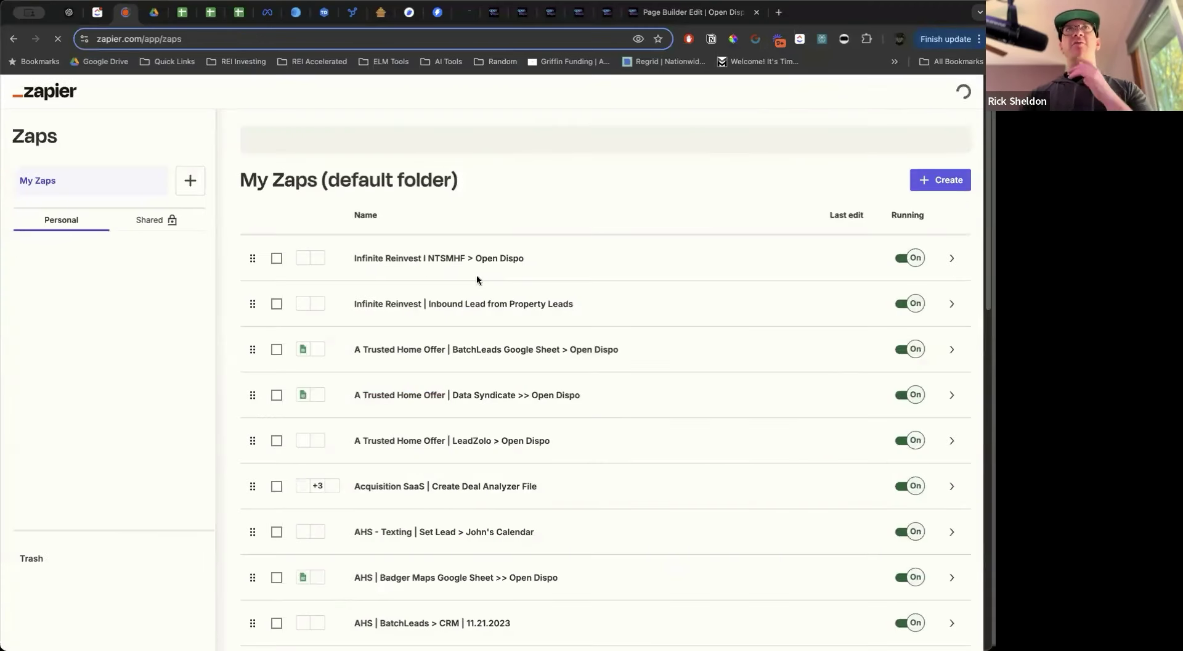
Search the Zaps for "leadzolo"
left_click(492, 137)
type("lead")
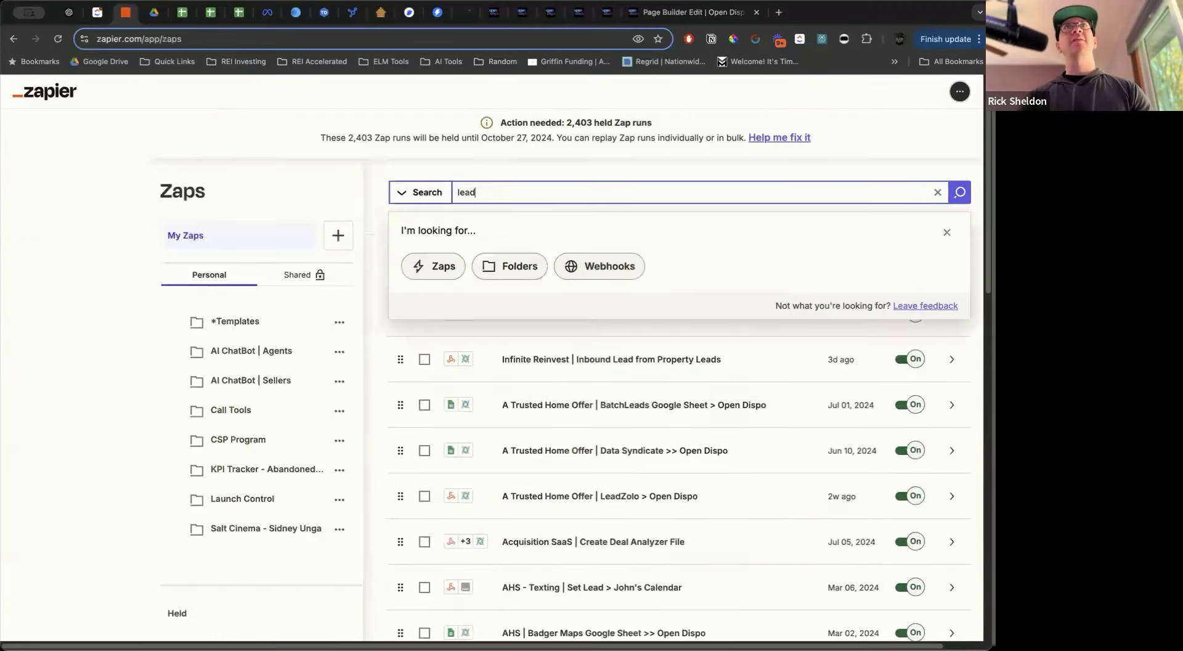
type("zol")
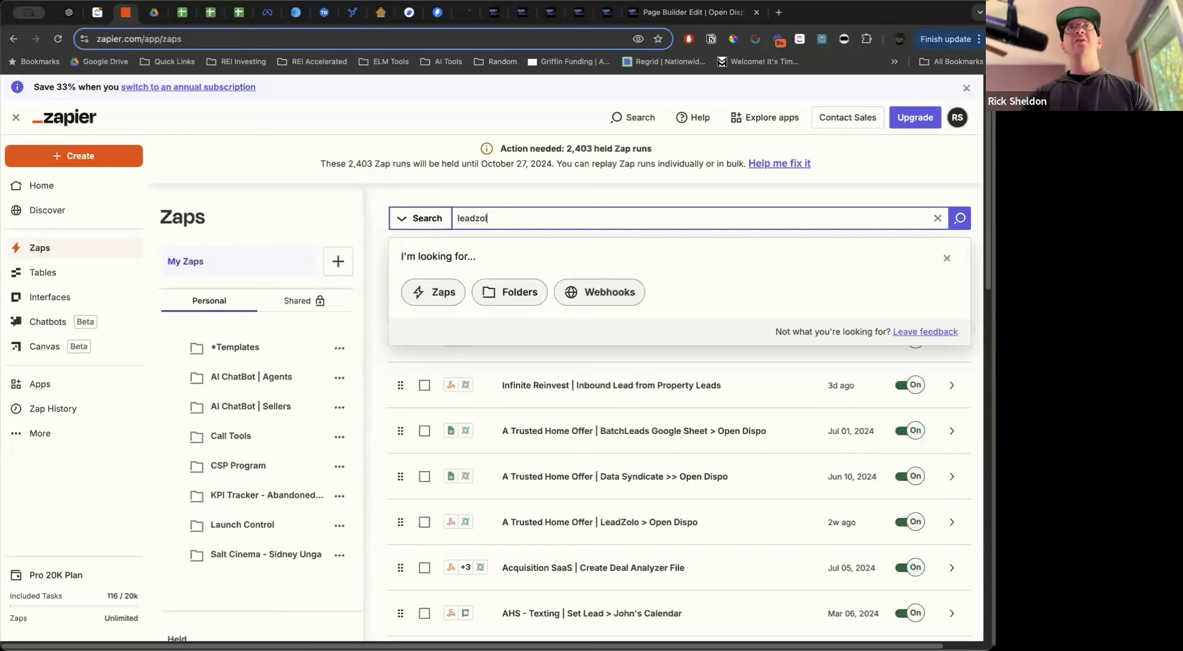
type("o")
key("Return")
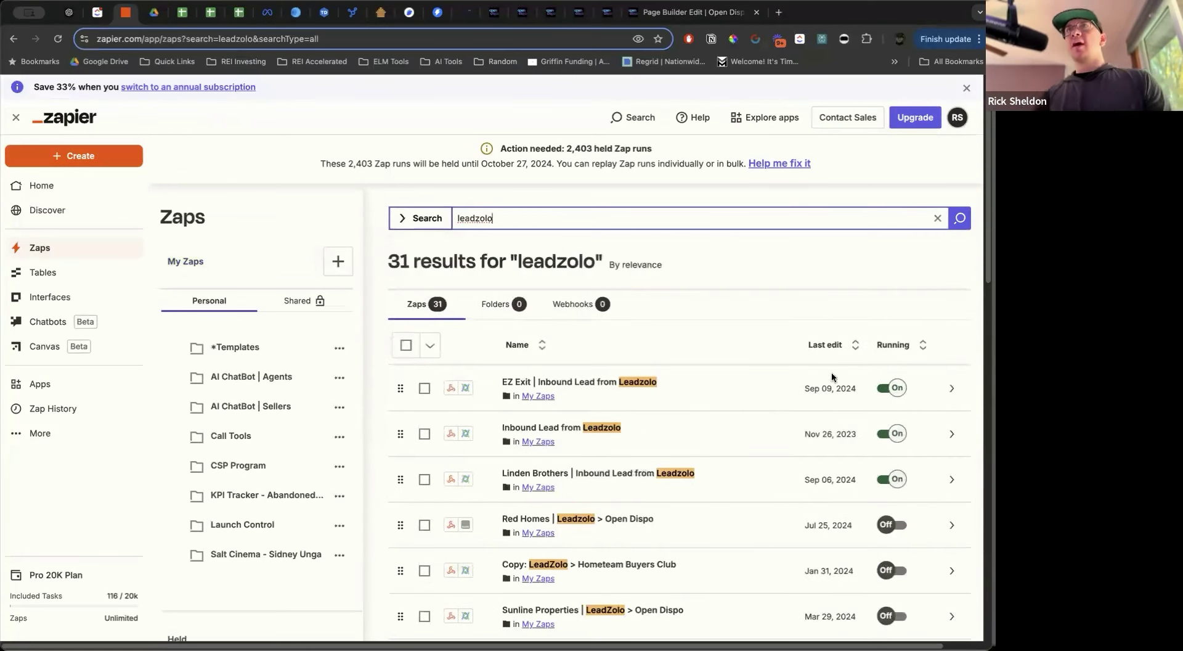
Sort the results by last edit with the newest first and duplicate the "LeadZolo > Infinite Reinvest" Zap
left_click(855, 345)
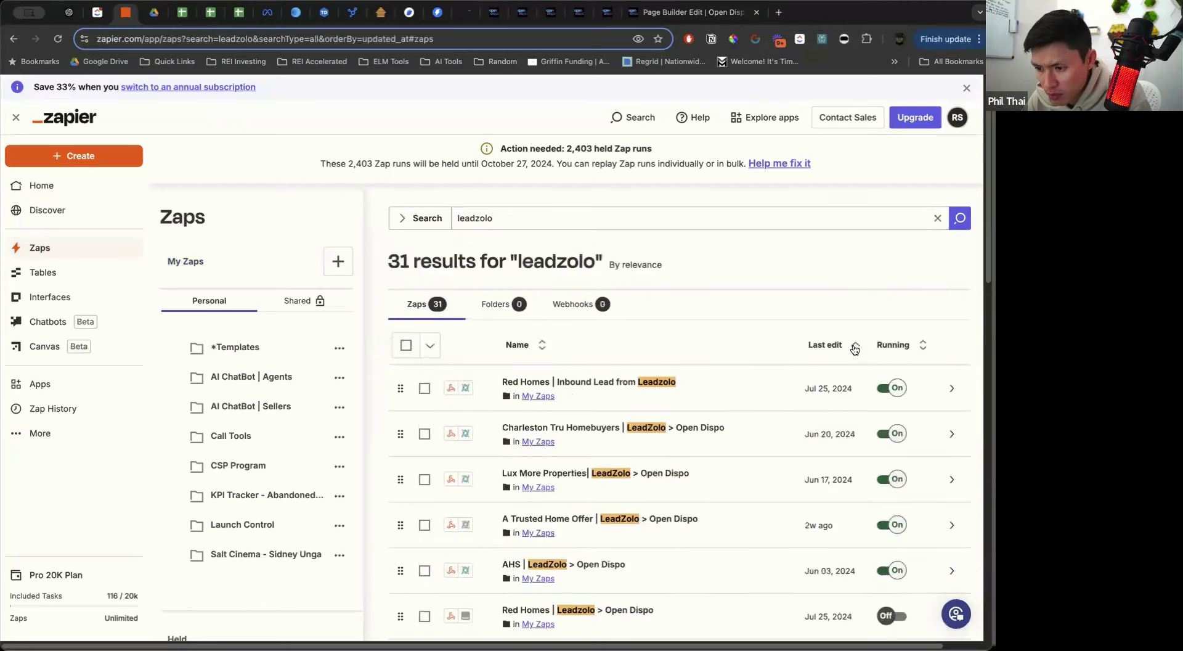
left_click(856, 347)
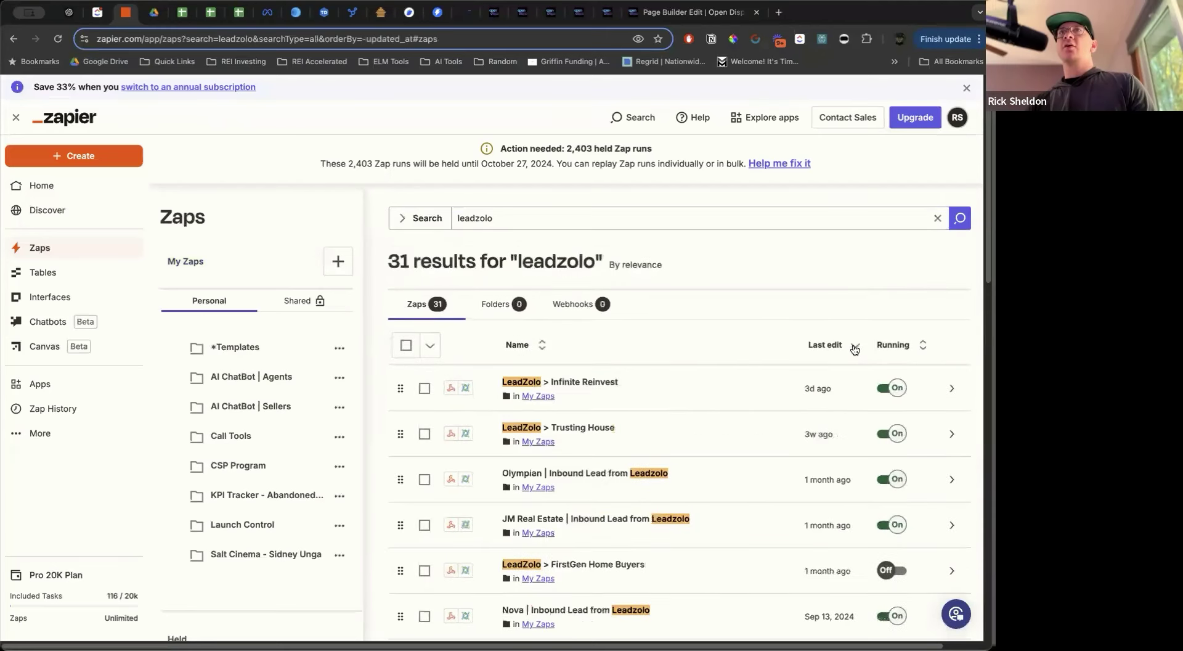
left_click(952, 388)
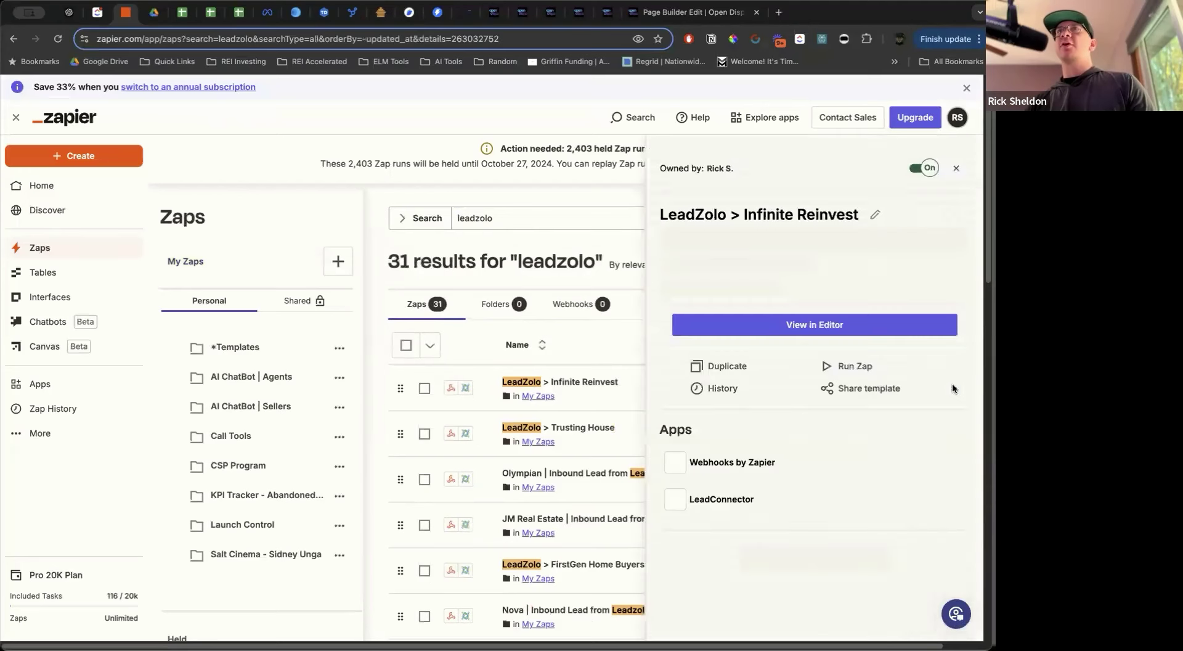
left_click(741, 365)
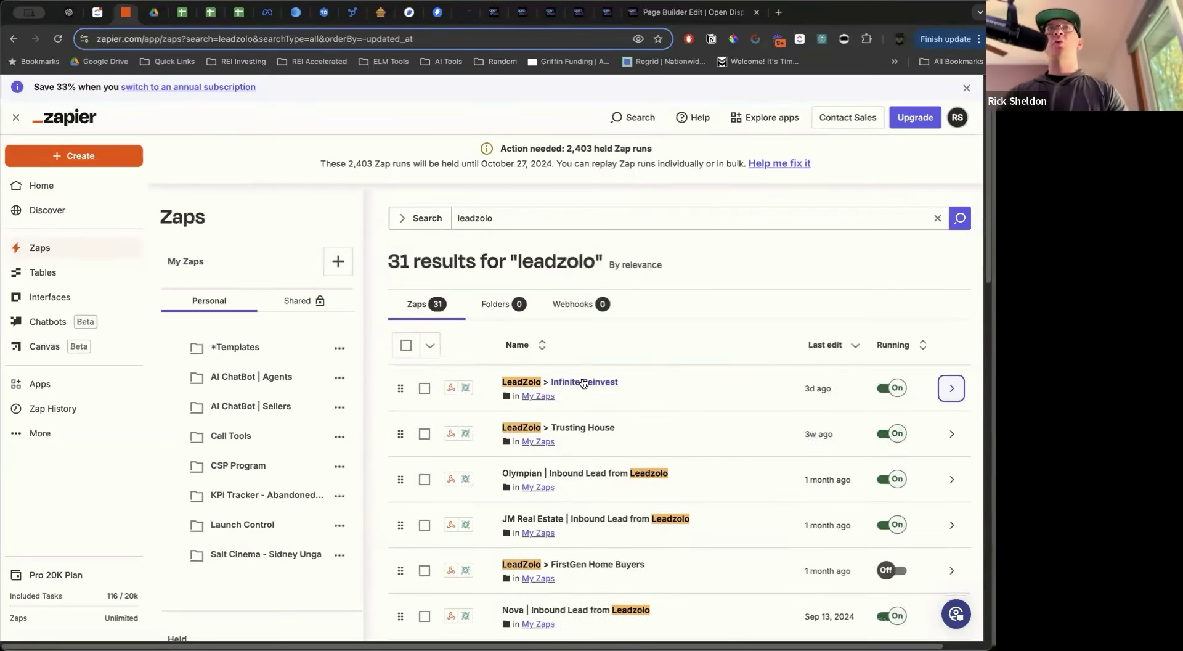
Search for "copy: leadzolo" and open the "(Copy) LeadZolo > Infinite Reinvest" Zap in a new browser tab
left_click(568, 217)
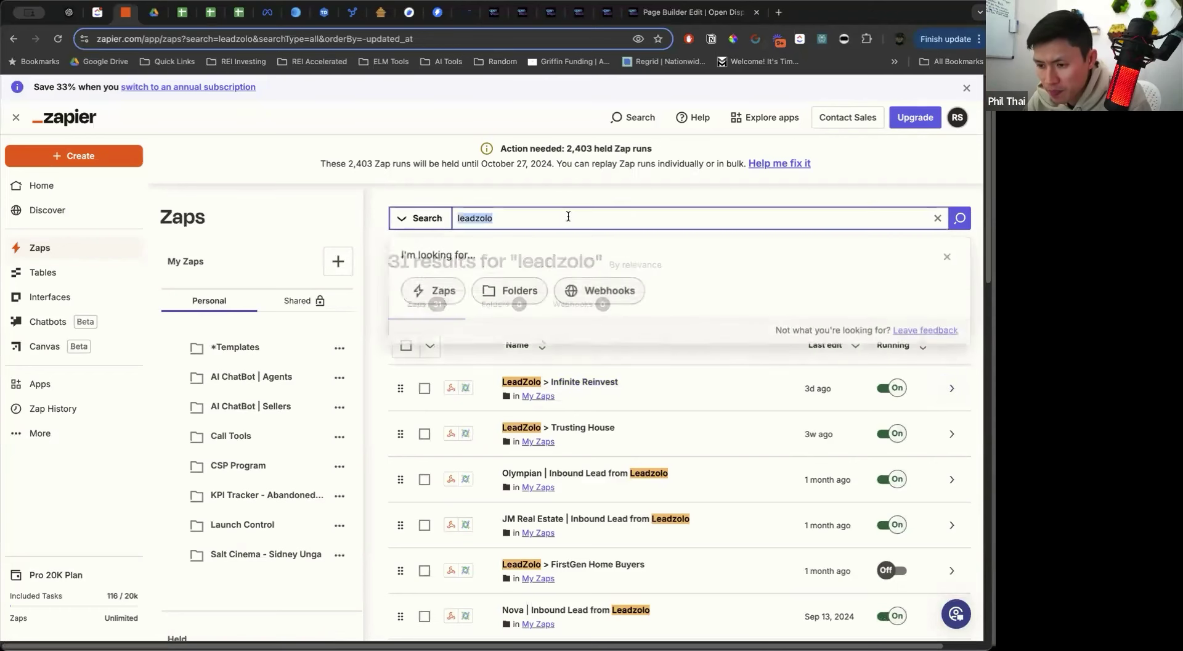
key("Left")
type("copy:")
key("Return")
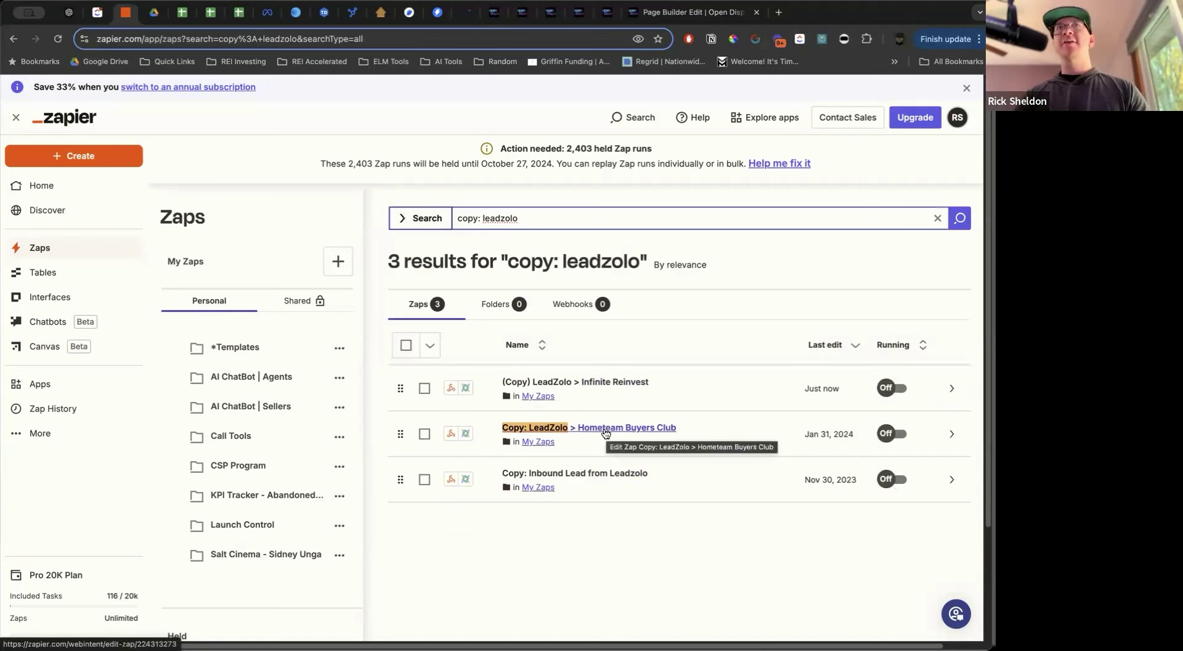
right_click(627, 385)
left_click(641, 388)
left_click(670, 14)
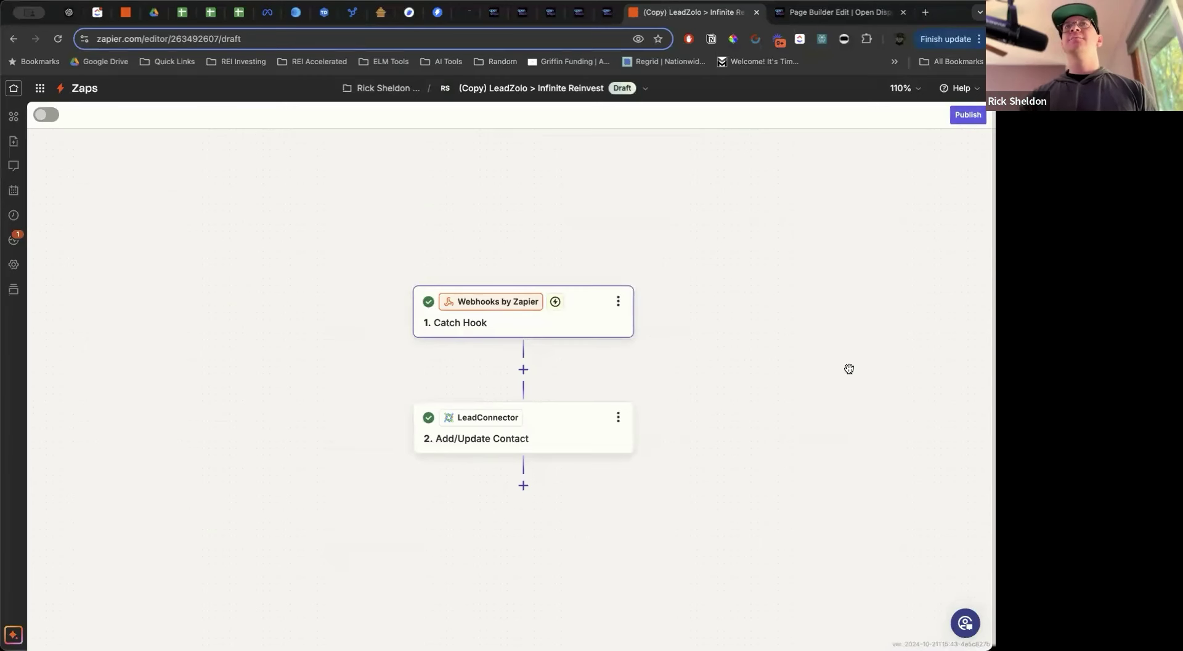
Look through the setup and configuration options of the Catch Hook trigger step
left_click(514, 324)
left_click(839, 593)
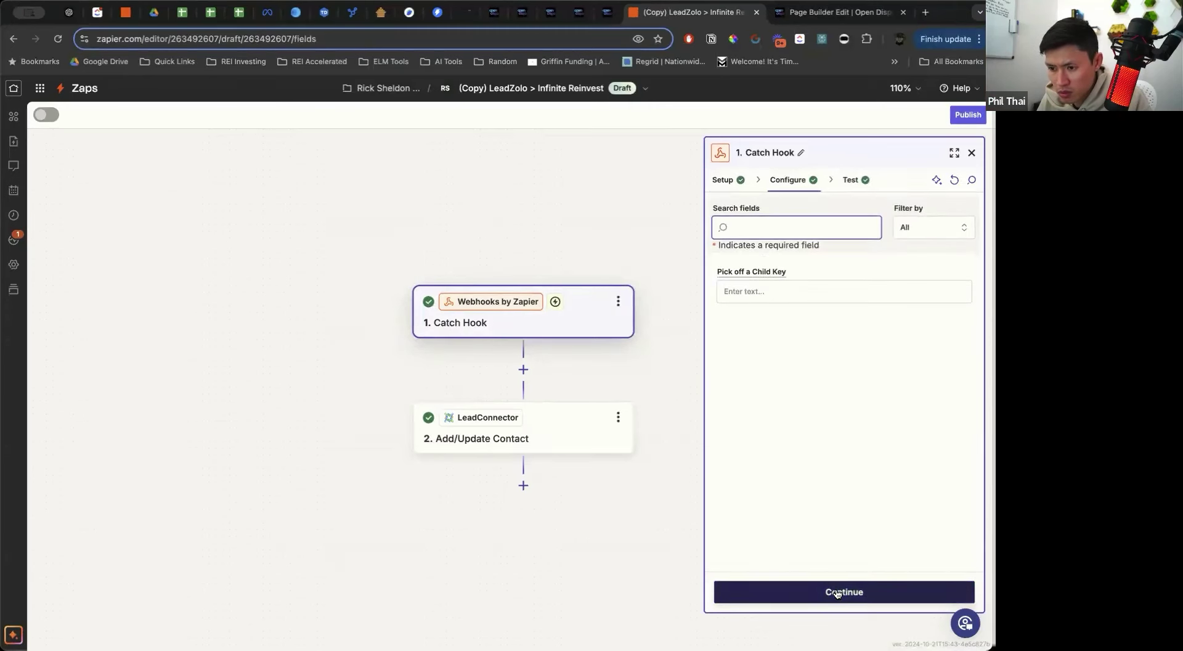
left_click(838, 592)
left_click(838, 592)
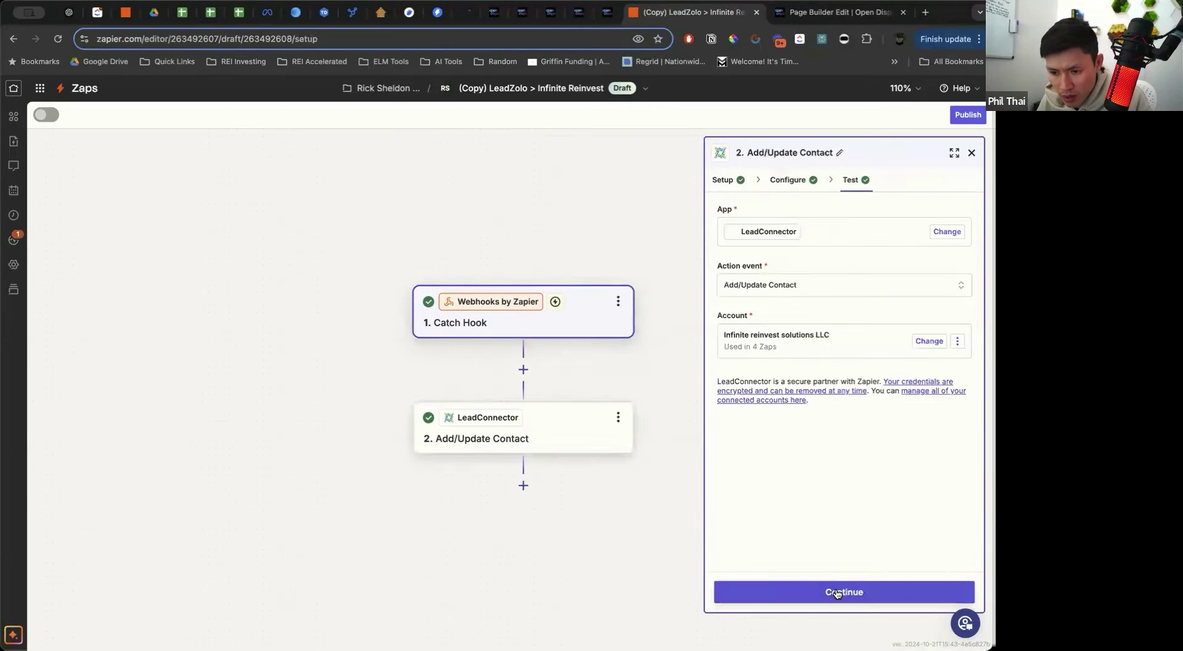
left_click(542, 327)
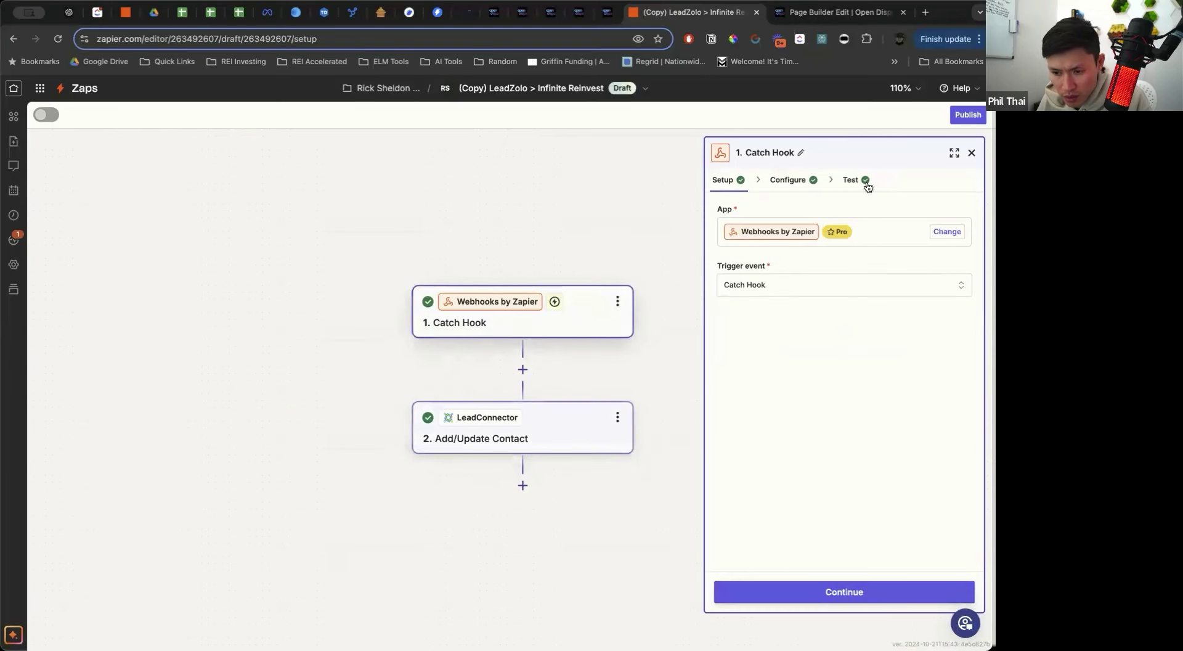
left_click(849, 593)
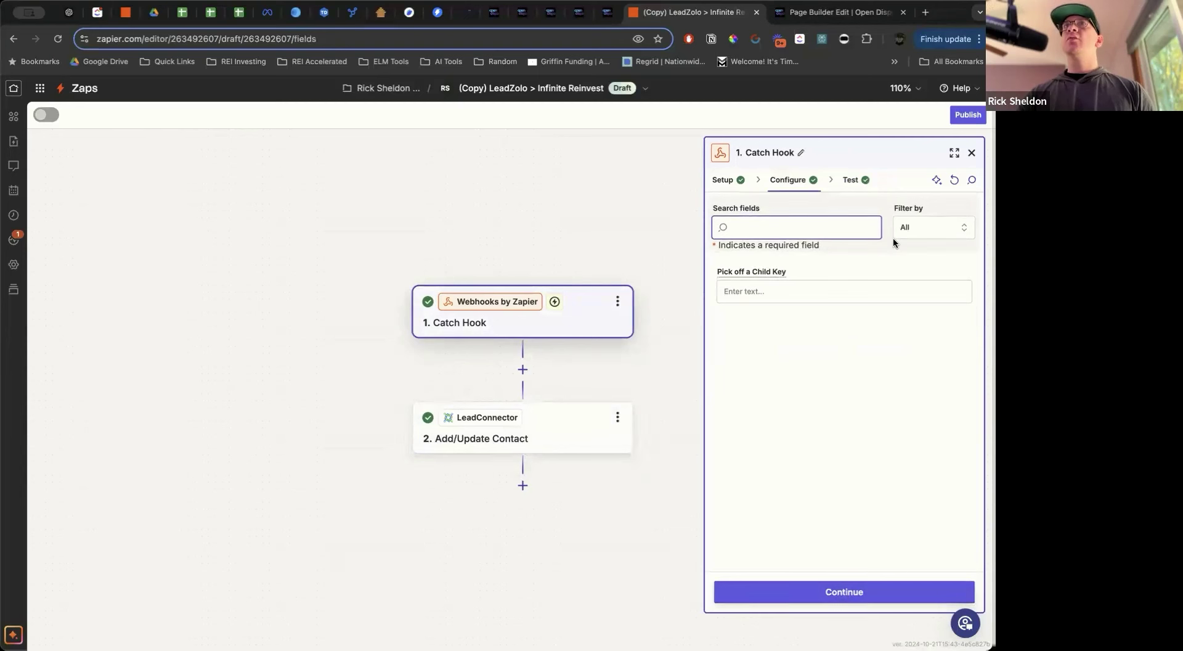
left_click(927, 227)
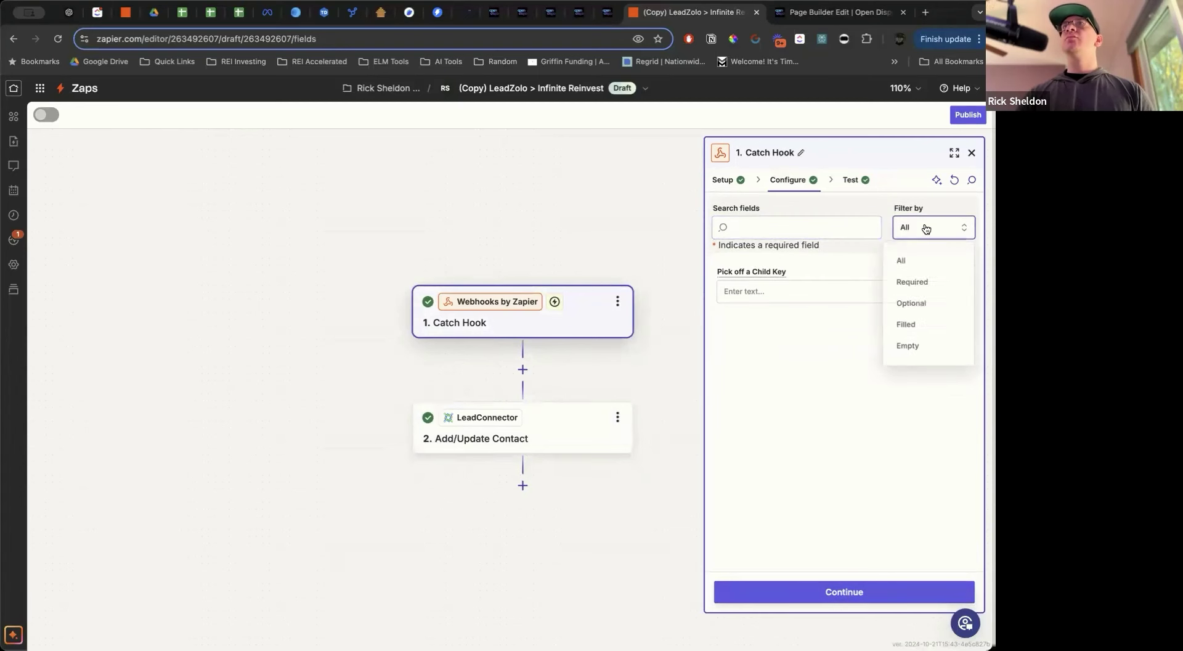
left_click(802, 335)
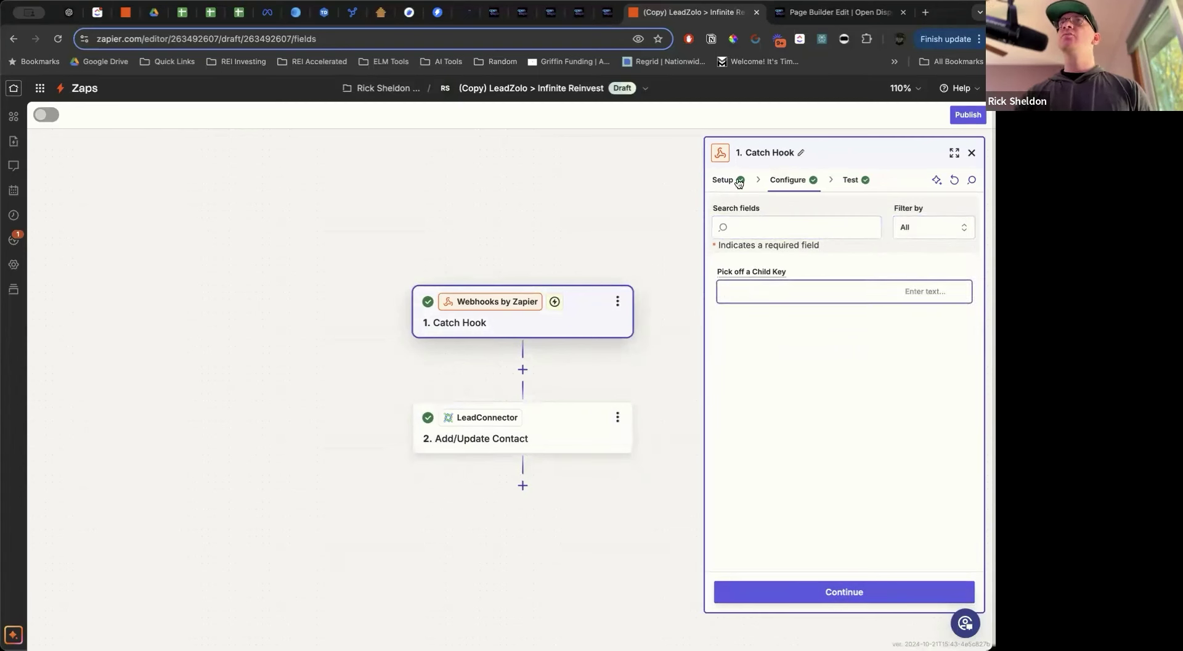
Select Catch Hook as the webhook step's trigger event and continue to its configuration
left_click(723, 179)
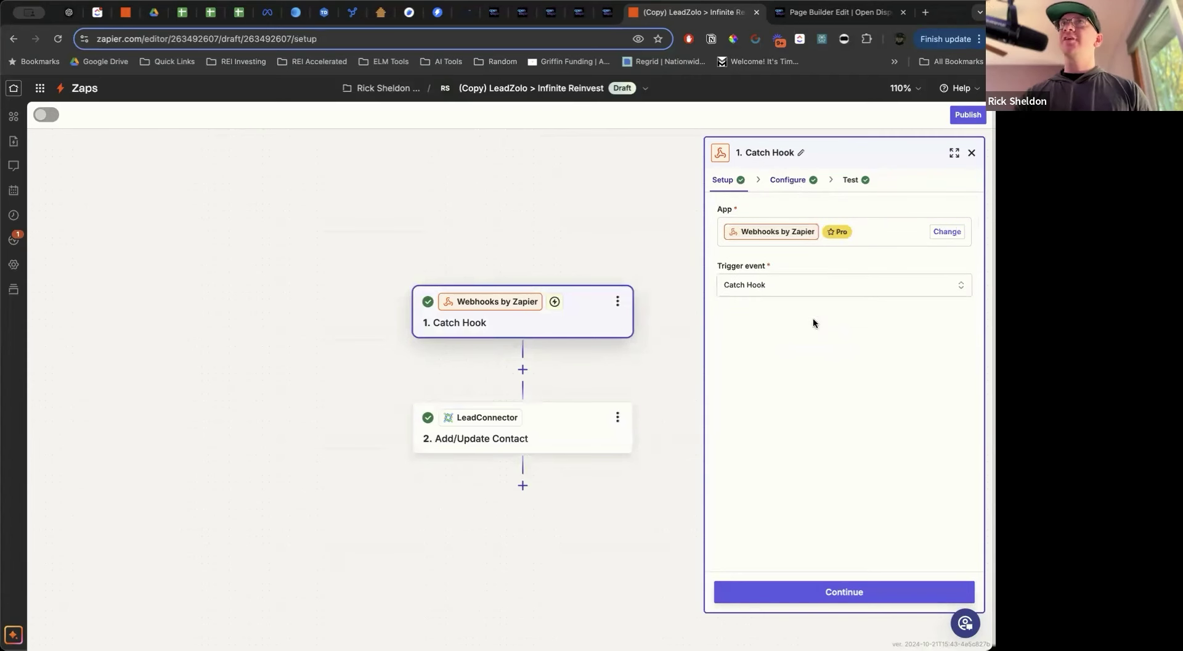
left_click(797, 291)
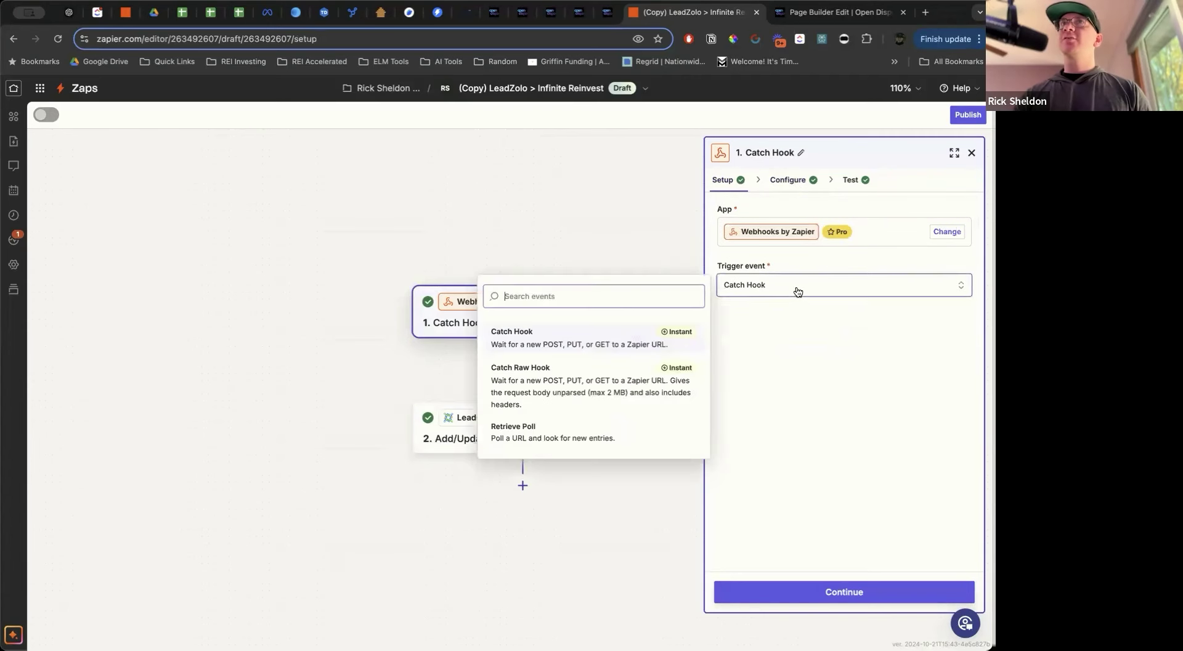
left_click(534, 334)
left_click(768, 598)
left_click(740, 230)
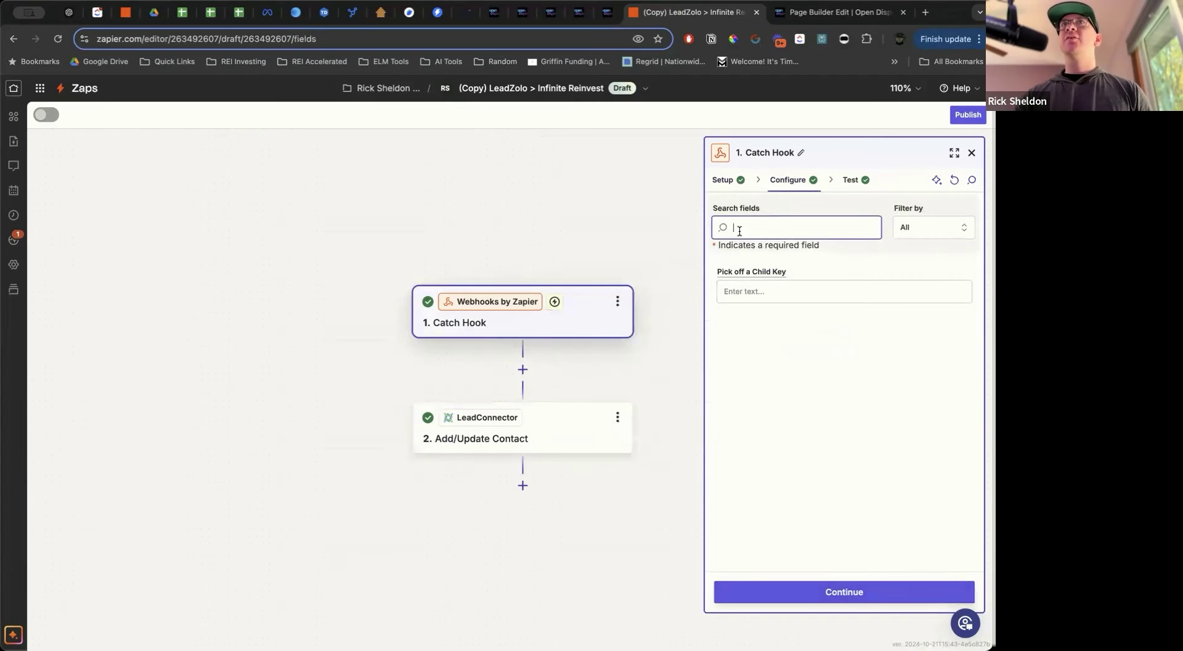
left_click(939, 235)
left_click(877, 268)
left_click(768, 295)
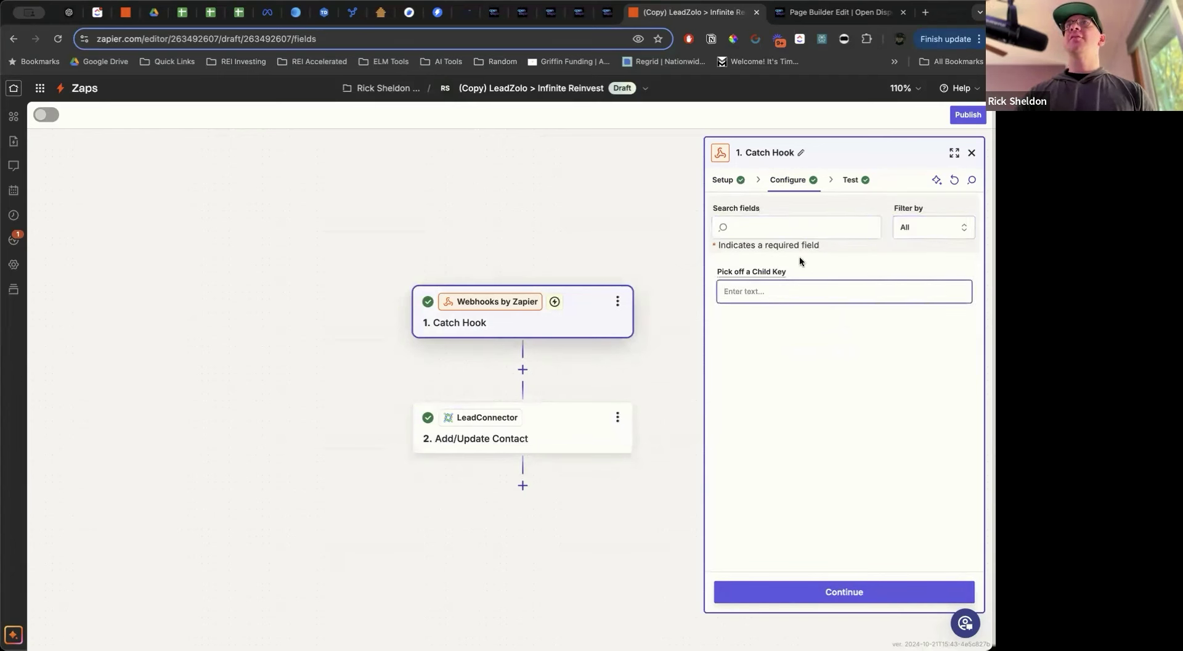
left_click(766, 226)
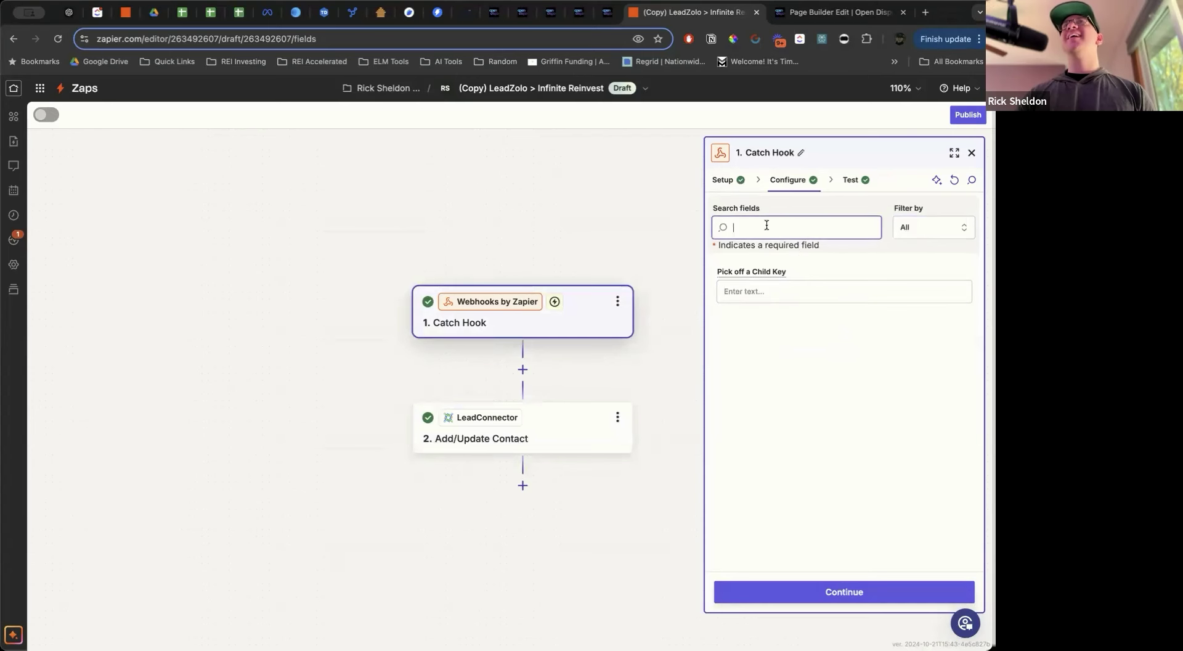
Open the Catch Hook trigger's test section and copy its webhook URL
left_click(852, 180)
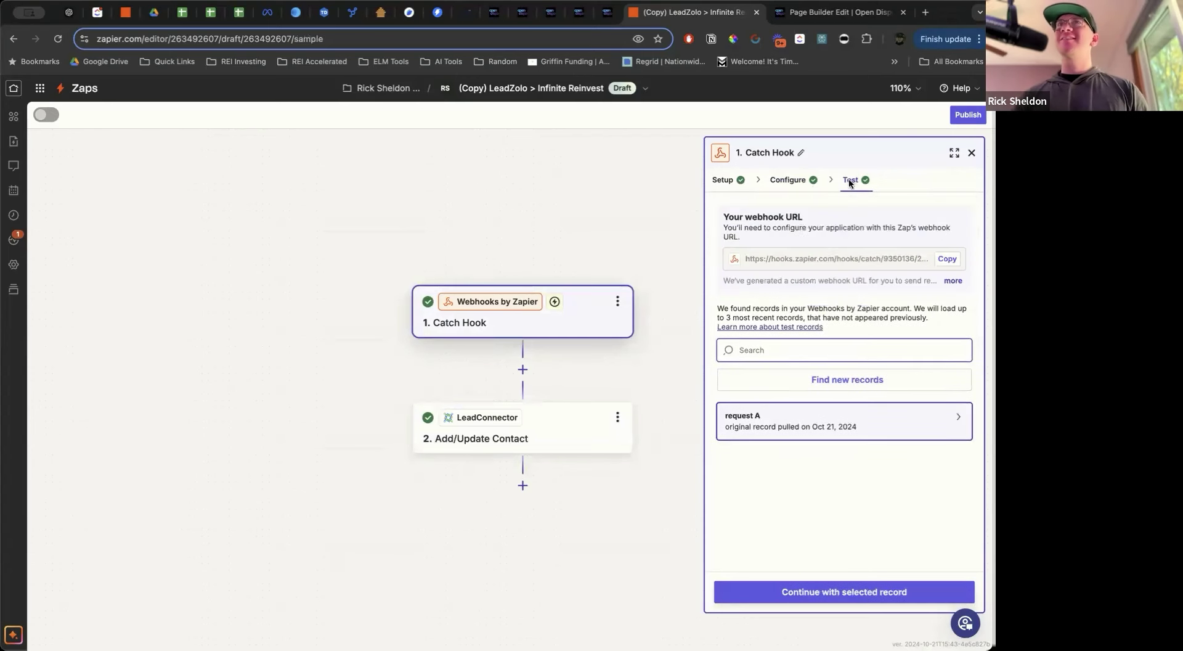
left_click(948, 260)
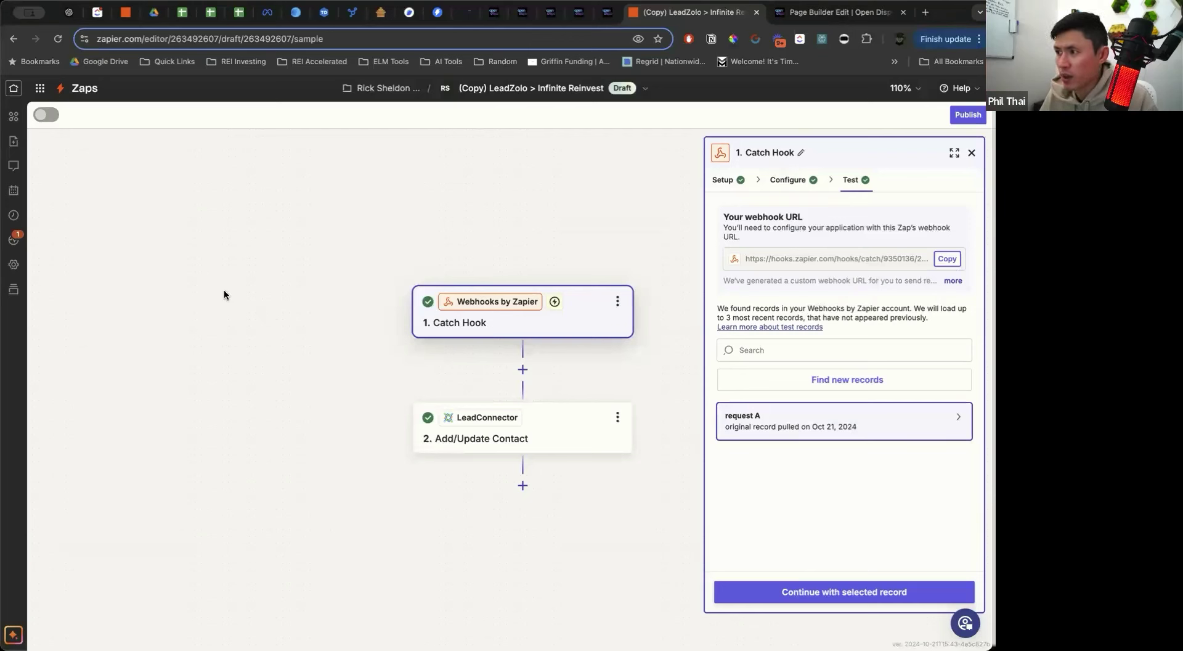
Search for "pink" and change the LeadConnector action's account to Pink Elephan Properties
scroll(345, 327, "up", 5)
scroll(344, 377, "right", 5)
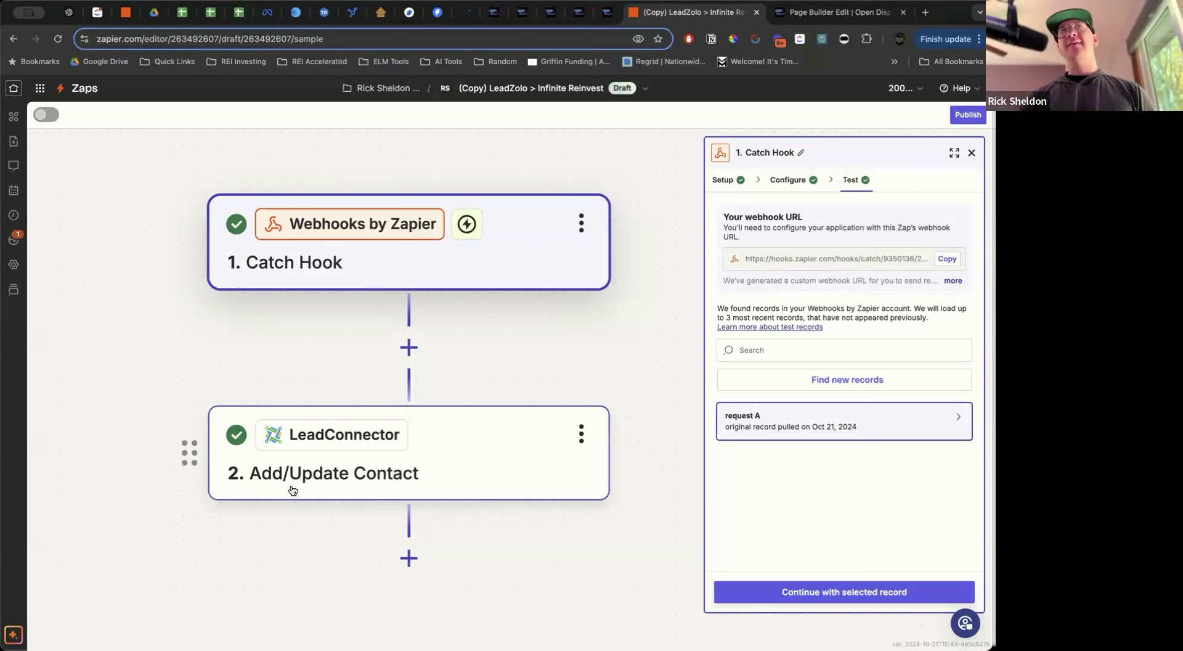
left_click(331, 435)
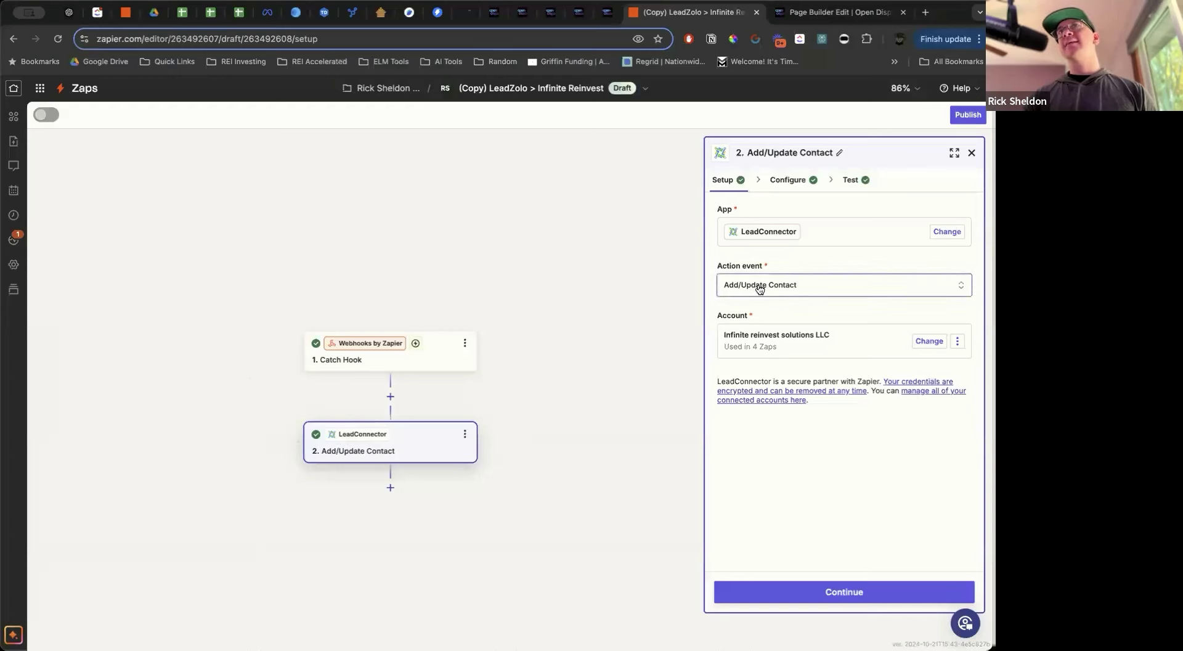
left_click(930, 341)
left_click(617, 341)
type("pink")
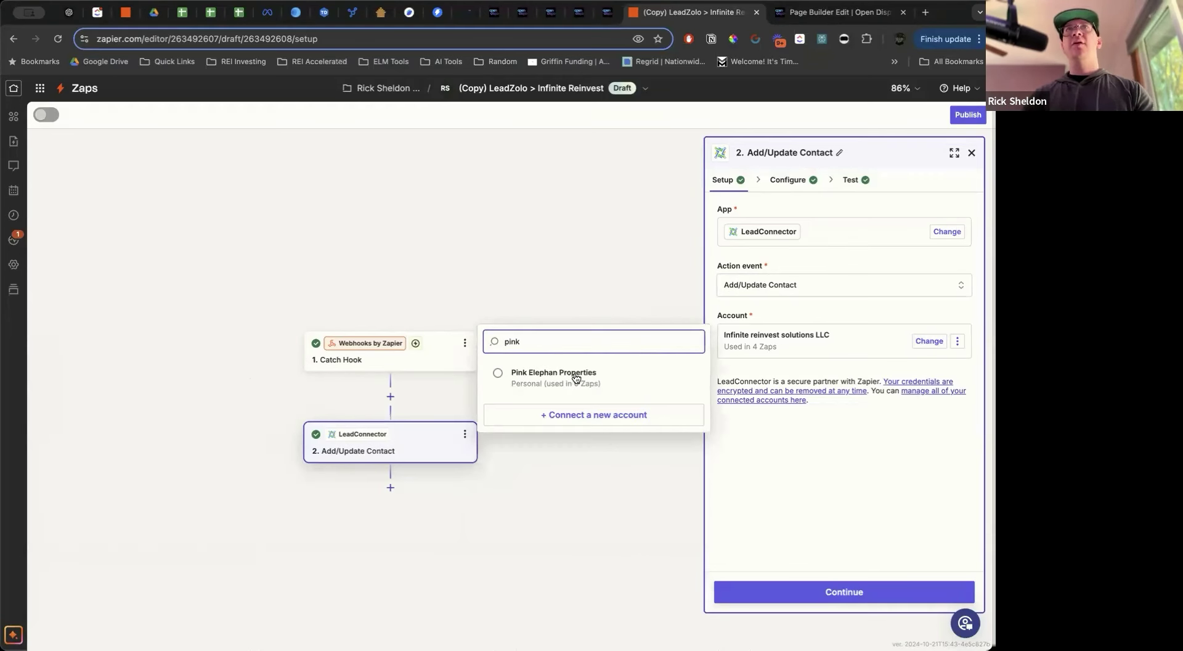
left_click(576, 378)
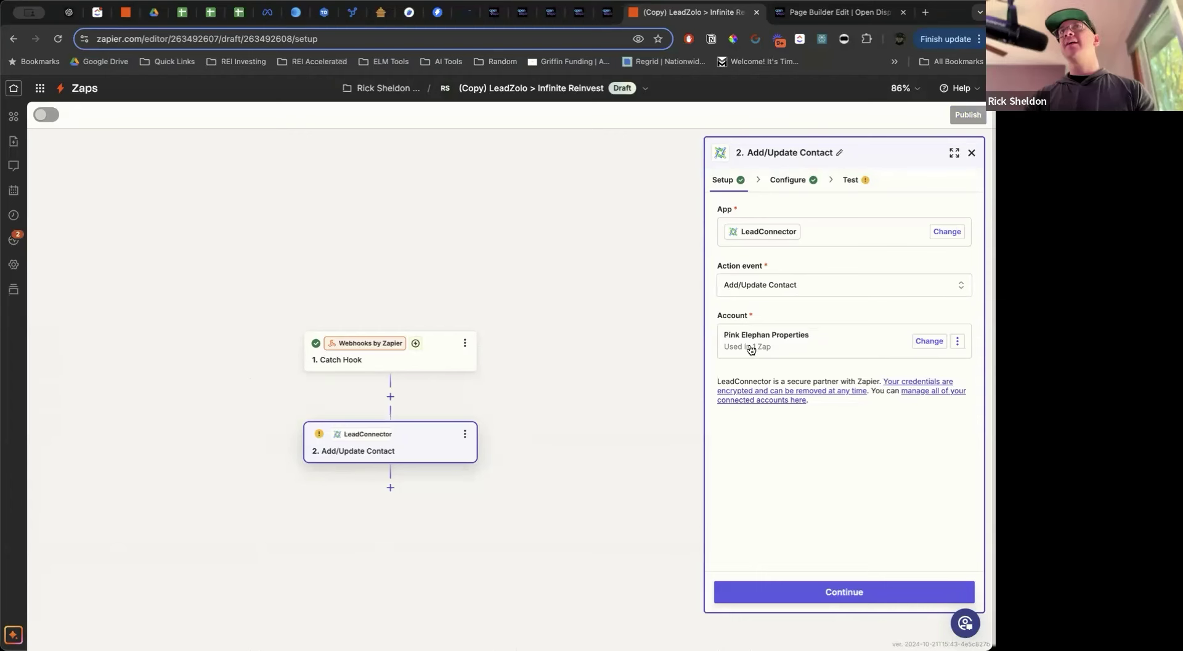
Review the Add/Update Contact field mappings, from First Name and address down to the tags
left_click(836, 593)
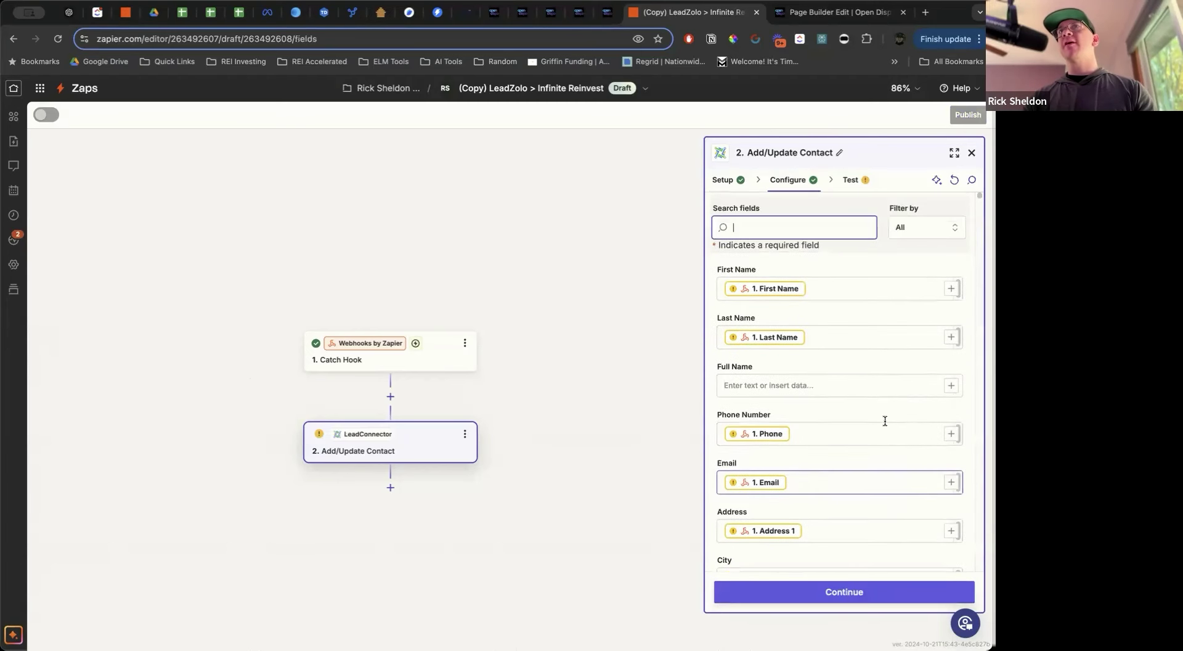
scroll(875, 363, "down", 3)
scroll(863, 346, "up", 3)
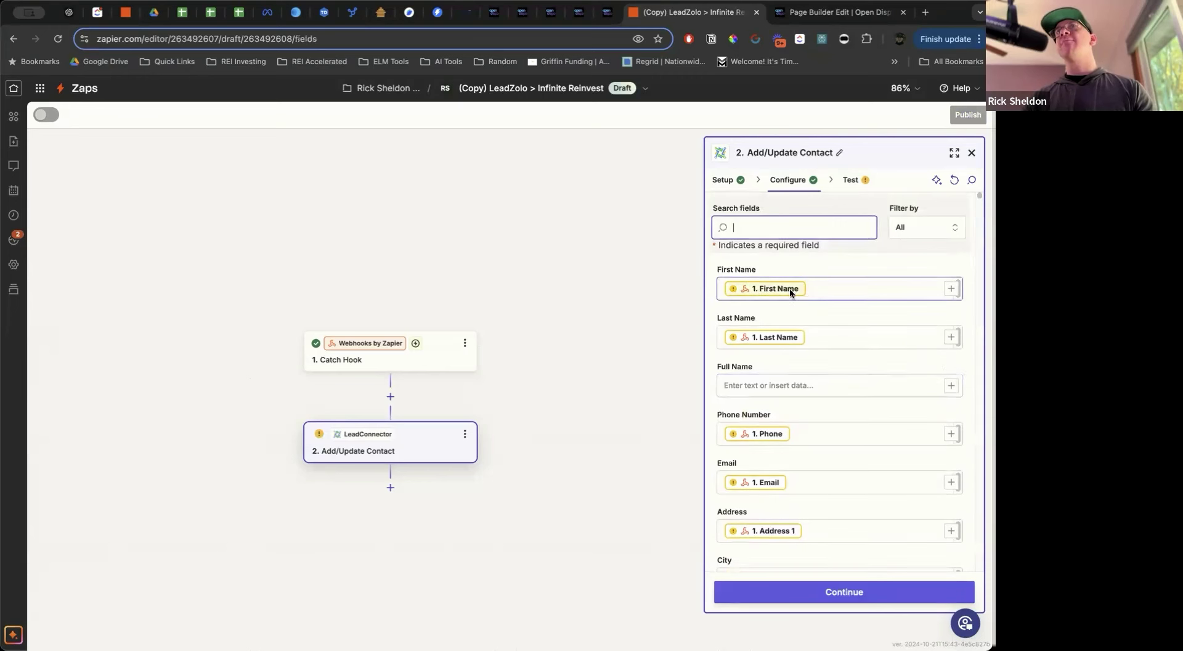
left_click_drag(716, 269, 760, 270)
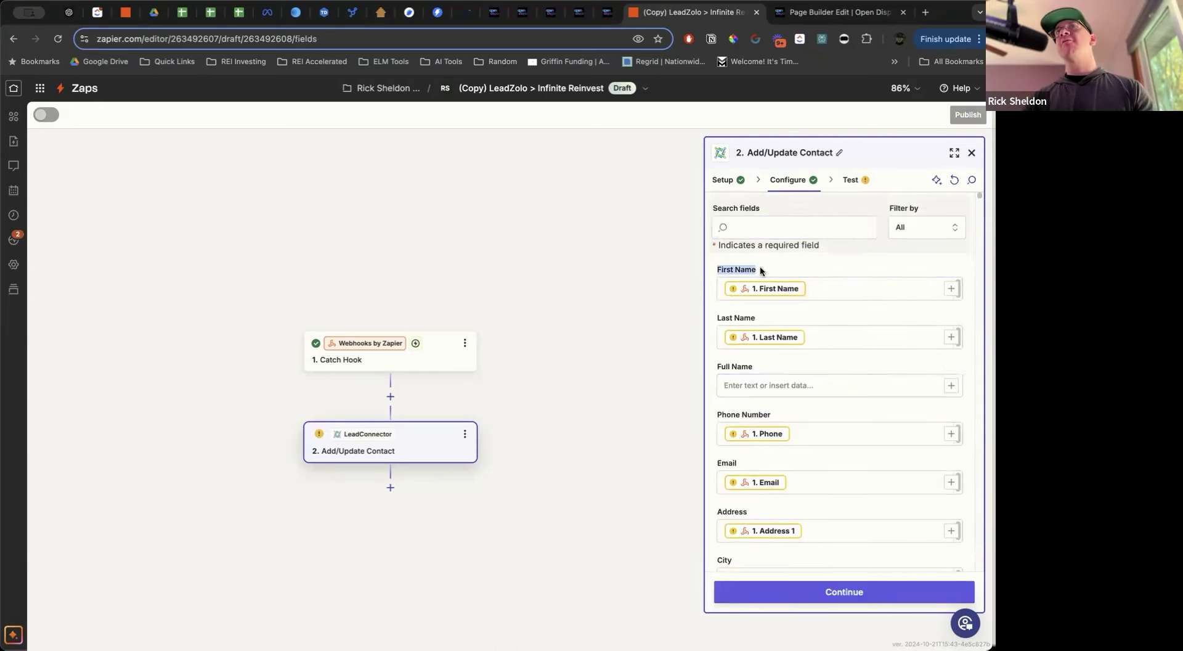
scroll(863, 351, "down", 3)
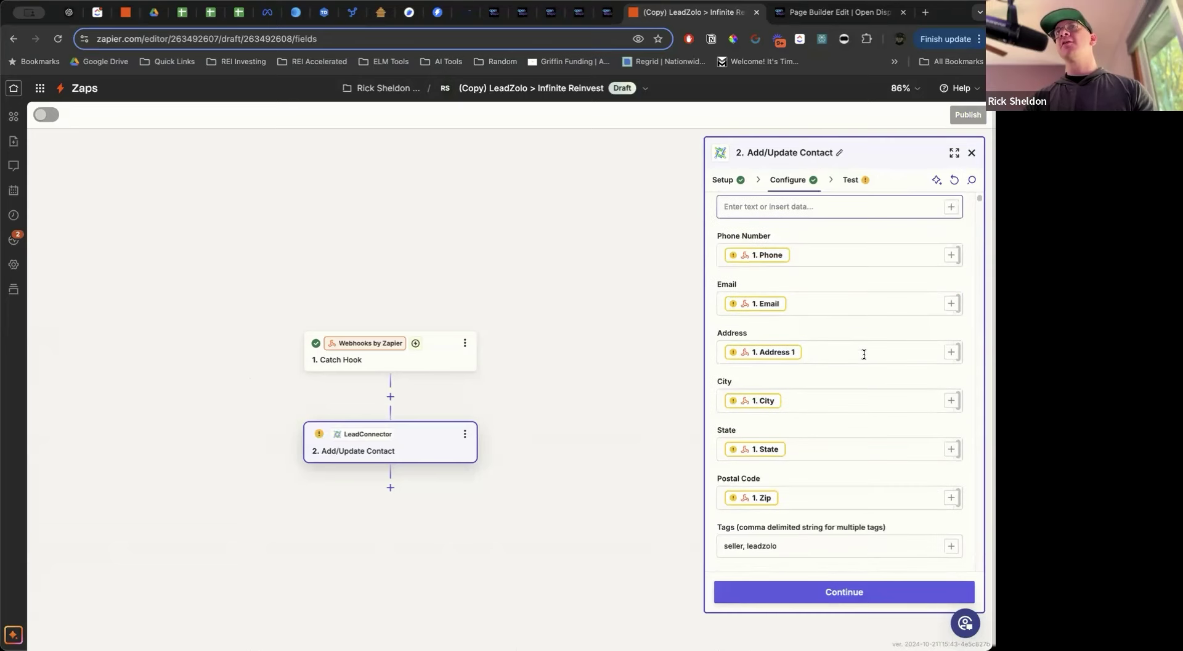
scroll(863, 355, "down", 5)
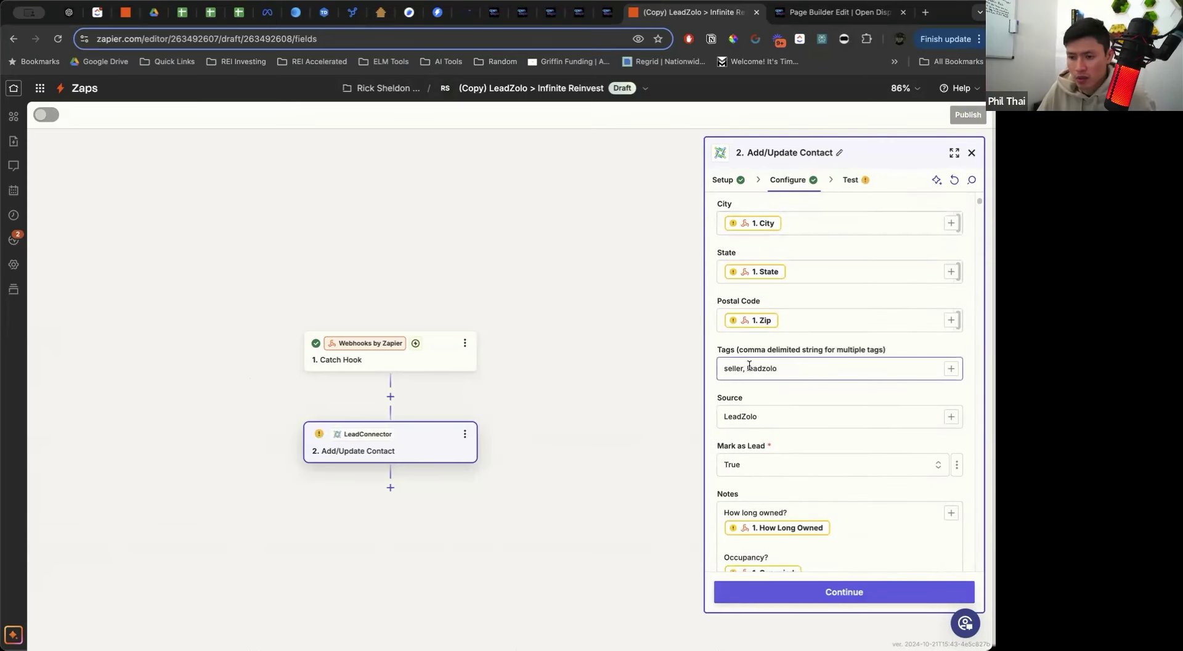
double_click(753, 367)
left_click(803, 368)
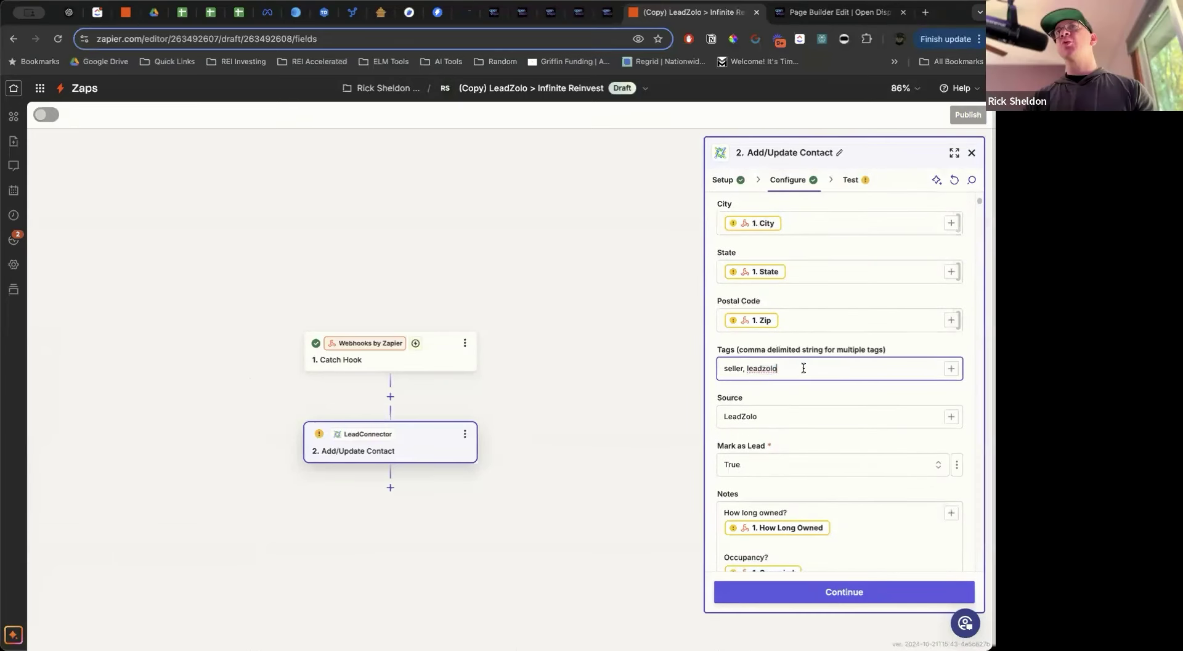
double_click(760, 368)
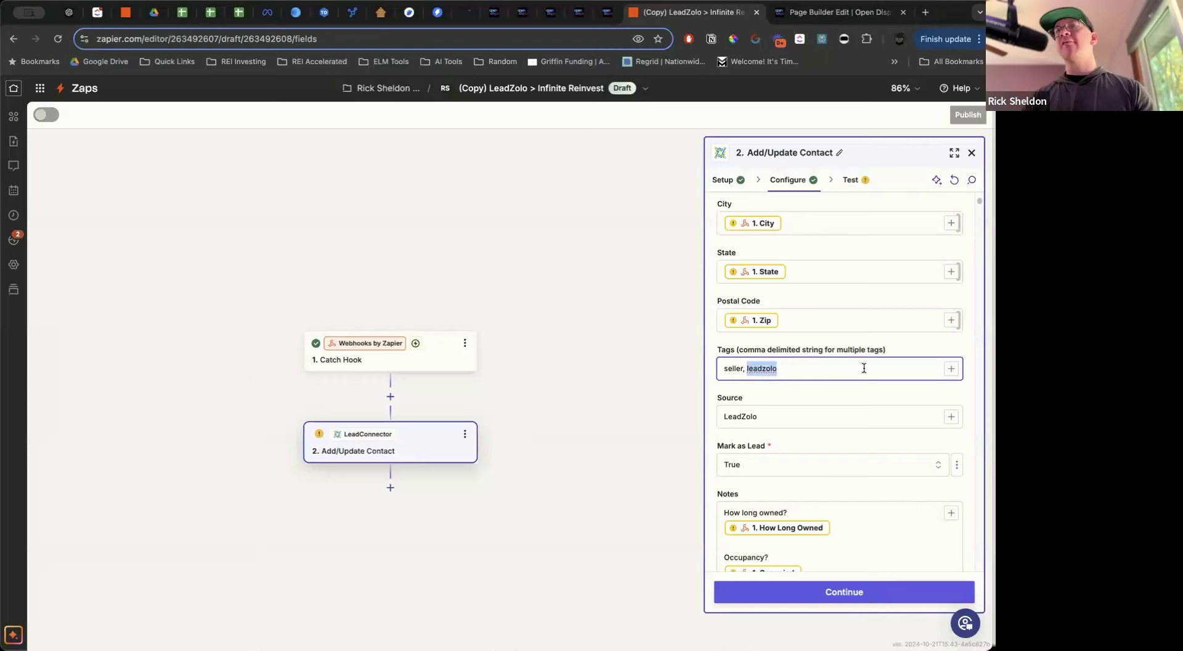
Skip the Add/Update Contact test, publish the Zap and dismiss the notification
left_click(863, 593)
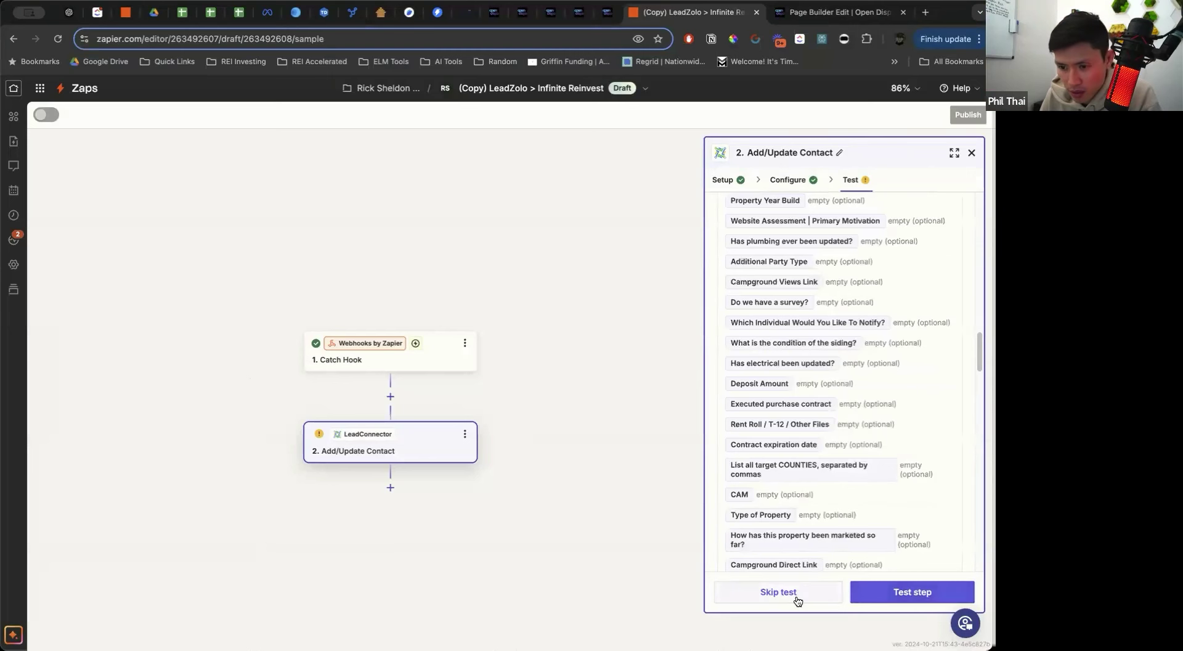
left_click(797, 595)
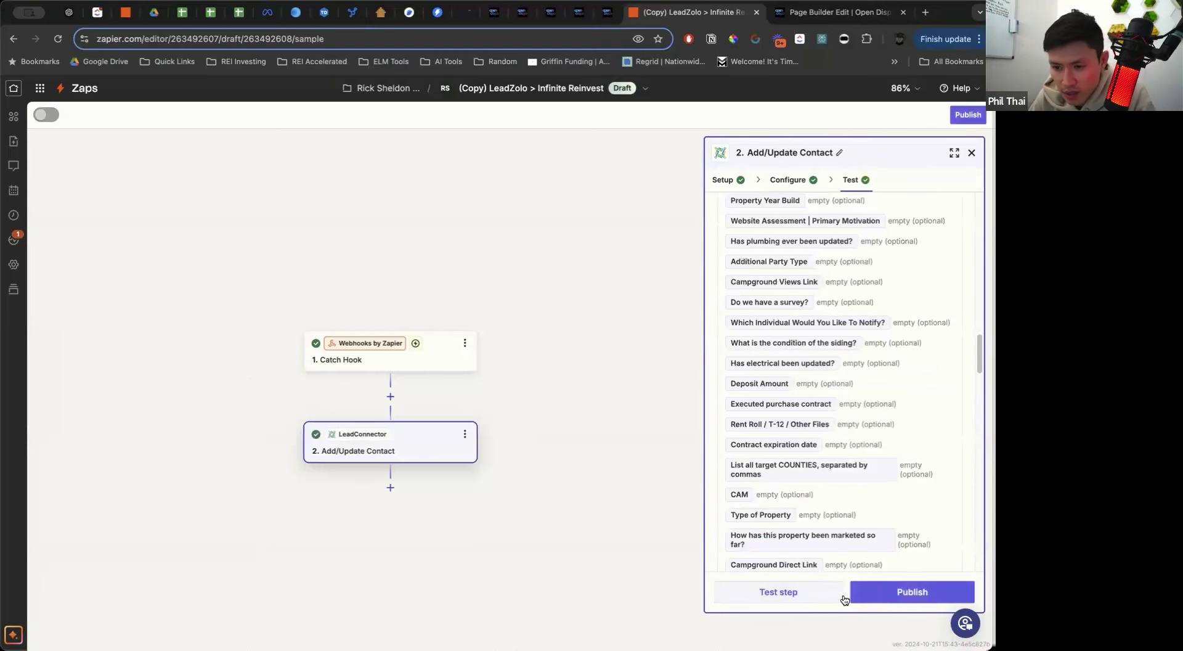
left_click(890, 600)
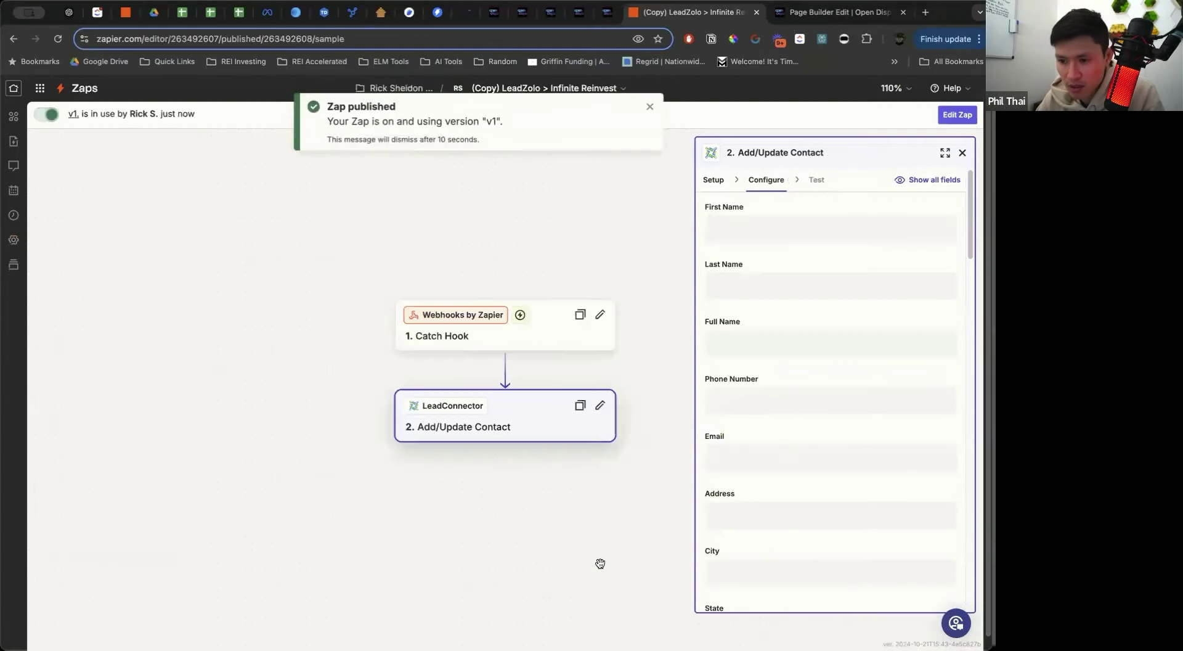
left_click(650, 106)
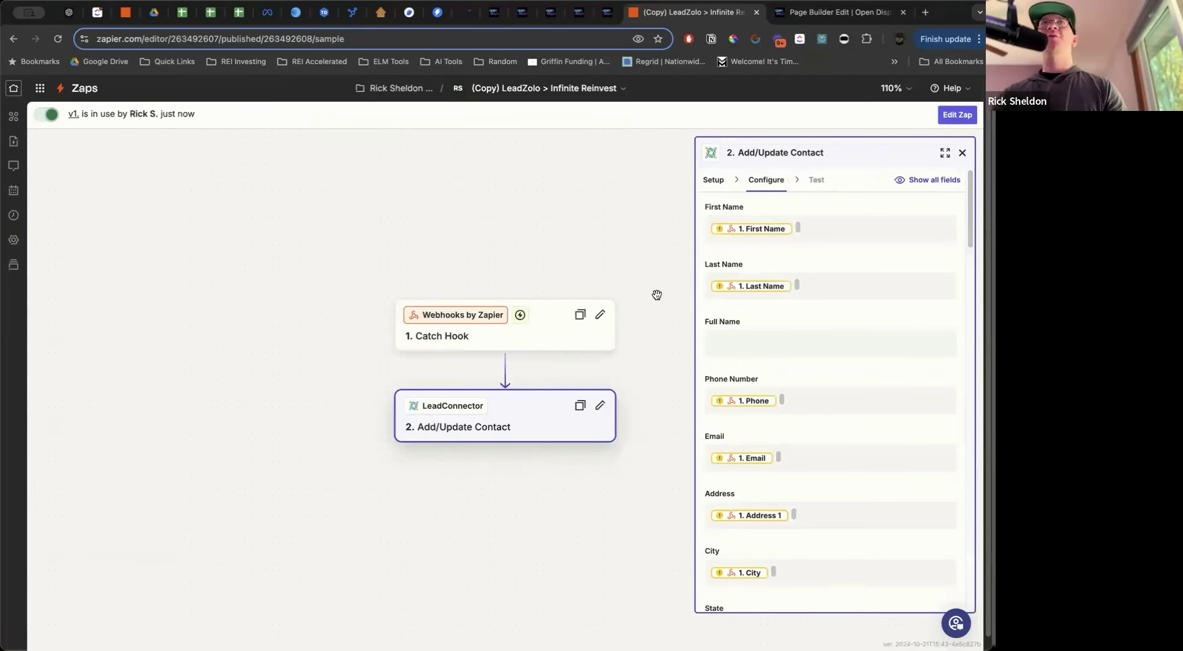
Rename the Zap as "LeadZolo > Pink Elephant Properties"
left_click(505, 91)
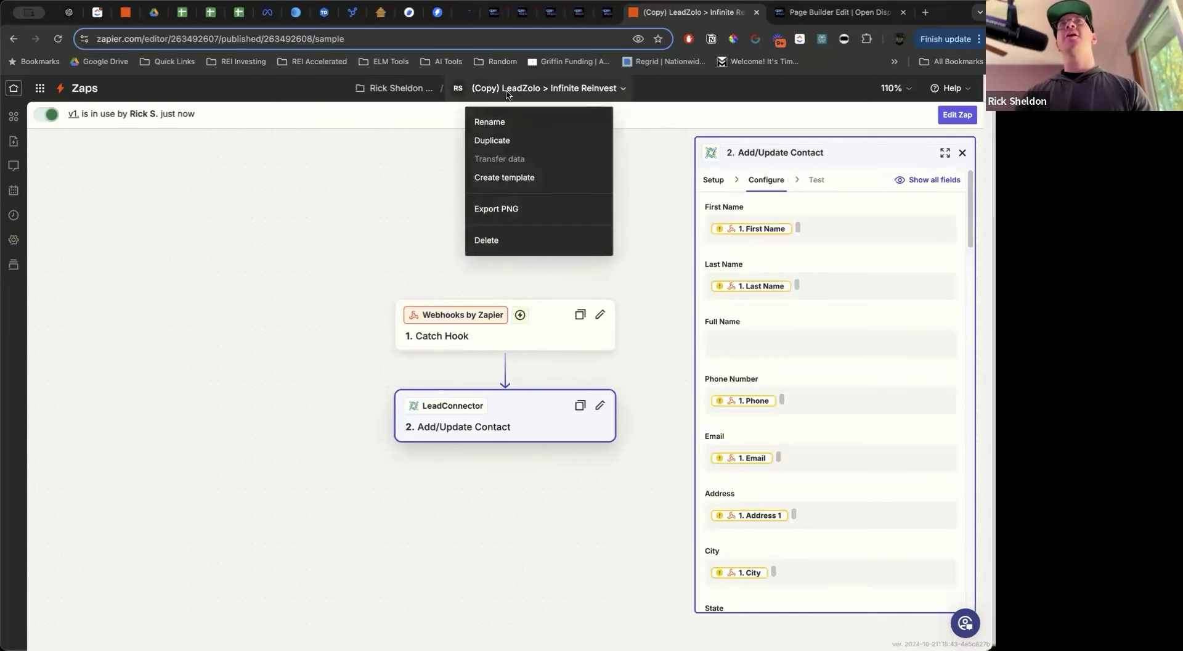
left_click(505, 123)
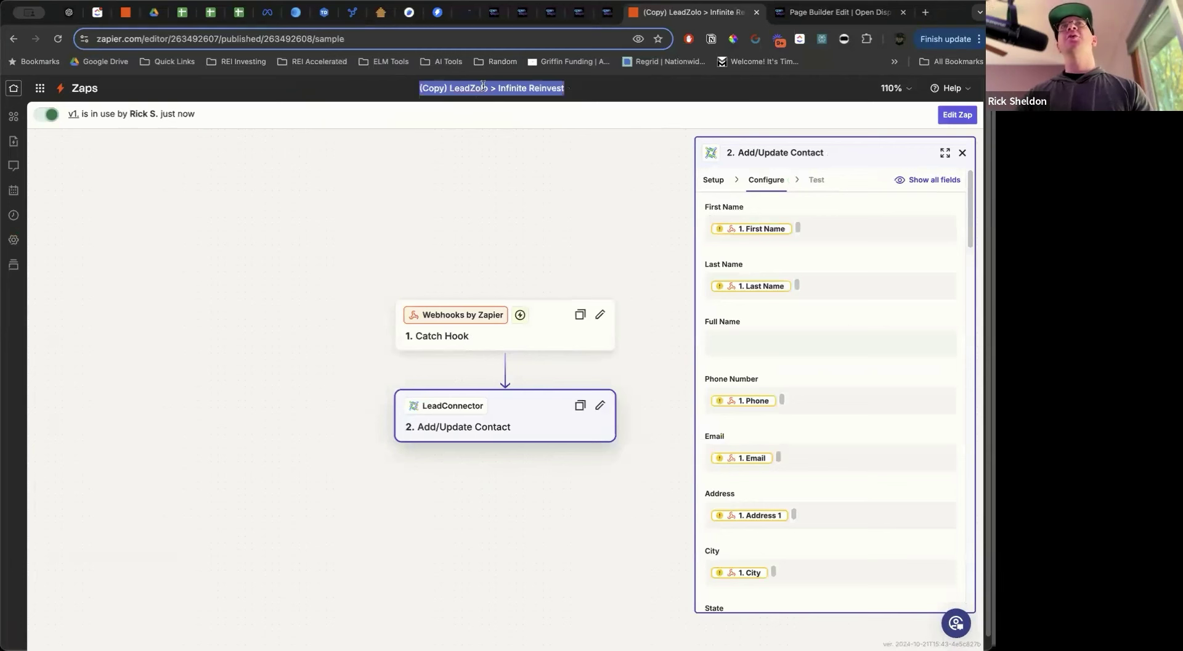
left_click(481, 86)
left_click_drag(498, 85, 578, 89)
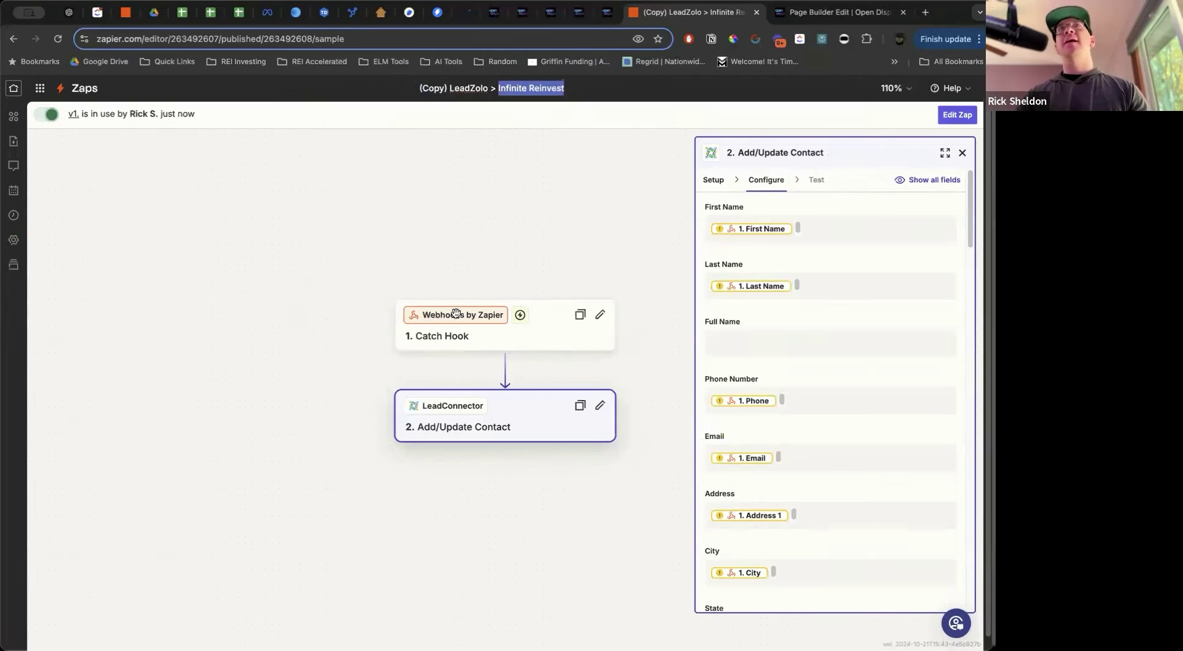
type("Pink P")
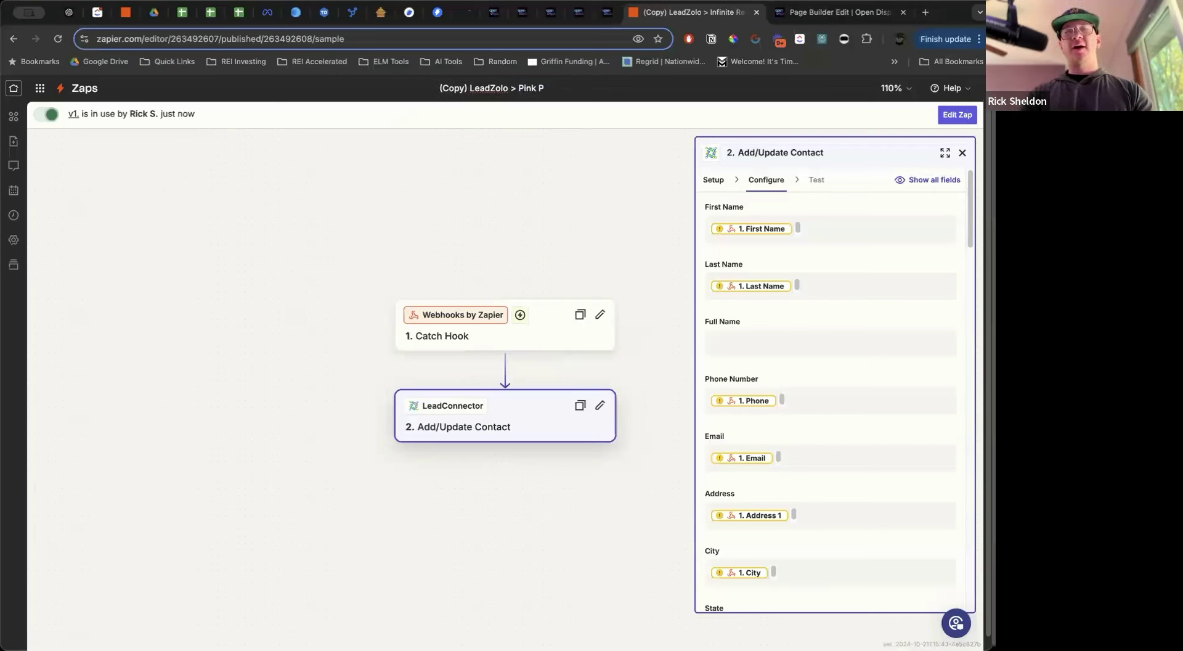
key("BackSpace")
type("lephant Properties")
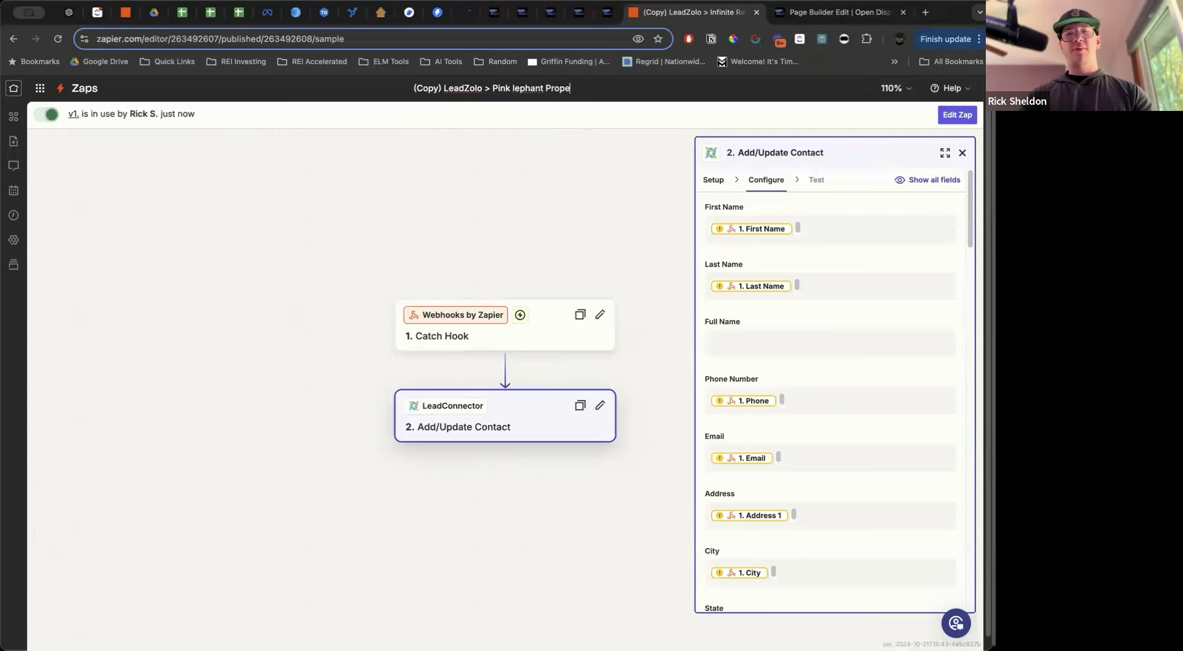
left_click(502, 88)
type("E")
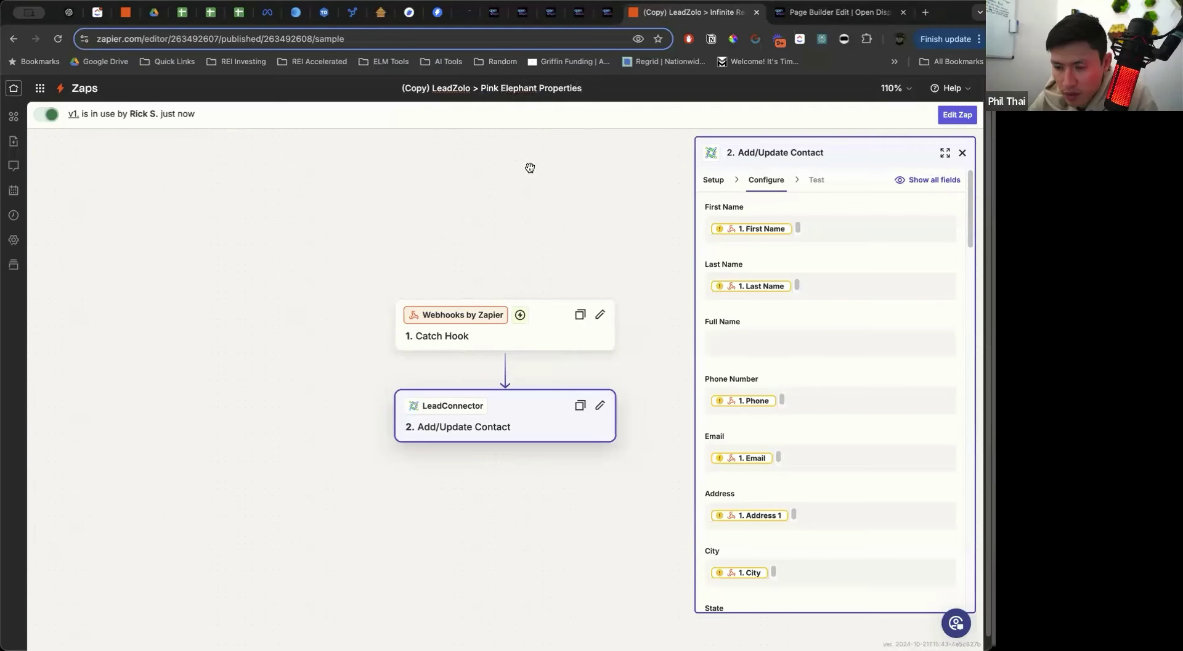
left_click_drag(432, 88, 393, 83)
key("BackSpace")
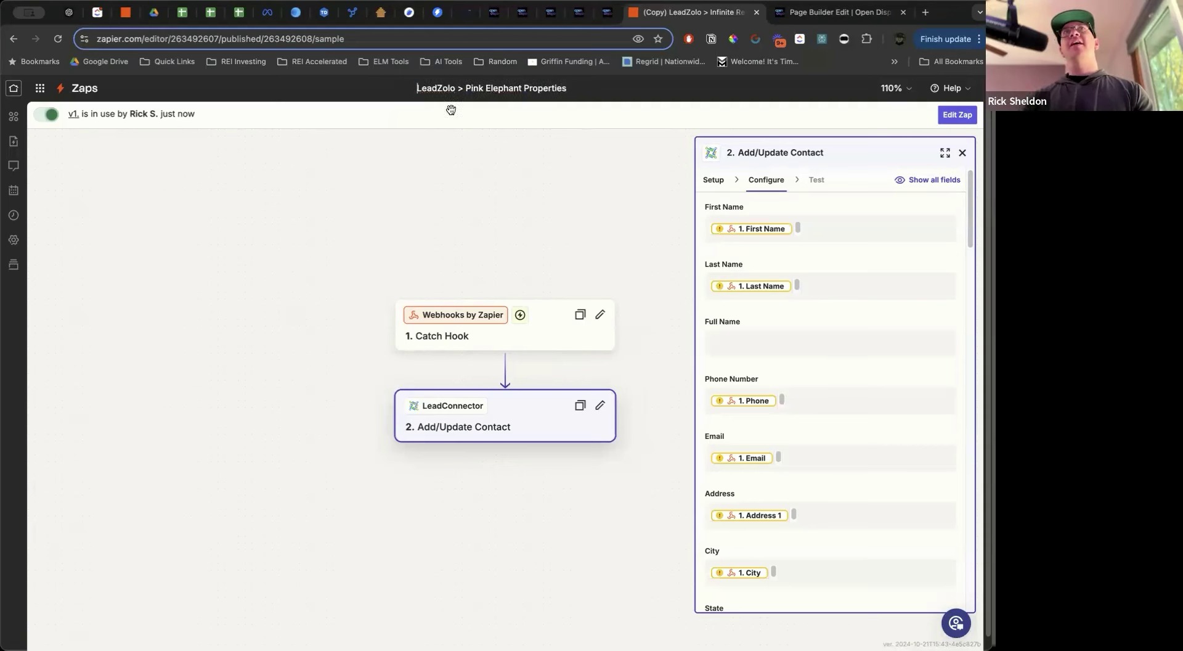
Apply the new Zap name, dismiss the auto-save notification and close the Add/Update Contact details
left_click(499, 272)
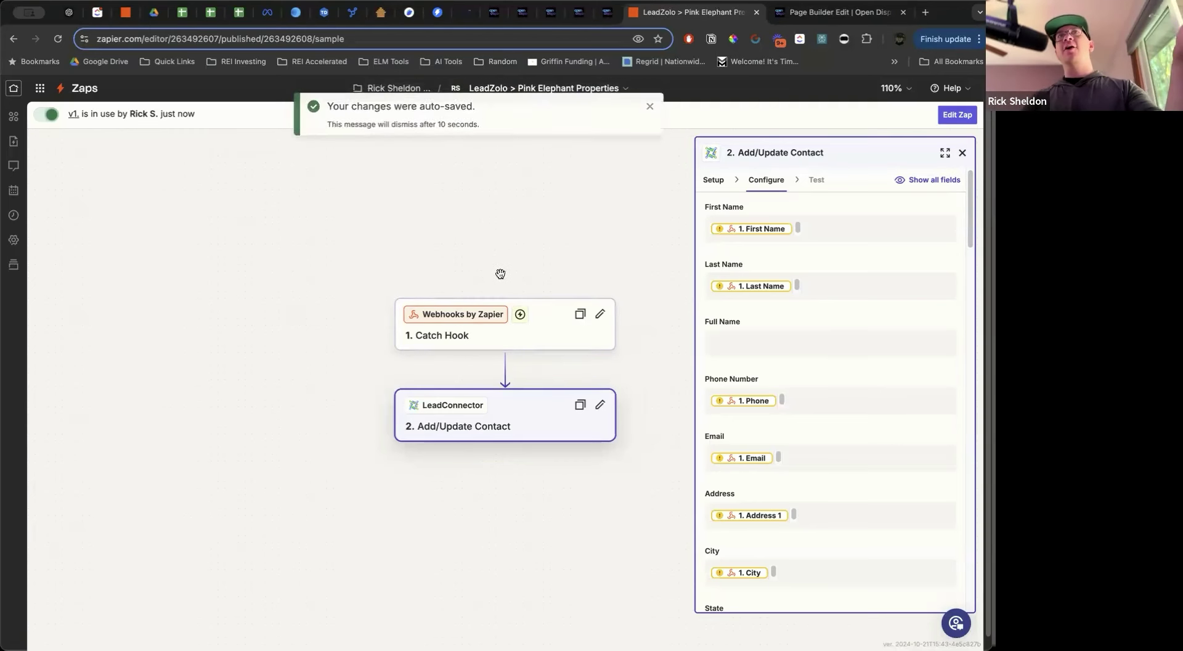
left_click(649, 107)
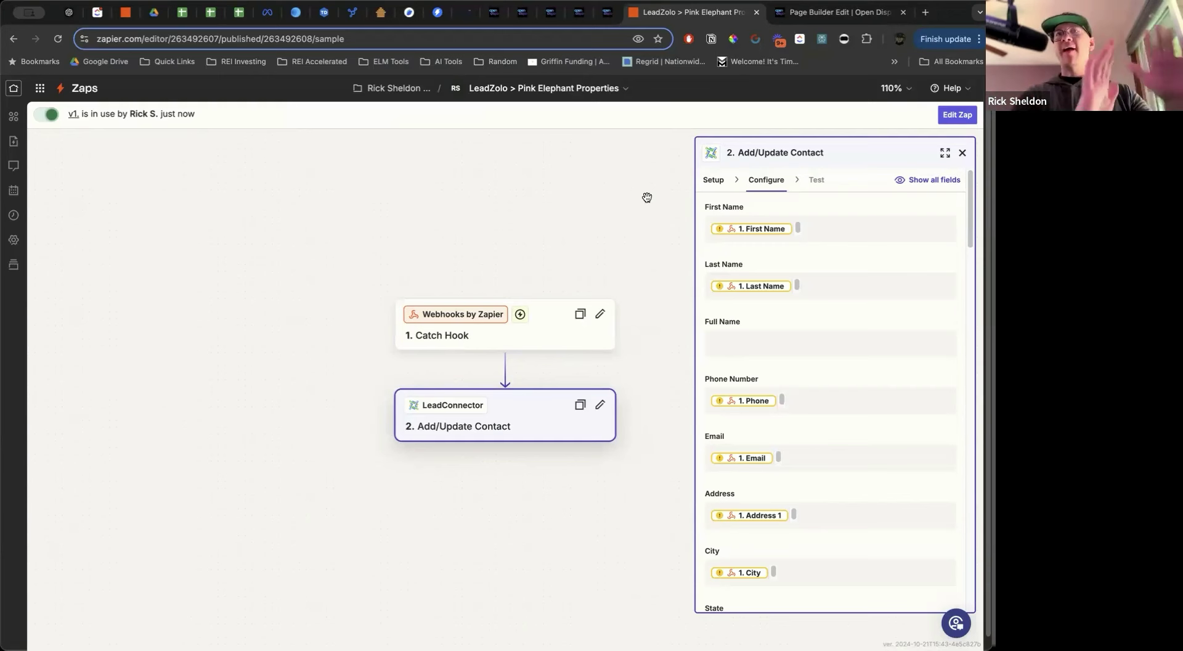
left_click(963, 153)
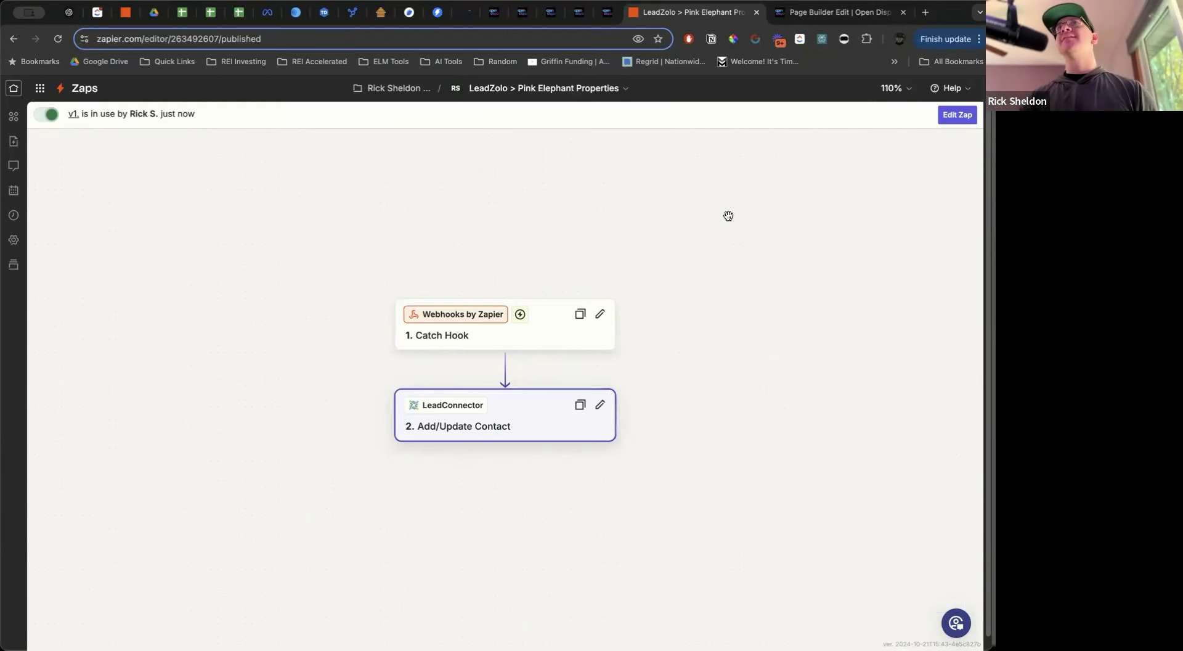
Return to the Zaps list and search it for "property leads"
left_click(125, 12)
left_click(557, 213)
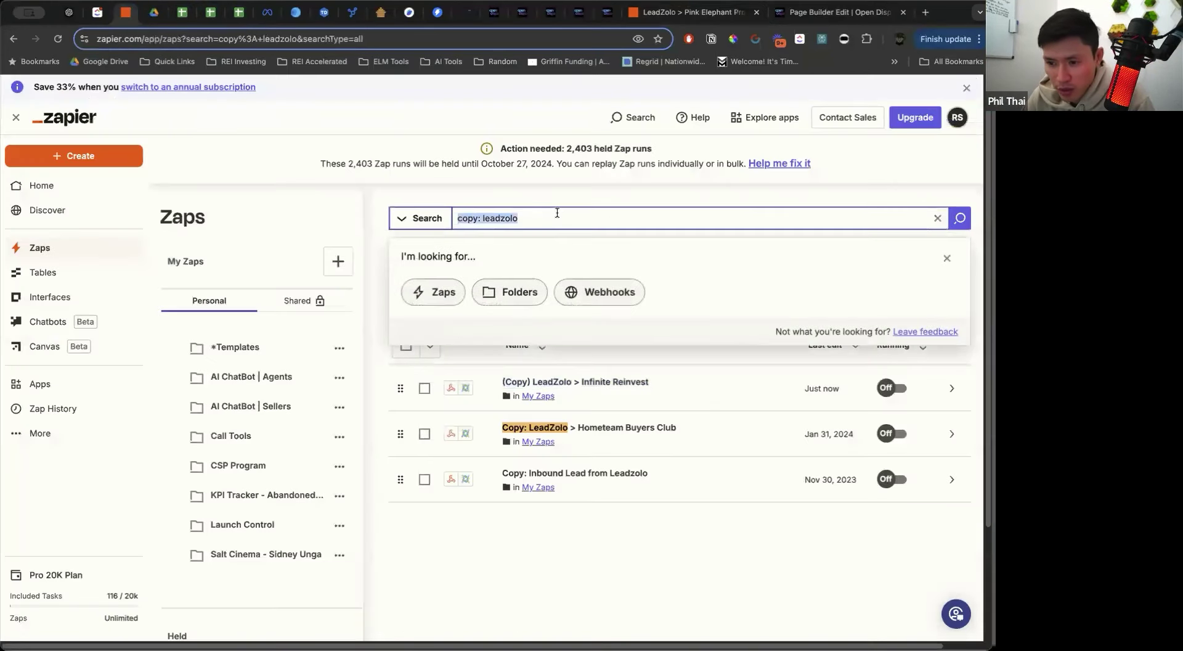
type("property leads")
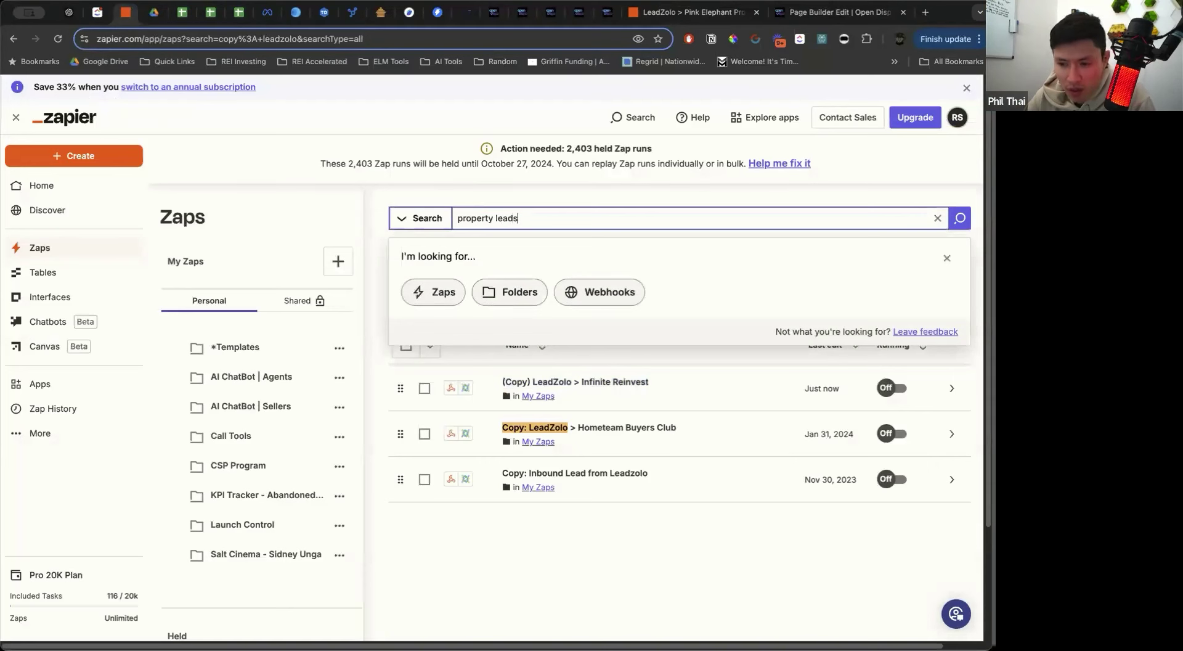
key("Return")
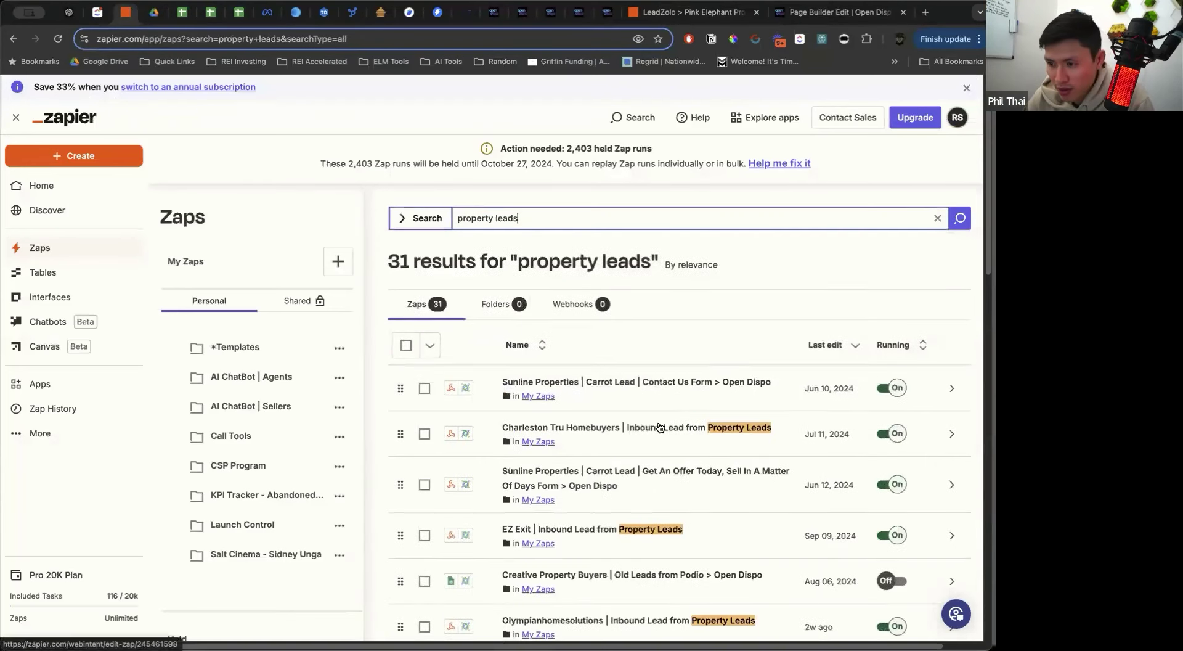
Sort the results by most recent edit and duplicate the "Infinite Reinvest | Inbound Lead from Property Leads" Zap
left_click(829, 345)
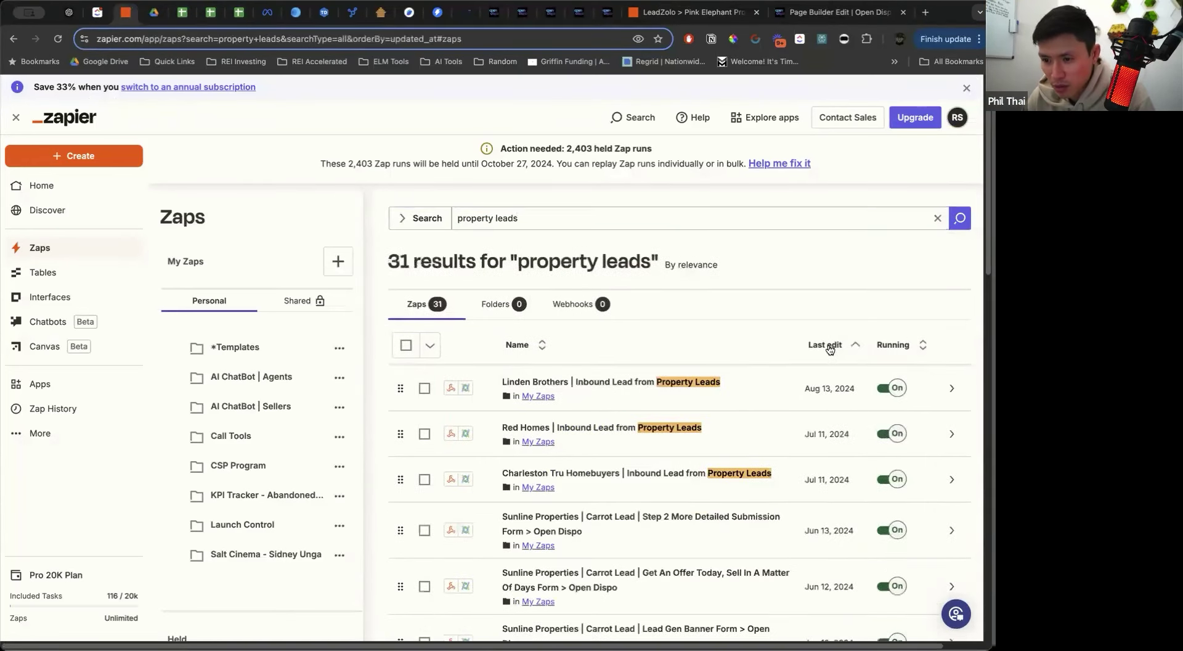
left_click(829, 346)
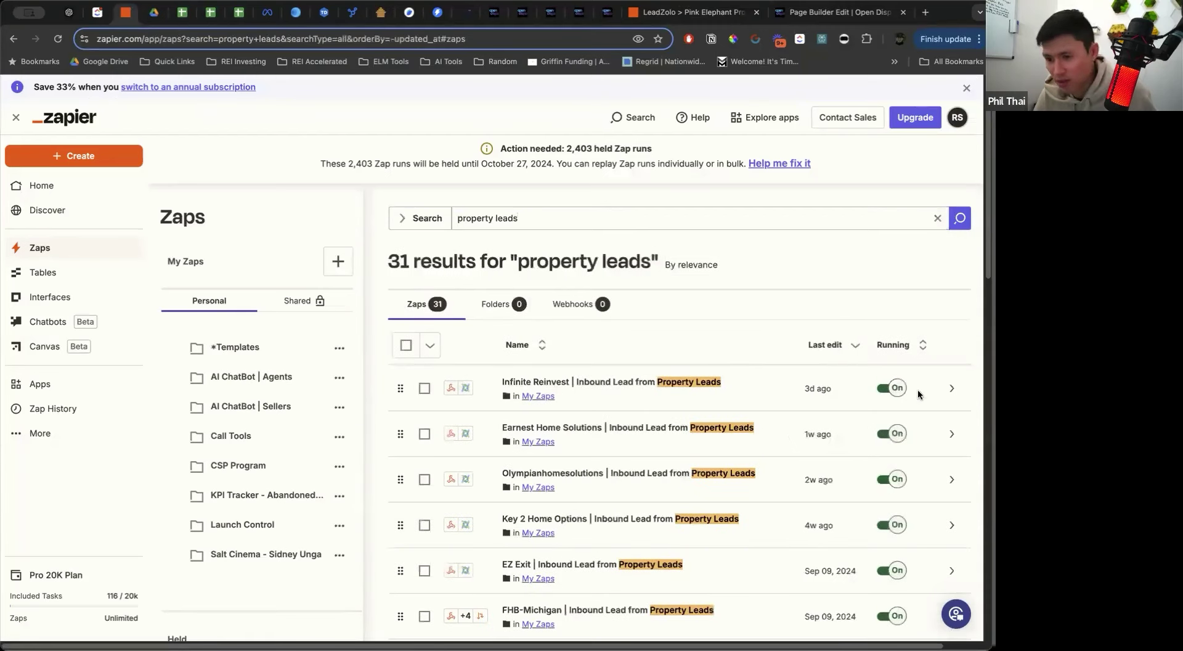
left_click(953, 387)
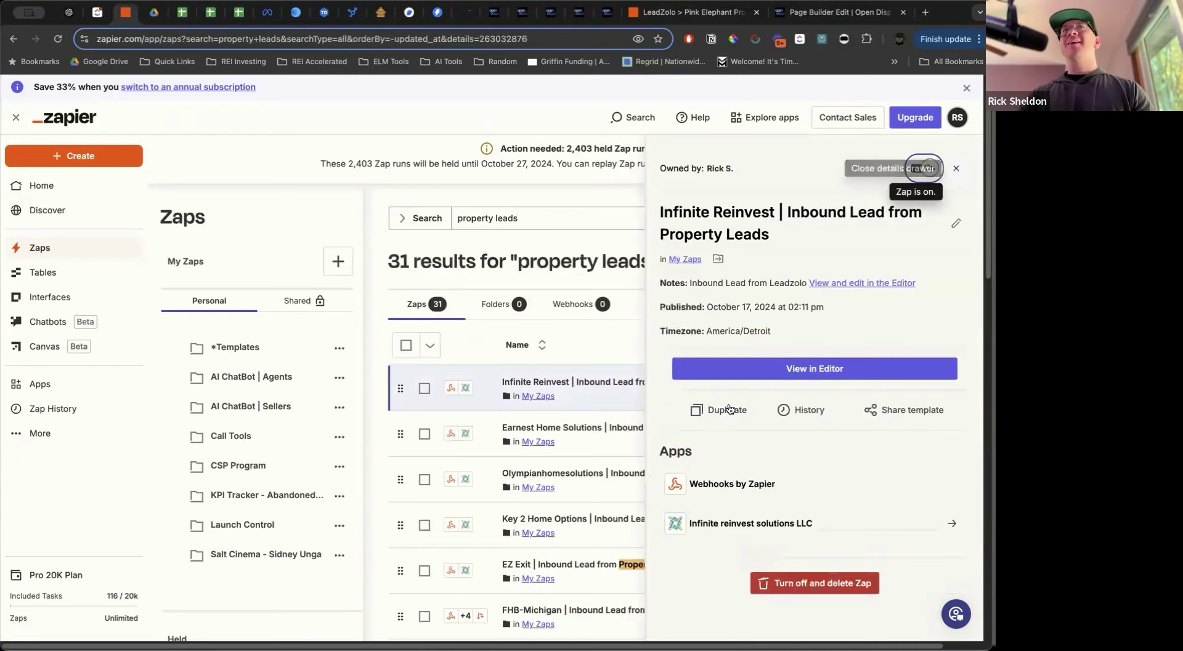
key("Escape")
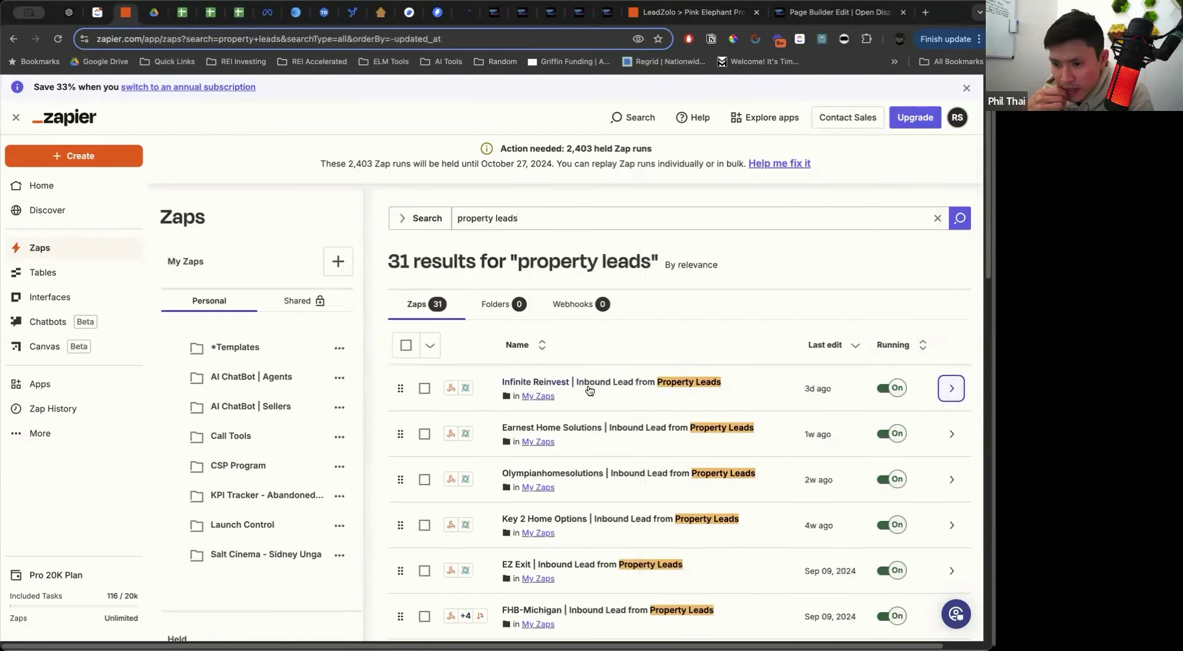
Search the Zaps for "copy: infinite" and open the copied Infinite Reinvest Zap in a new browser tab
left_click(481, 215)
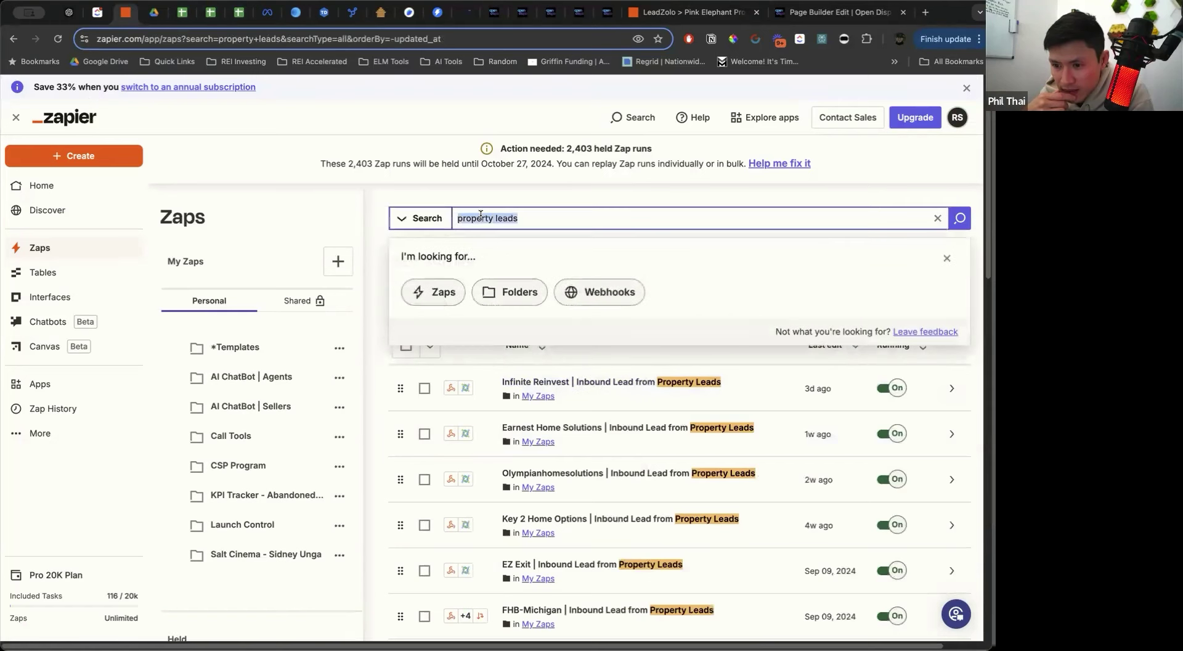
type("cop")
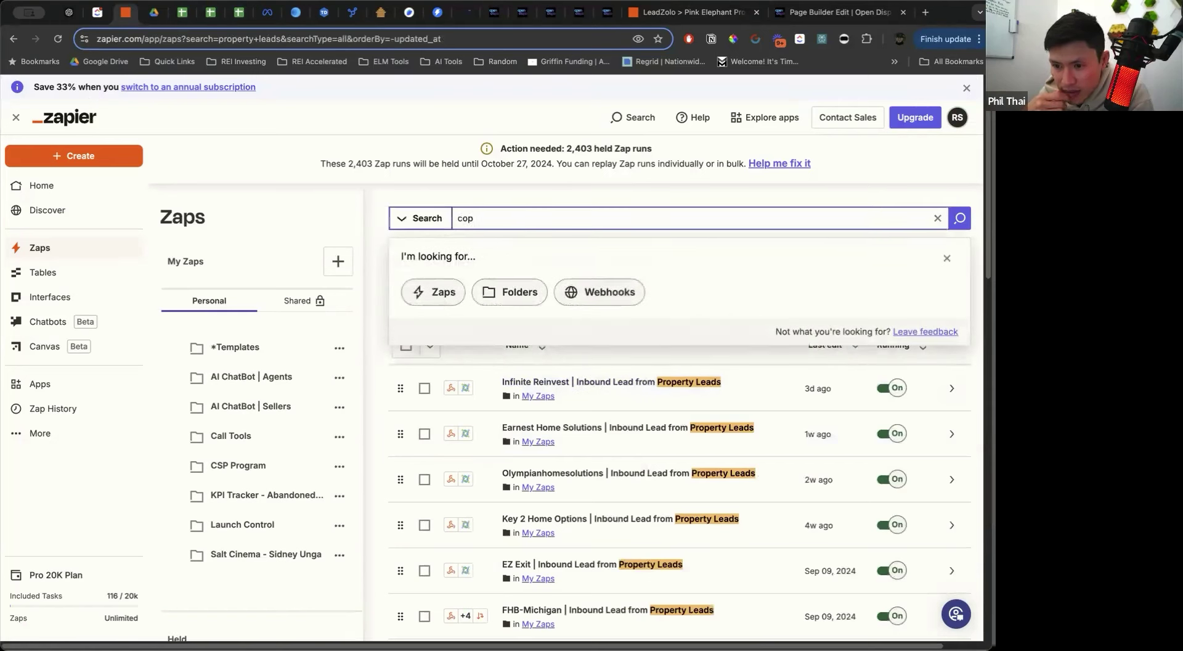
type("y: infinite")
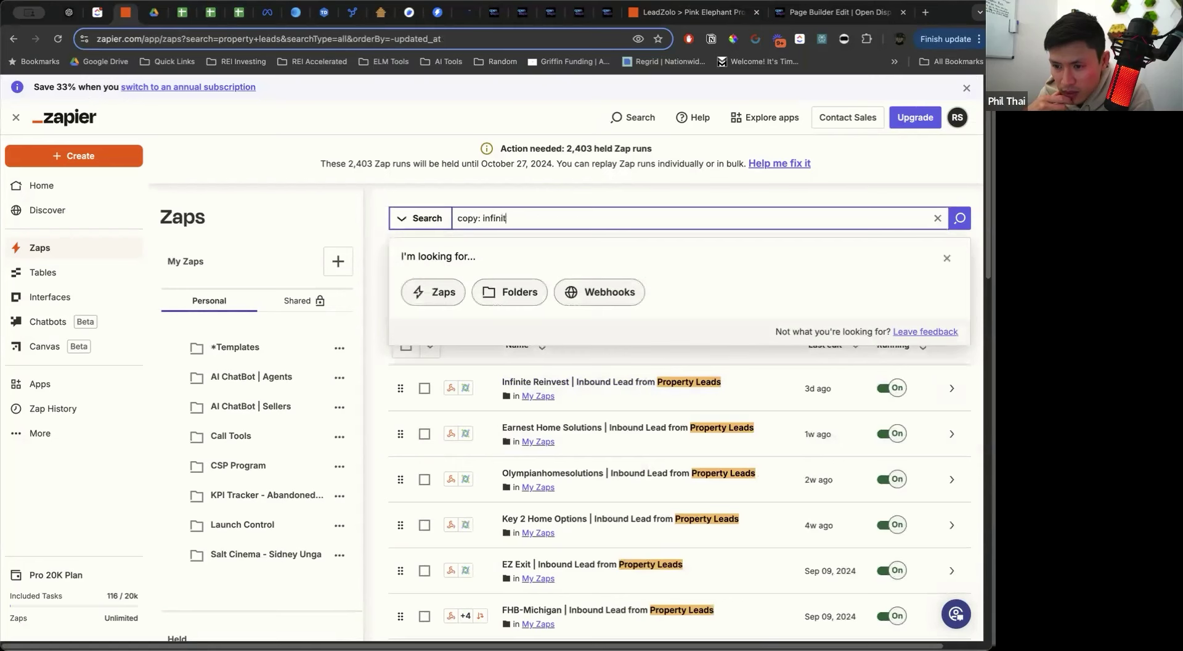
key("Return")
right_click(641, 383)
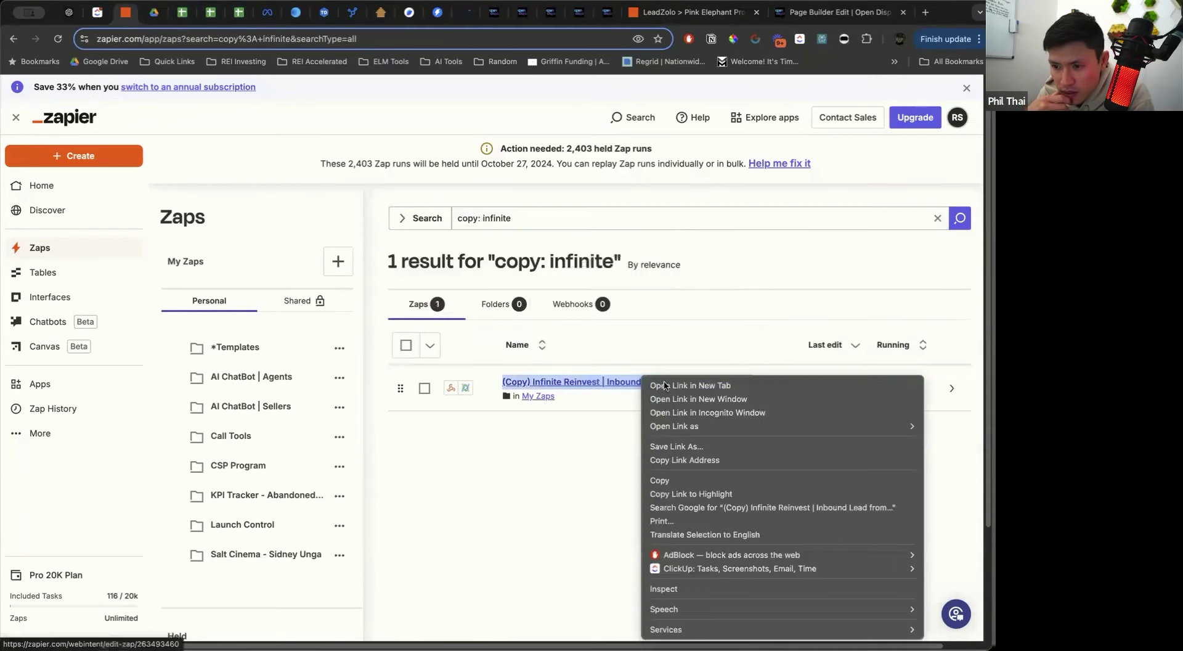
left_click(672, 387)
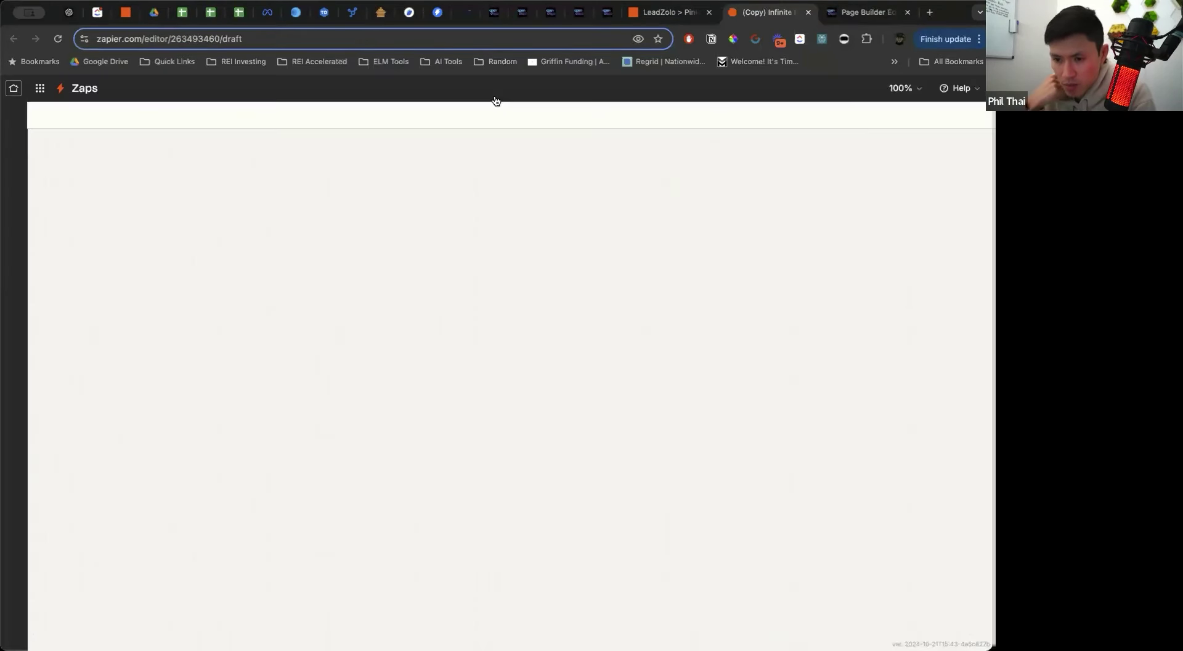
Rename the copied Zap as "Pink Elephant Properties | Inbound Lead from Property Leads"
left_click(497, 91)
left_click(519, 118)
left_click_drag(471, 88, 369, 88)
type("Pink Eleph")
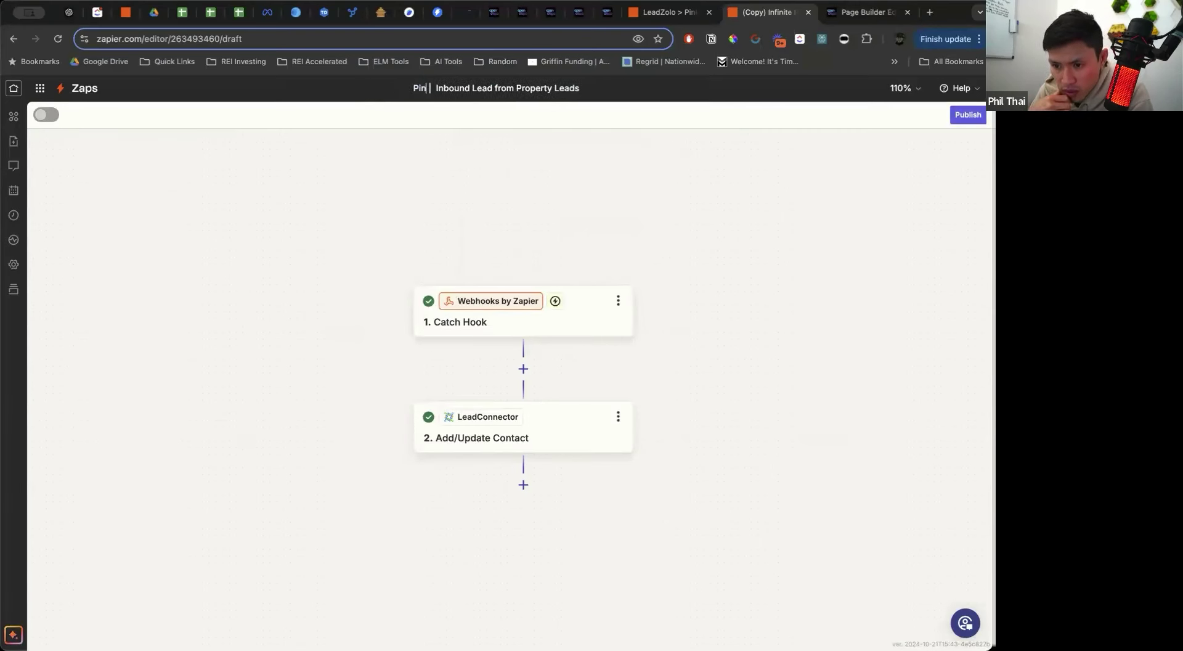
type("Properties")
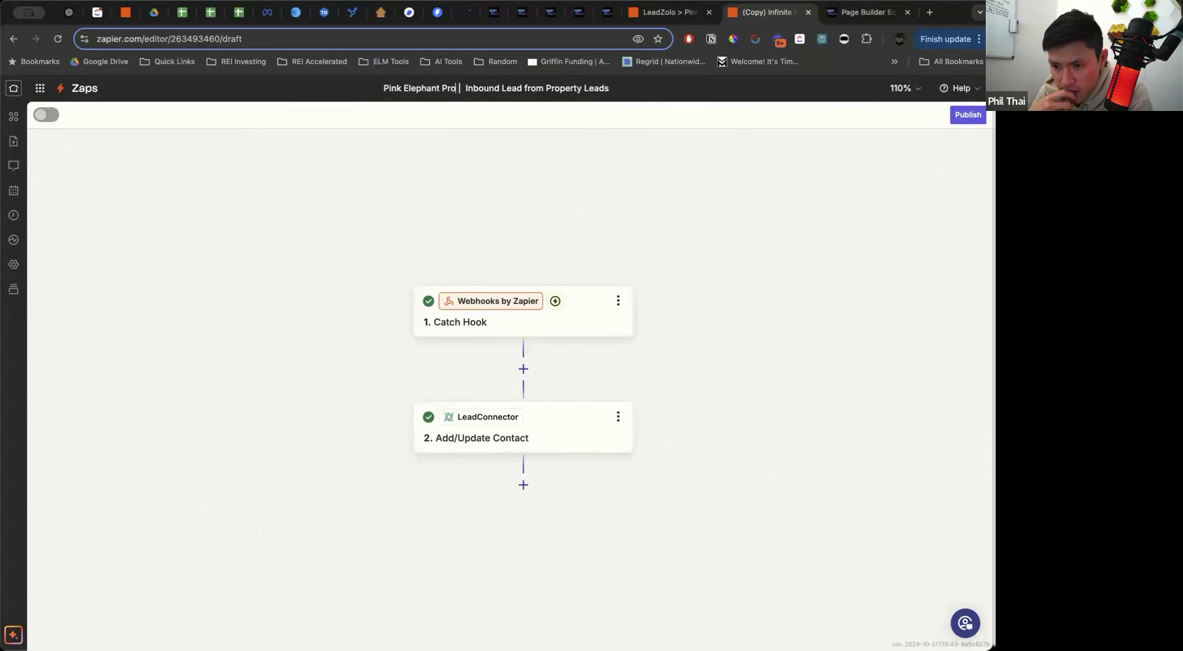
Copy the Catch Hook trigger's webhook URL from its test section and continue with the request A record
left_click(549, 329)
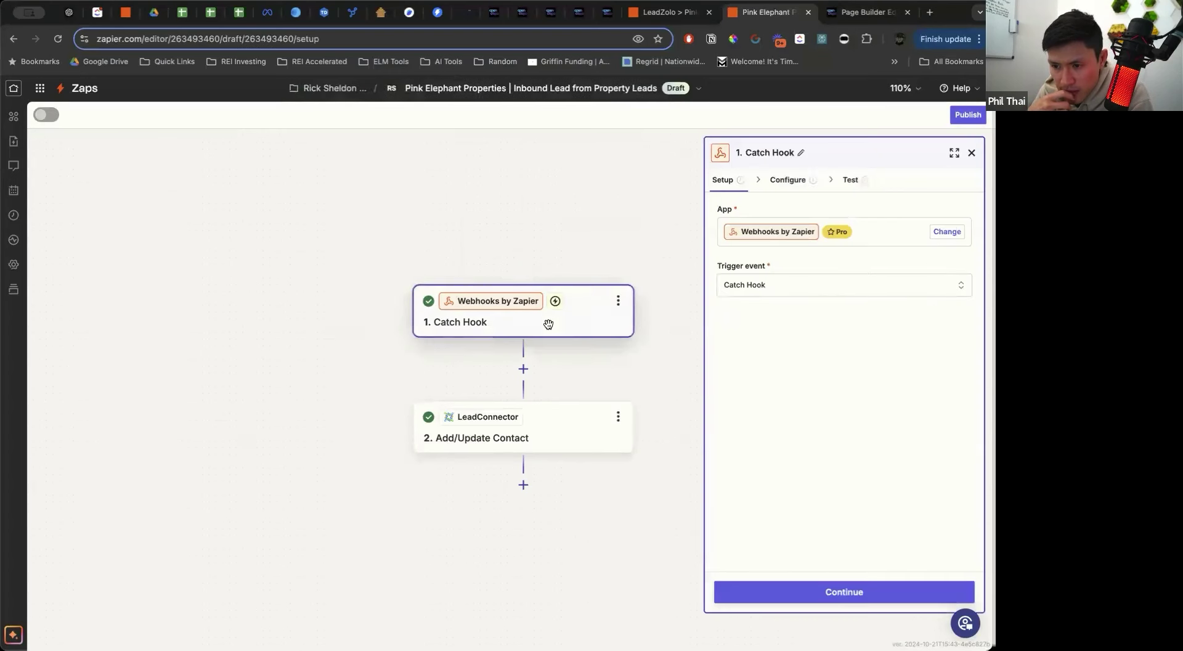
left_click(844, 593)
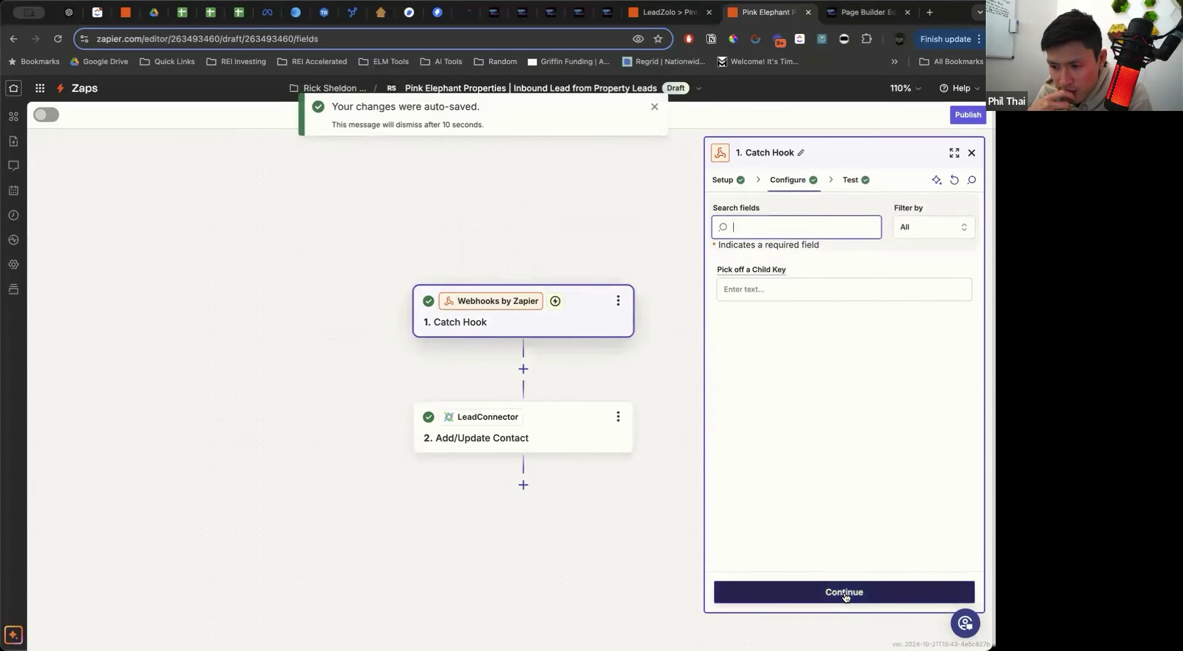
left_click(849, 179)
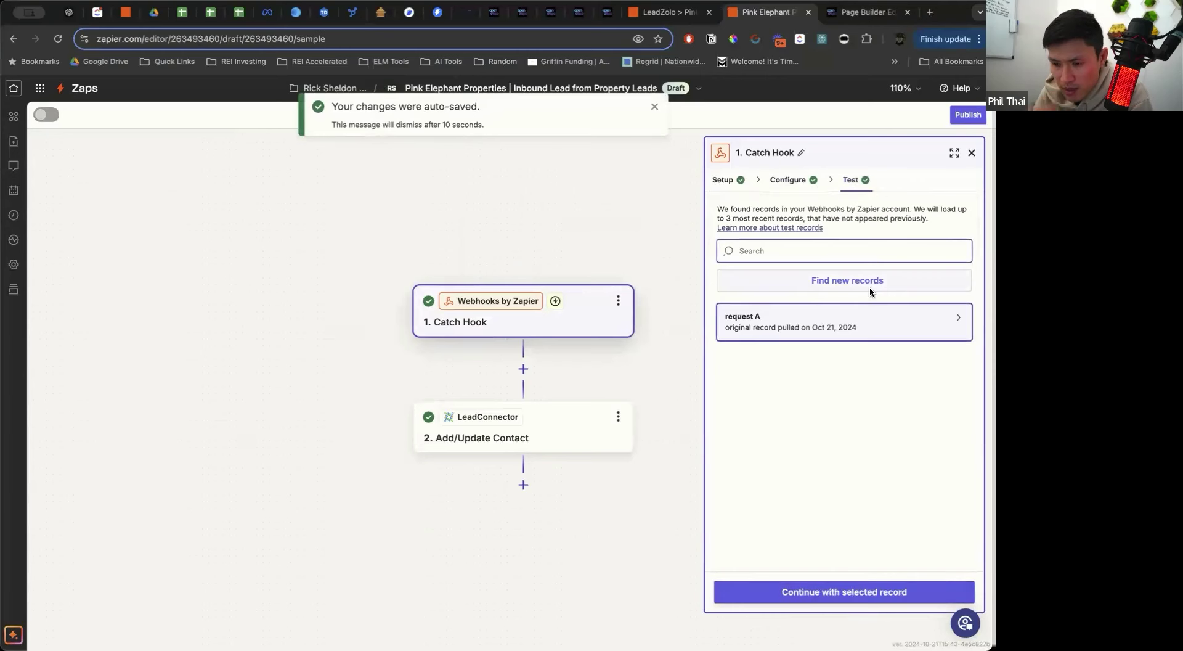
left_click(948, 258)
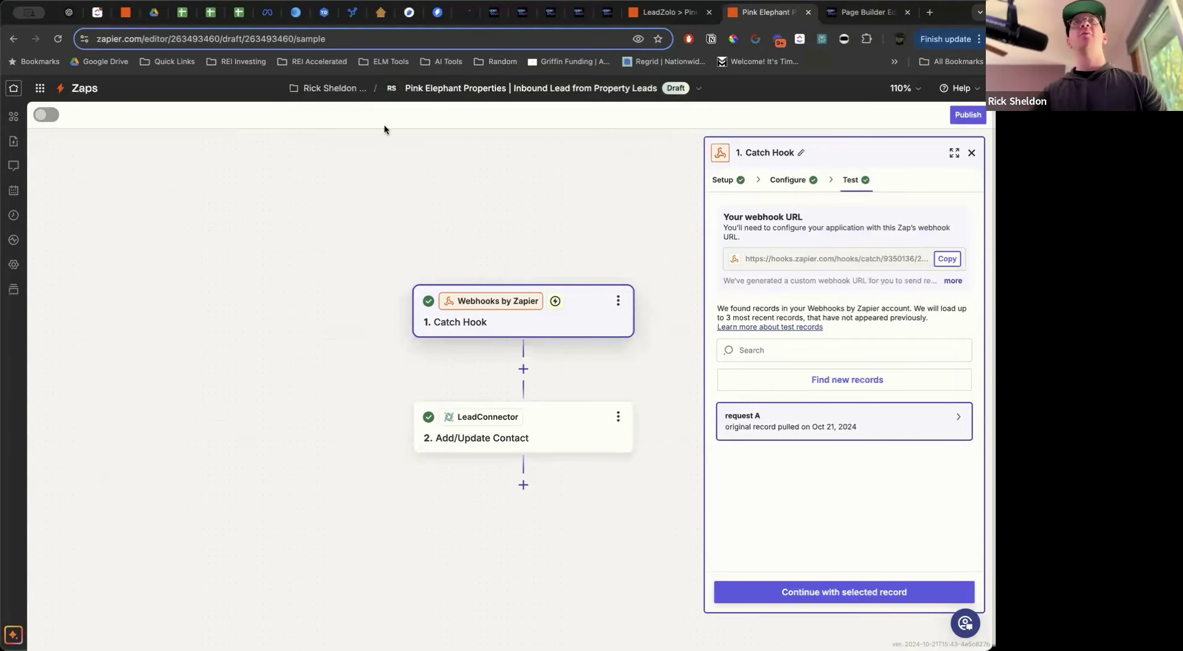
left_click(853, 603)
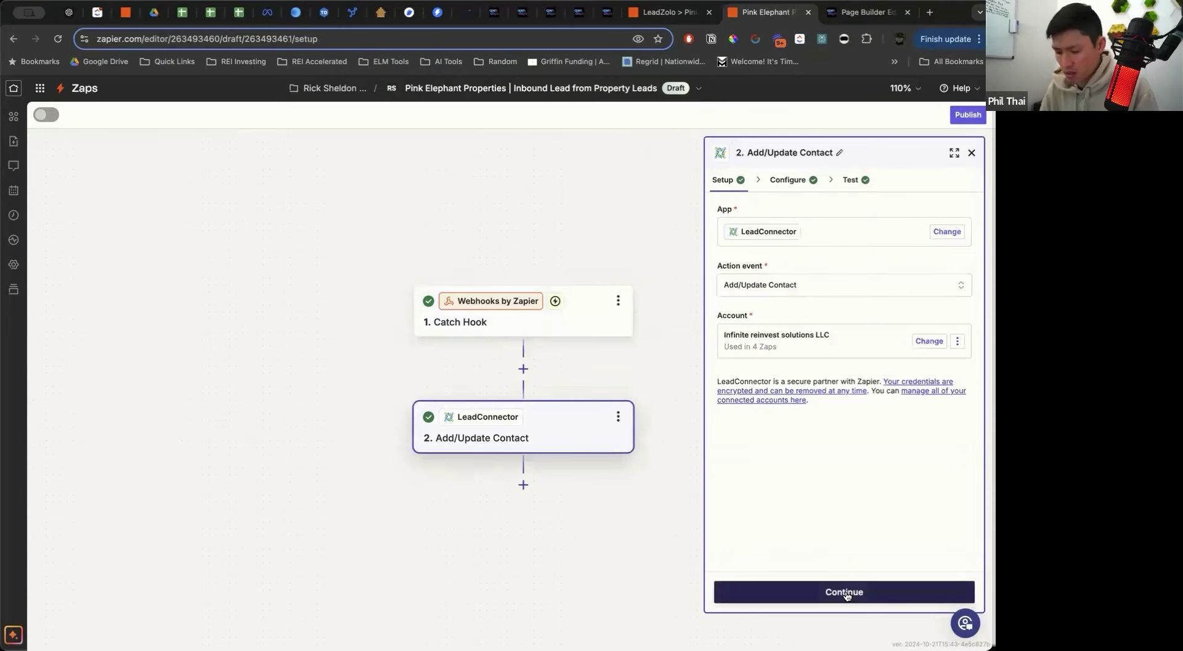
Search the connected accounts for "pink" and switch the LeadConnector action to the Pink Elephant account
left_click(931, 342)
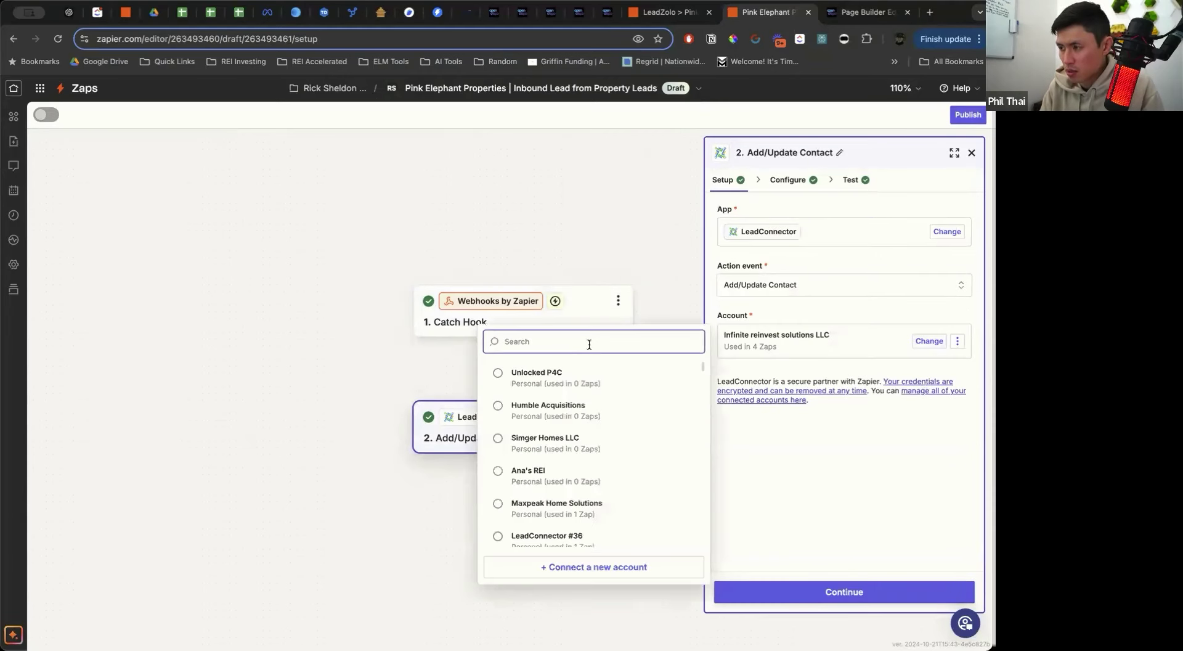
left_click(589, 344)
type("pink")
left_click(541, 392)
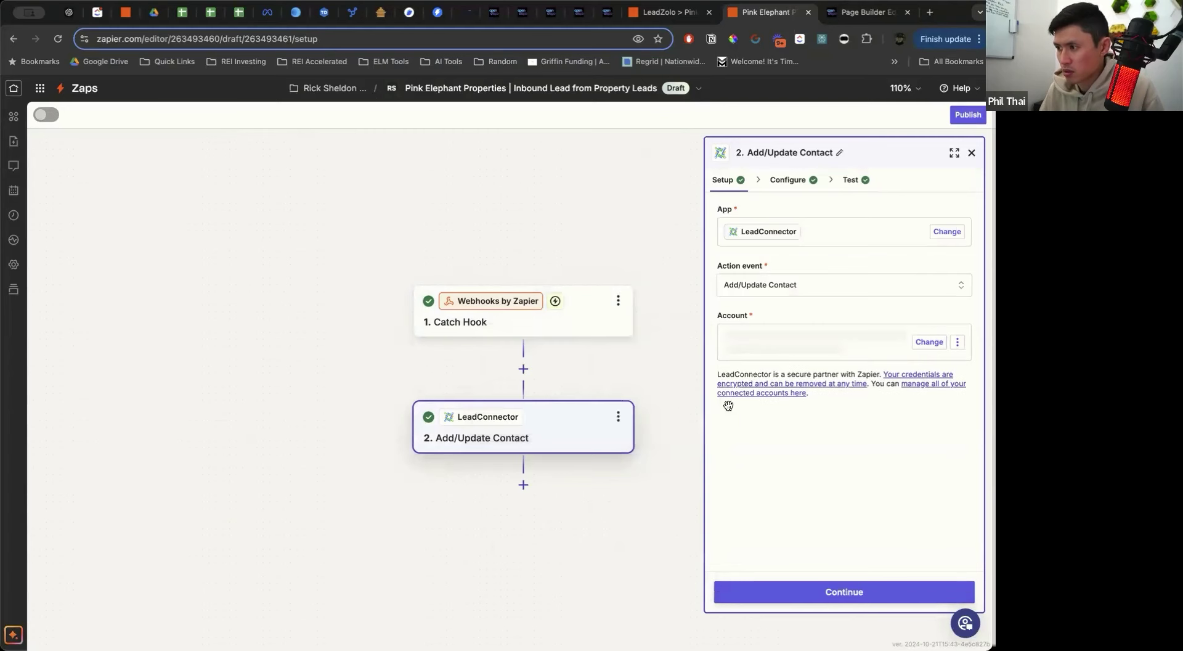
Accept the Add/Update Contact setup and field mappings, skip the test and publish the Property Leads Zap
left_click(833, 593)
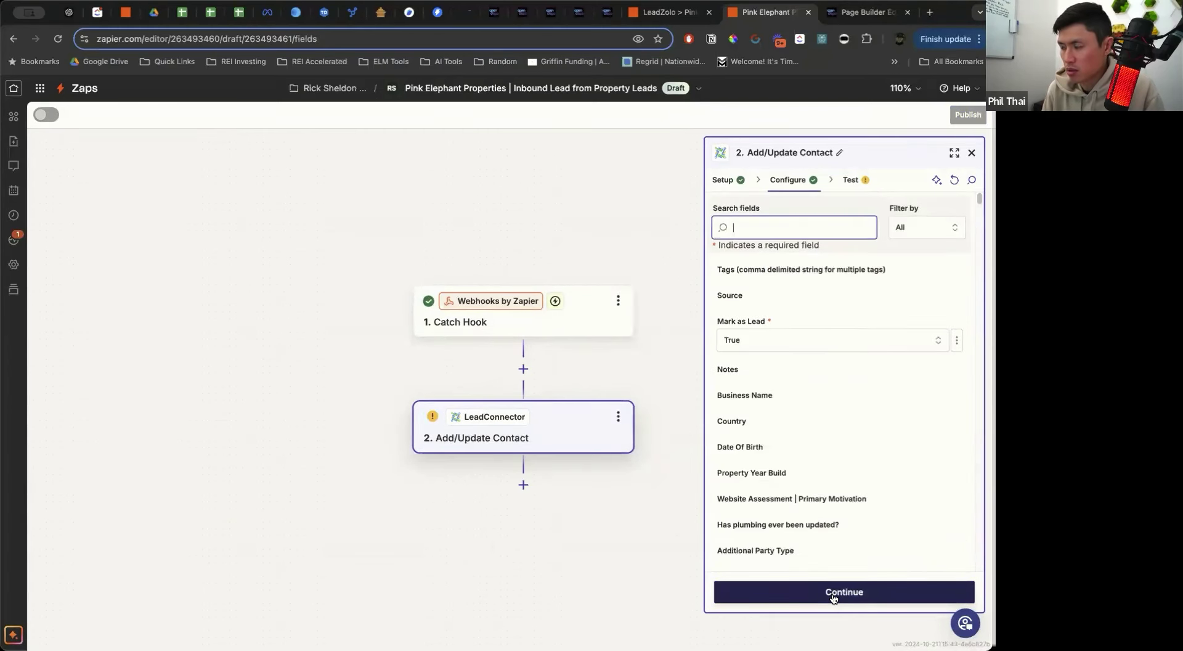
left_click(833, 594)
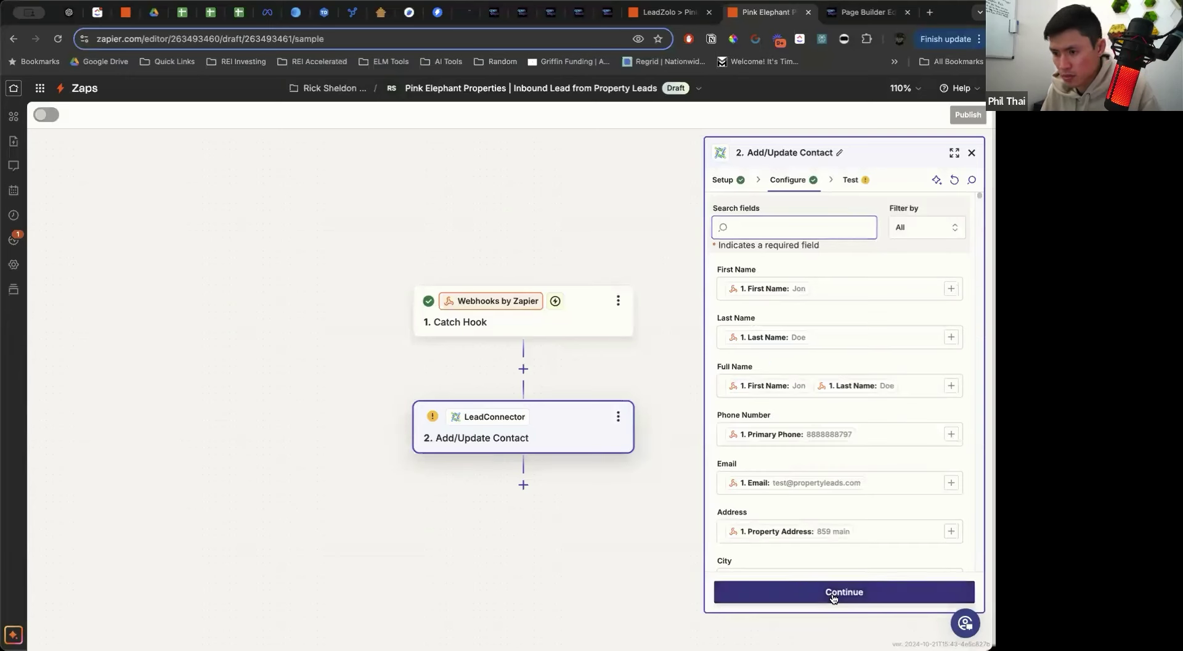
left_click(780, 593)
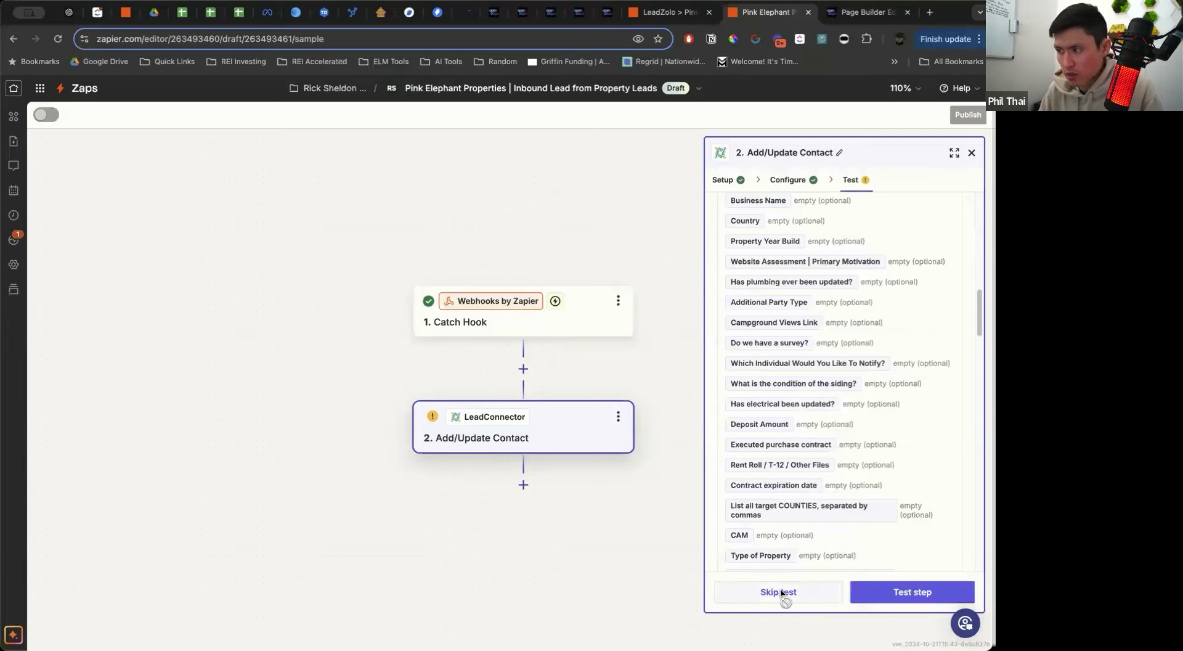
left_click(886, 592)
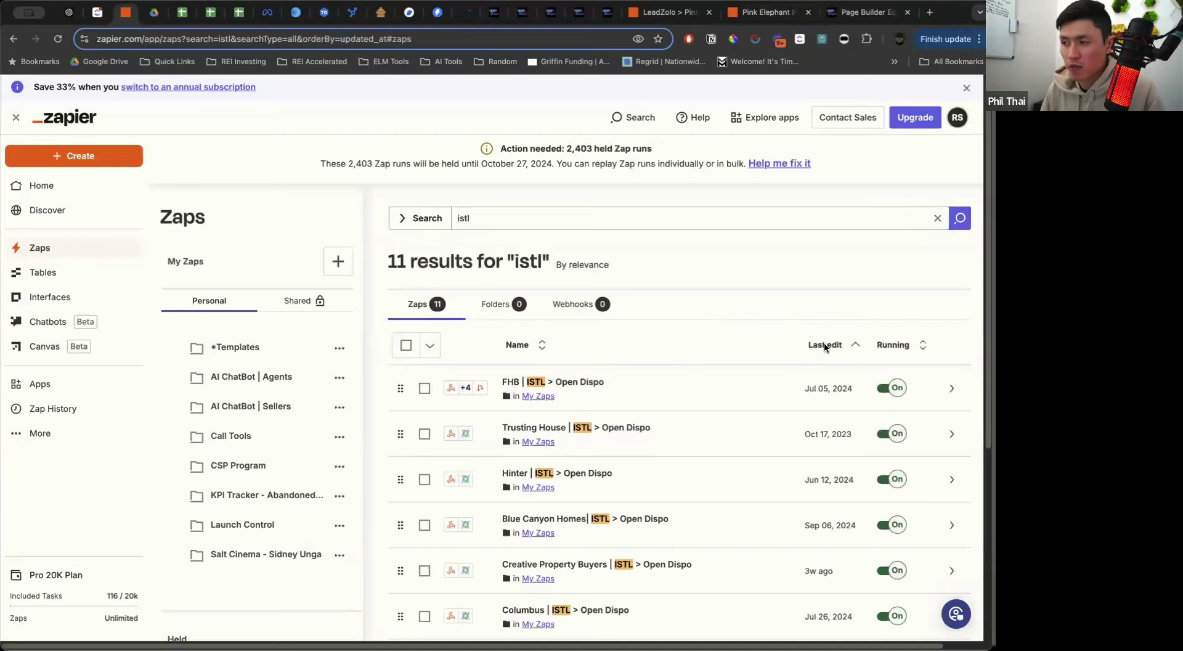
Sort the "istl" Zap results by most recent edit and duplicate the "Creative Property Buyers | ISTL > Open Dispo" Zap
left_click(825, 345)
left_click(826, 346)
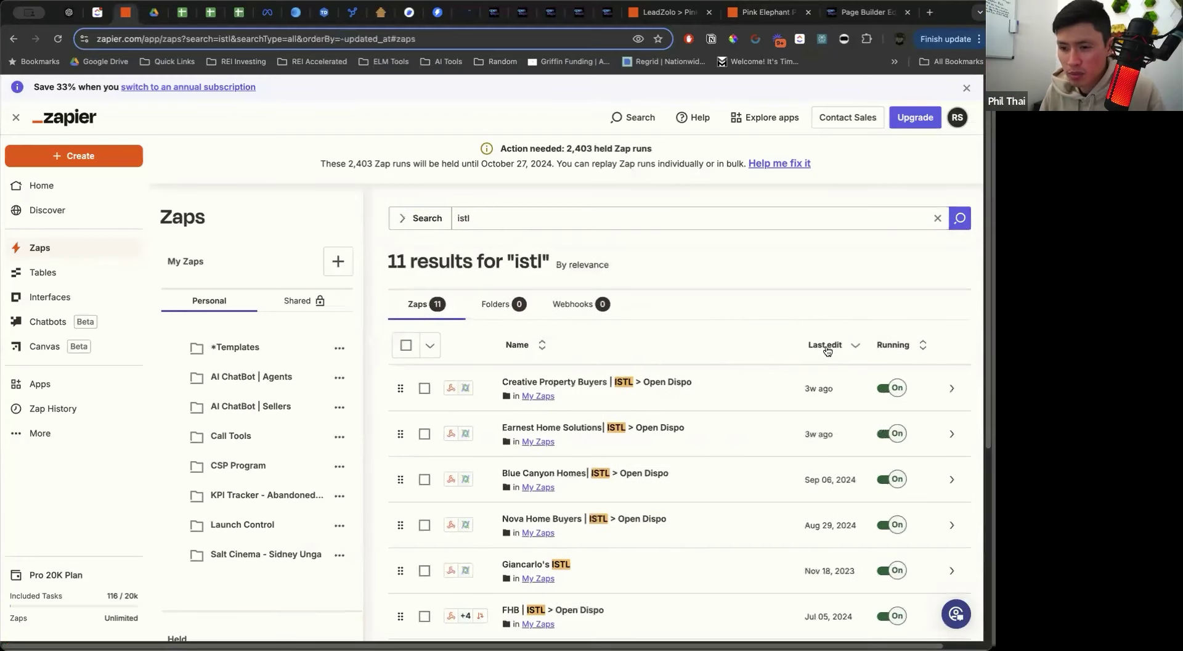
left_click(950, 390)
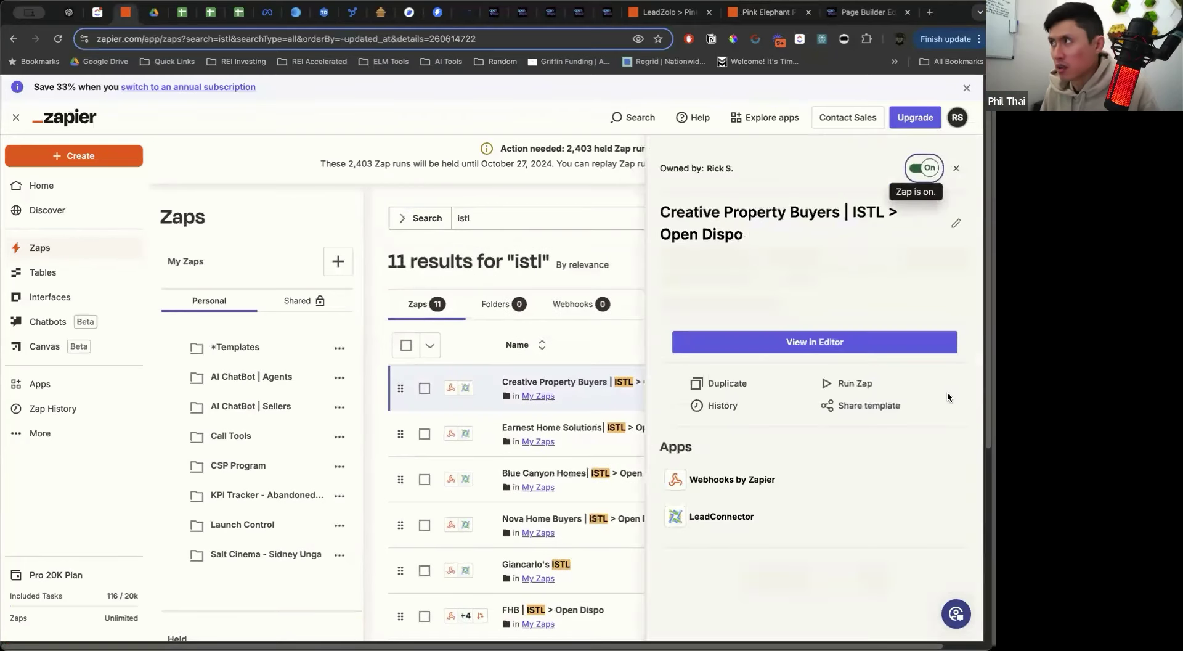
key("Escape")
Search the Zaps for "copy: creative" and open the copied Creative Property Buyers ISTL Zap in a new browser tab
left_click(476, 216)
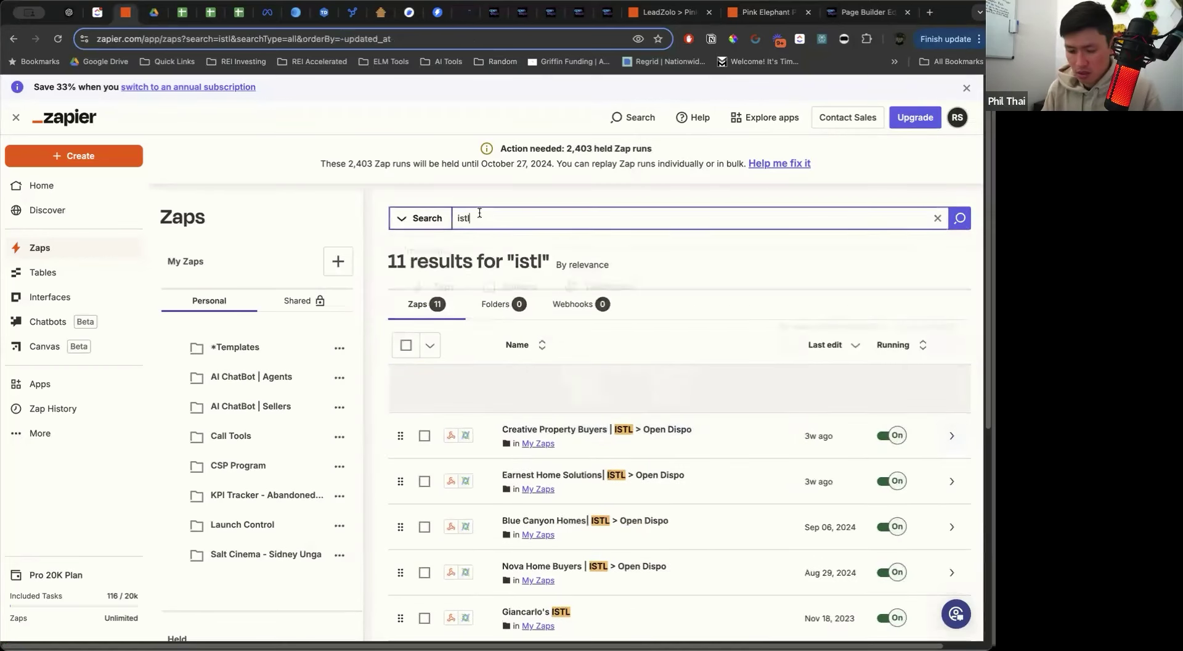
type("copy: c")
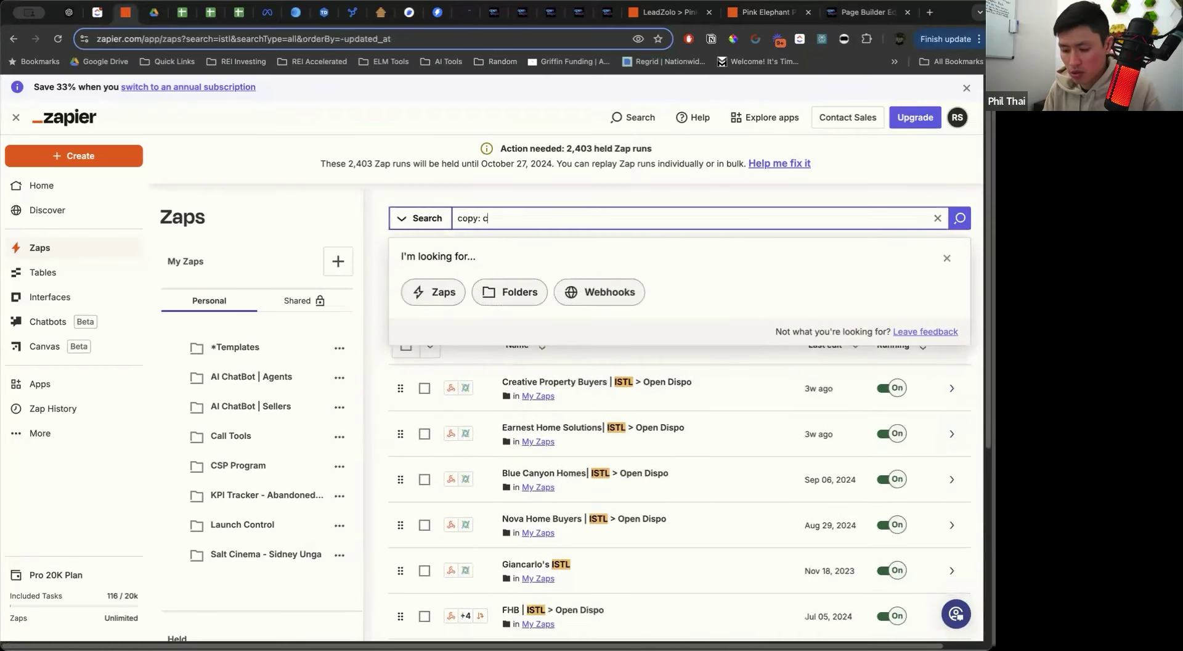
key("Return")
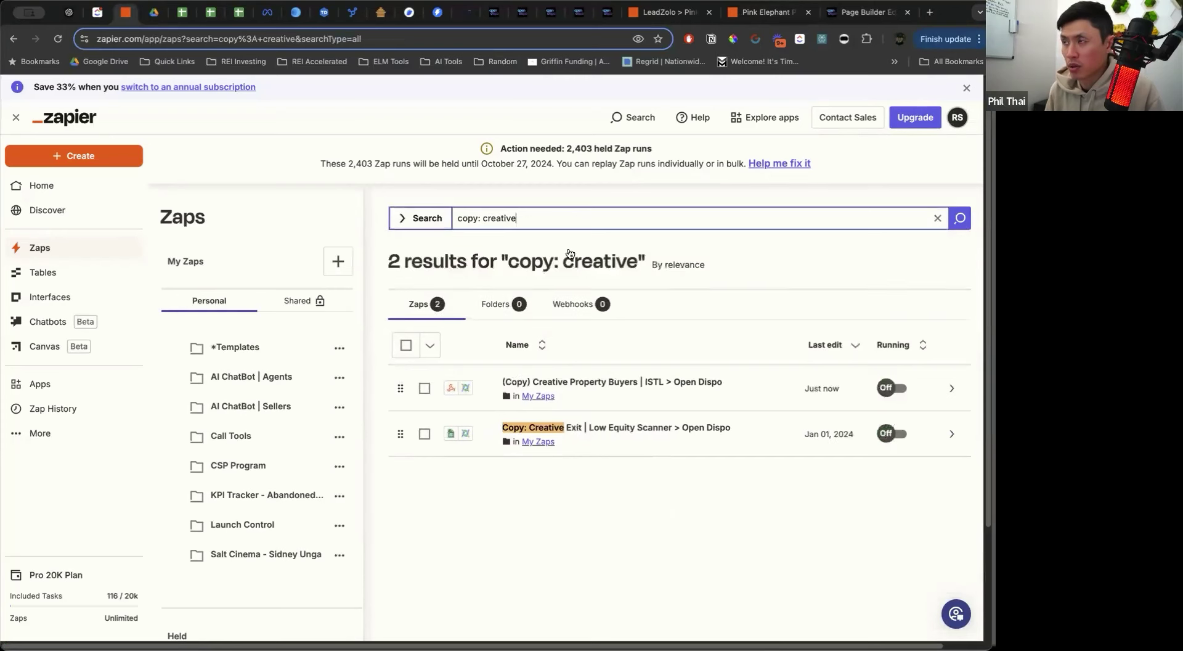
right_click(615, 383)
left_click(641, 385)
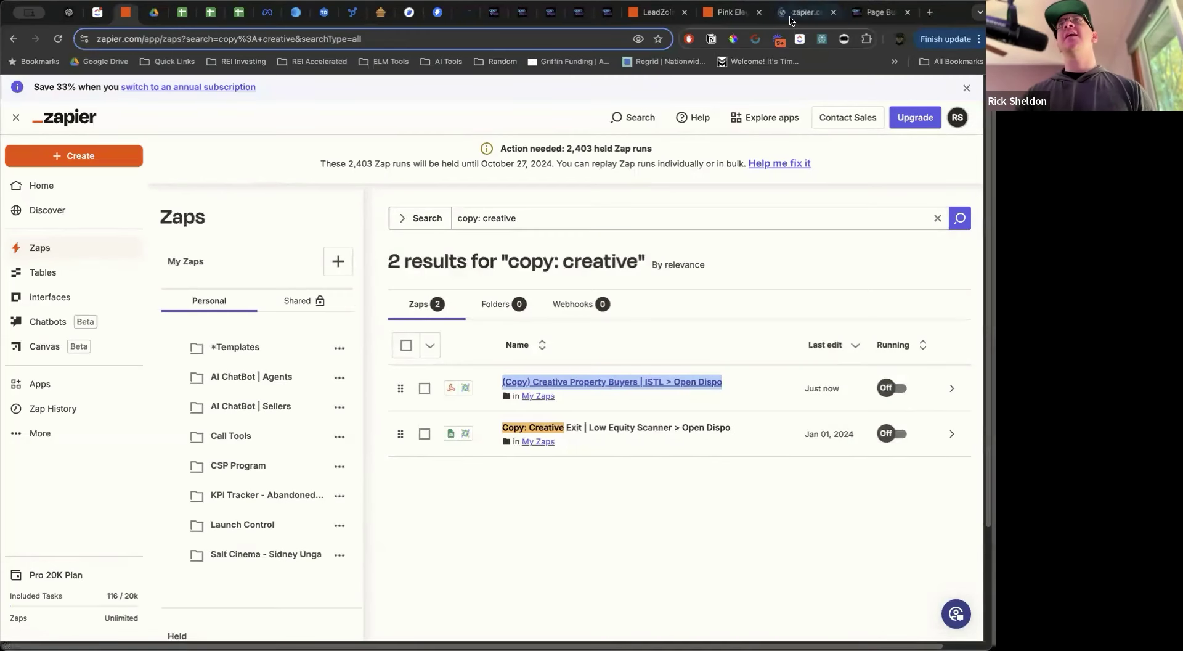
left_click(791, 14)
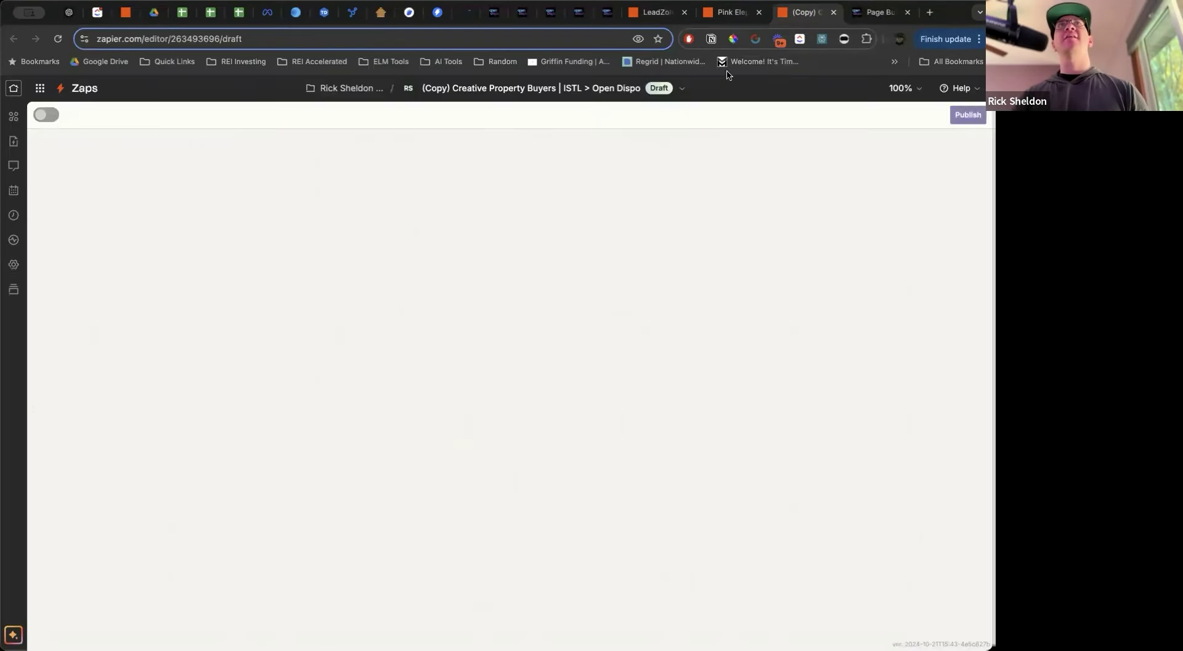
Rename the copied Zap as "Pink Elephant Properties | ISTL > Open Dispo" and dismiss the save notice
left_click(496, 92)
left_click(485, 119)
left_click(498, 88)
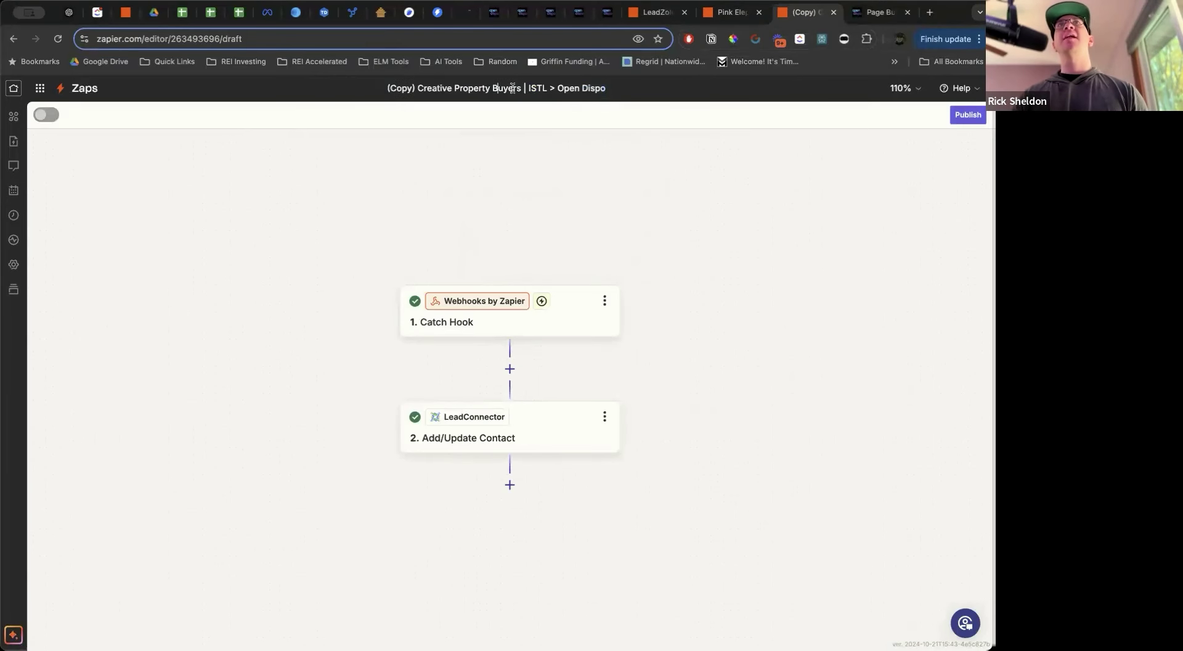
left_click_drag(519, 88, 369, 92)
type("Pink E")
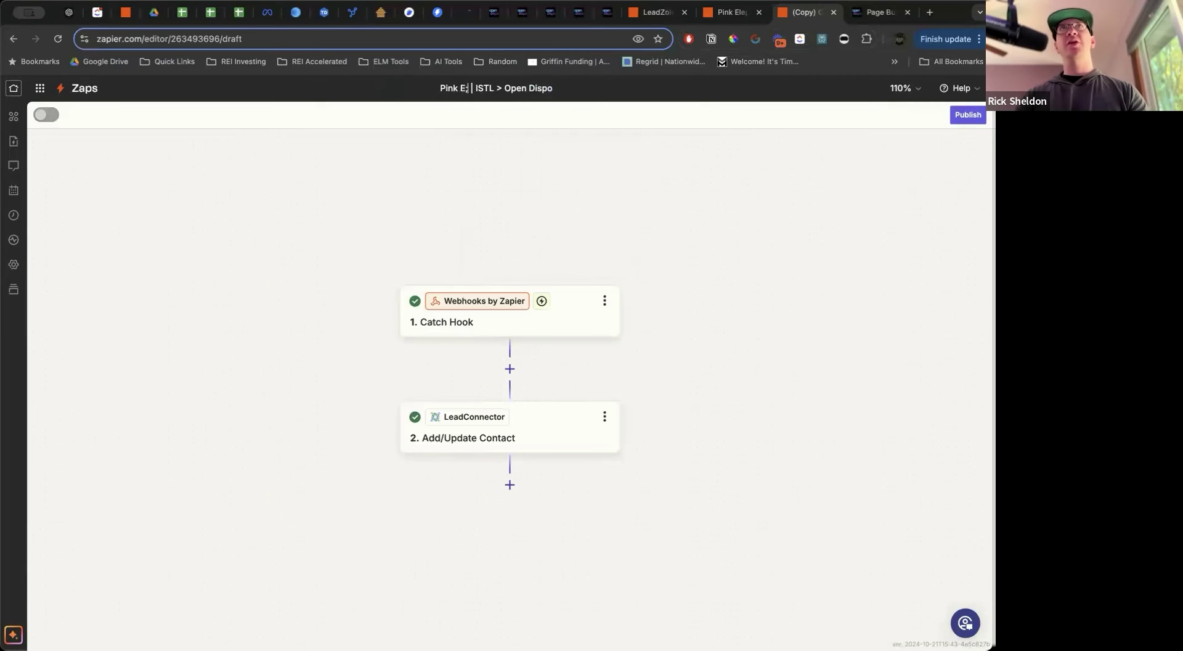
type("le")
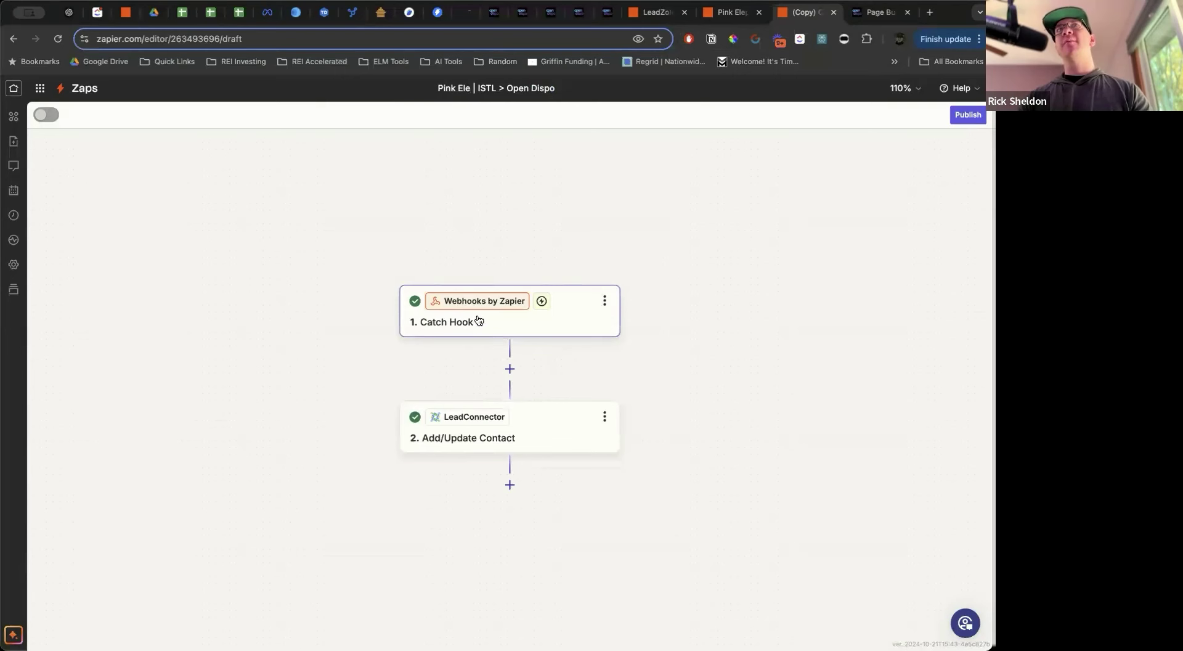
type("phant Prop")
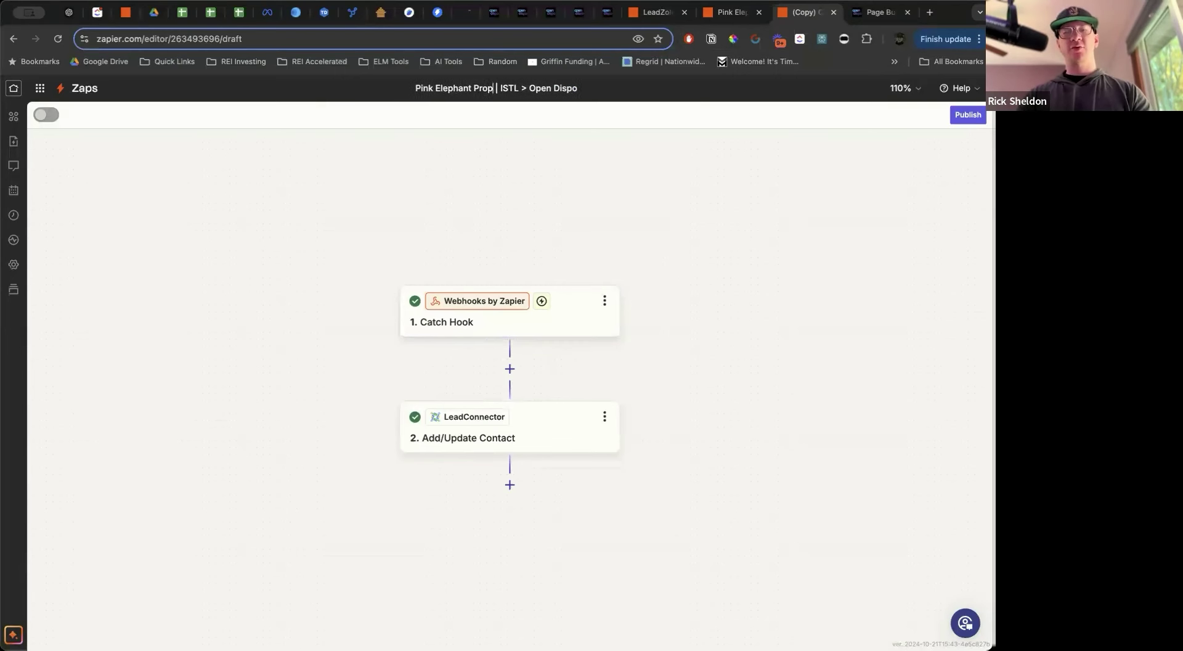
type("erties")
left_click(544, 203)
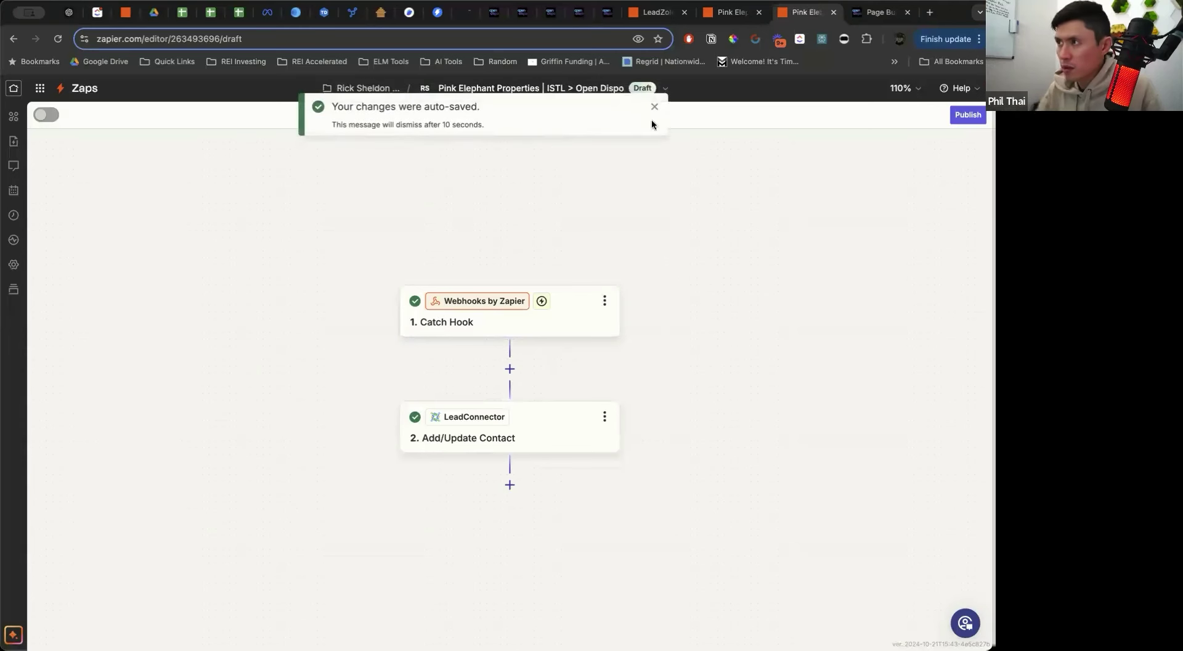
left_click(655, 108)
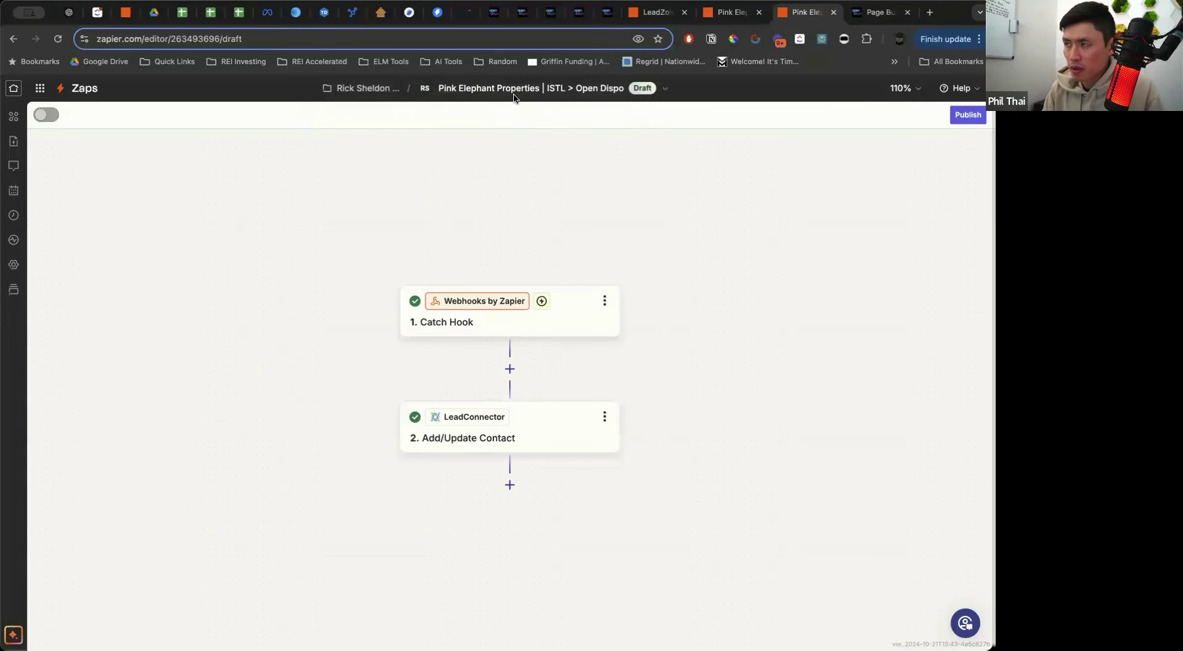
Copy the webhook URL from the Catch Hook trigger's test stage and continue with the selected record, request A
left_click(455, 327)
left_click(784, 593)
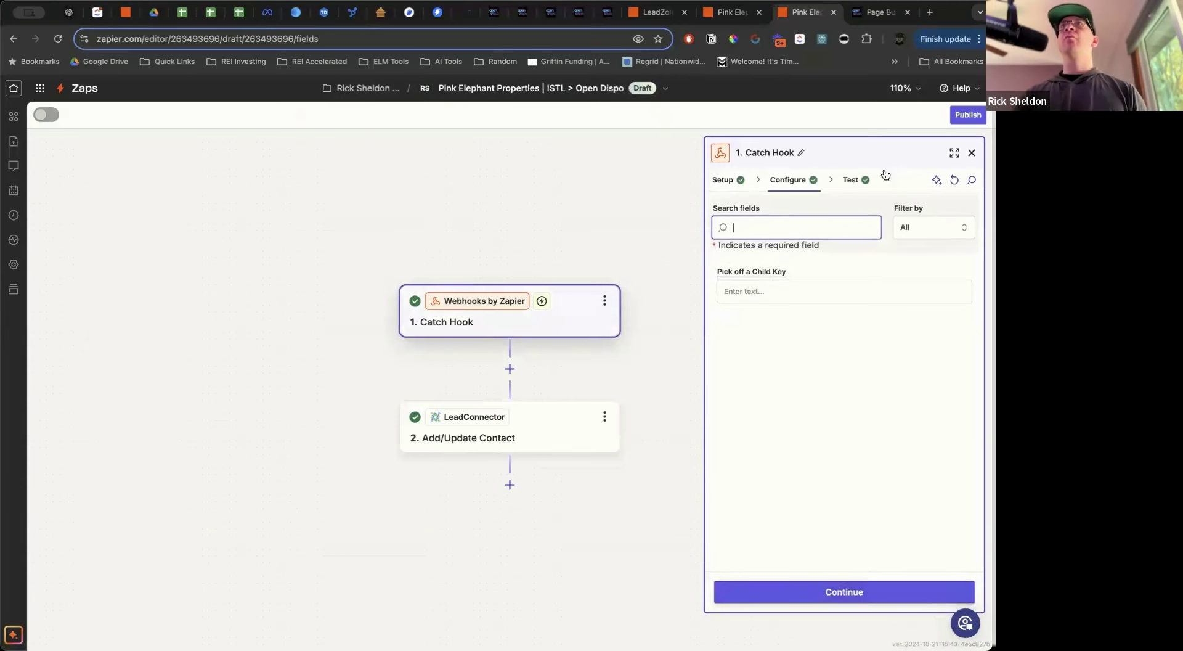
left_click(850, 185)
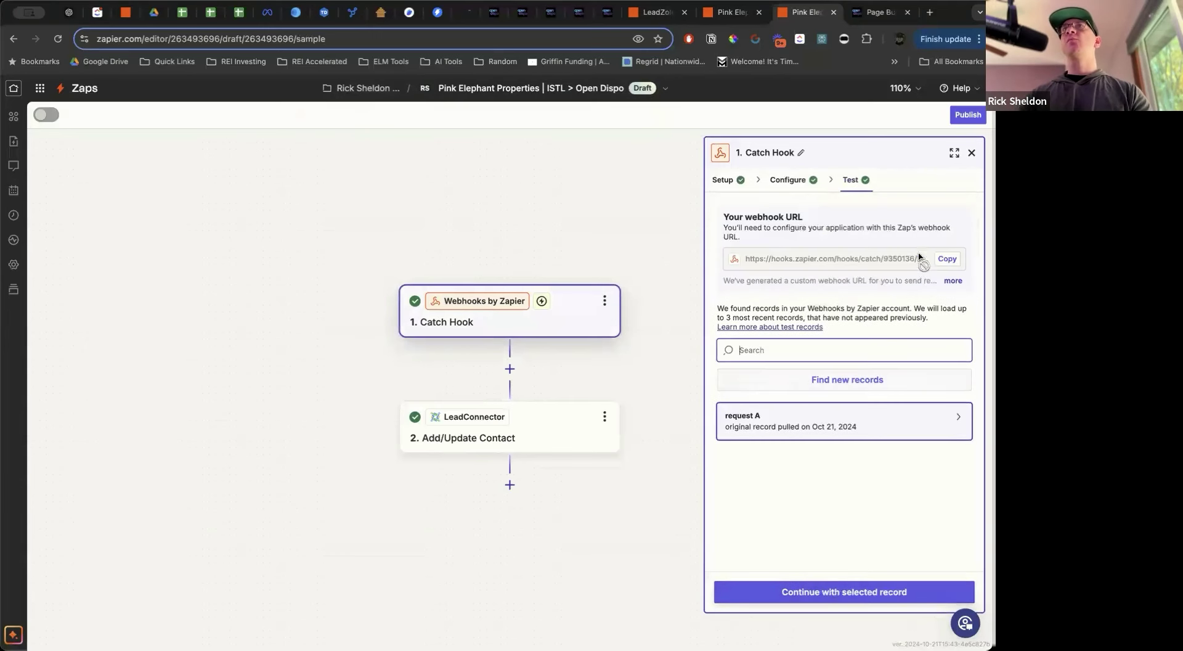
left_click(948, 259)
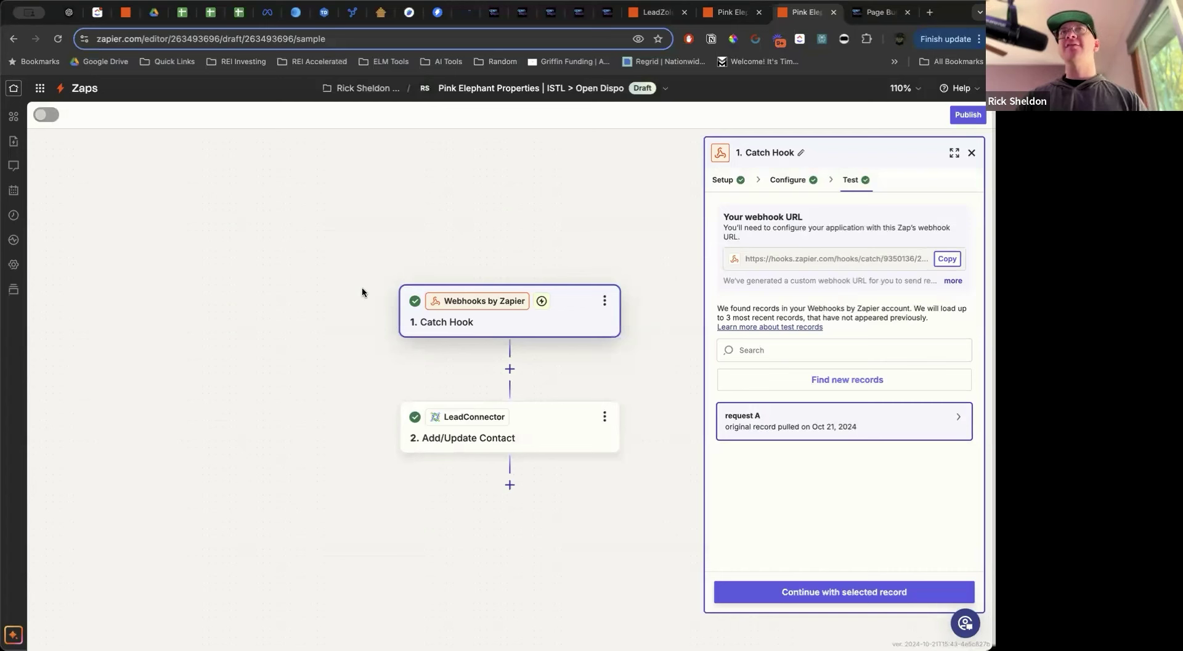
left_click(806, 586)
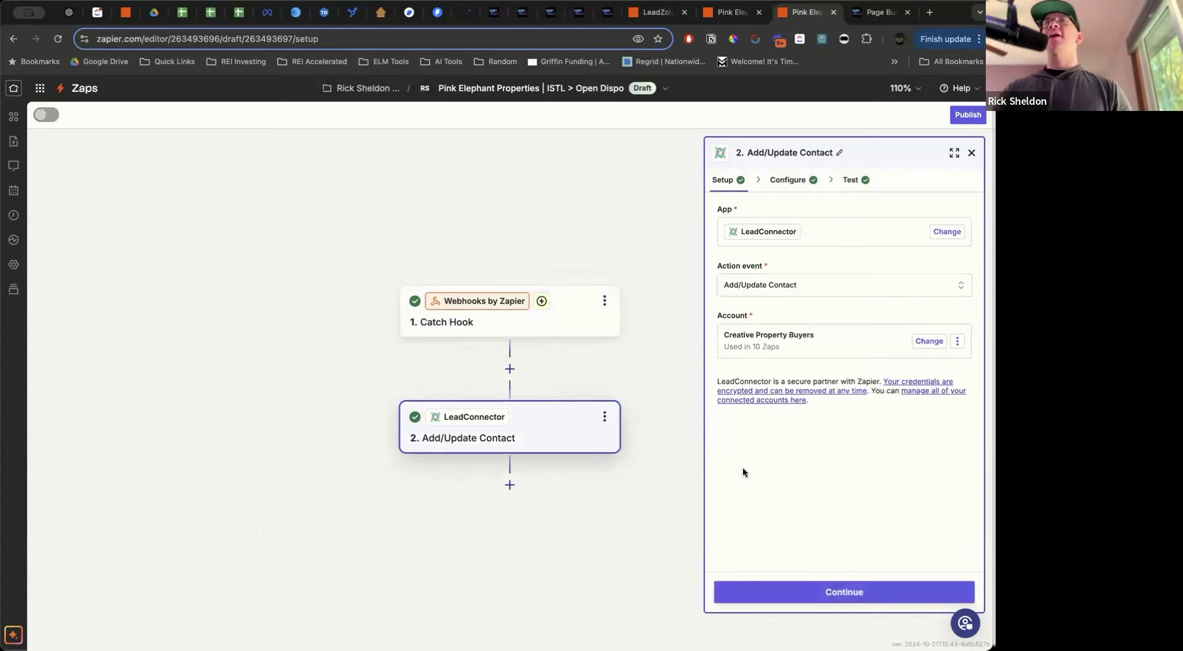
Search the connected accounts for "pink" and set the ISTL Zap's LeadConnector account to Pink Elephan Properties
left_click(936, 341)
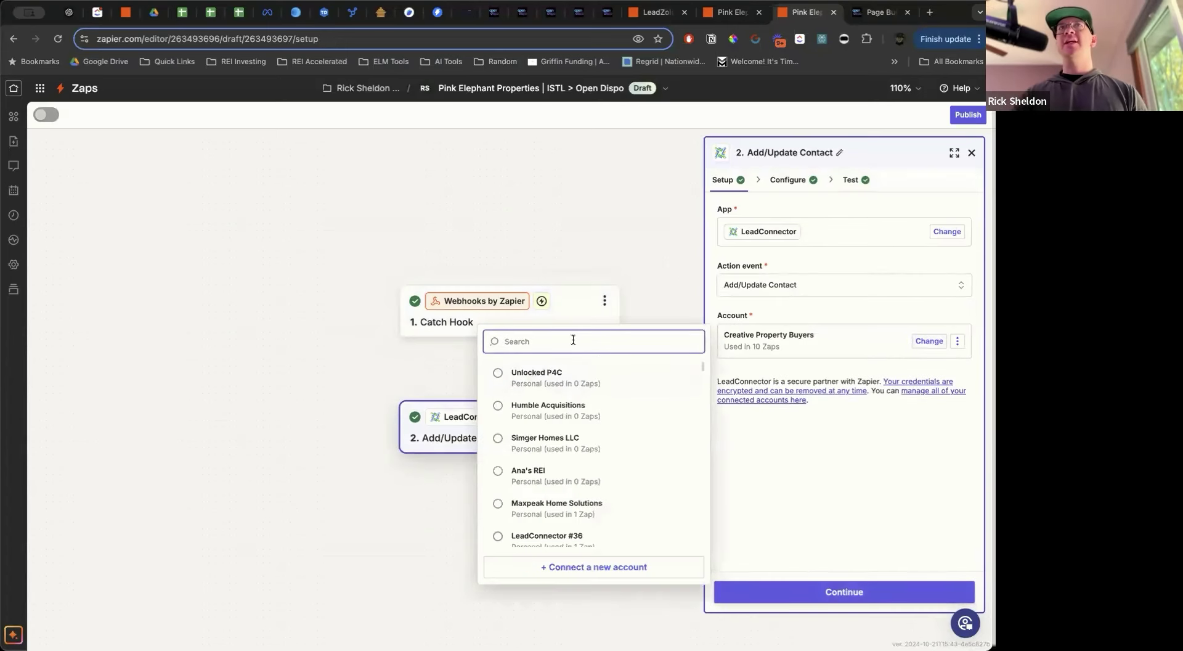
left_click(574, 341)
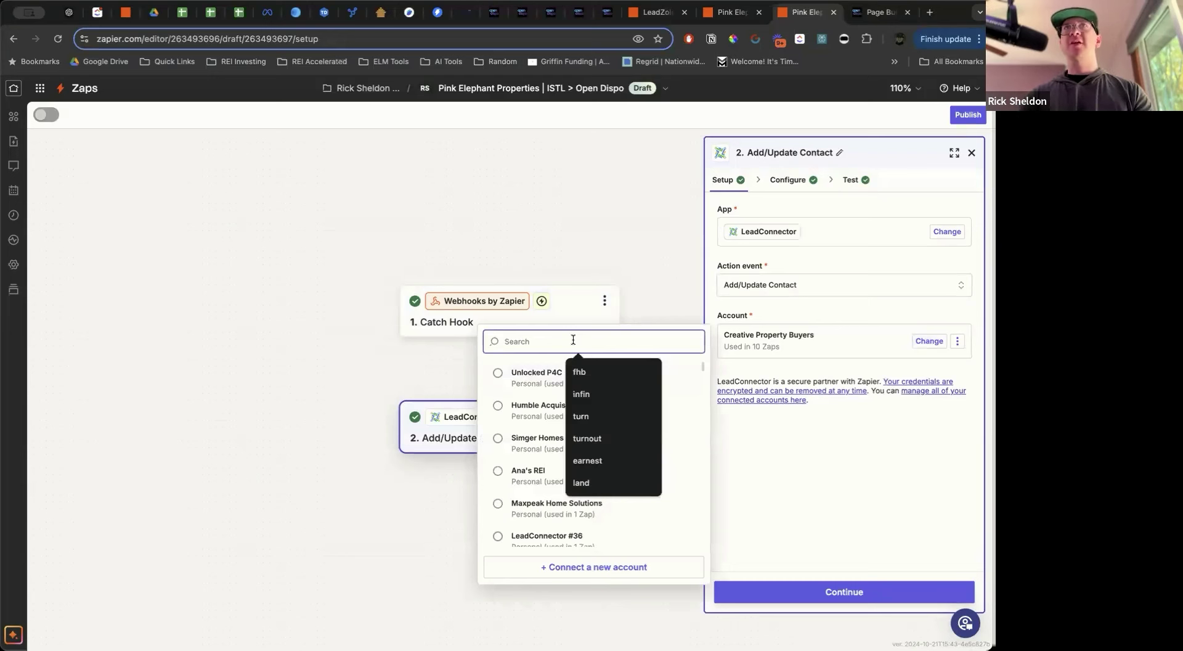
type("pink")
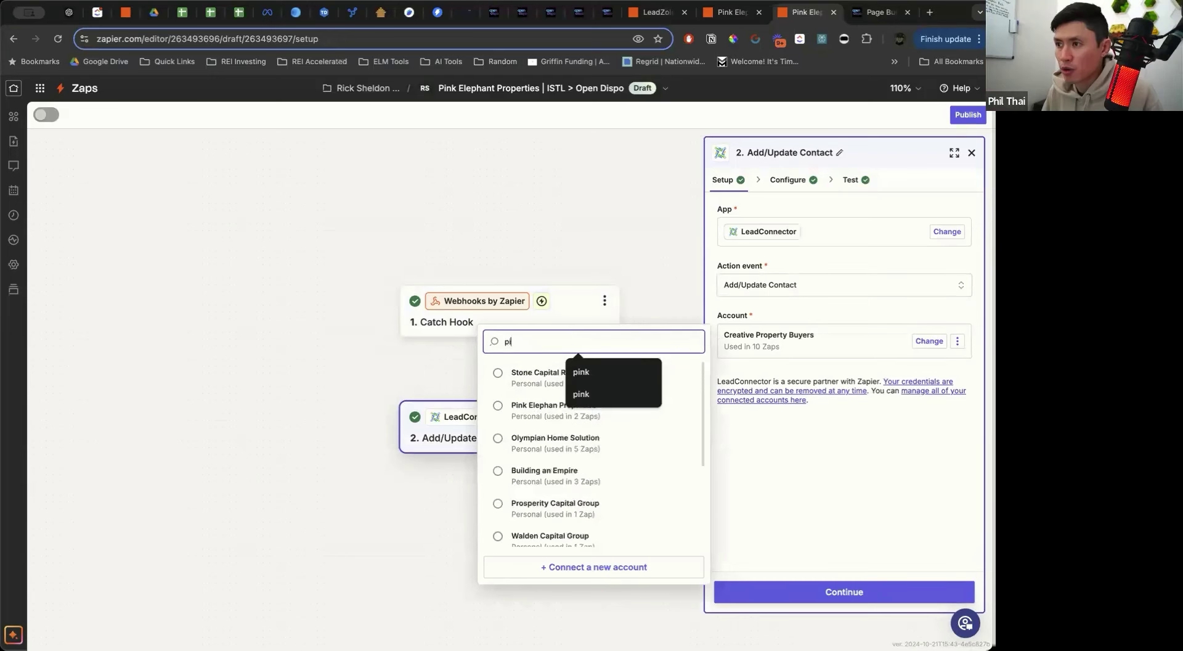
left_click(555, 376)
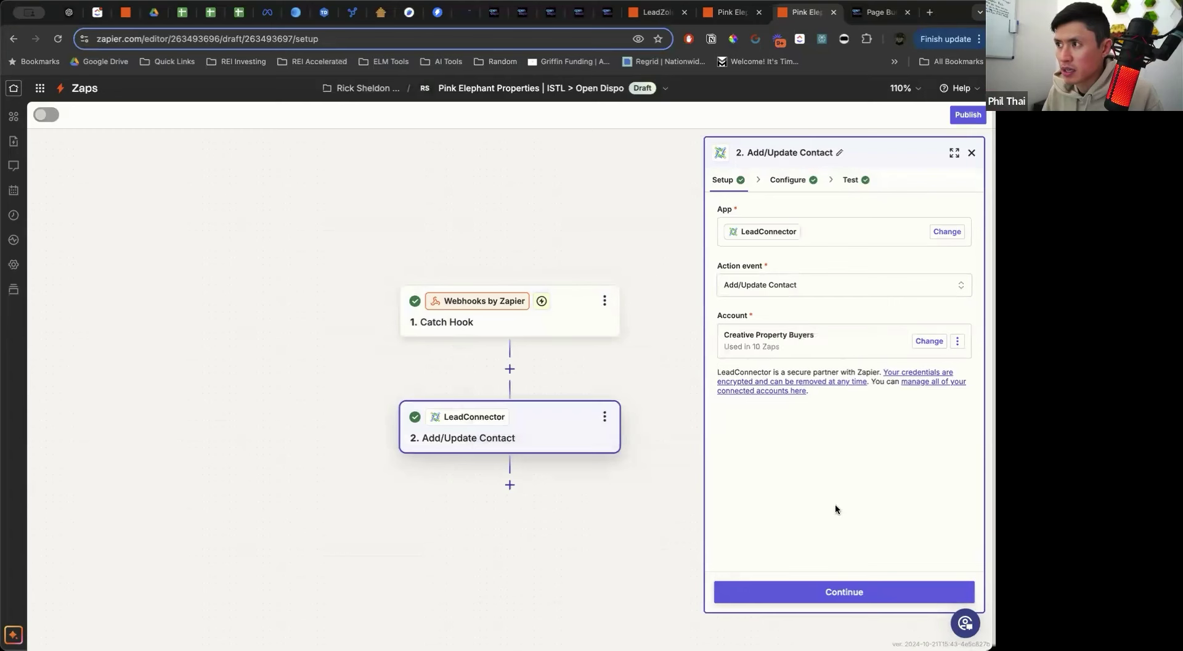
Accept the ISTL Zap's Add/Update Contact setup and field mappings, skip the test and publish the Zap
left_click(839, 602)
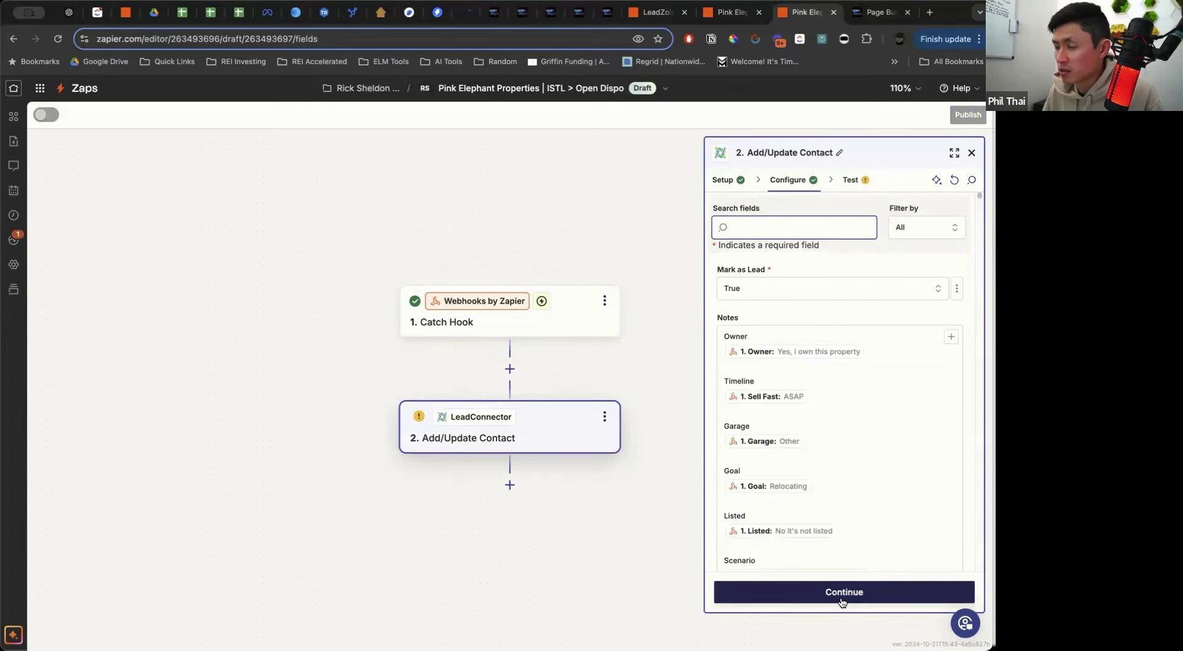
left_click(843, 593)
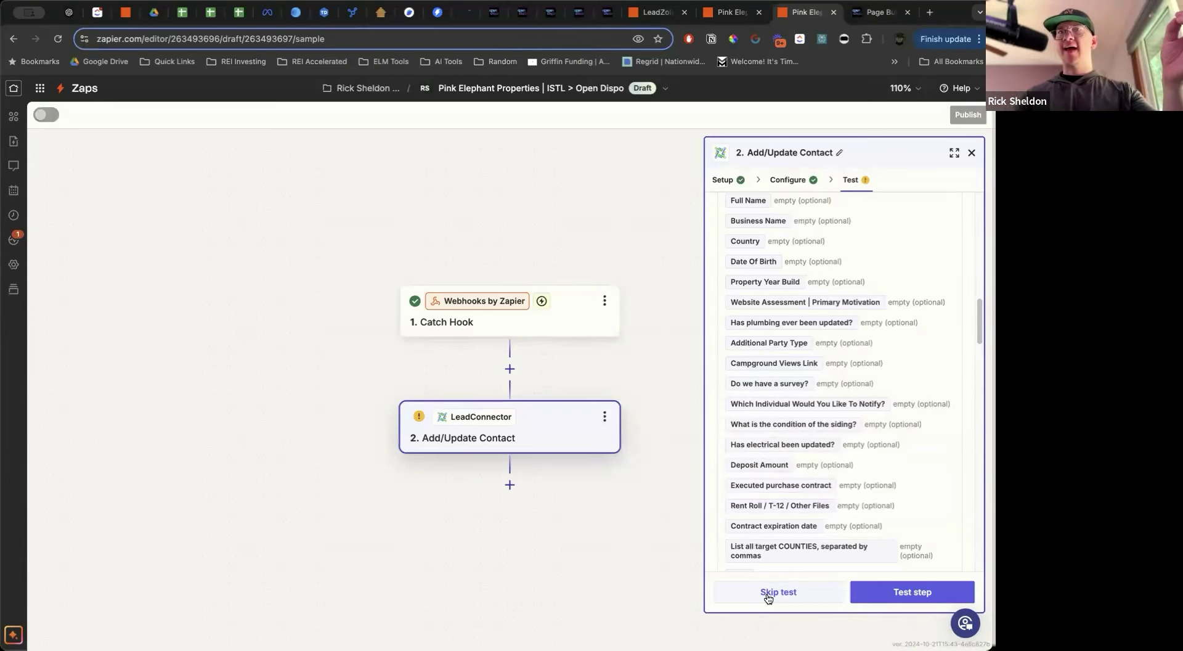
left_click(769, 595)
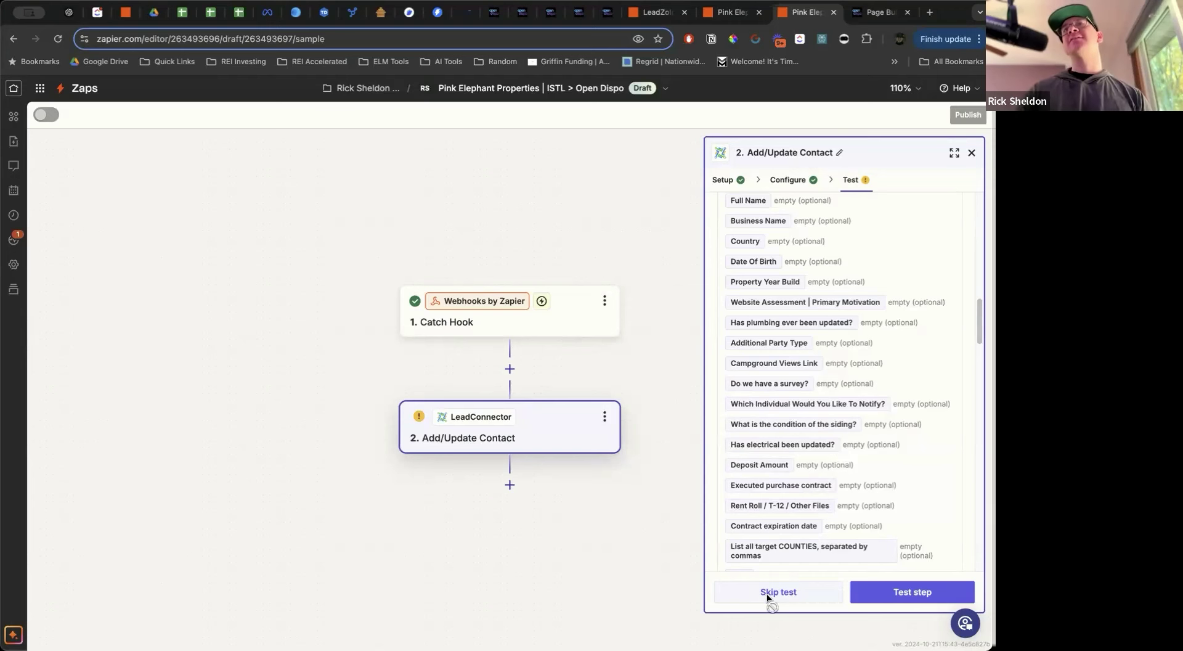
left_click(890, 597)
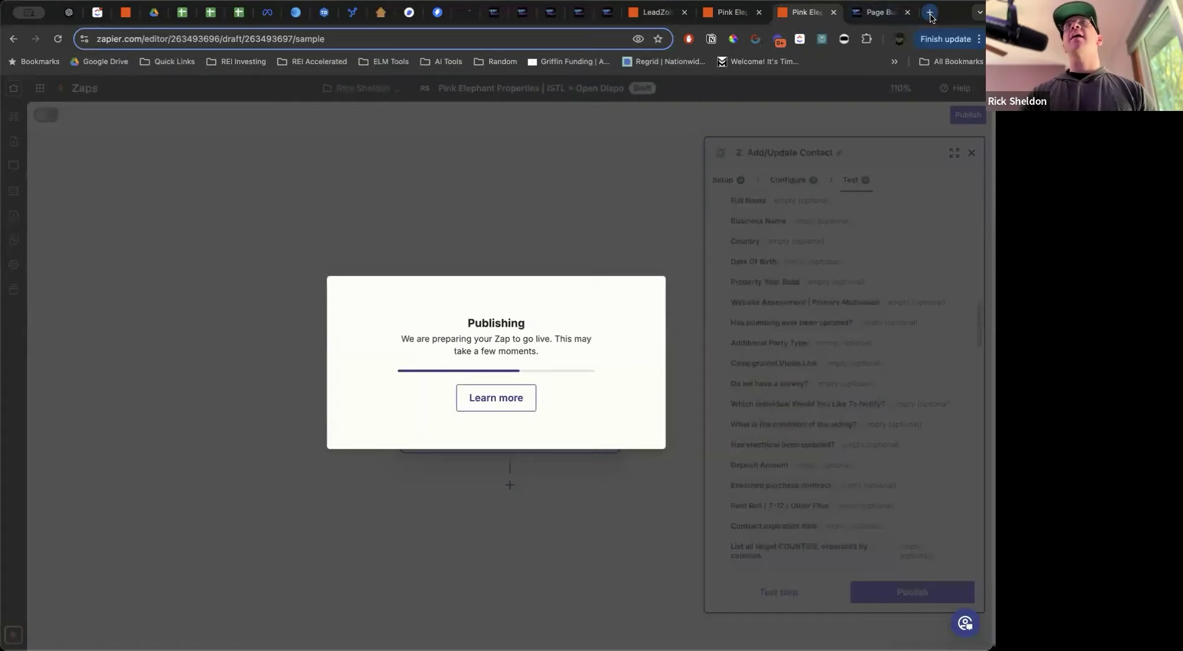
Search the web for "ispeedtolead" in a new browser tab and open the iSpeedToLead marketplace site
left_click(930, 12)
type("ispe")
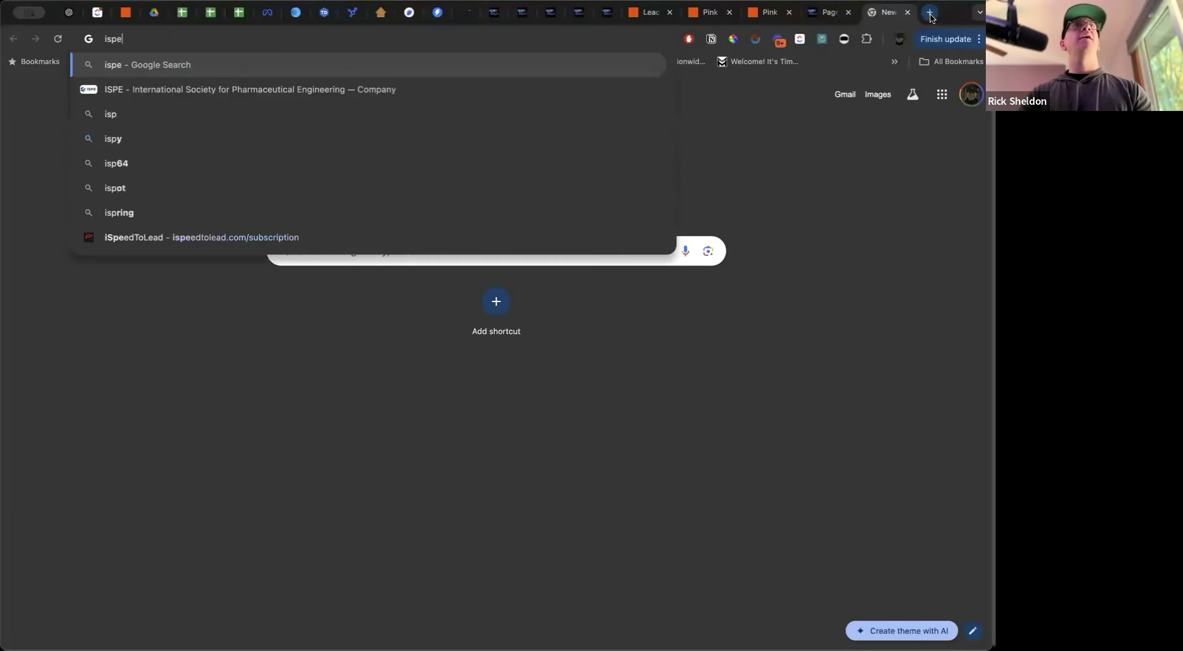
type("ed")
key("BackSpace")
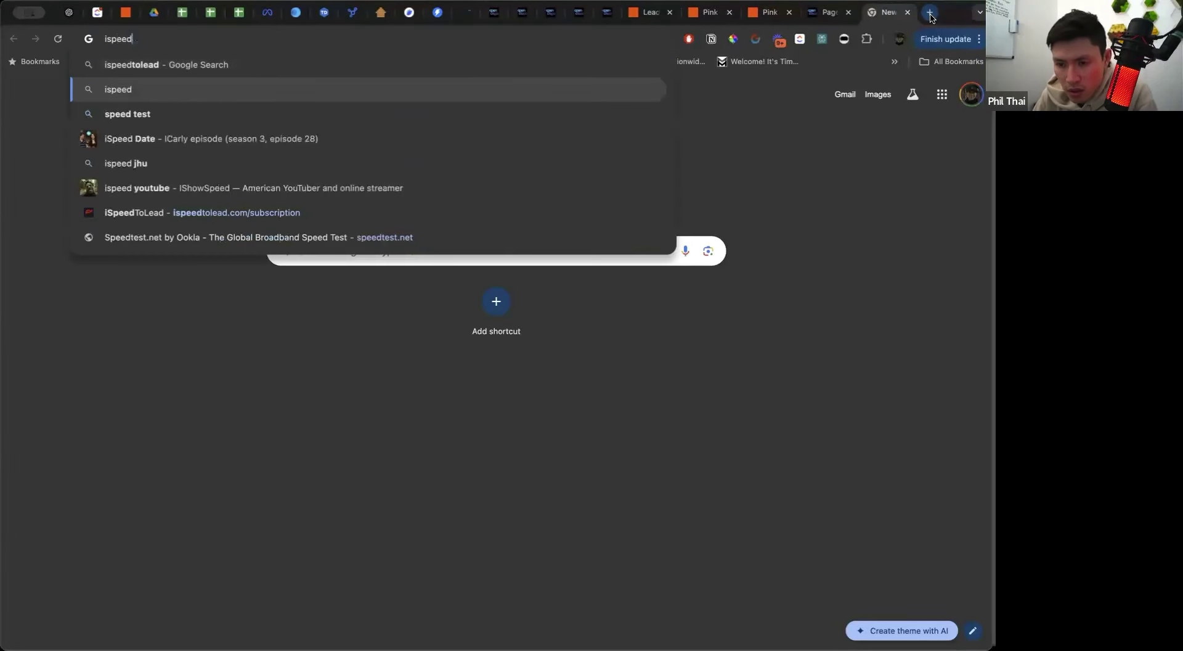
key("Up")
key("Return")
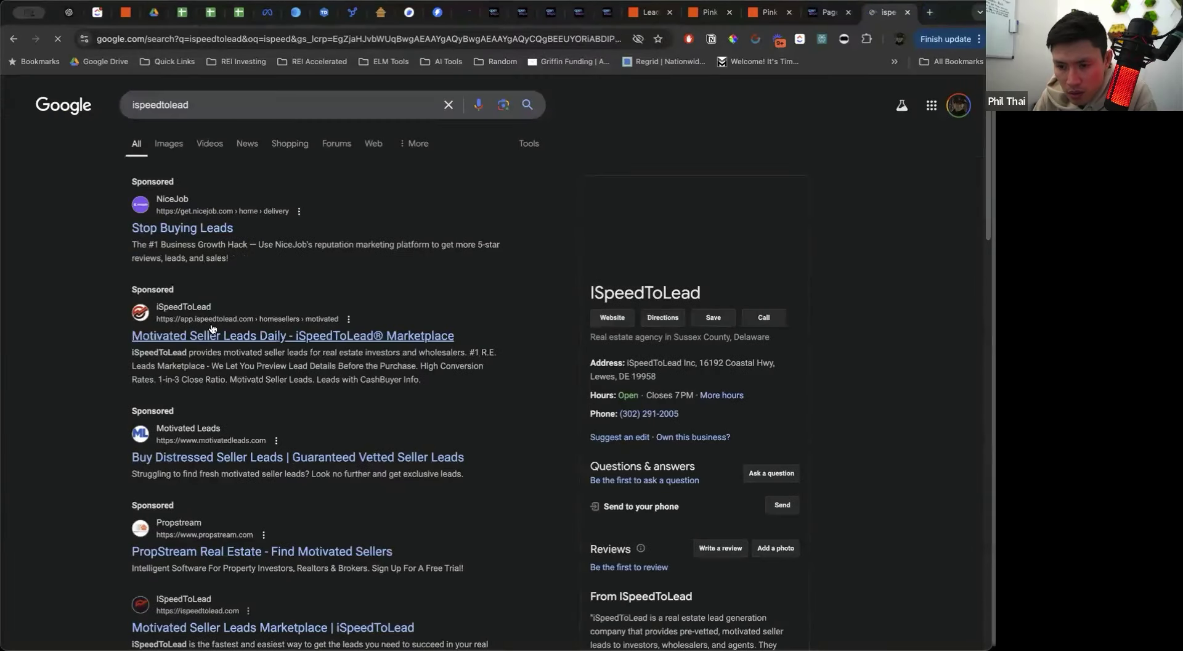
left_click(210, 335)
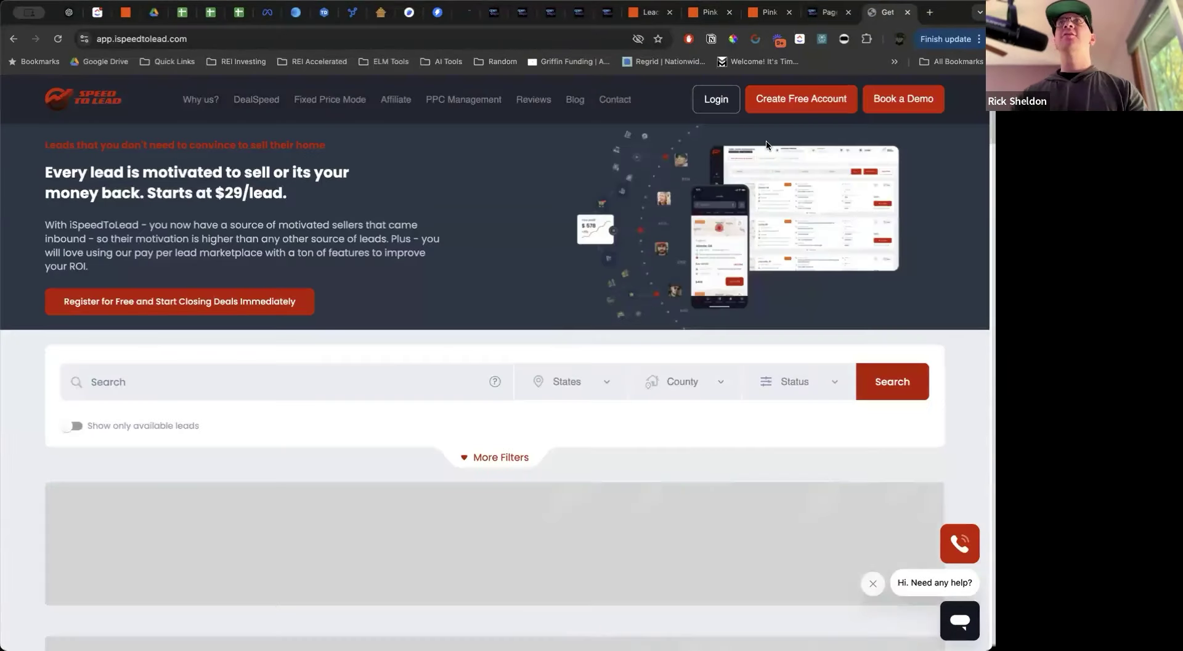
Log in to iSpeedToLead with the saved account e-mail and password, and open the CRM Integration webhook URL for editing
left_click(716, 100)
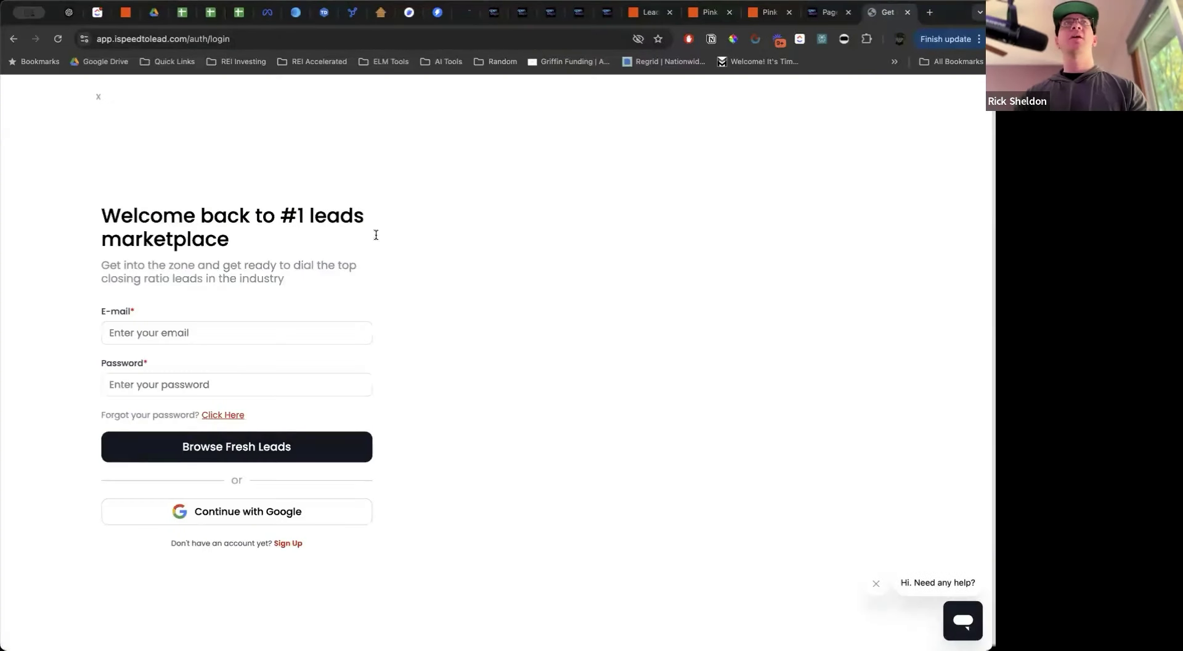
left_click(187, 337)
left_click(215, 353)
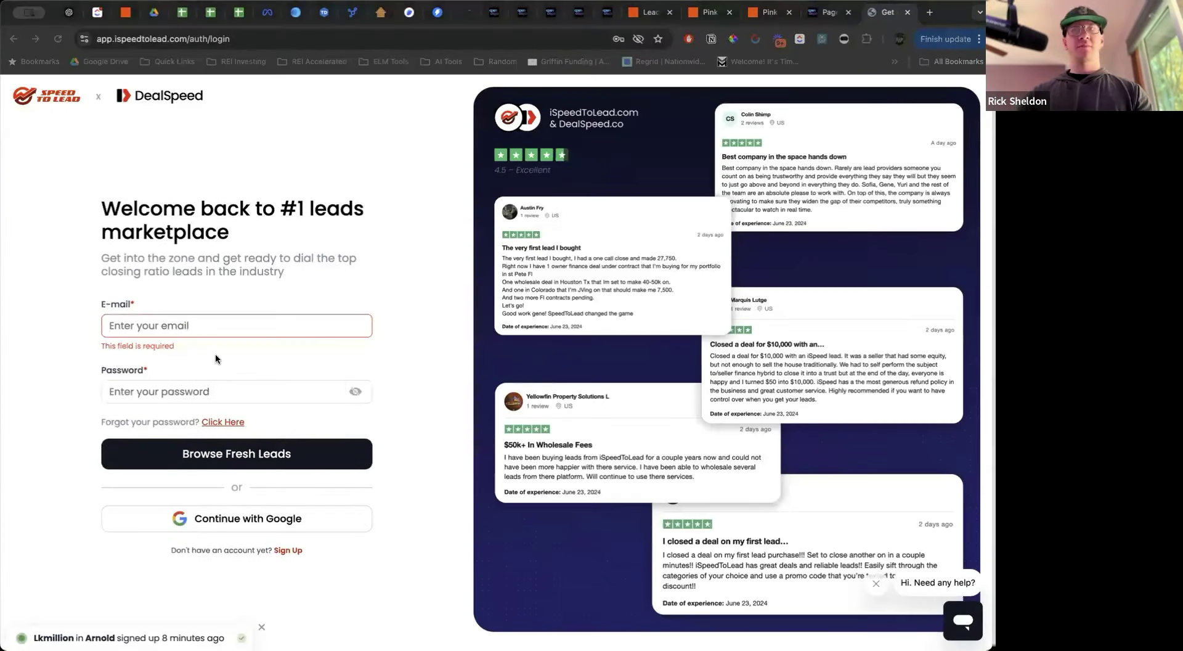
left_click(223, 449)
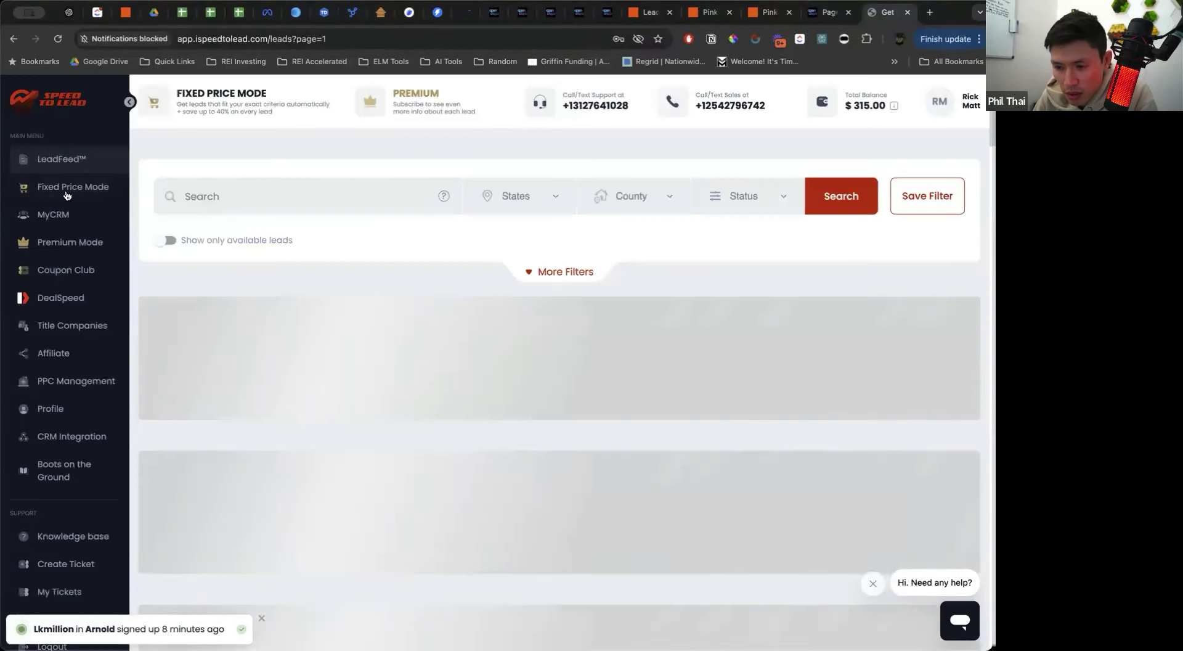
left_click(61, 436)
left_click(389, 336)
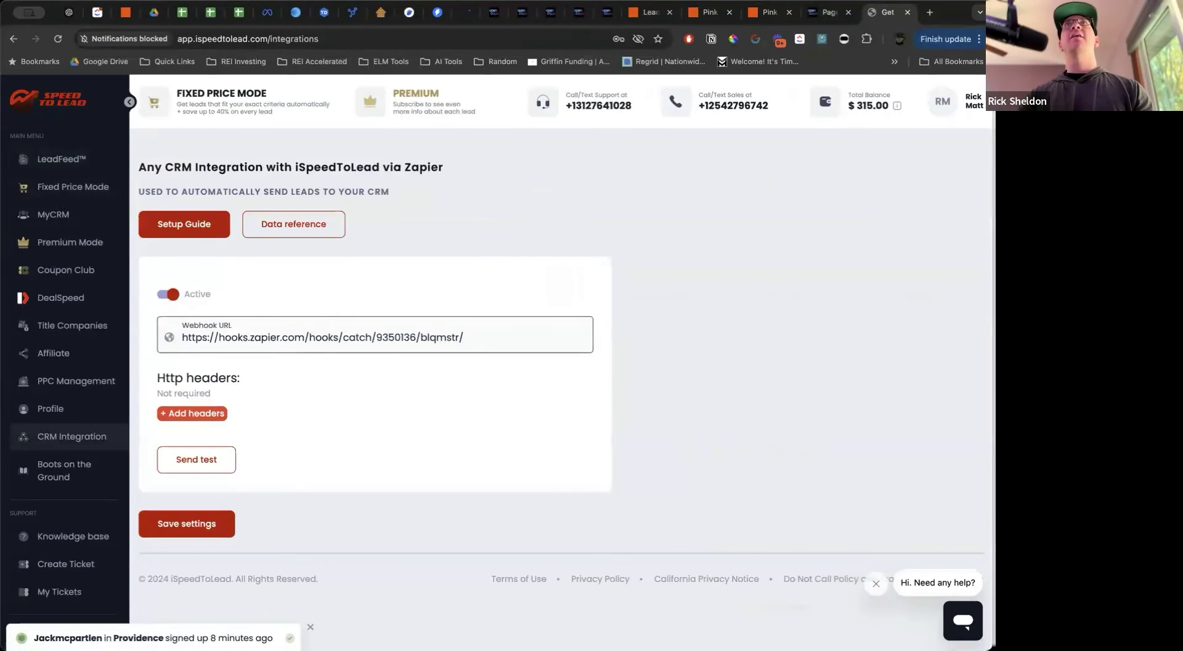
Return to the published Pink Elephant Properties ISTL Zap and copy the Catch Hook's webhook URL
left_click(701, 9)
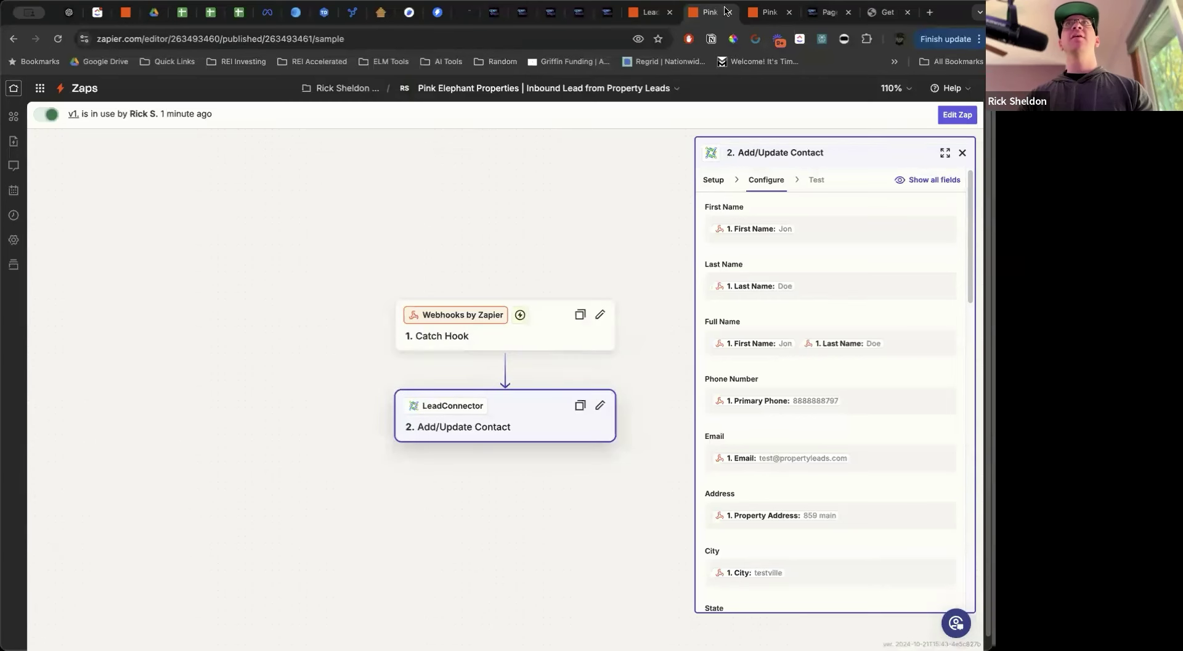
left_click(767, 12)
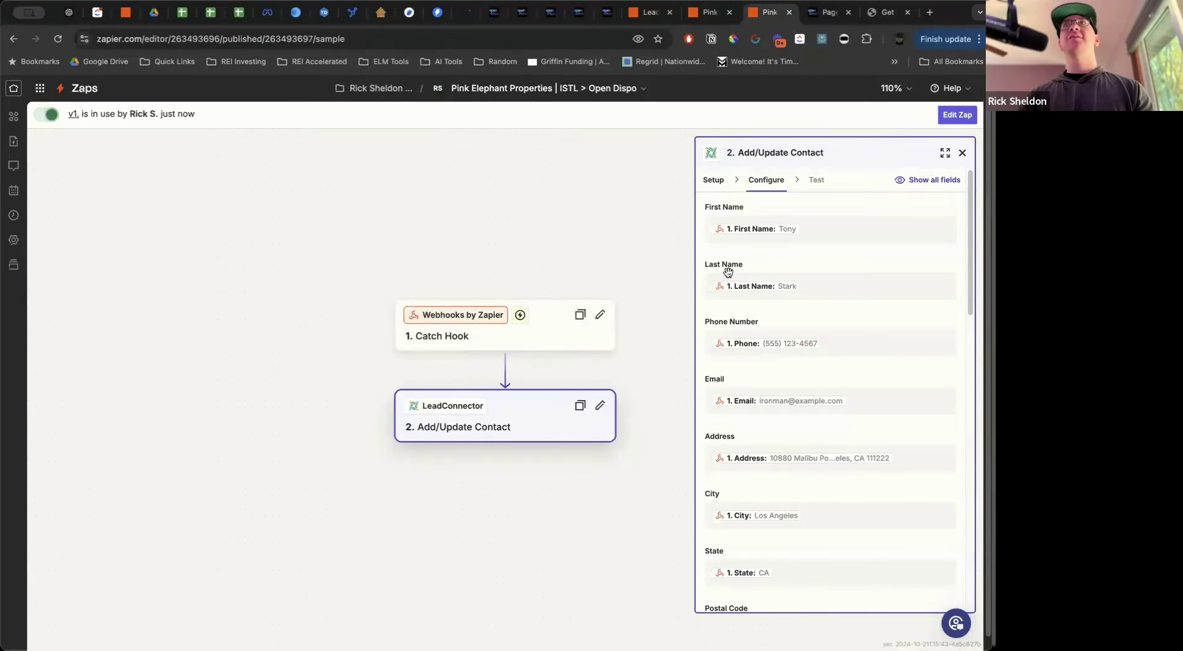
left_click(535, 341)
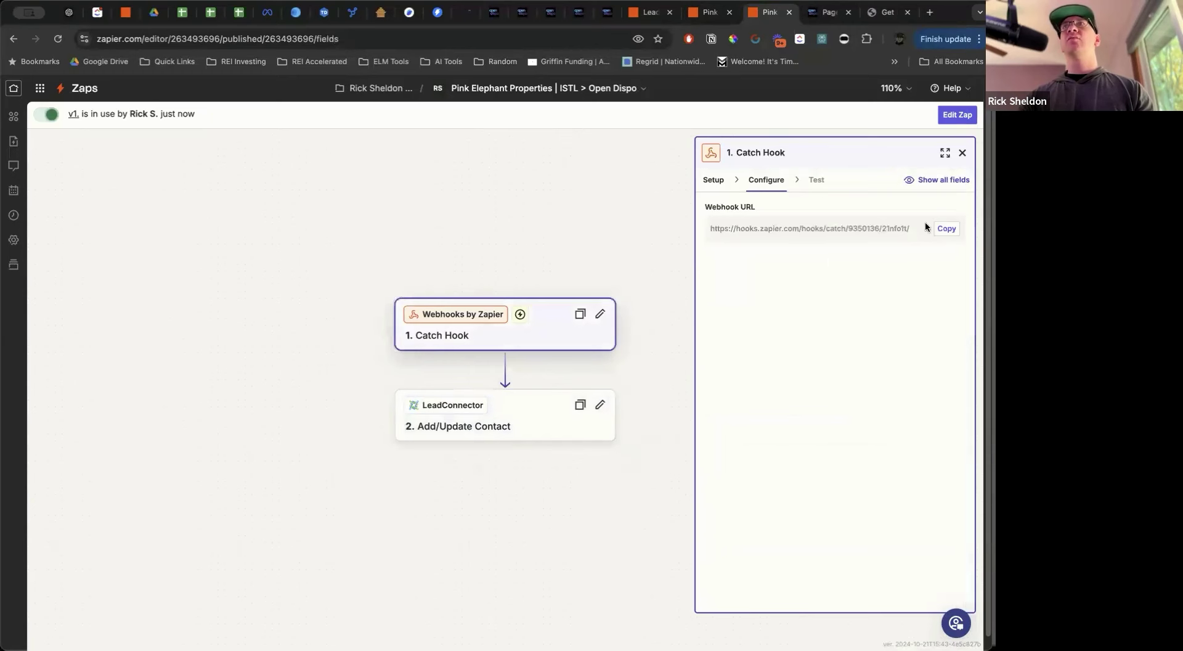
left_click(944, 229)
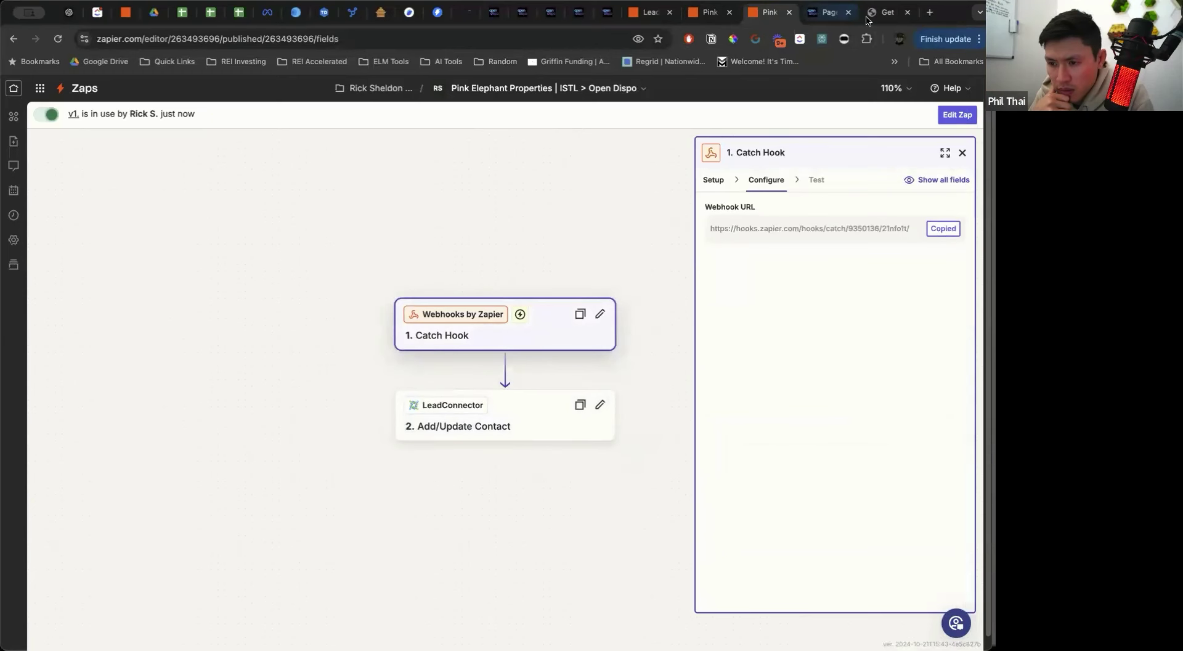
Replace the webhook URL in iSpeedToLead's CRM Integration with the copied Zap URL and send a test
left_click(888, 12)
key("super+a")
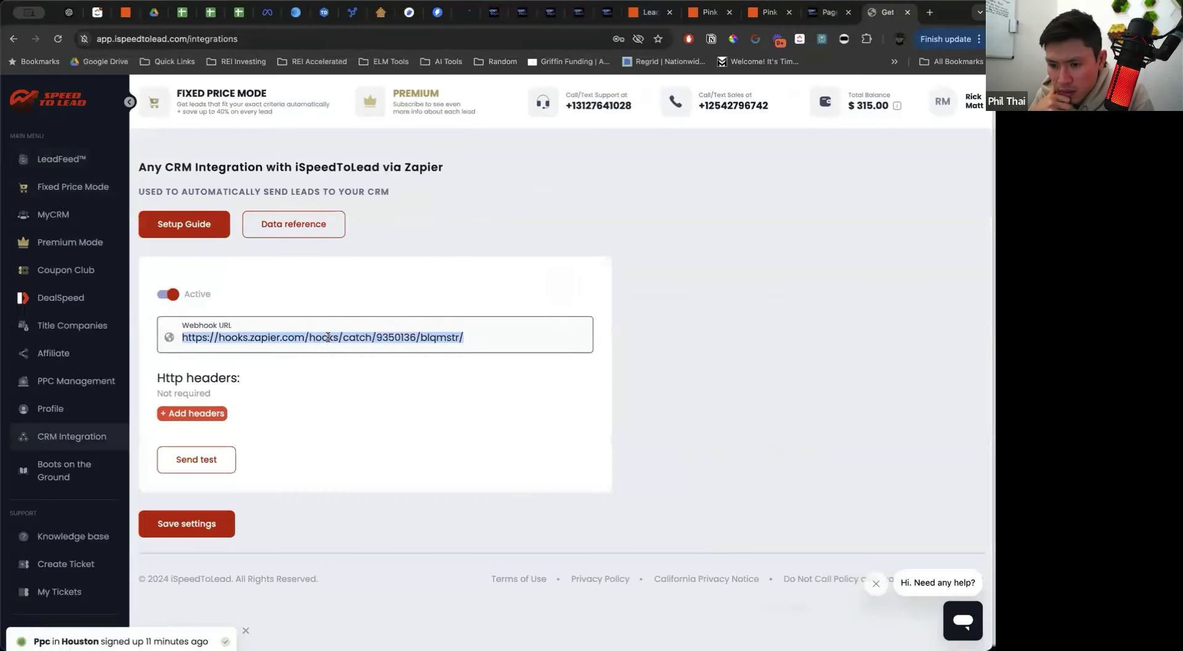
key("super+v")
left_click(185, 461)
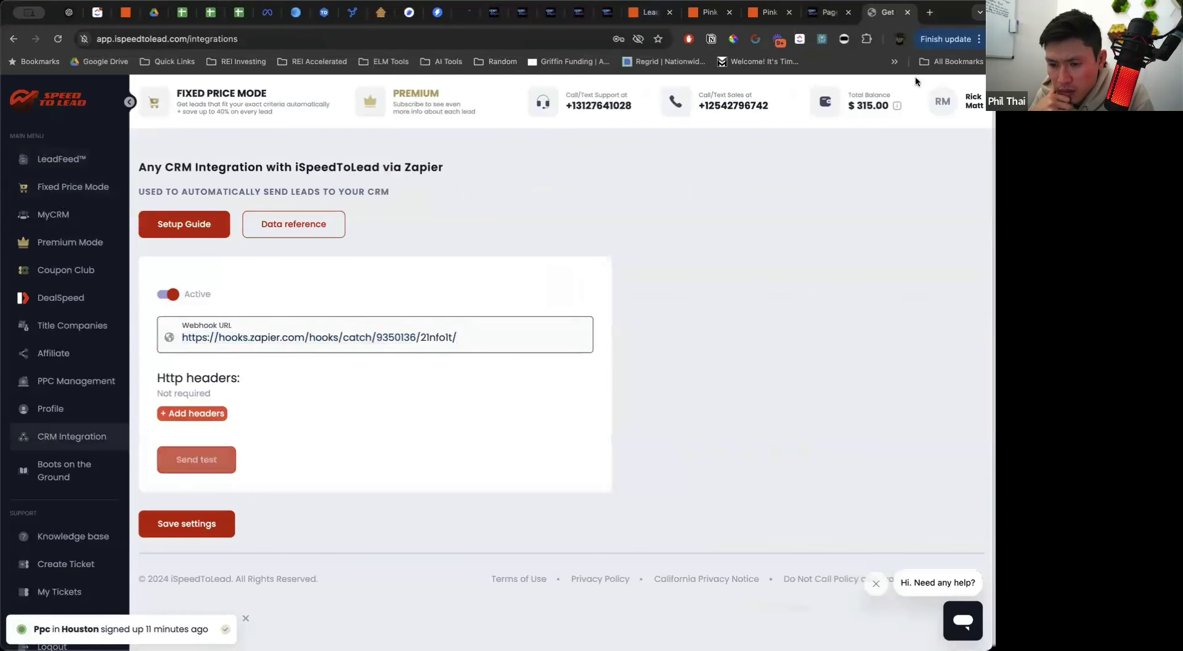
Check which LeadConnector account the published ISTL Zap's Add/Update Contact action uses
left_click(768, 11)
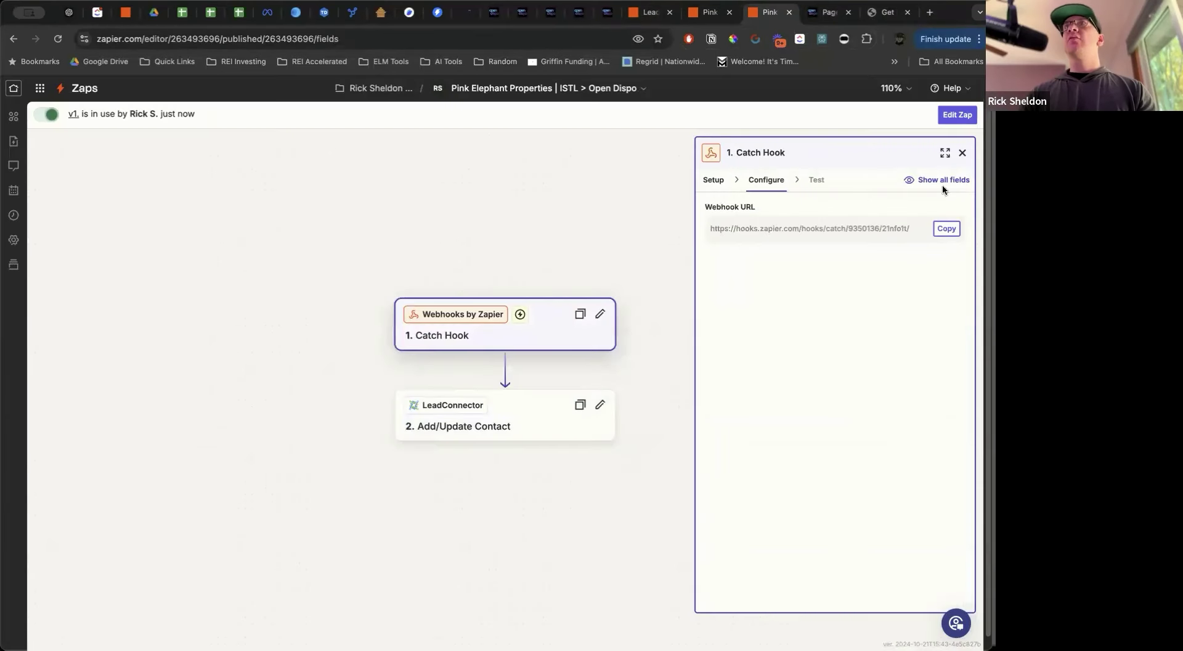
left_click(490, 424)
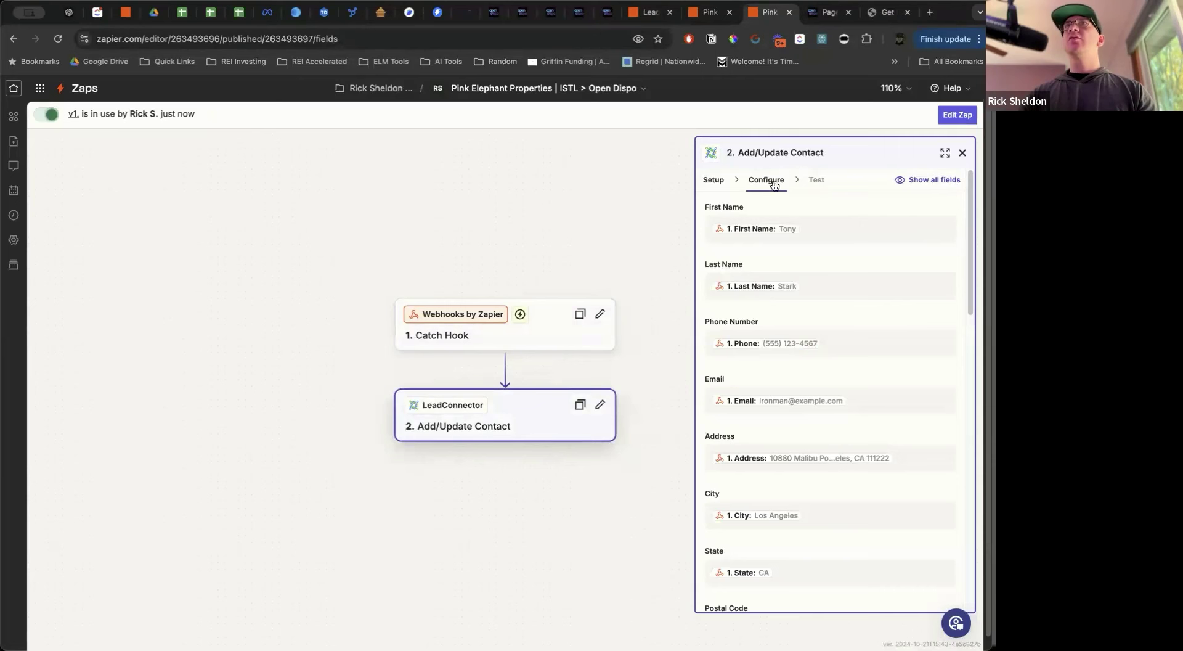
left_click(715, 182)
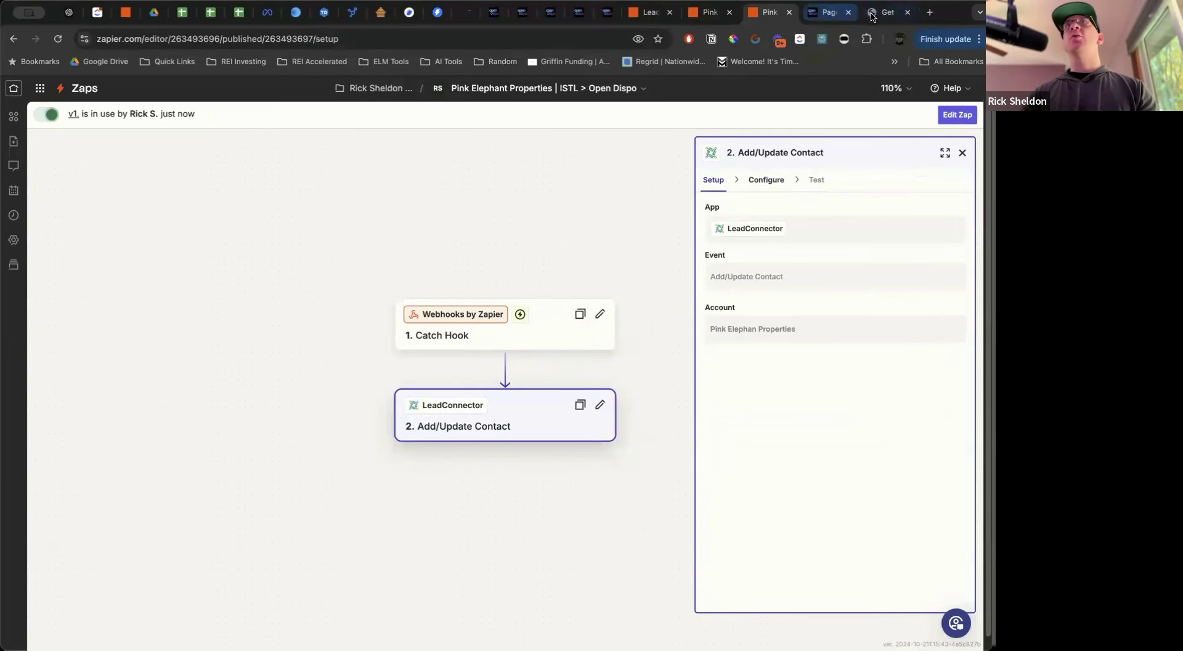
Switch to the New Inbound Lead workflow in Open Dispo and review the fields set by the ISTL branch's contact update
left_click(623, 11)
left_click(609, 11)
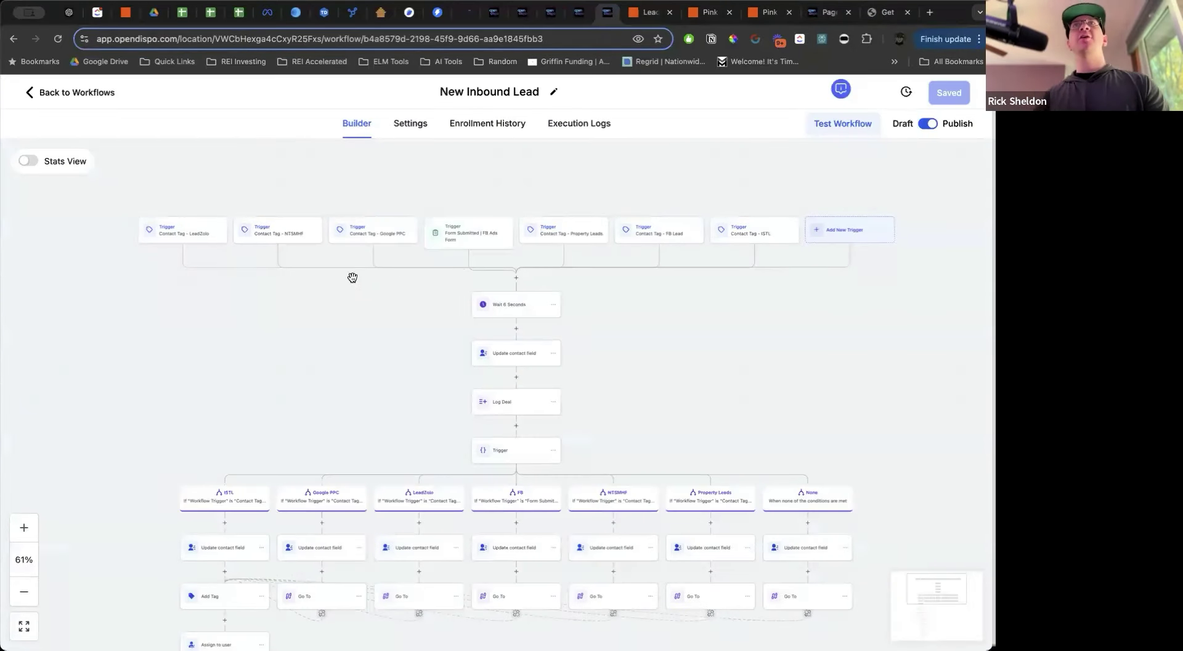
scroll(582, 298, "down", 2)
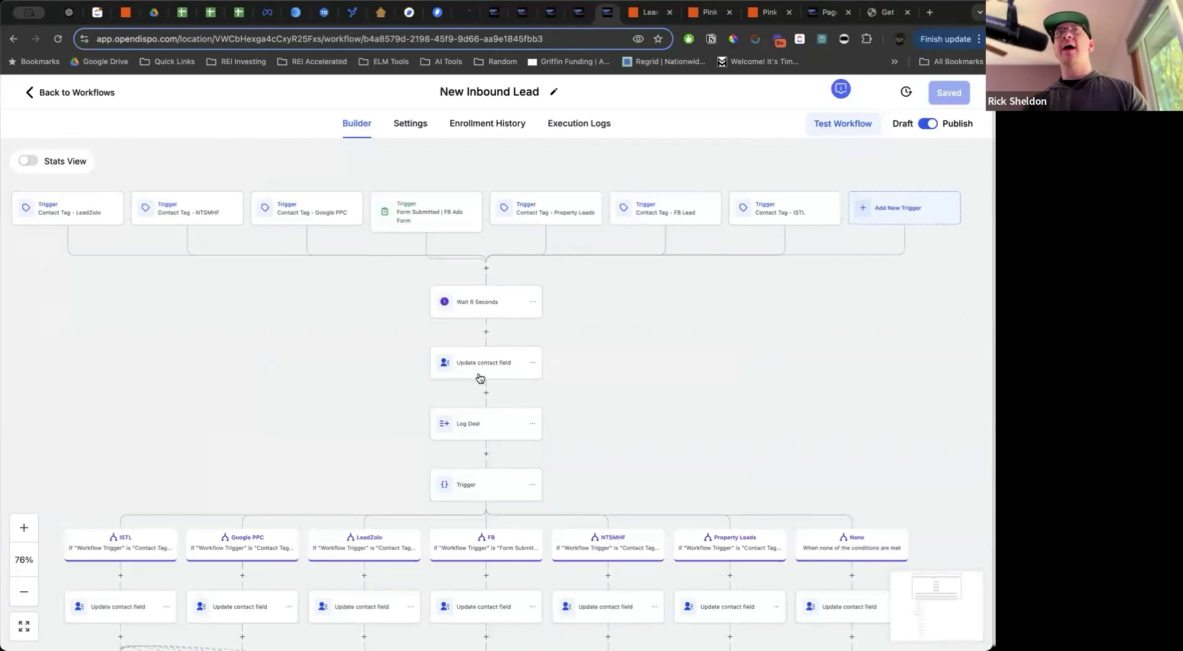
scroll(481, 436, "down", 2)
scroll(481, 435, "down", 3)
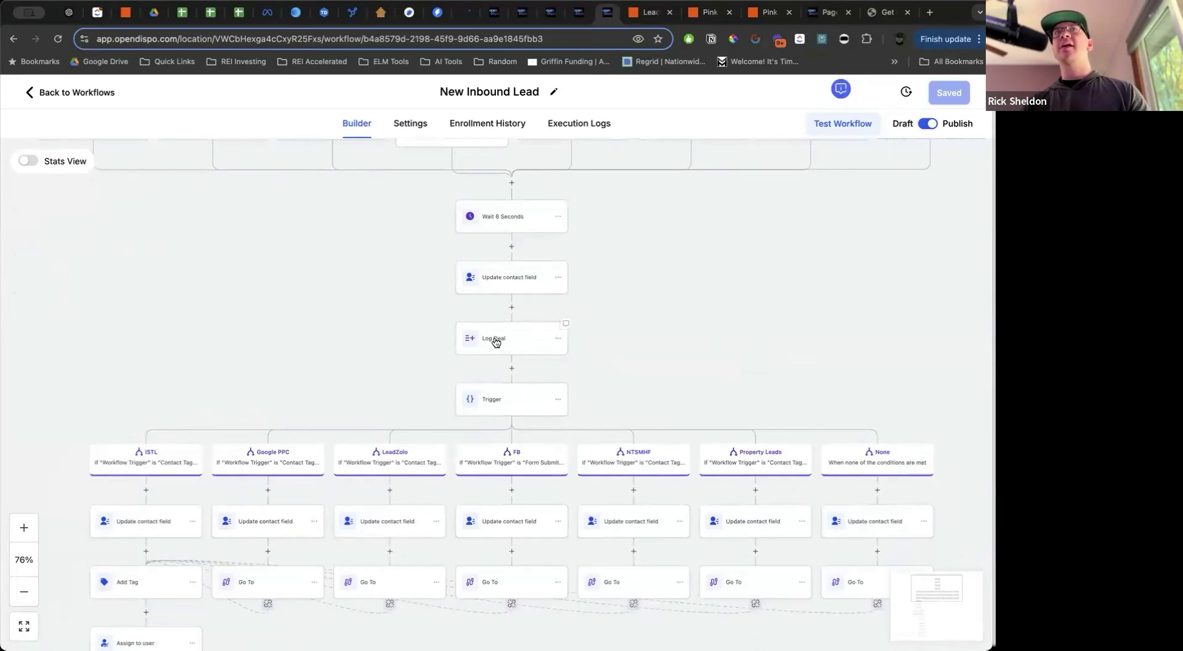
left_click_drag(498, 343, 490, 154)
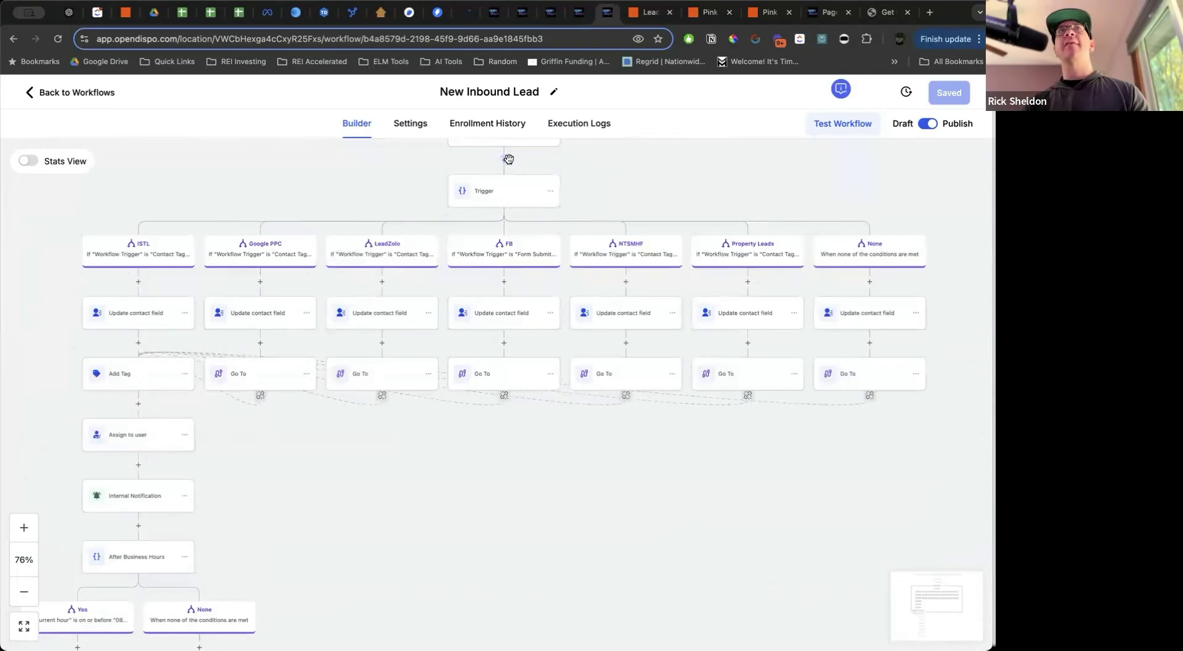
left_click(130, 317)
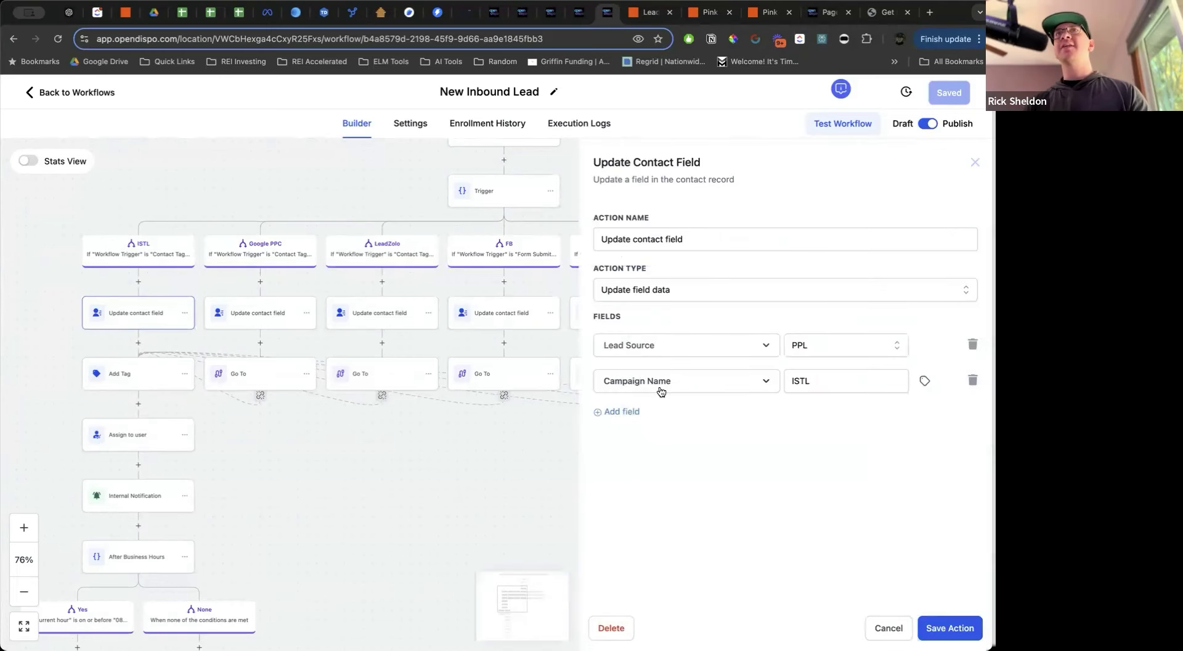
left_click(889, 628)
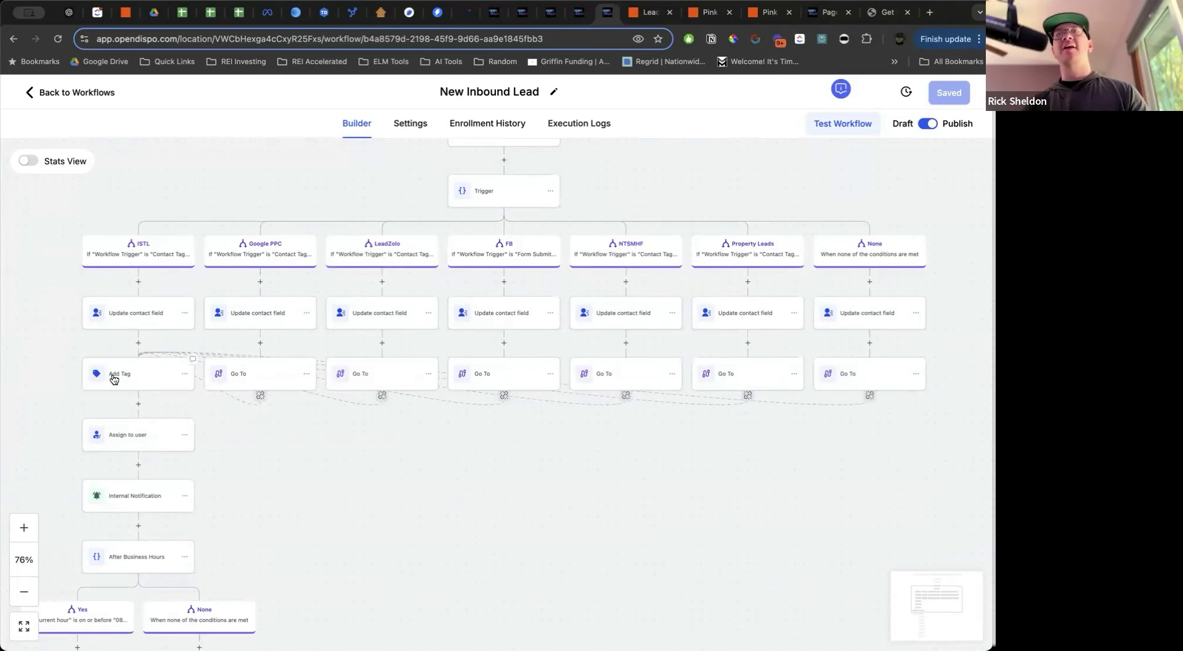
Assign the last two listed team members in the workflow's Assign to user action and save the action
scroll(113, 378, "down", 3)
scroll(114, 378, "left", 8)
scroll(114, 375, "down", 2)
scroll(113, 375, "left", 2)
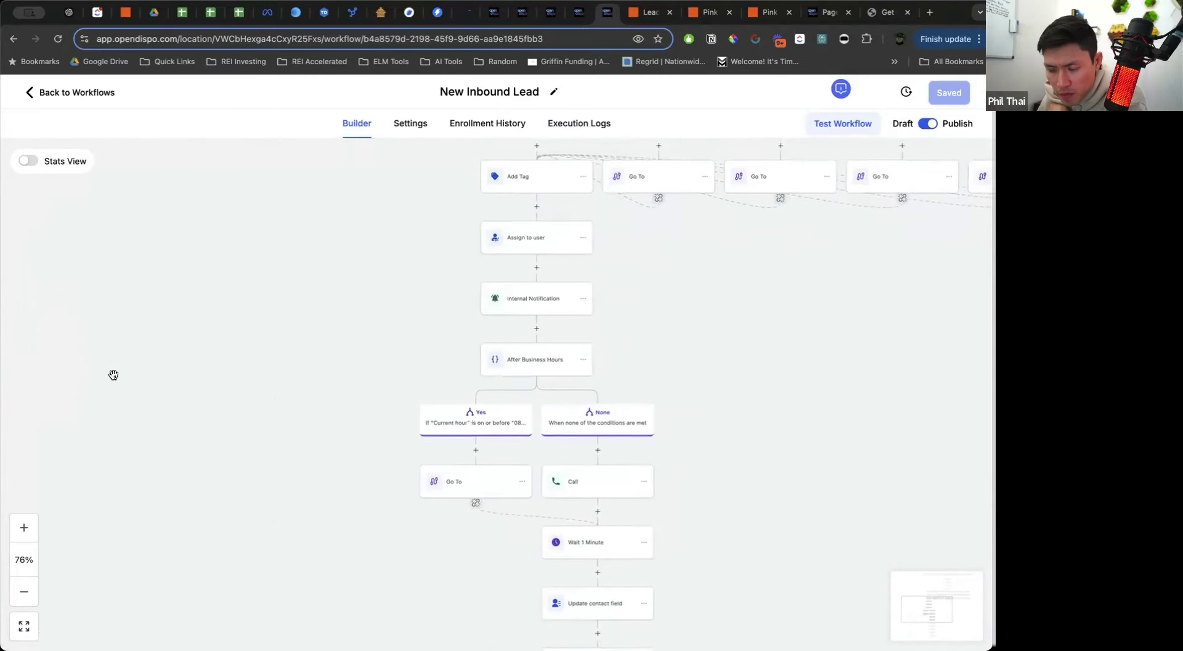
scroll(114, 375, "down", 1)
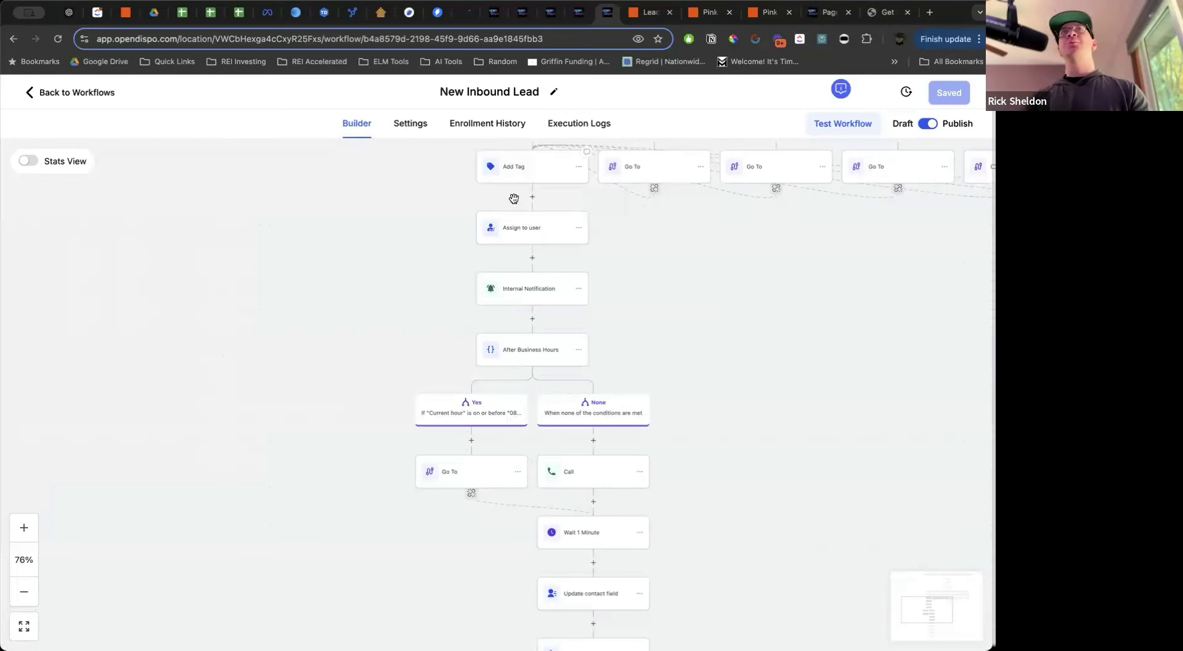
left_click(517, 227)
left_click(771, 307)
left_click(748, 307)
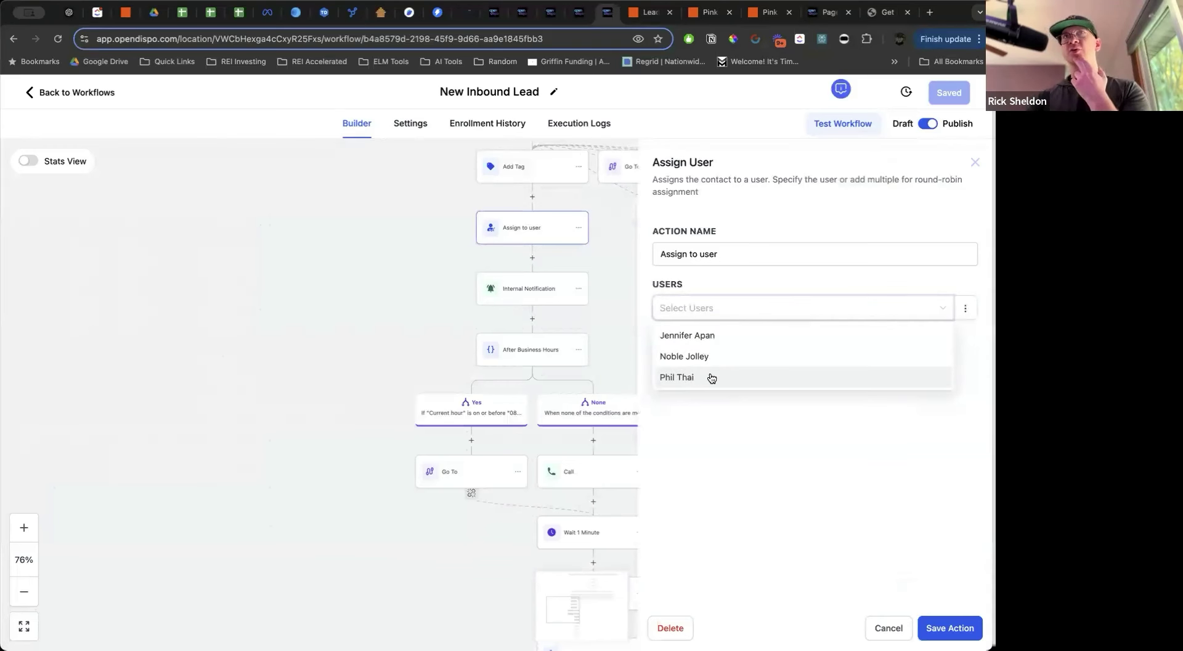
left_click(711, 378)
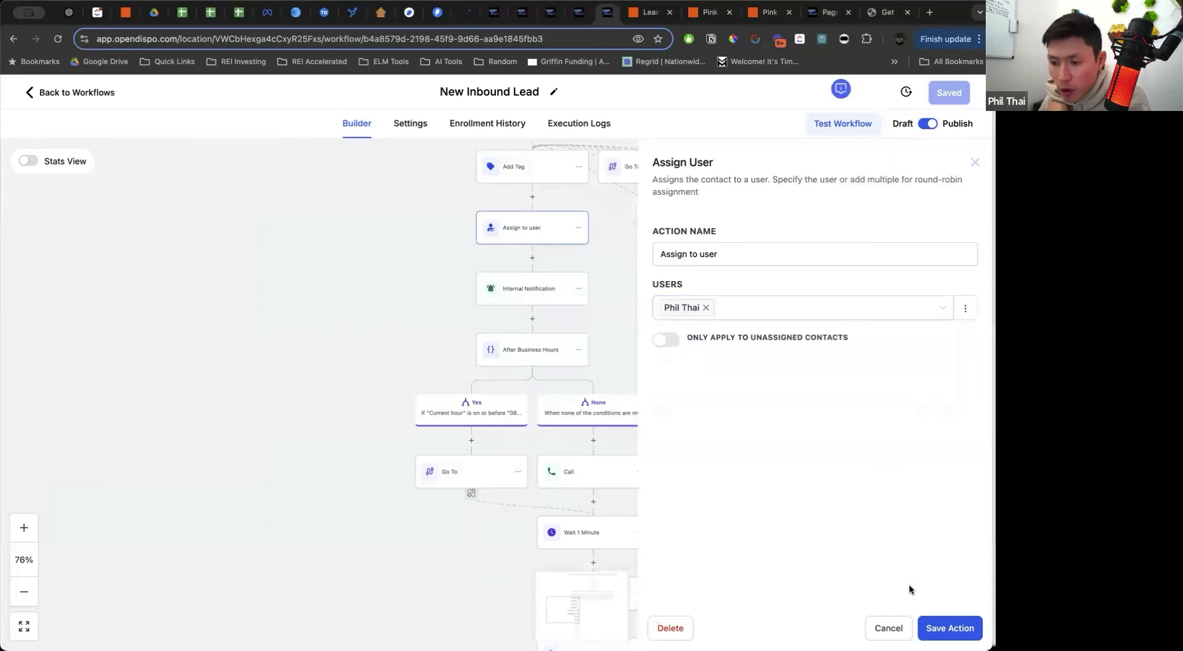
left_click(780, 318)
left_click(758, 353)
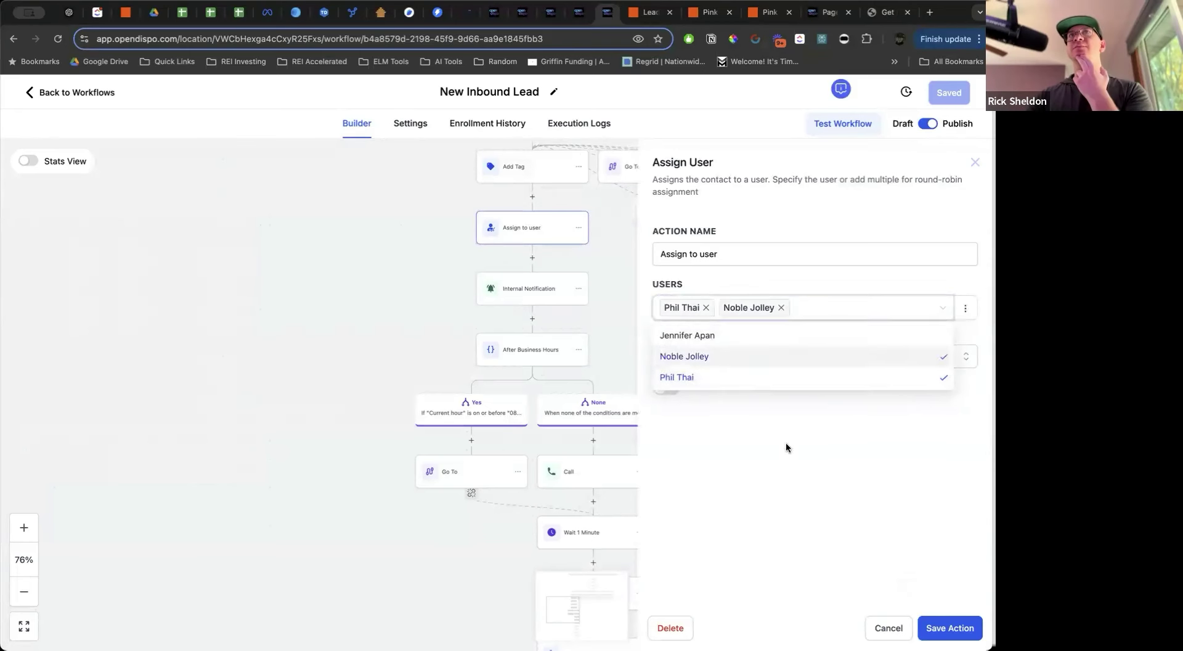
left_click(787, 446)
left_click(939, 628)
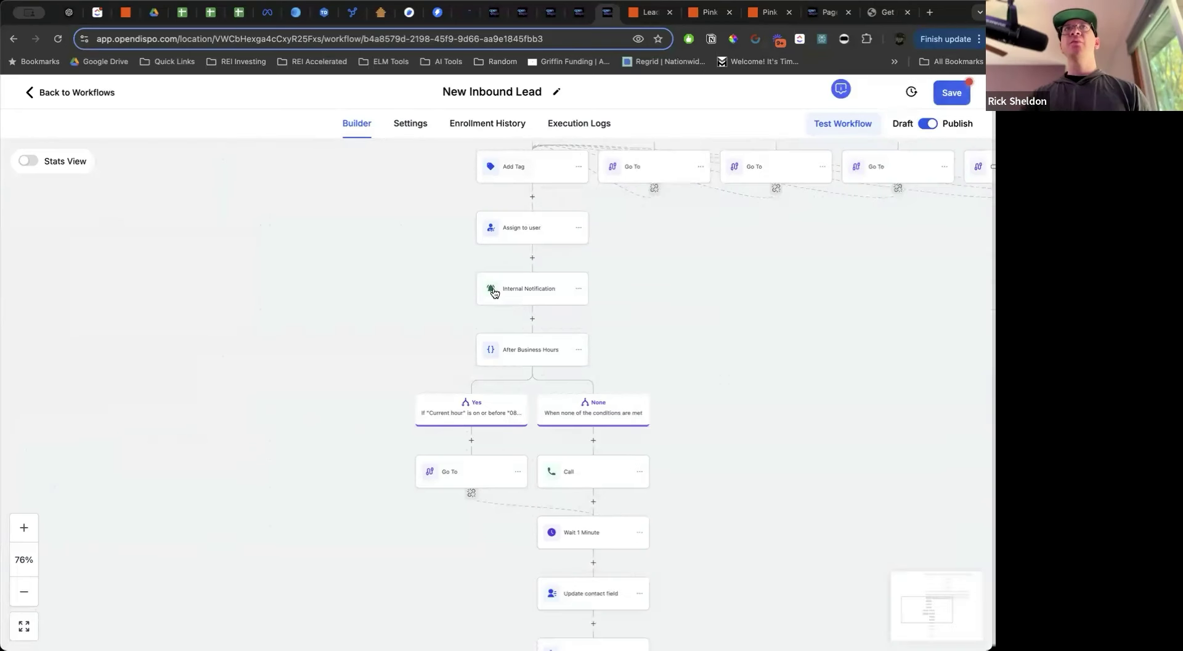
Check the recipient user type options of the Internal Notification action and save it with All User
left_click(525, 297)
scroll(788, 453, "down", 2)
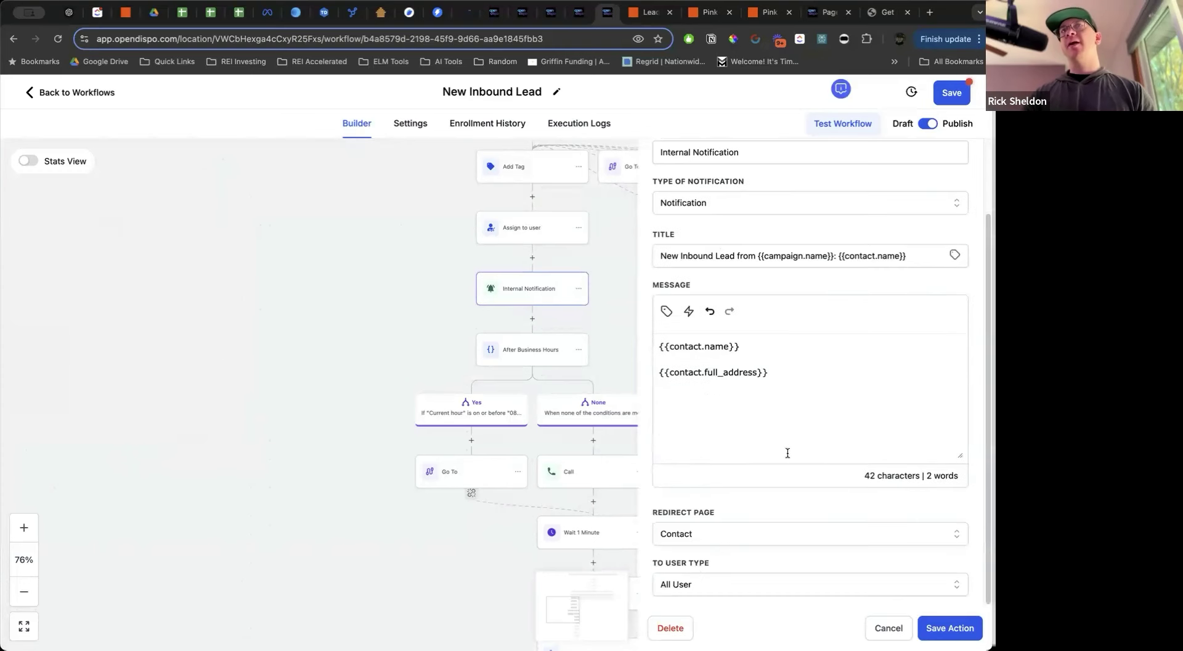
triple_click(820, 561)
left_click(764, 556)
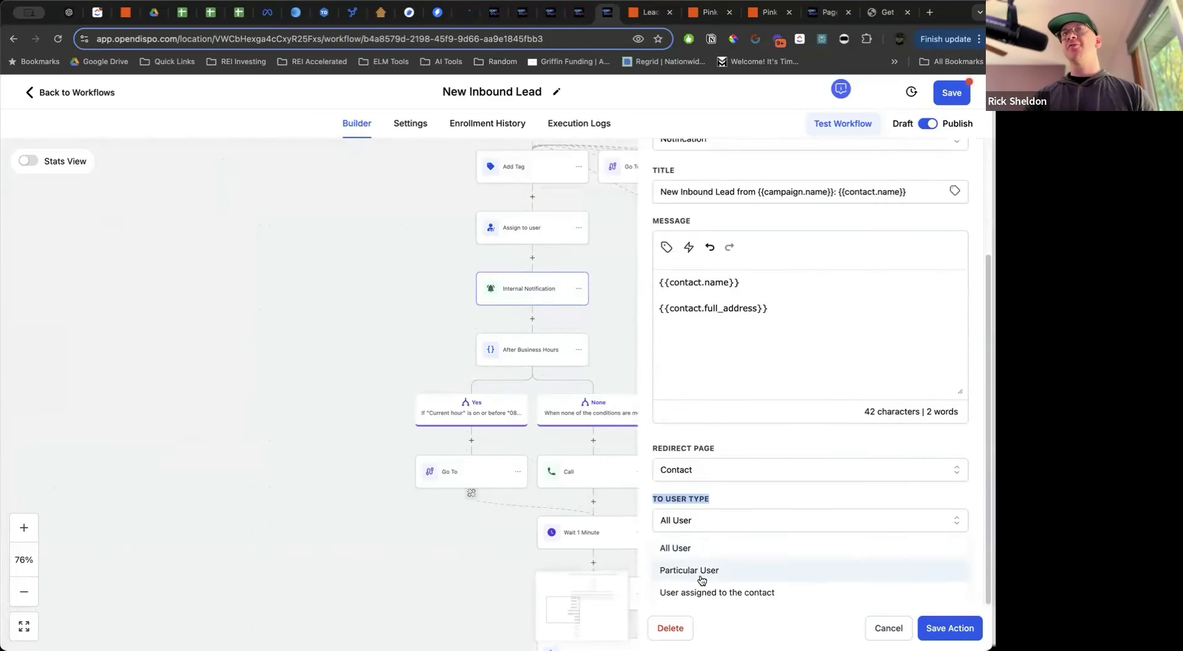
left_click(771, 493)
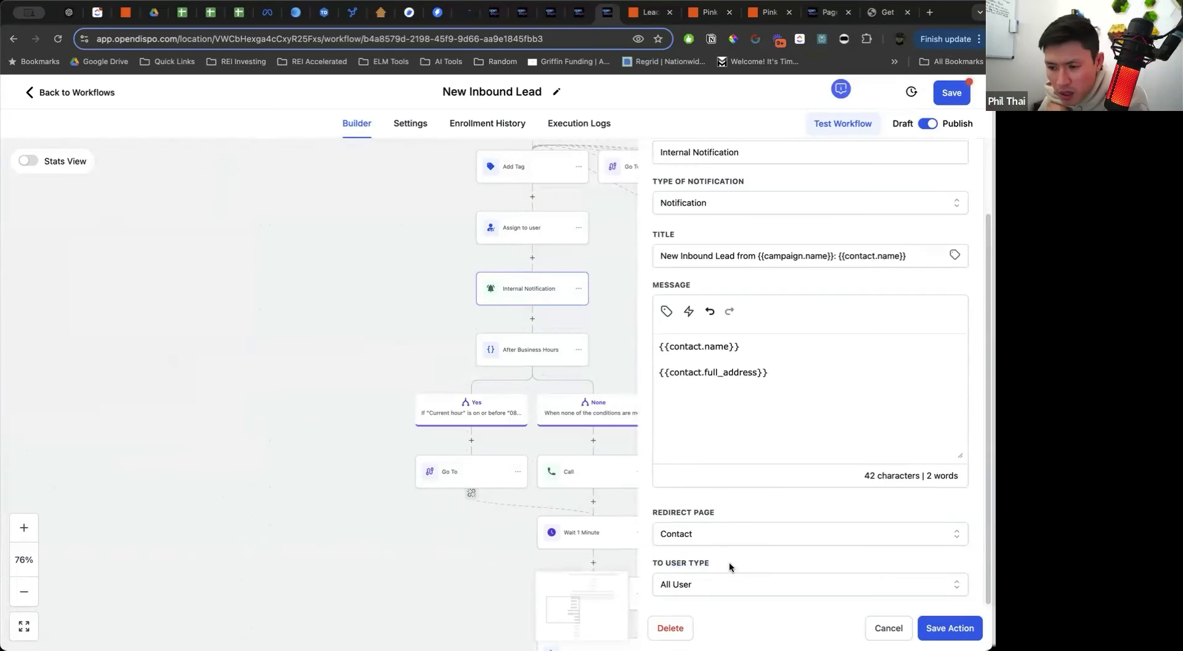
left_click(961, 630)
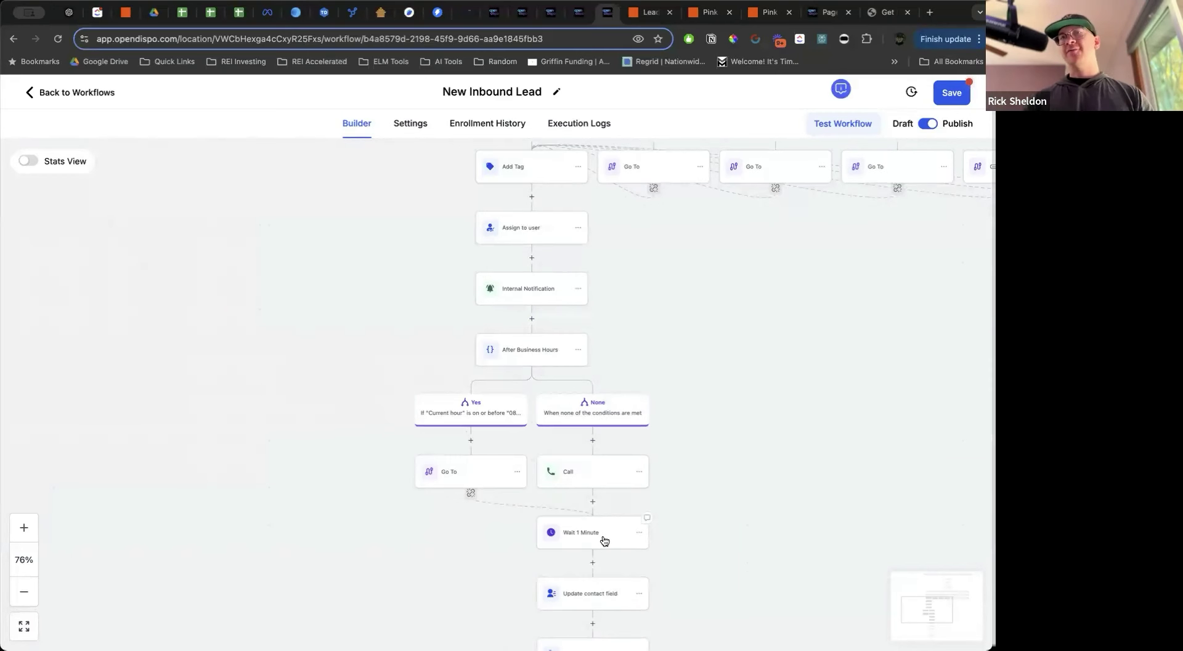
Append ". Press 1 to connect." to the Call action's whisper message, then save the action and the workflow
left_click(590, 477)
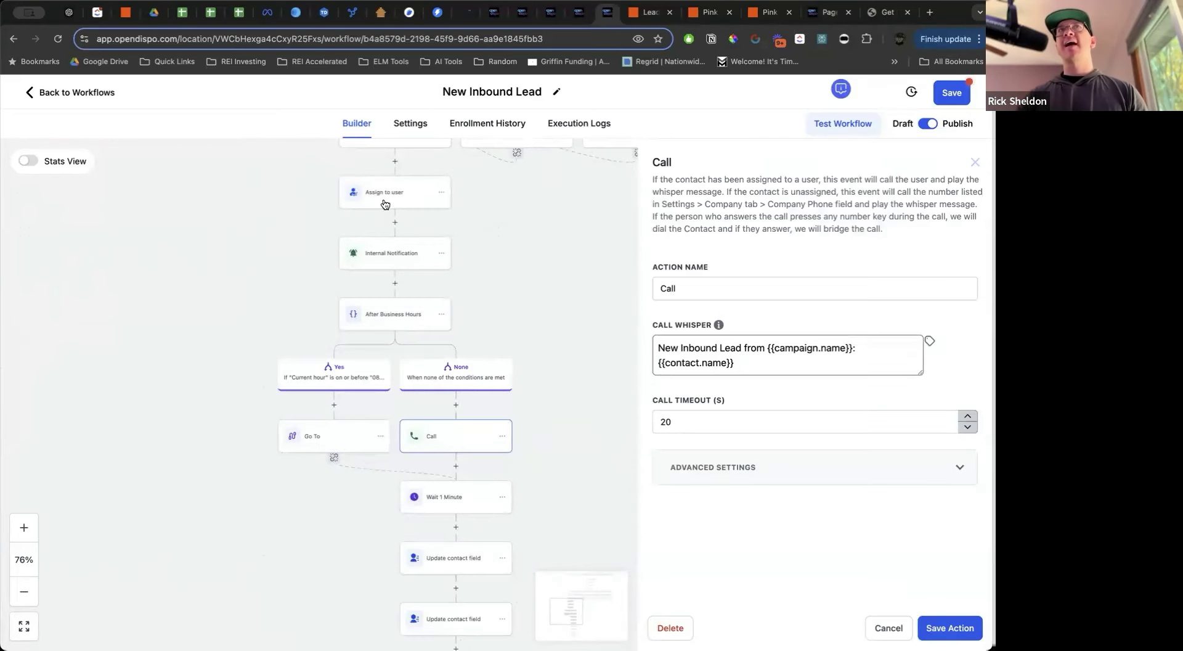
left_click(746, 364)
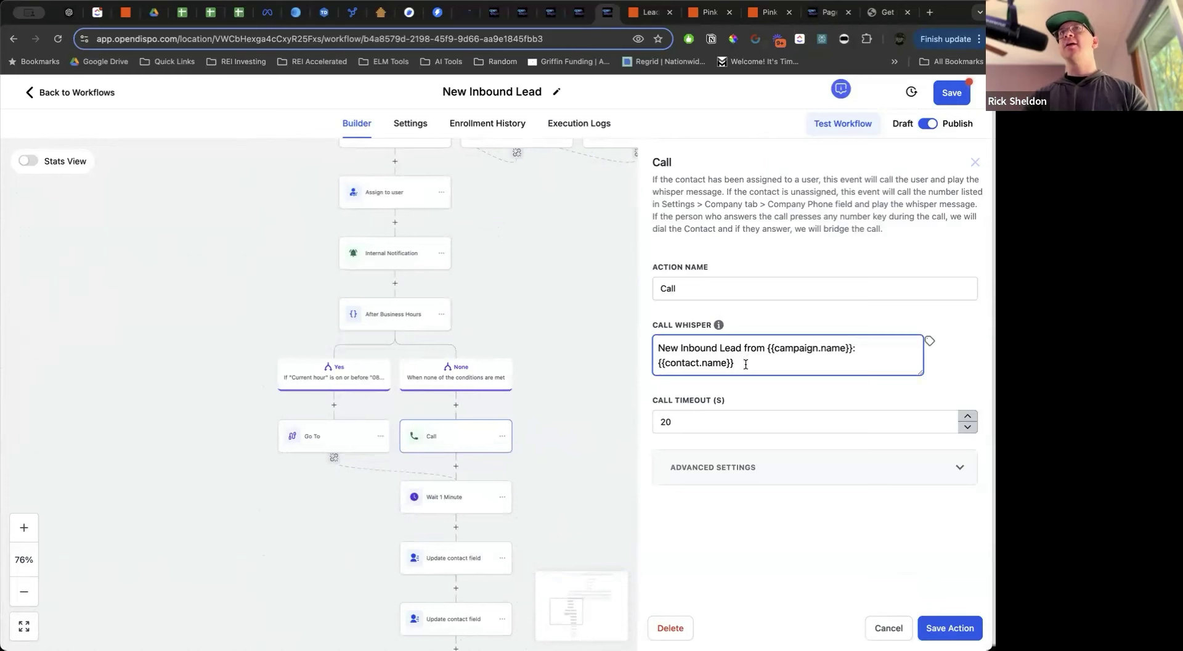
type(". Press 1 to connect.")
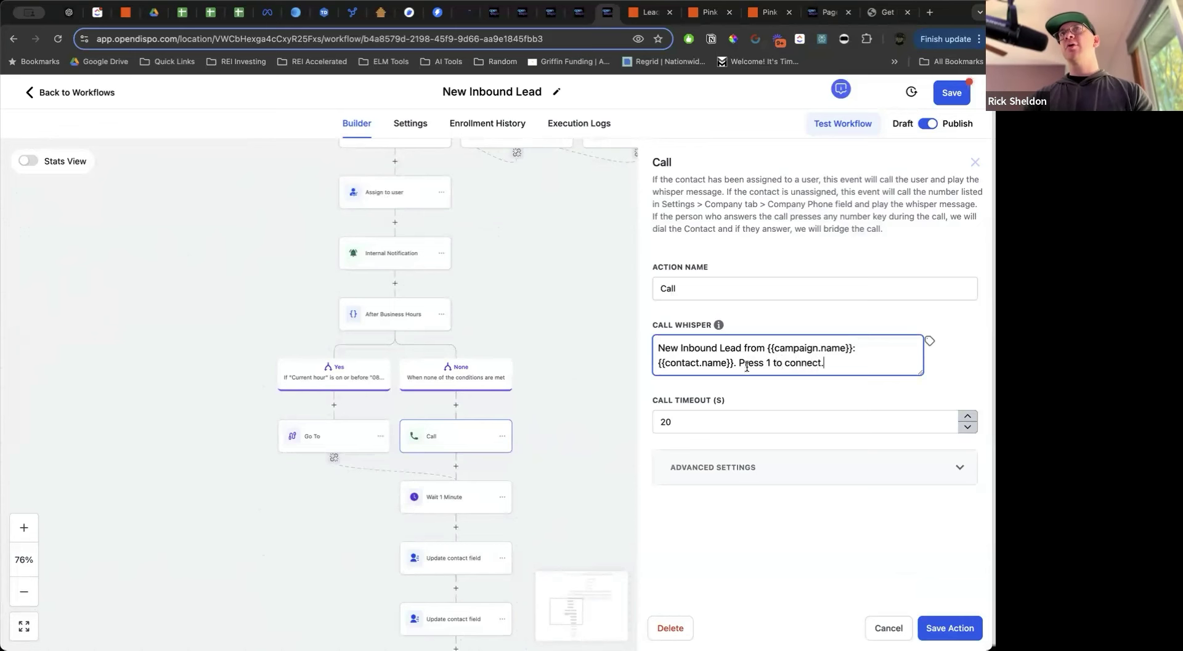
left_click_drag(738, 364, 879, 364)
left_click(879, 365)
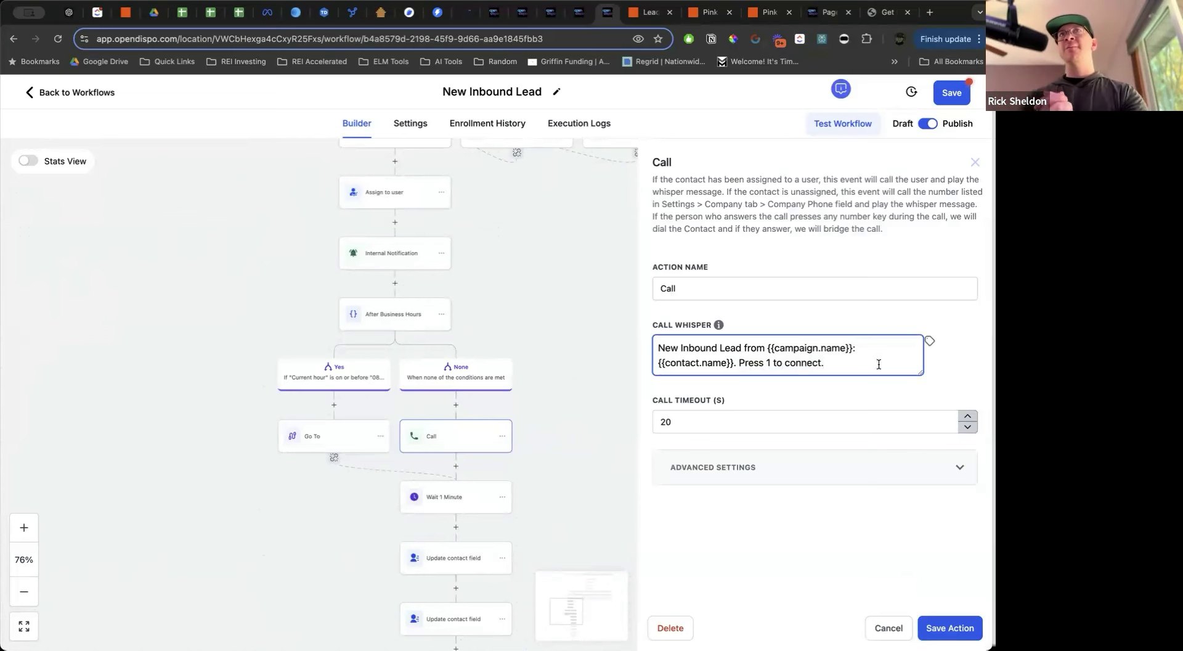
left_click(939, 628)
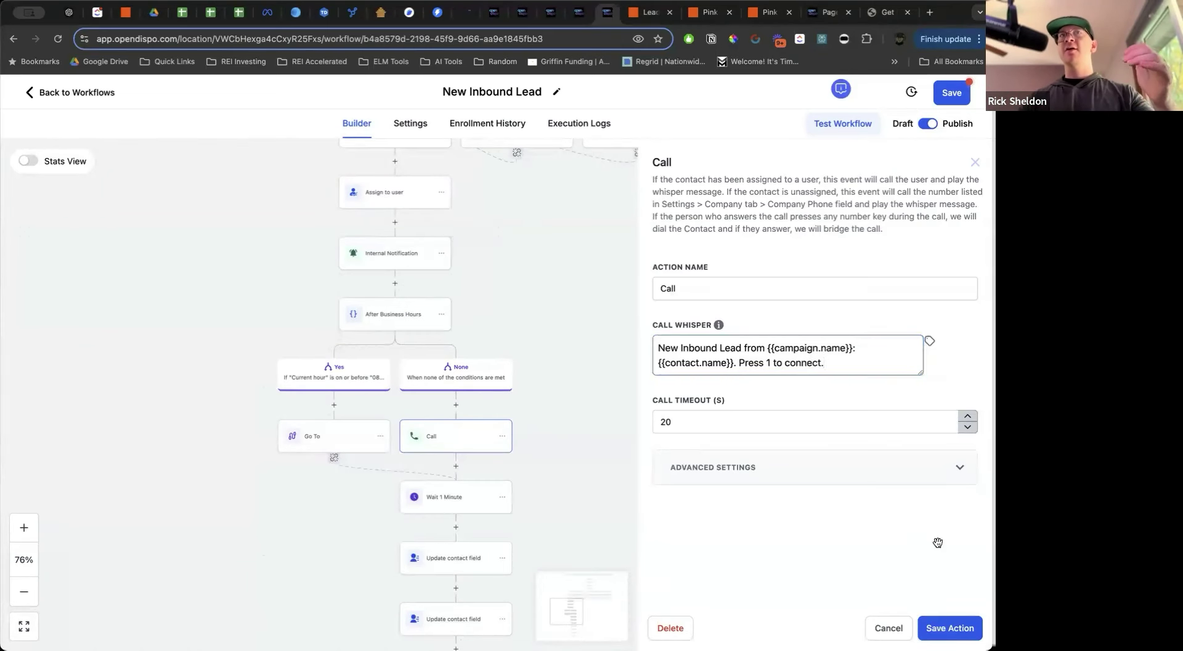
left_click(951, 92)
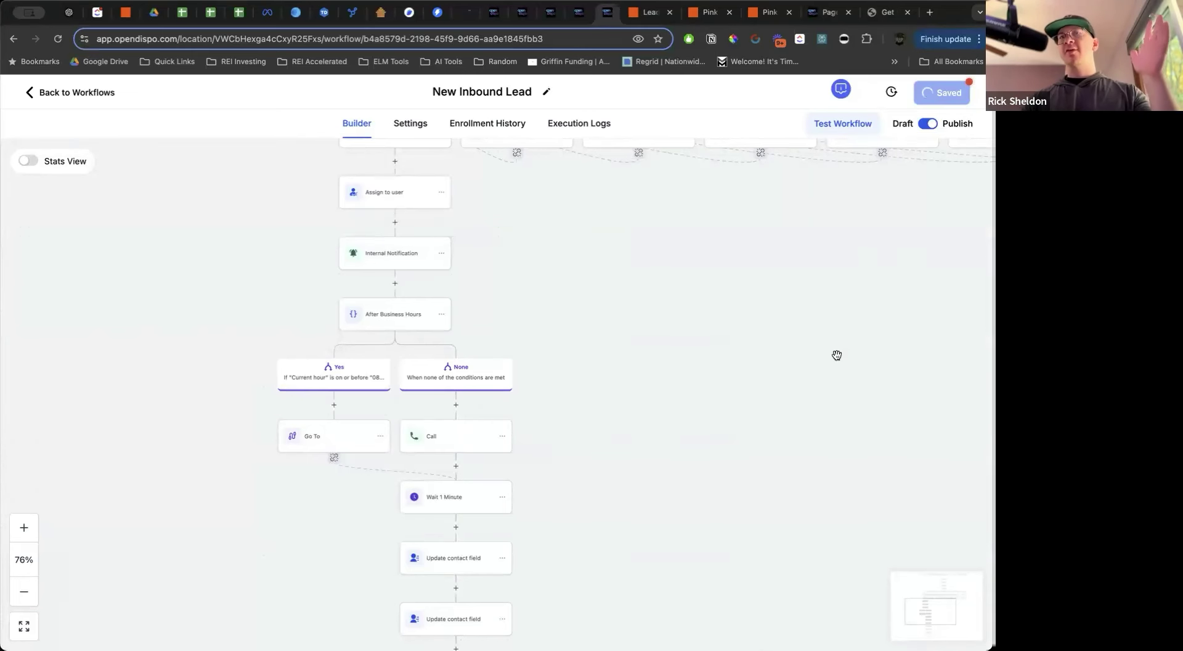
Check the workflow's Stop on response setting and the fields set by the contact update right after the 1-minute wait
left_click(405, 126)
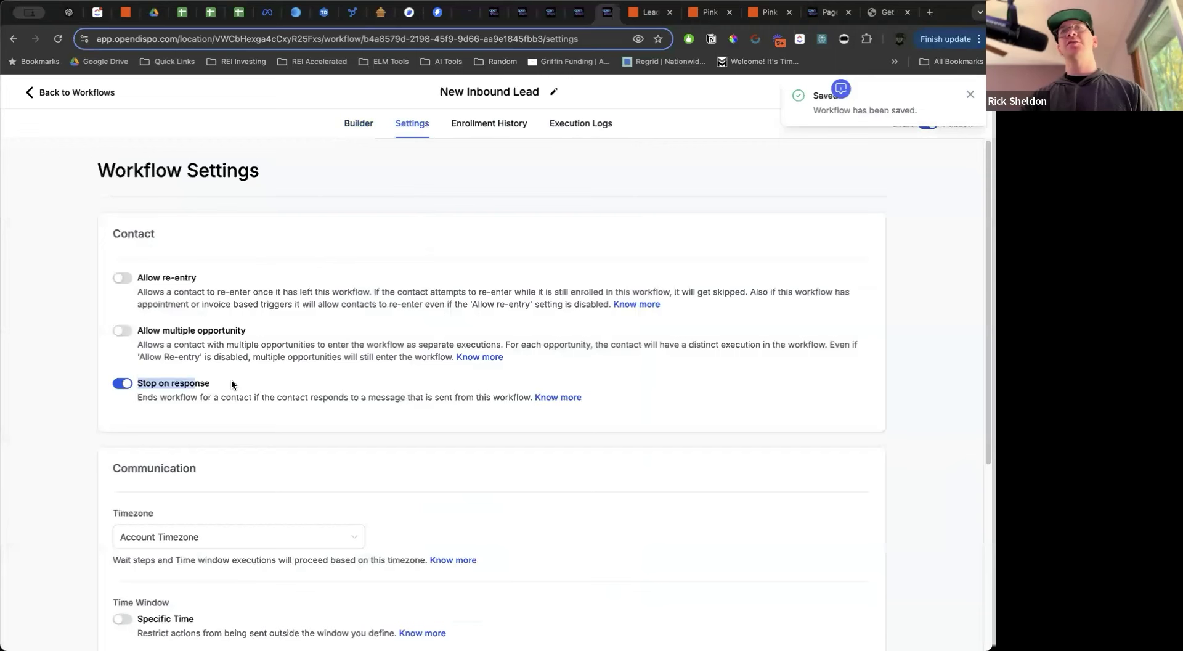
left_click(356, 129)
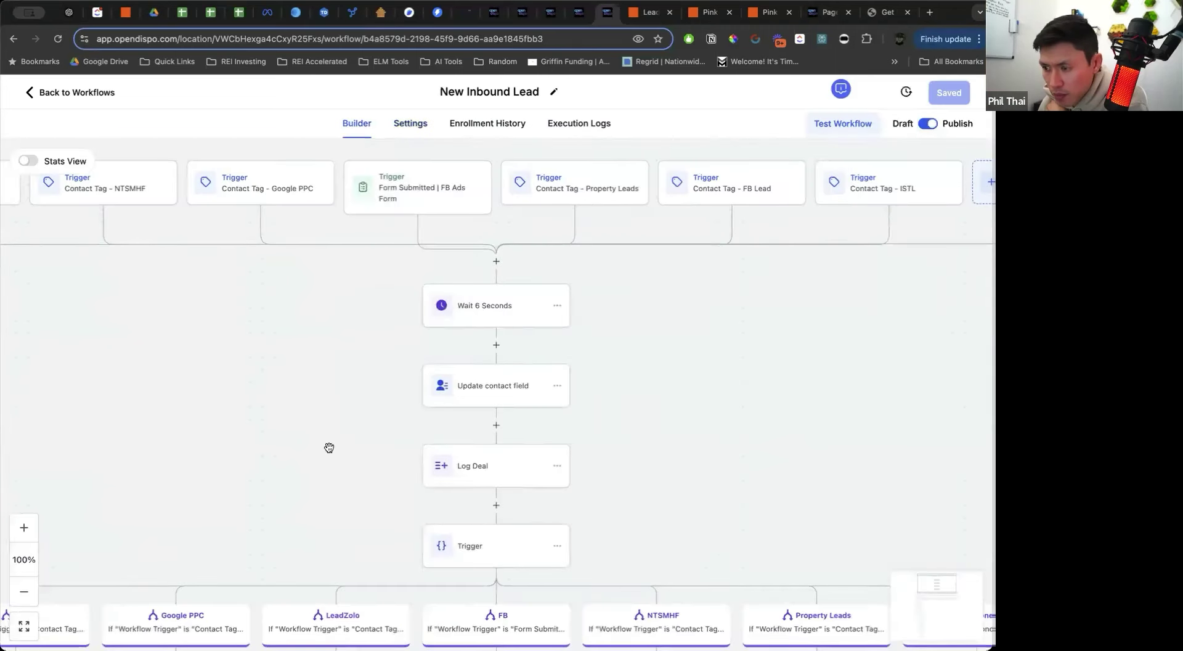
scroll(251, 407, "down", 15)
scroll(250, 405, "down", 10)
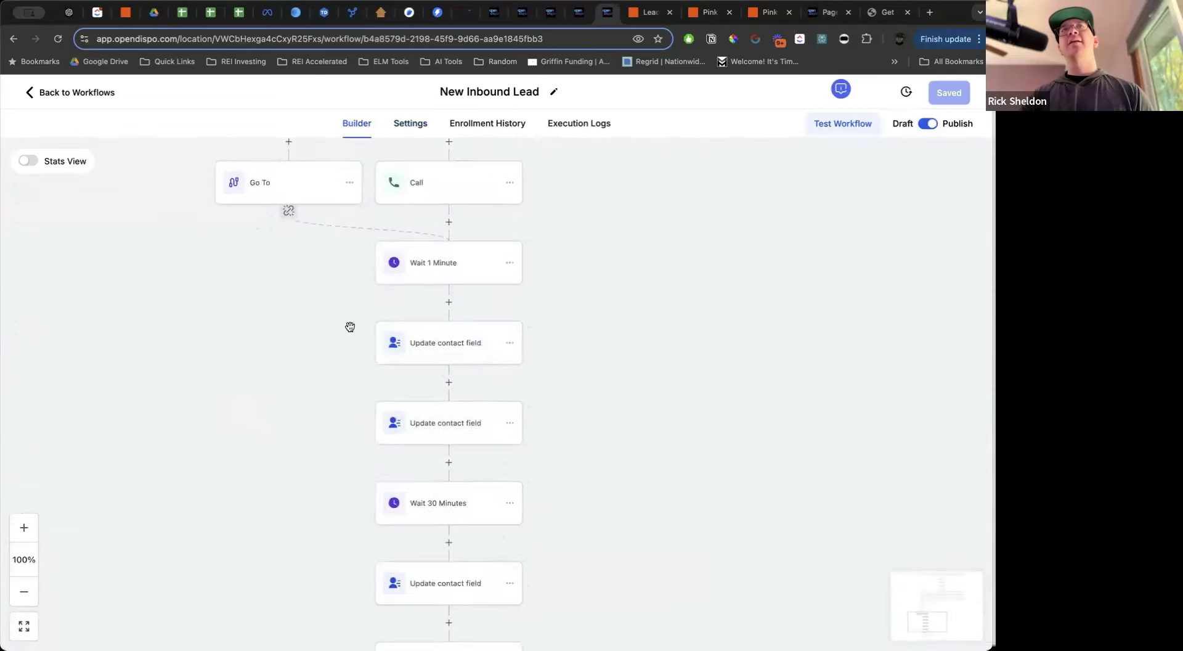
left_click(432, 324)
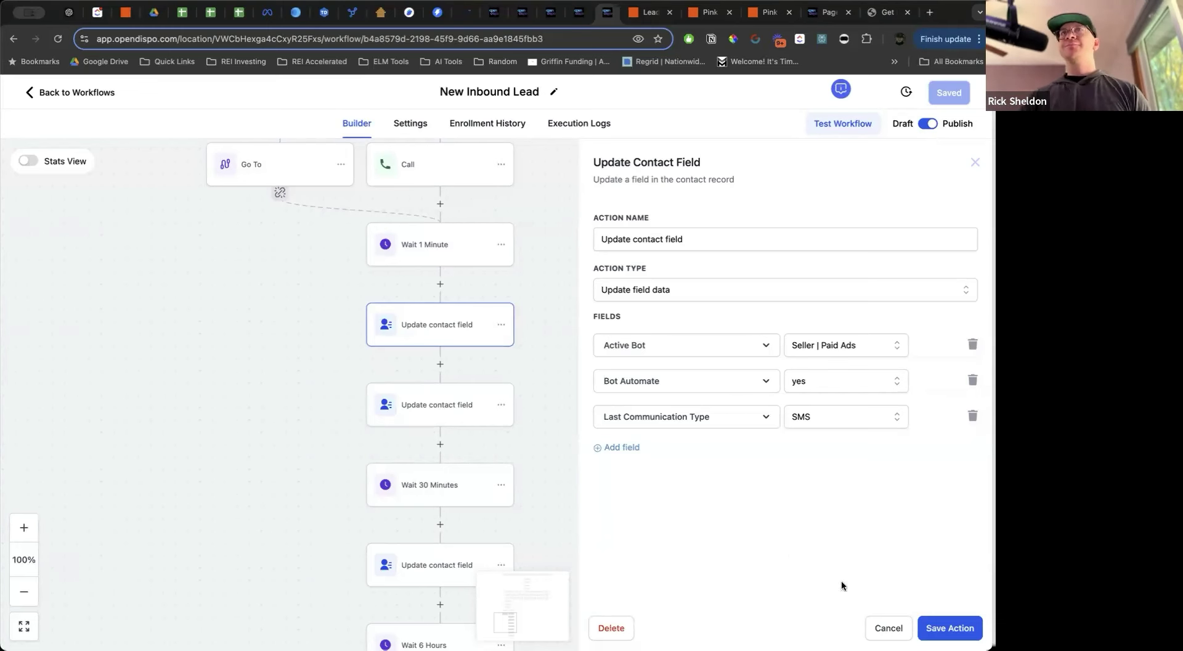
left_click(889, 628)
Cut the Bot Override Message text from the contact update just before the 30-minute wait and delete that action
scroll(487, 464, "down", 3)
scroll(484, 431, "down", 5)
scroll(482, 405, "up", 2)
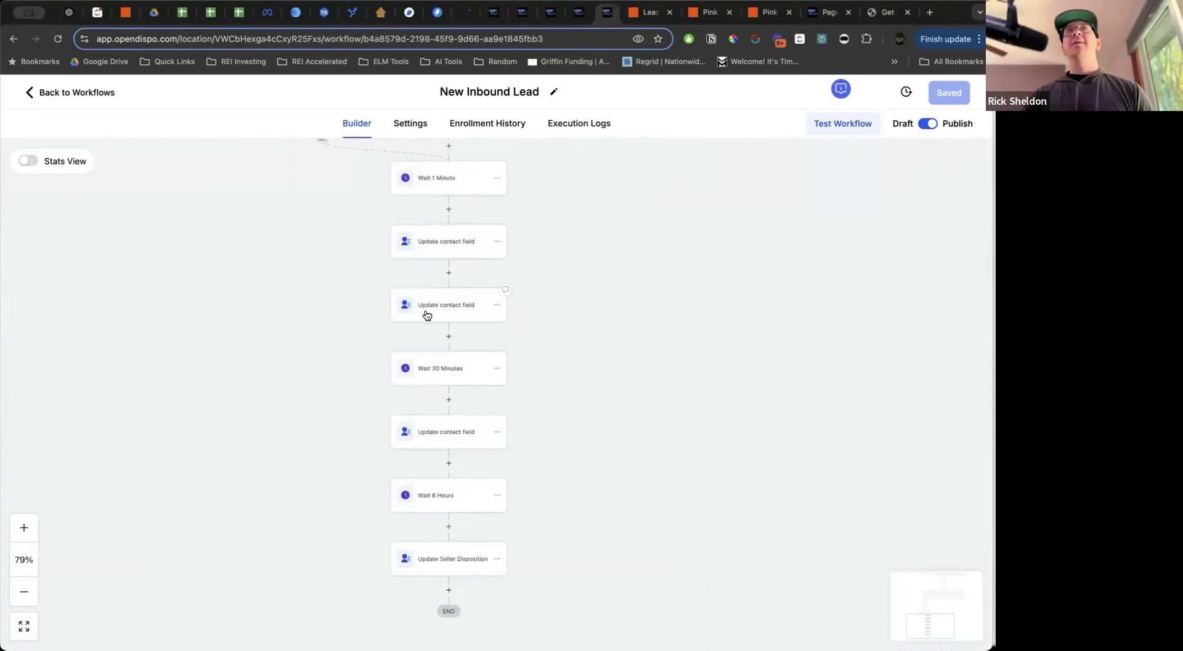
left_click(424, 312)
left_click_drag(792, 346, 924, 347)
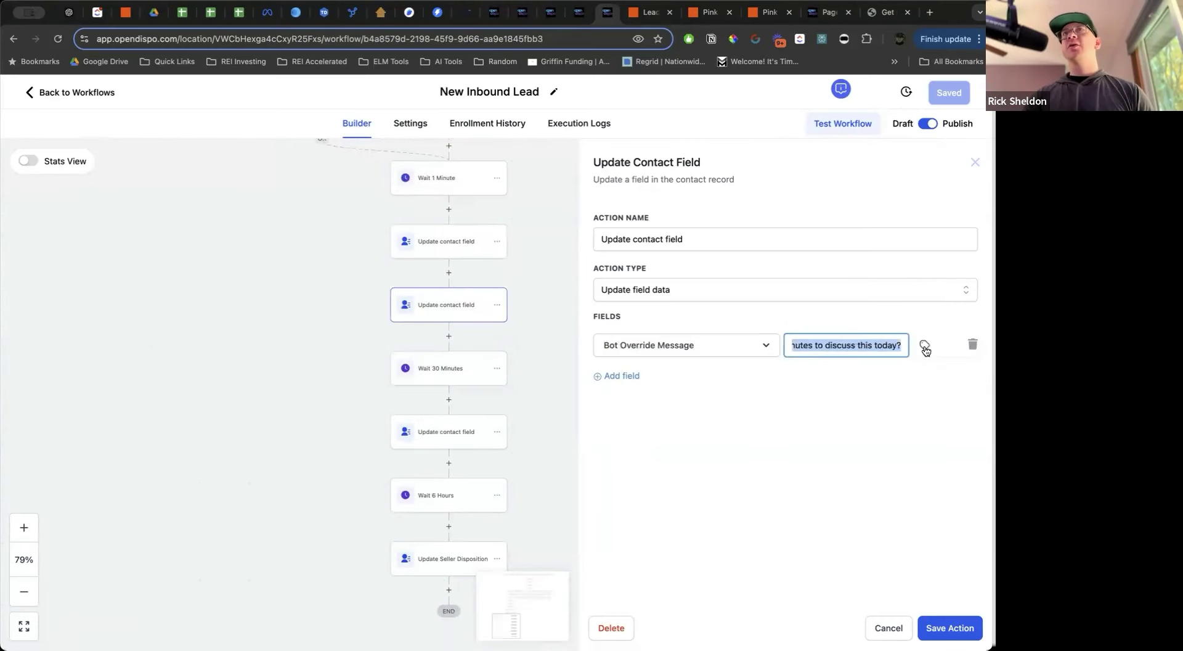
key("BackSpace")
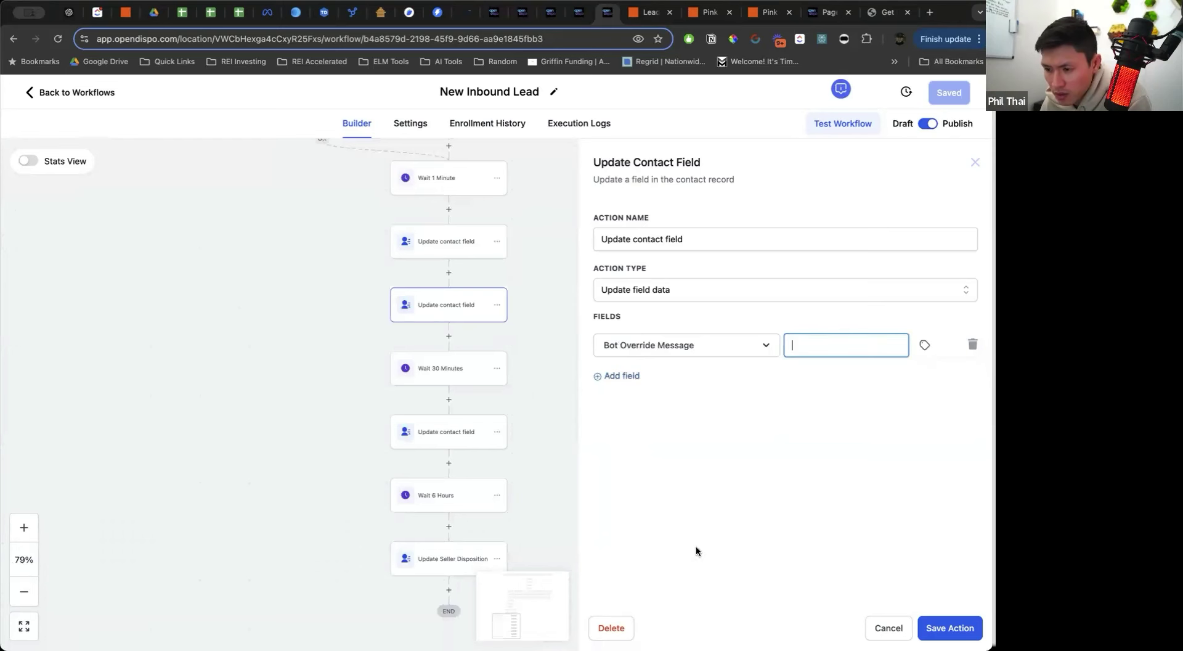
left_click(612, 627)
left_click(634, 396)
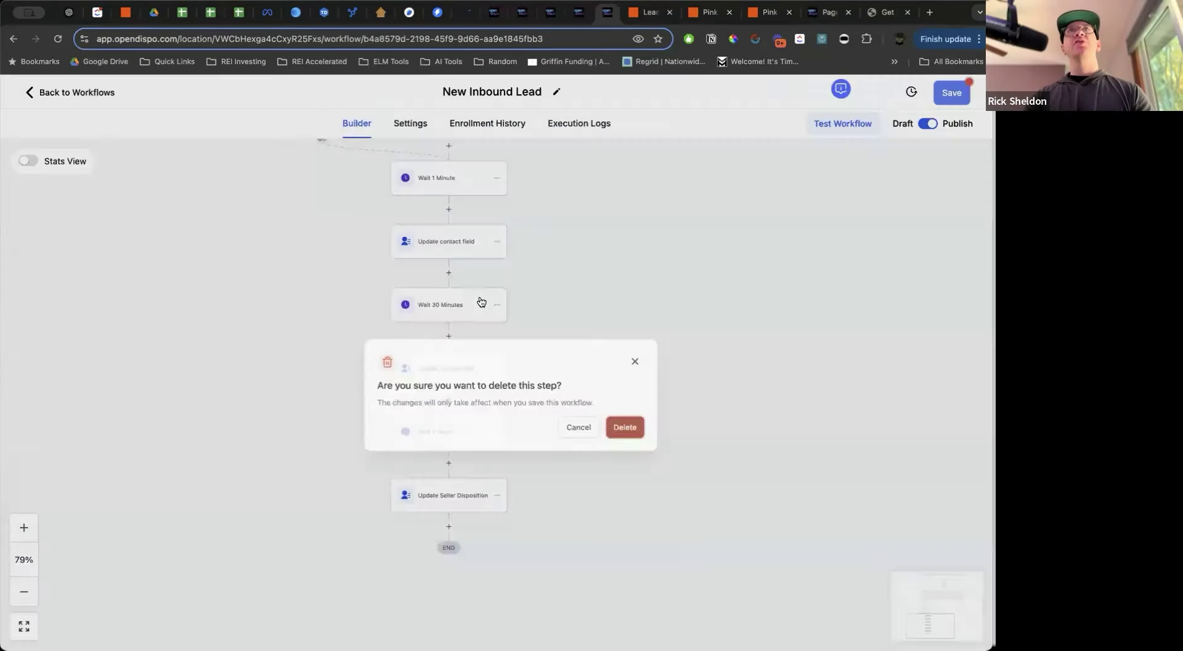
Insert a Send SMS action before the 30-minute wait with the removed message beginning "Hi, we received your information, thank you." and save it
left_click(448, 273)
type("sms")
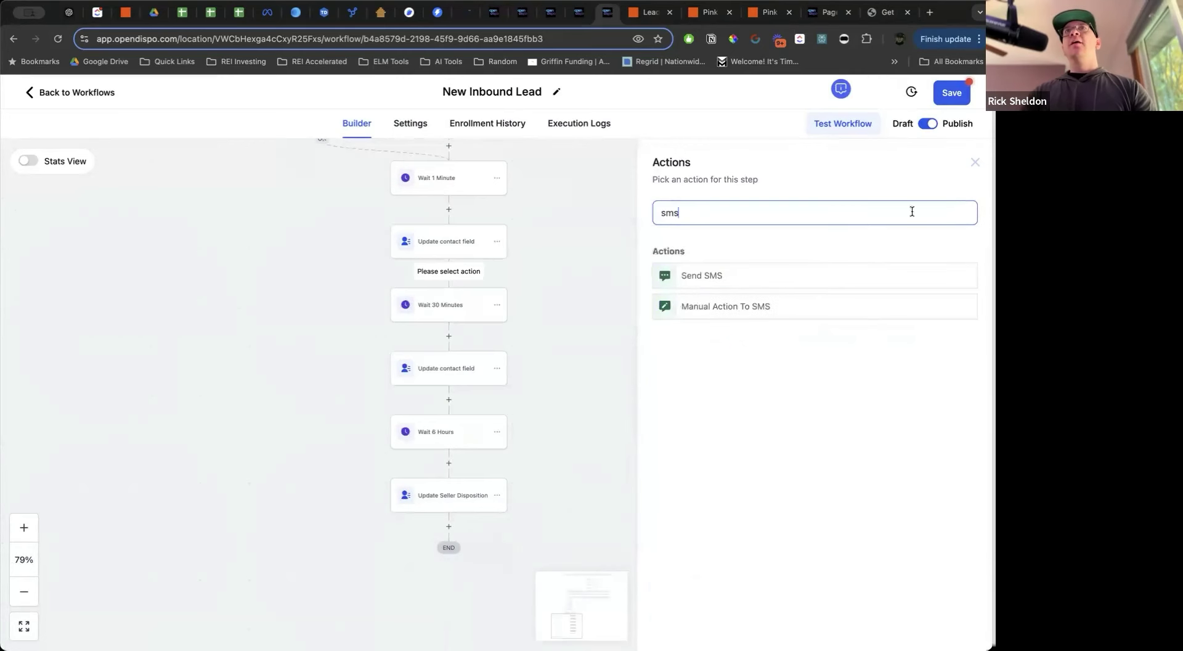
left_click(718, 272)
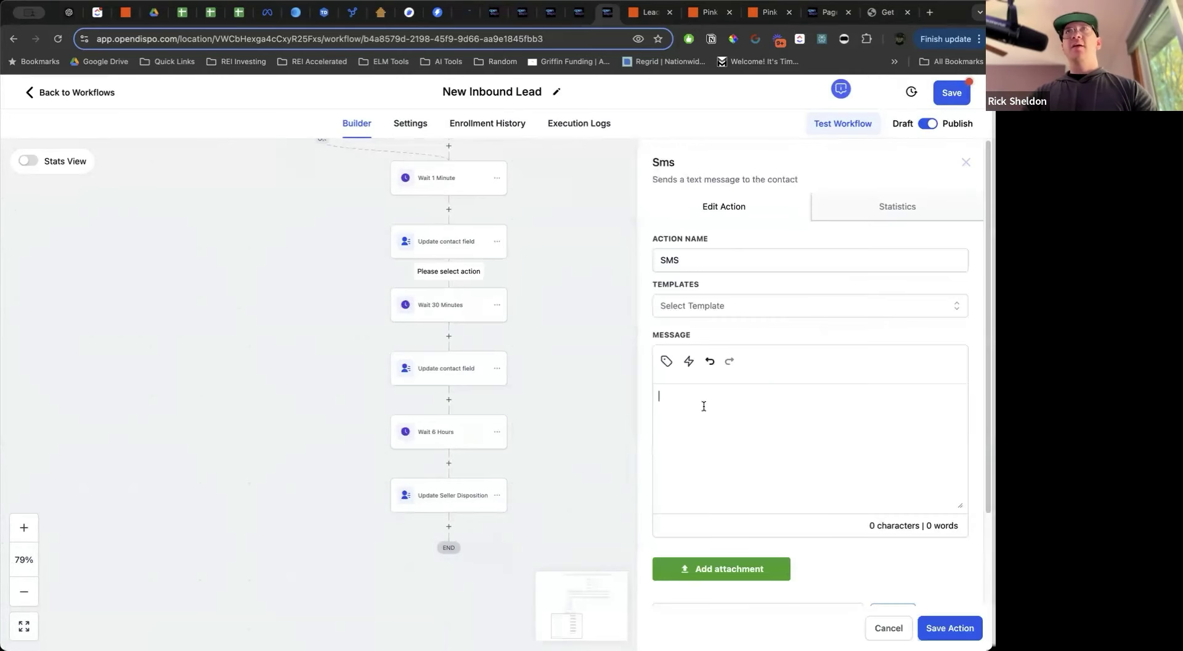
type("Hi, we received your information, thank you. Happy to take a deeper dive on {{contact.address1}}, since we are already buying in that neighborhood. Do you have a few minutes to discuss this today?")
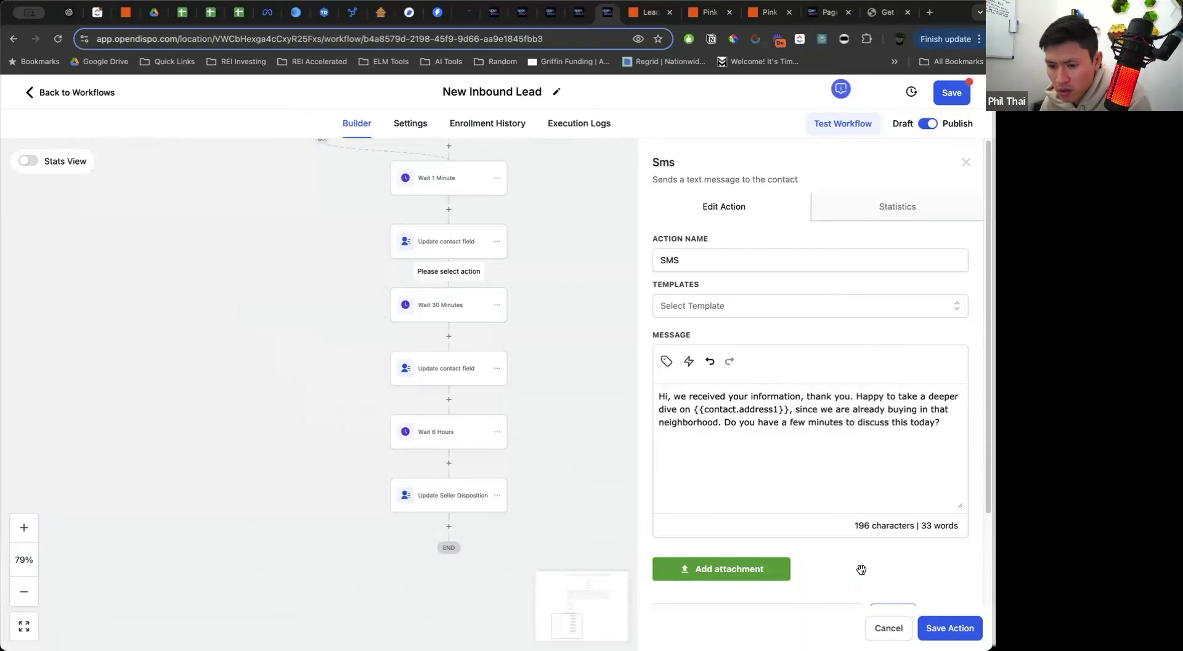
left_click(935, 628)
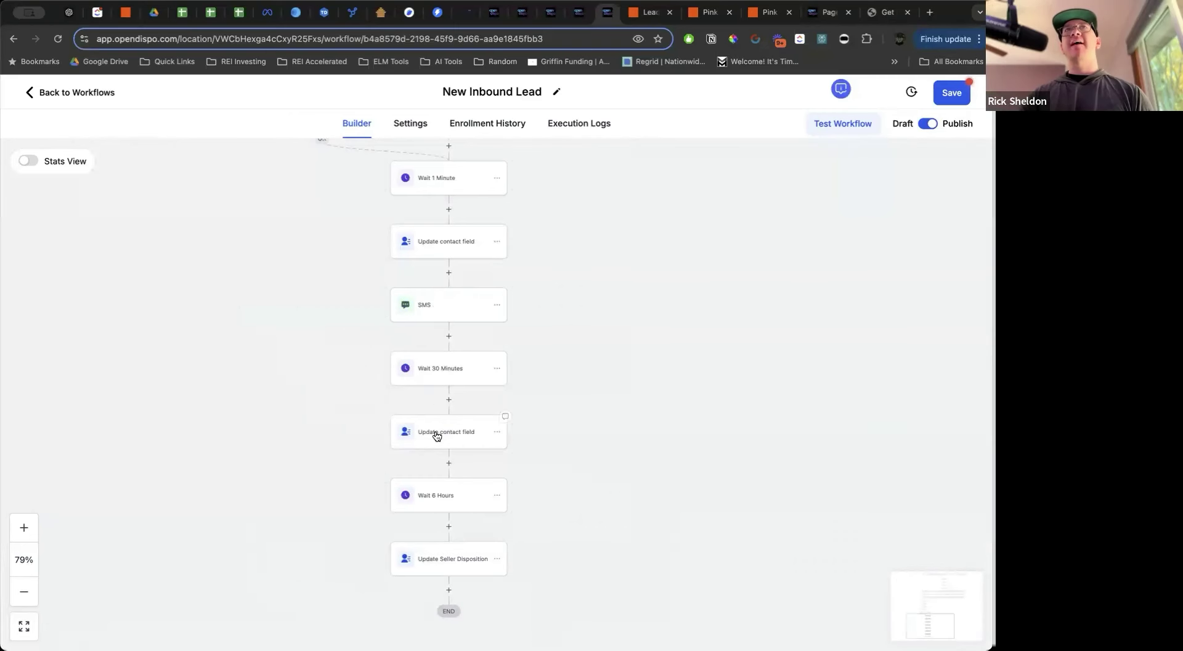
Cut the Bot Override Message text from the contact update right after the 30-minute wait and delete that action
left_click(435, 431)
left_click(802, 344)
triple_click(802, 343)
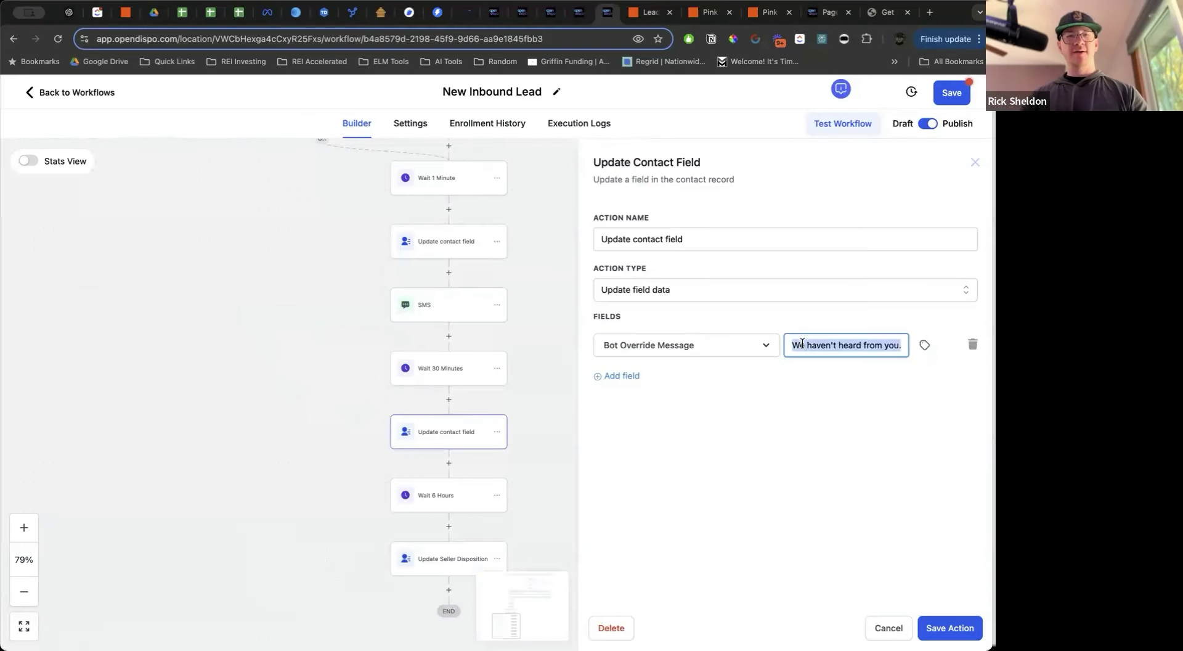
key("BackSpace")
left_click(626, 628)
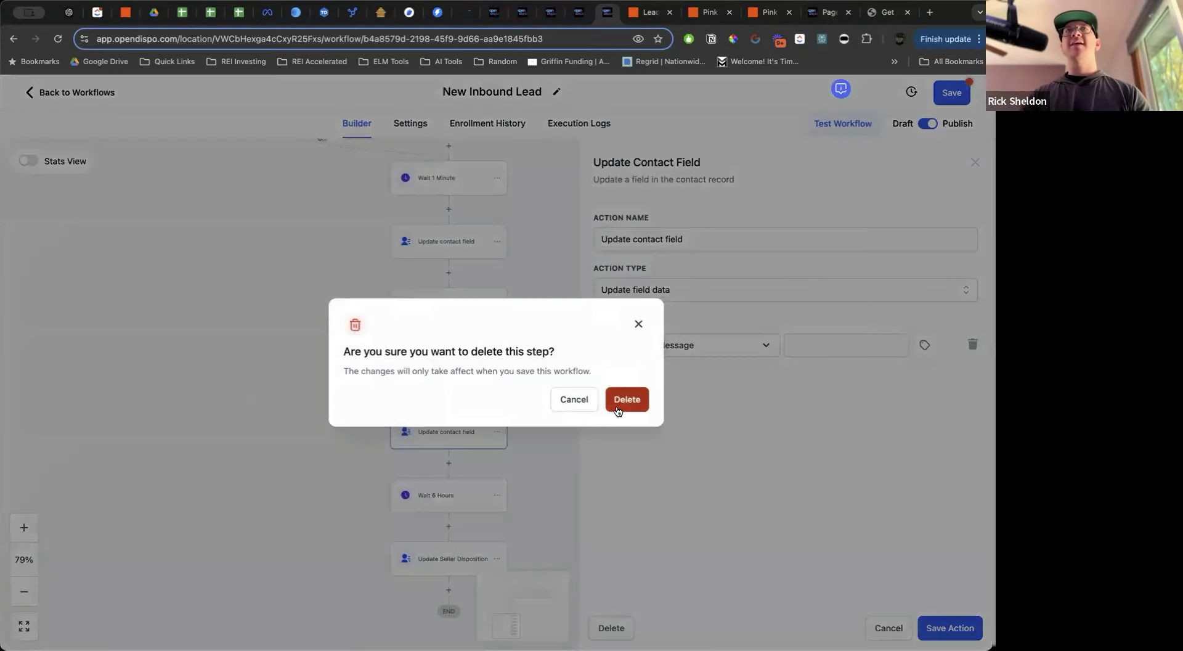
left_click(625, 401)
Insert a Send SMS action after the 30-minute wait with the removed message beginning "We haven't heard from you.", then save the action and the workflow
left_click(448, 399)
type("sms")
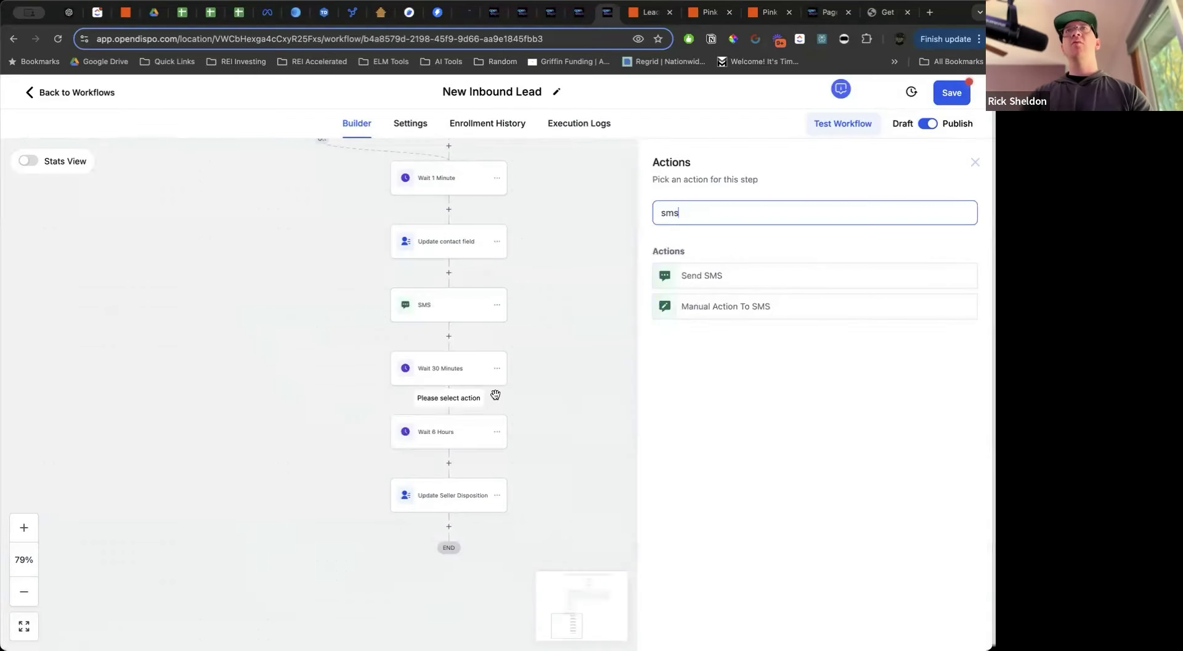
left_click(708, 275)
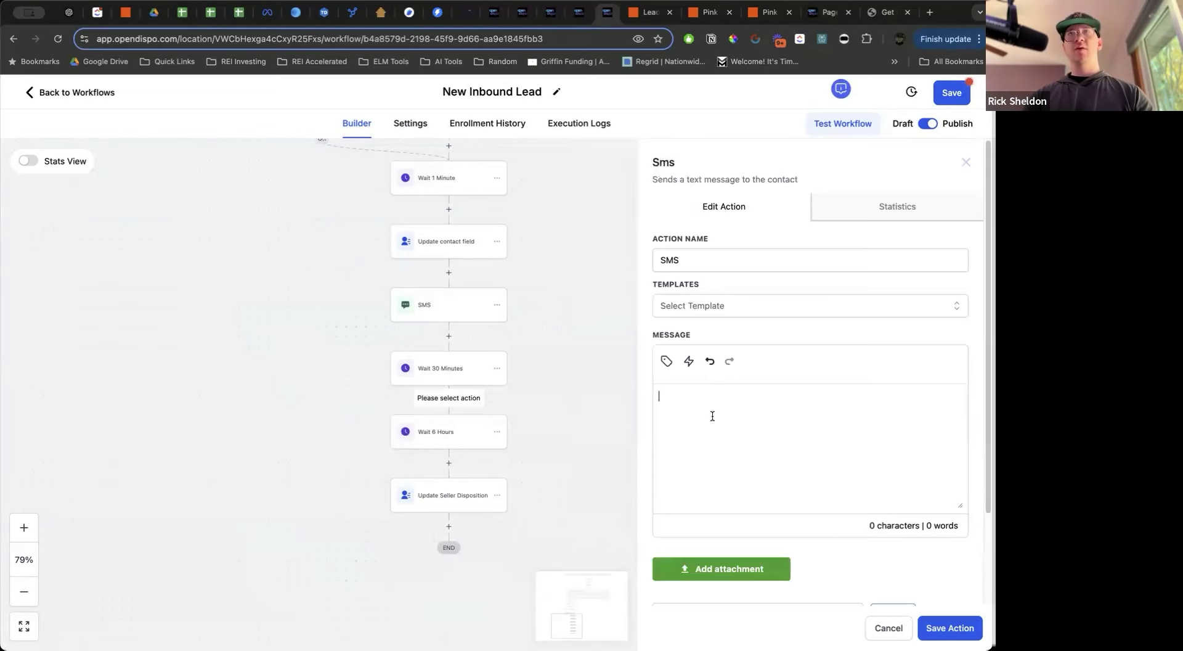
type("We haven't heard from you. If you have any questions or need assistance with your property inquiry, please feel free to reach out.")
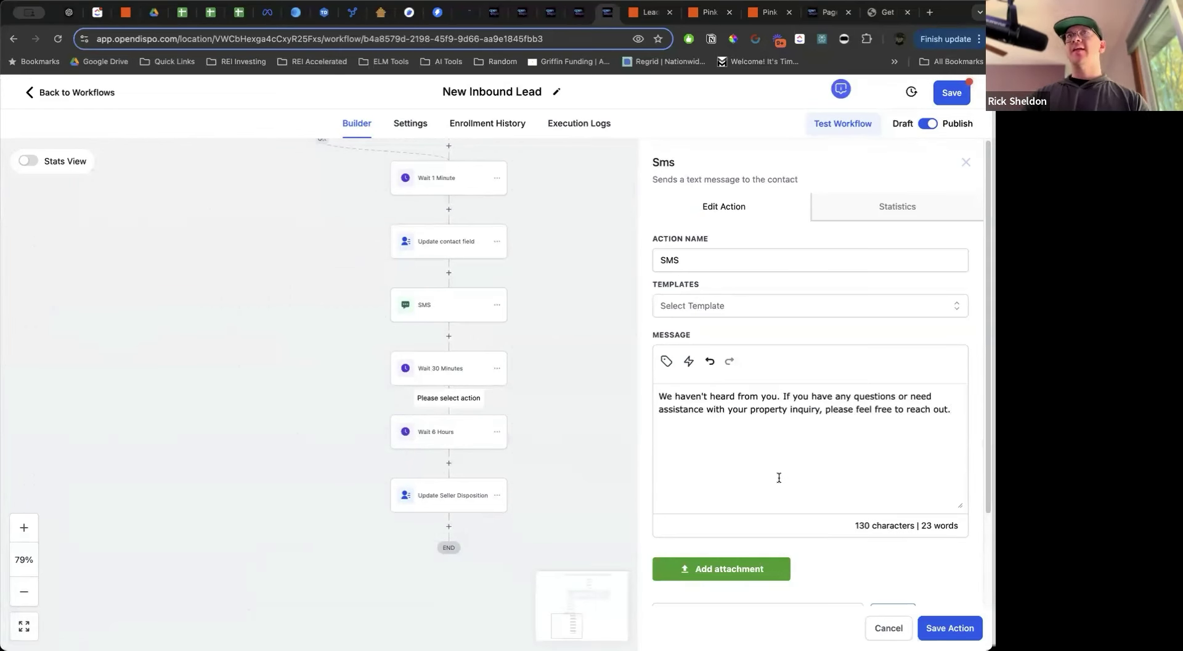
left_click(950, 629)
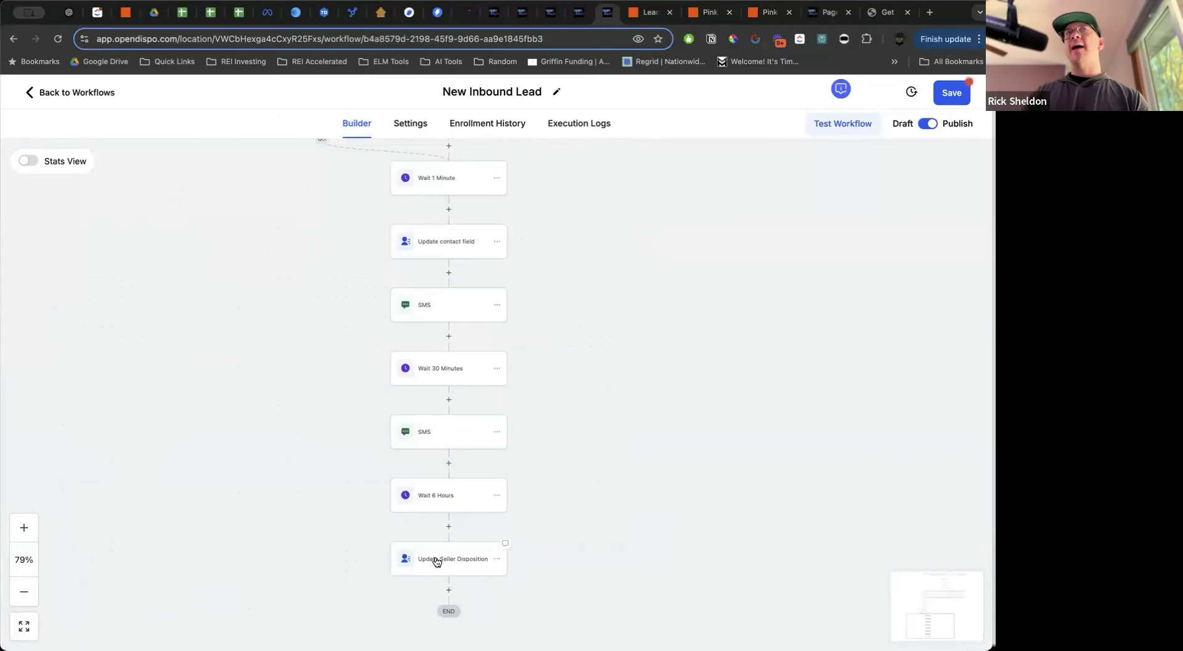
left_click(961, 93)
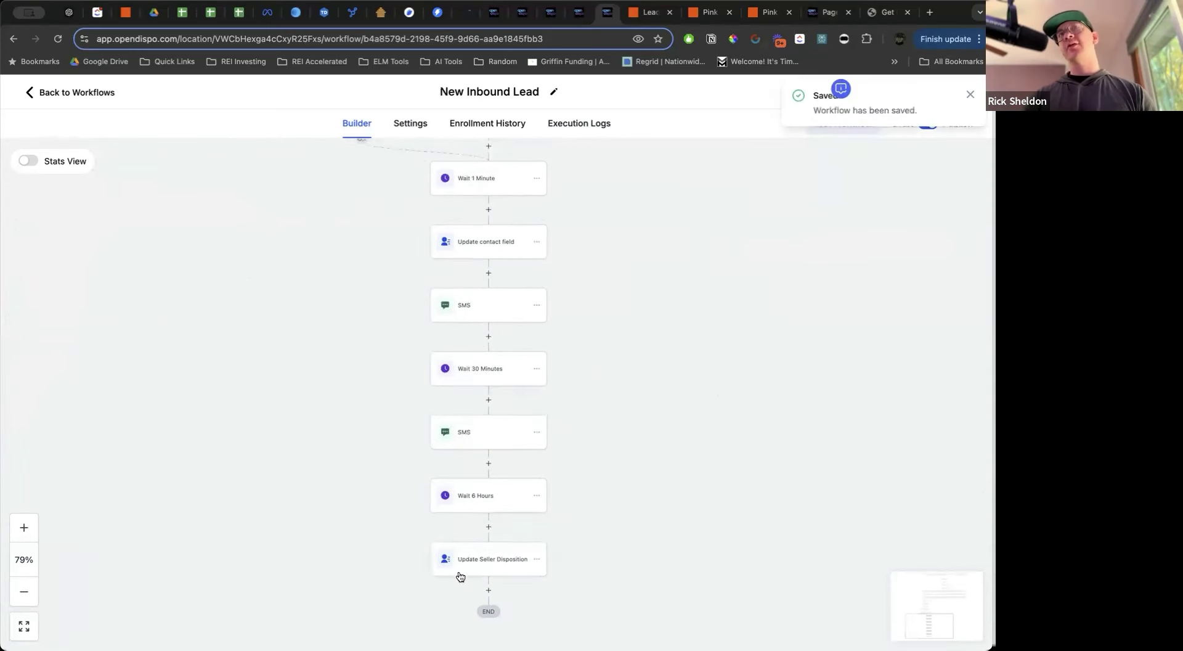
Check which Seller Disposition the final Update Seller Disposition action sets and which other dispositions are available, leaving the action unchanged
left_click(500, 564)
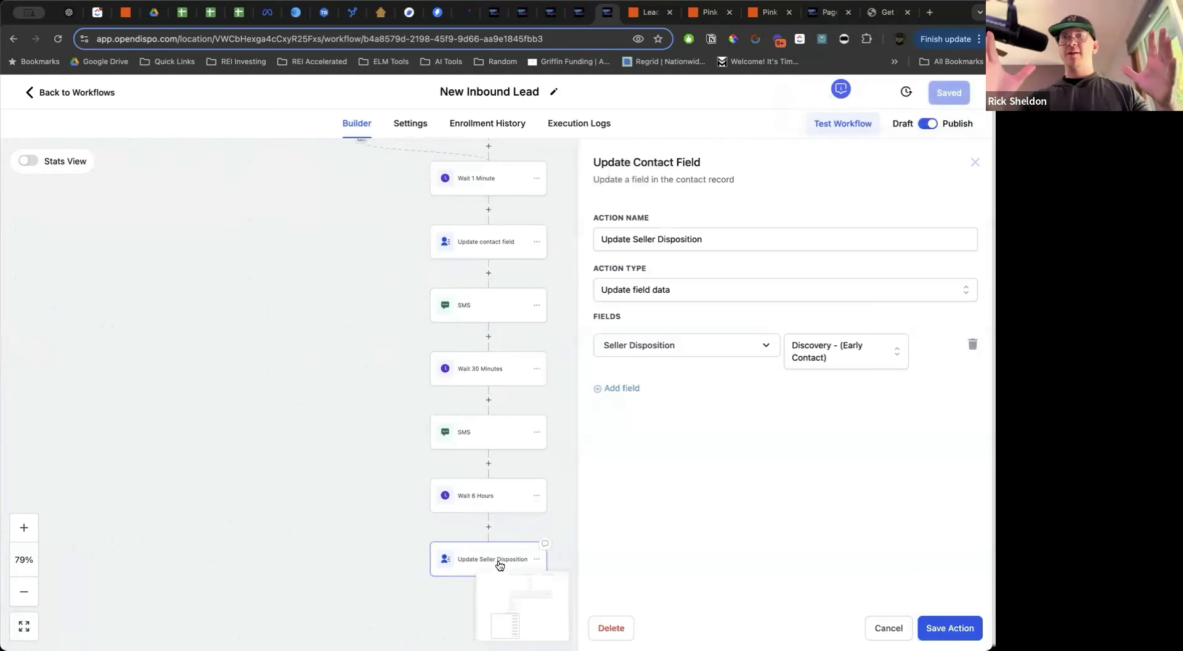
left_click(845, 347)
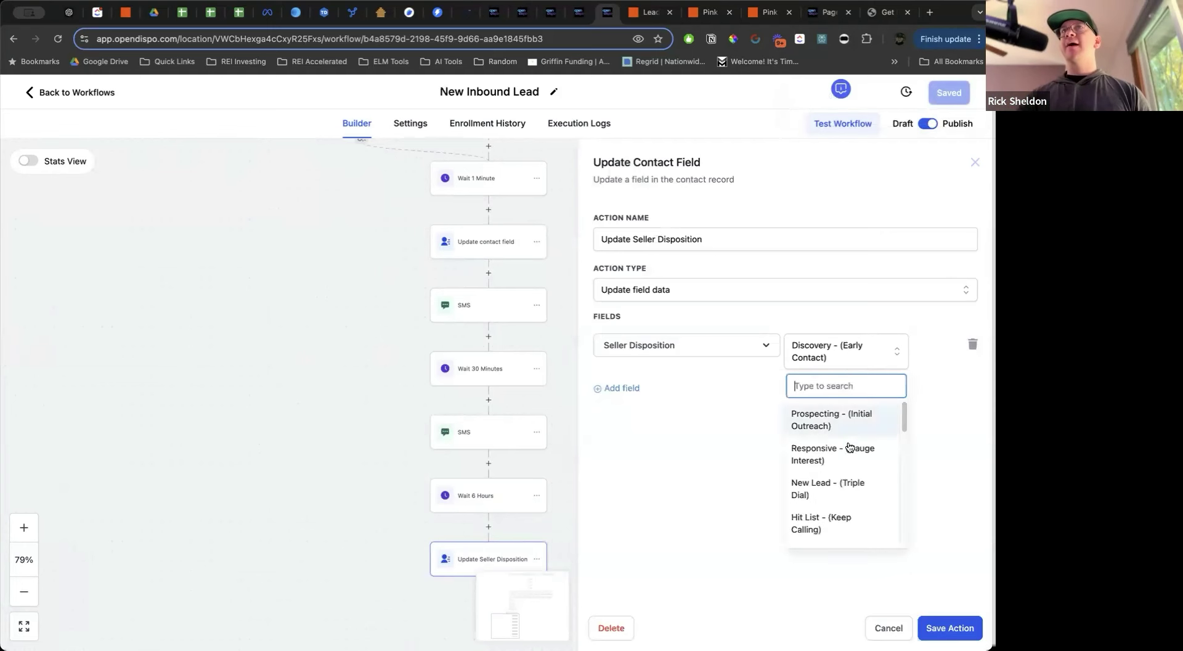
scroll(848, 448, "down", 2)
scroll(849, 447, "down", 6)
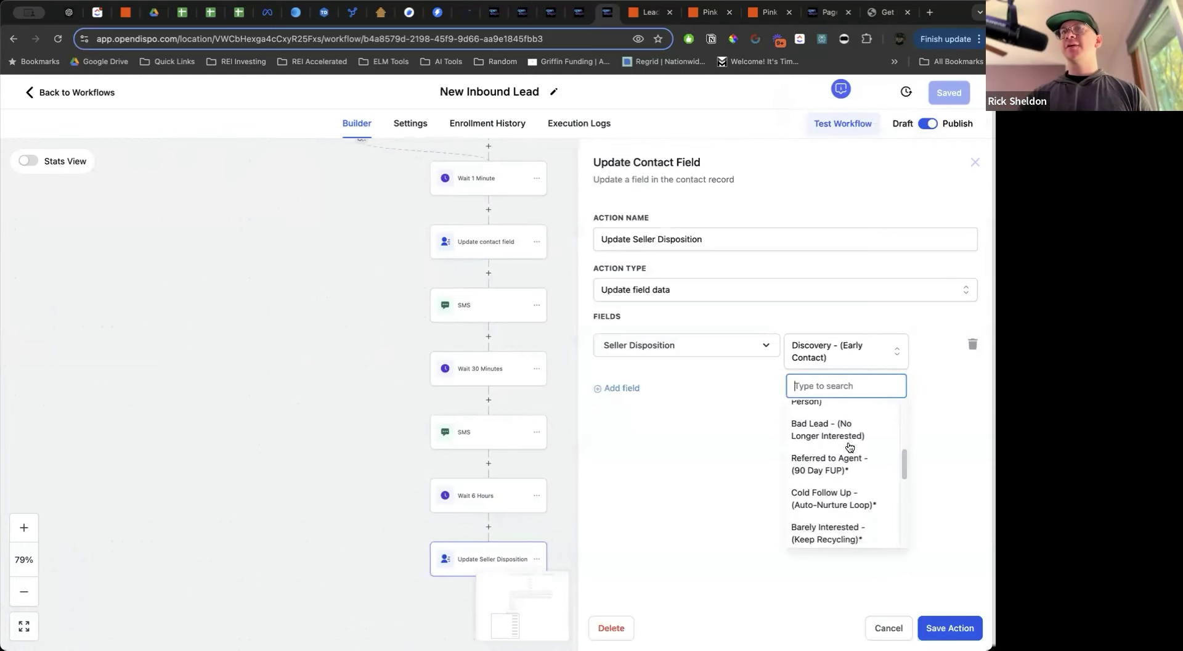
scroll(849, 447, "up", 8)
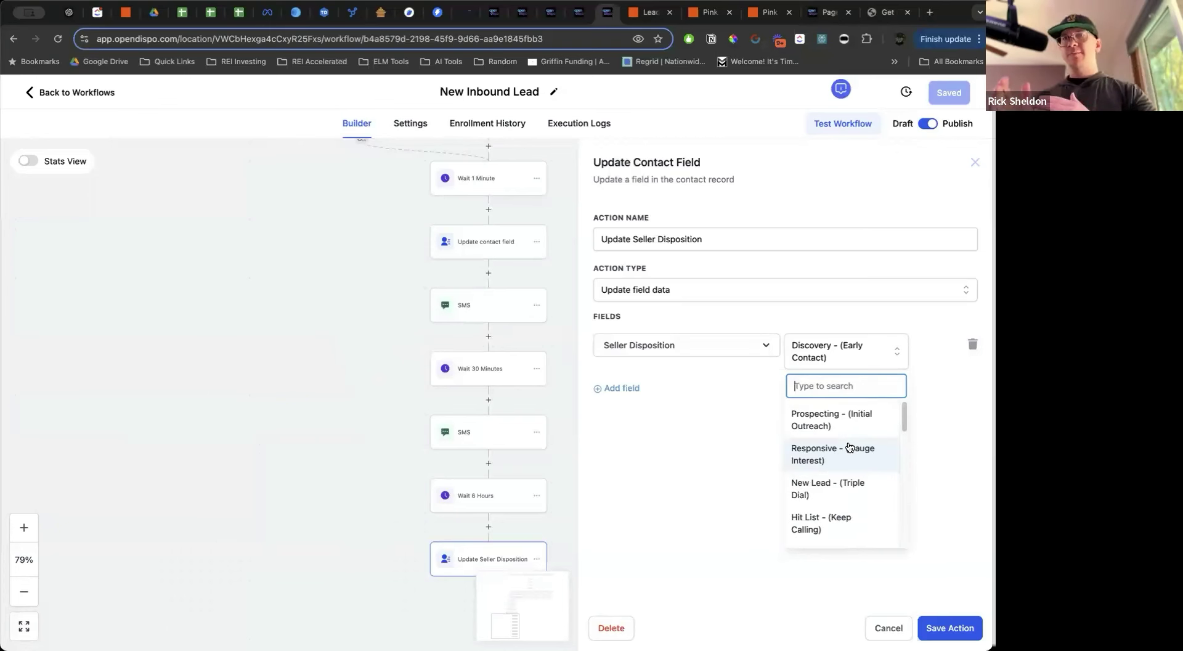
left_click(887, 625)
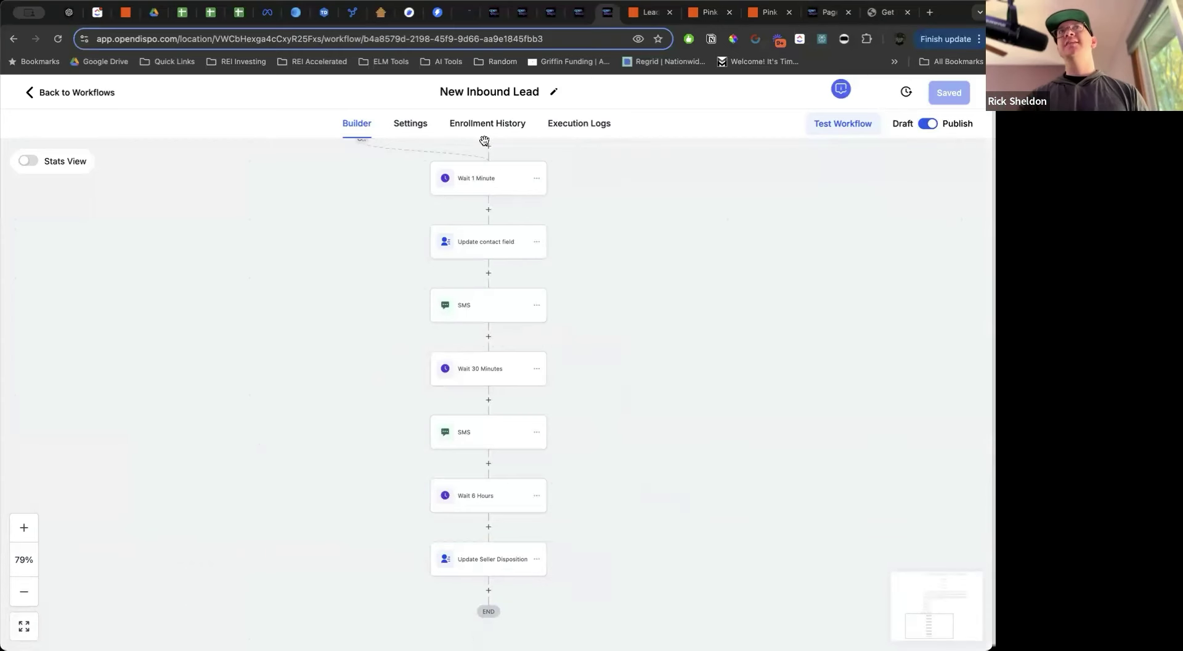
left_click(468, 562)
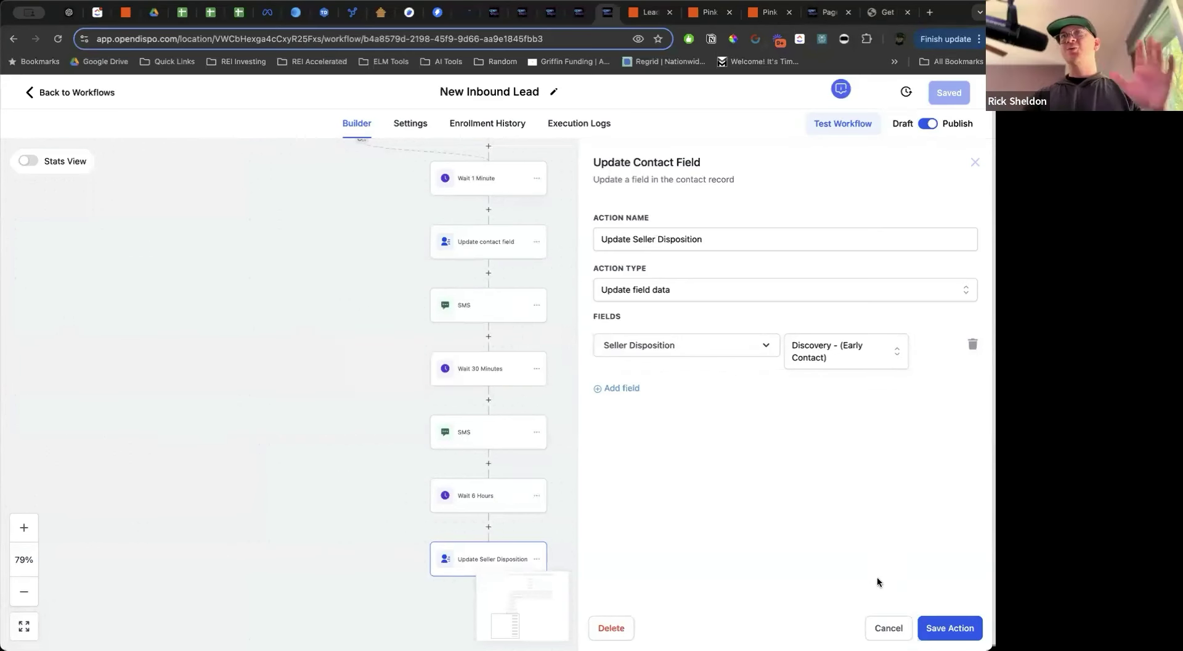
left_click(889, 629)
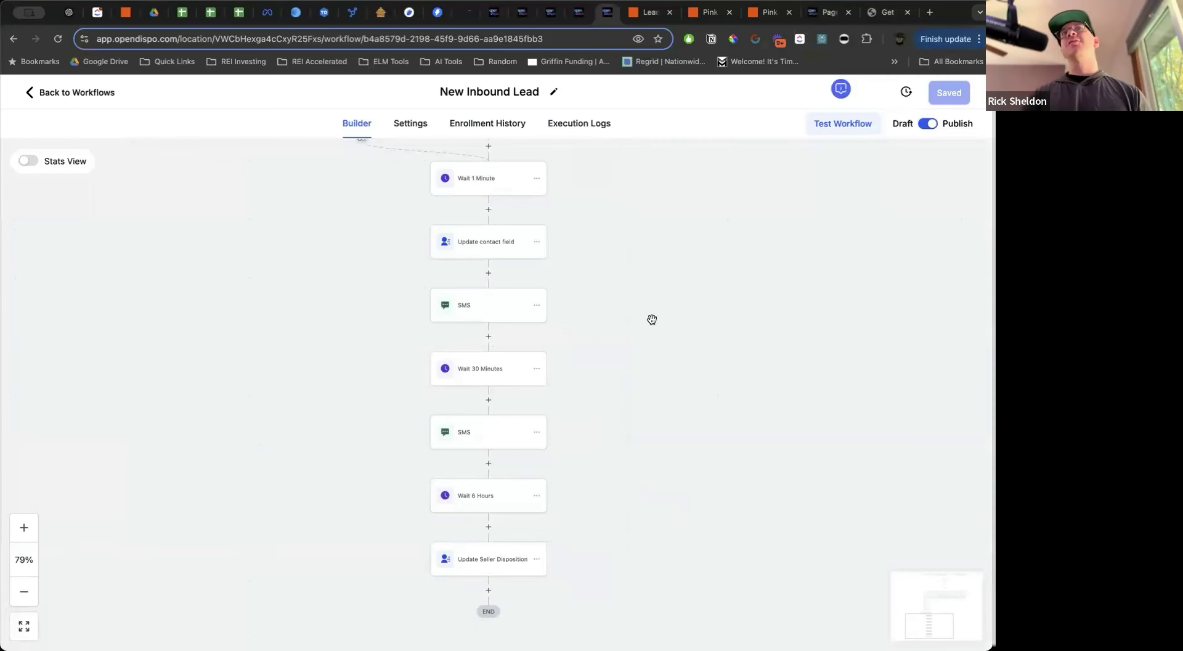
Leave the workflow and review the stages and opportunities of the 1. Acq. | Sellers pipeline
left_click(93, 93)
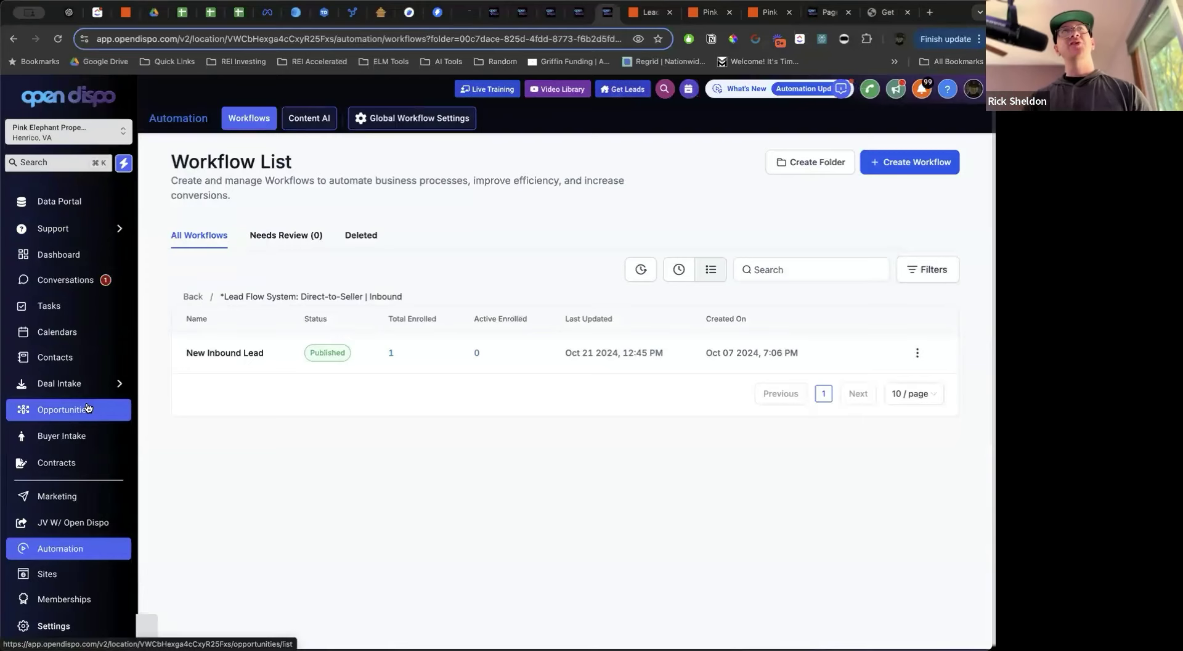
left_click(87, 408)
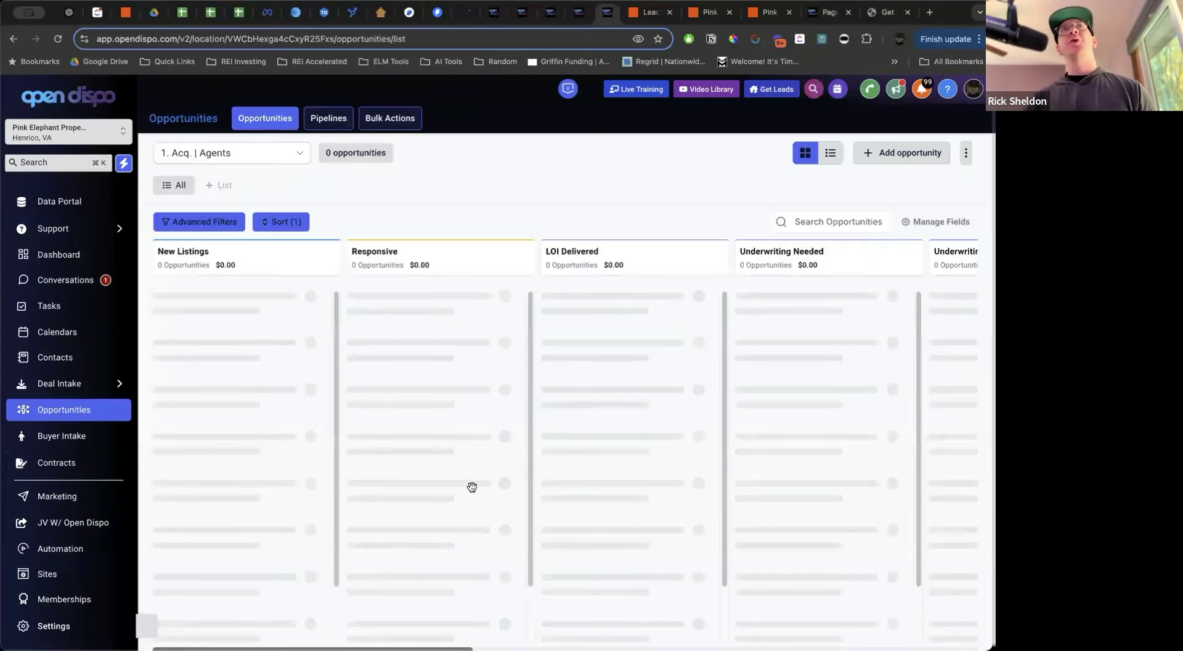
scroll(678, 335, "right", 2)
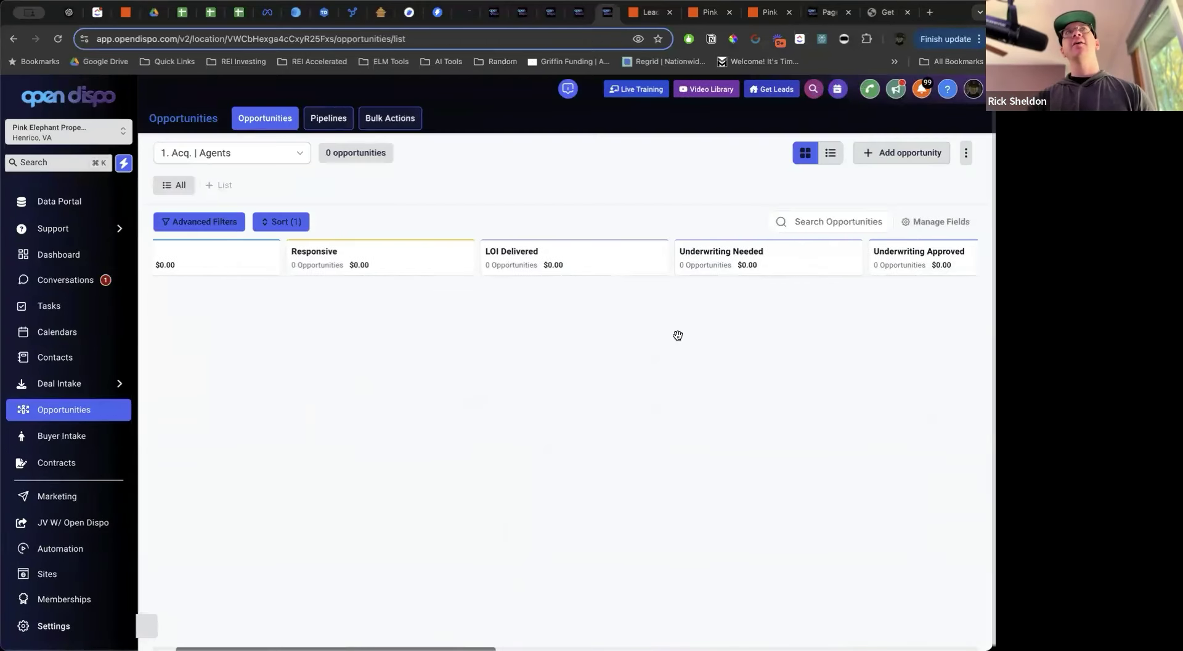
left_click(258, 154)
left_click(191, 201)
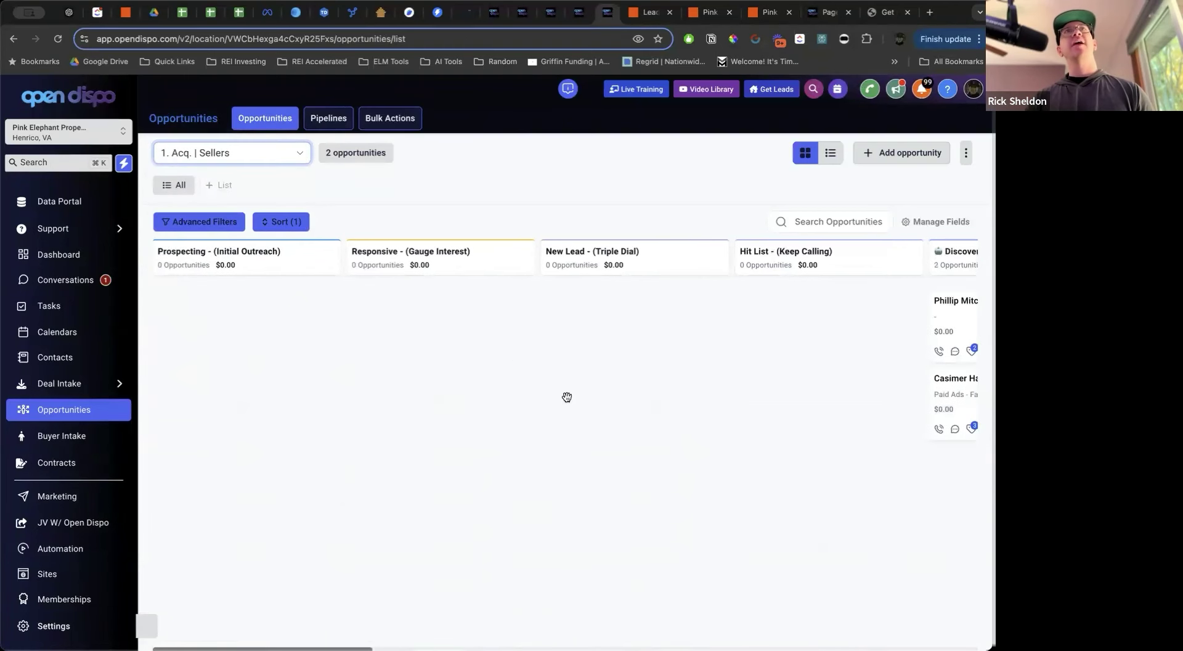
scroll(656, 333, "right", 4)
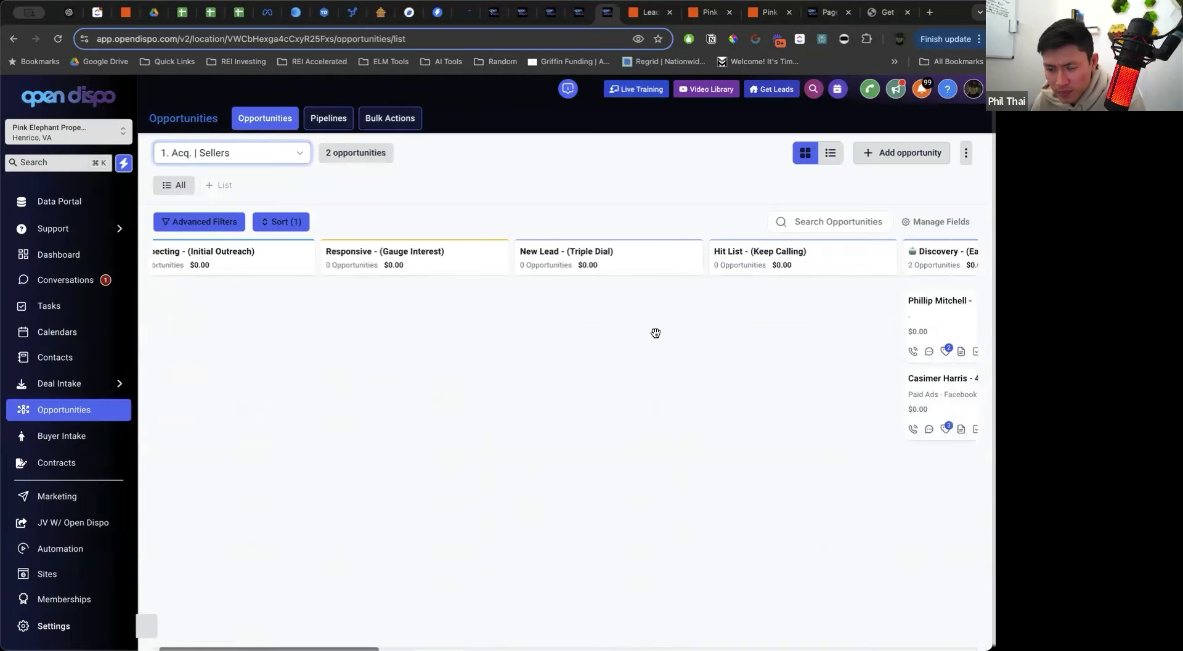
scroll(656, 333, "right", 5)
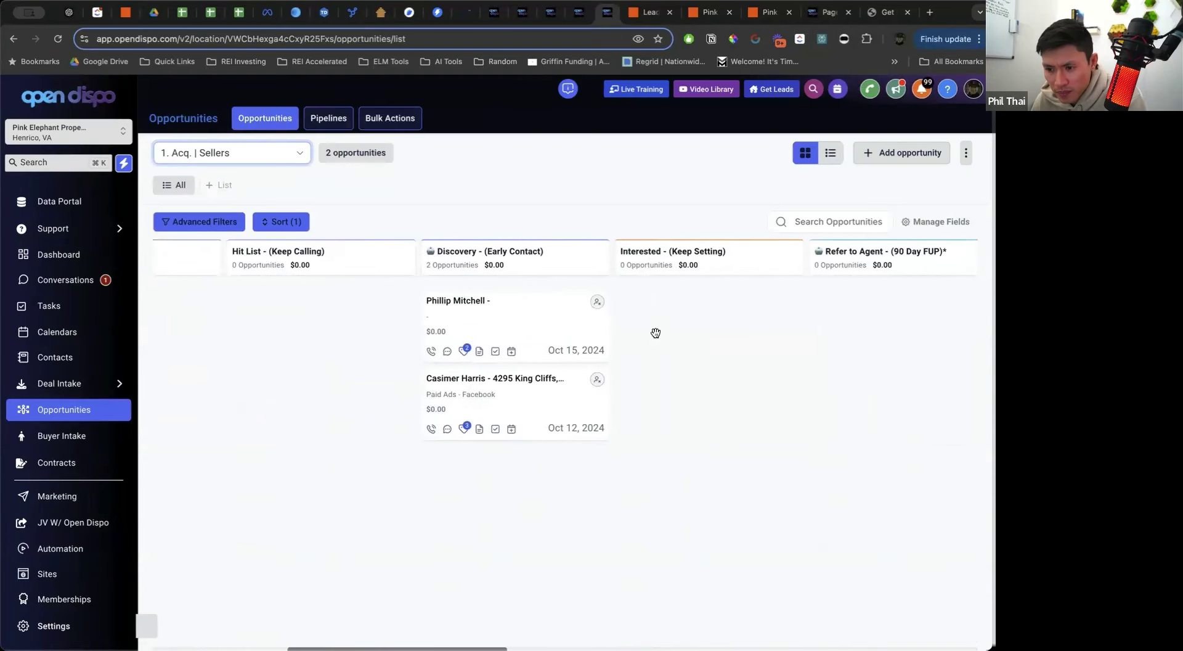
scroll(296, 359, "left", 9)
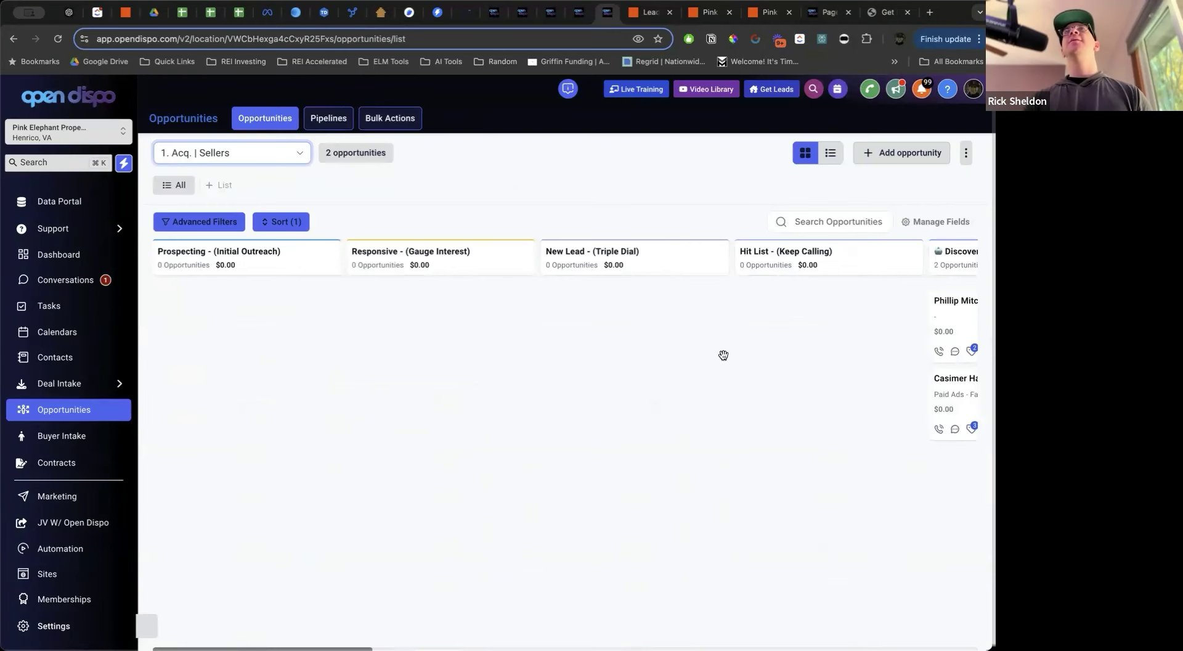
Switch to iSpeedToLead's CRM integration page and send a test lead to the Zapier webhook
left_click(769, 12)
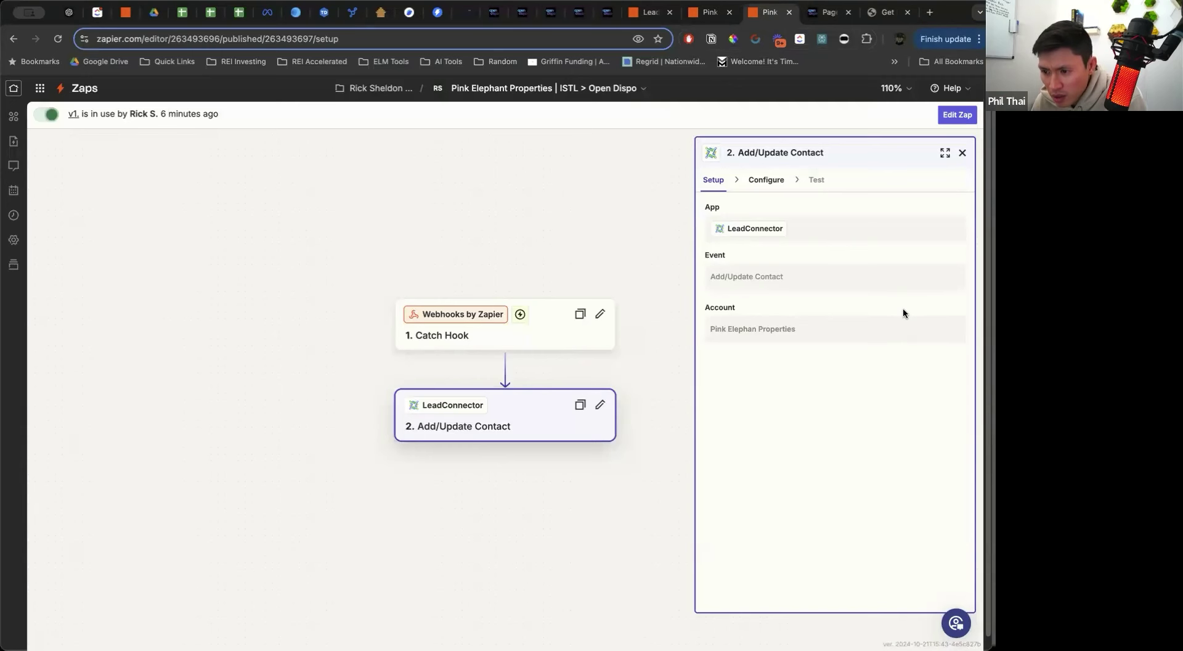
left_click(888, 13)
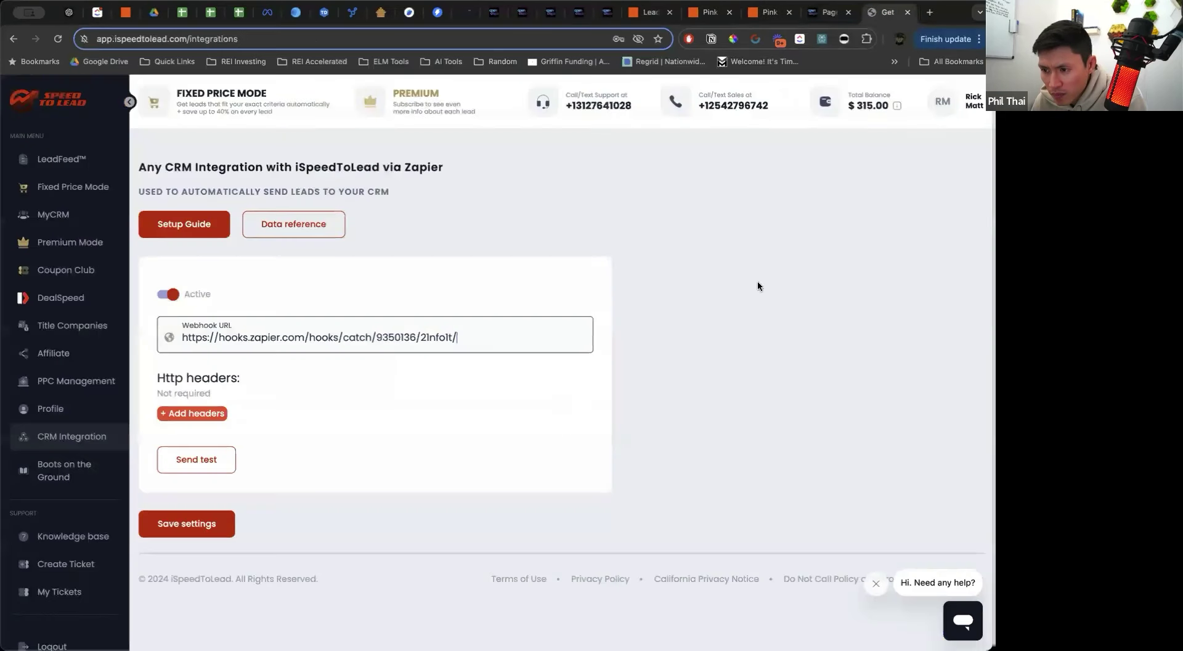
left_click(188, 466)
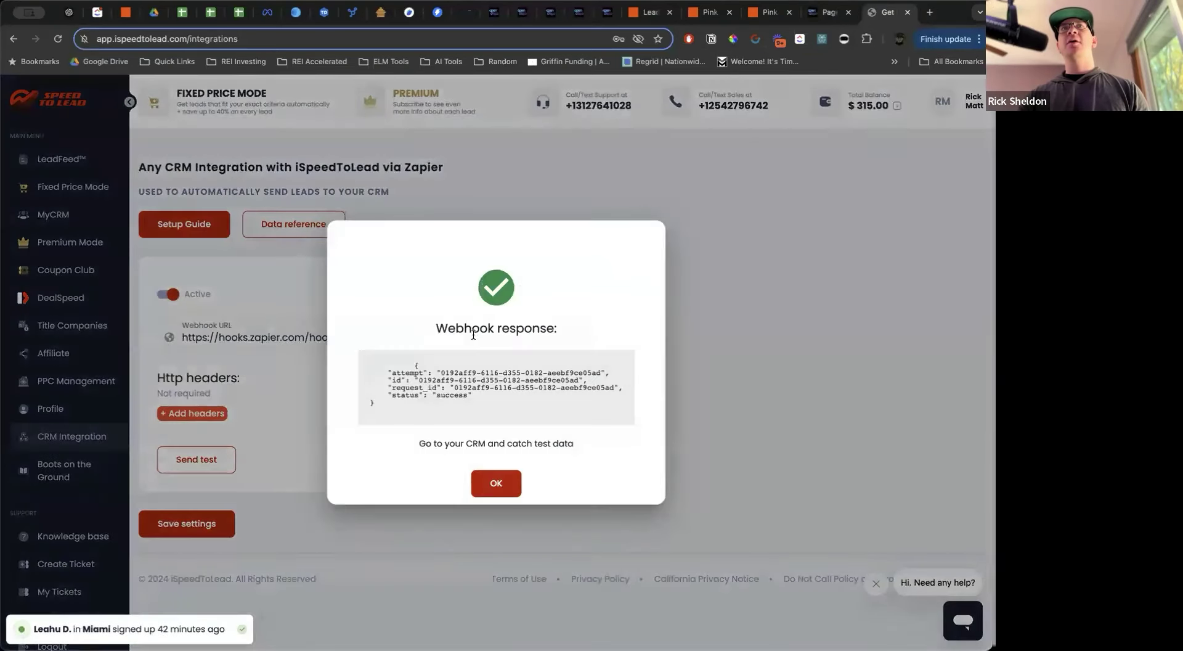
left_click(496, 483)
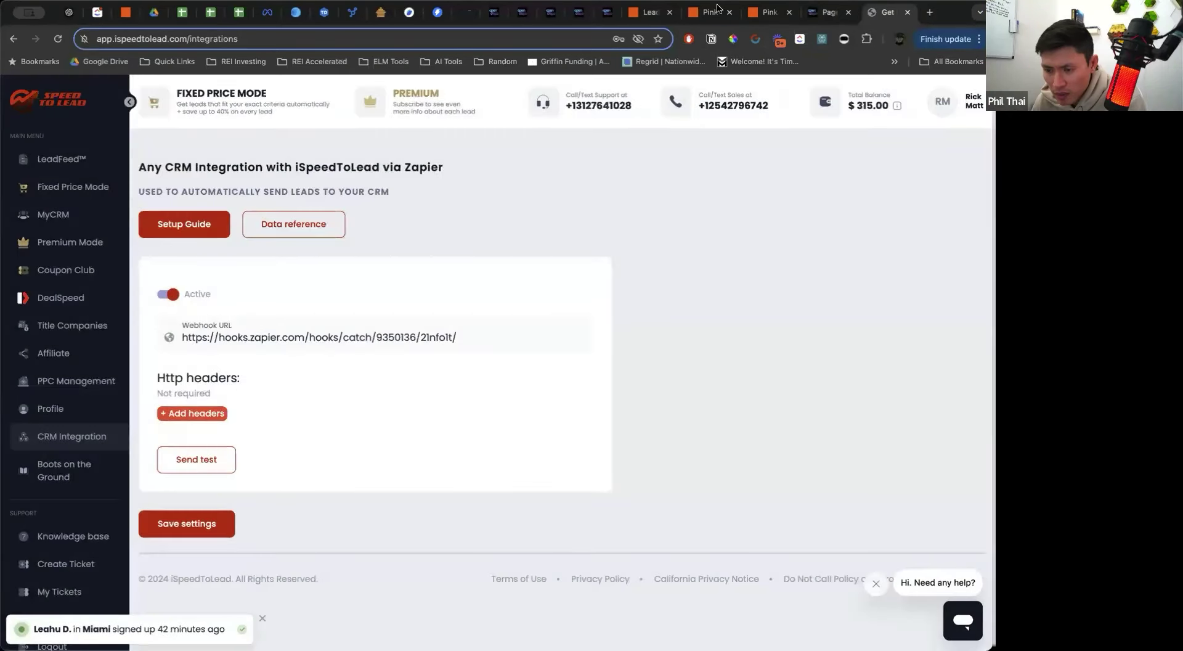
Switch to the ISTL > Open Dispo zap in Zapier and check the setup of its Add/Update Contact step
left_click(760, 15)
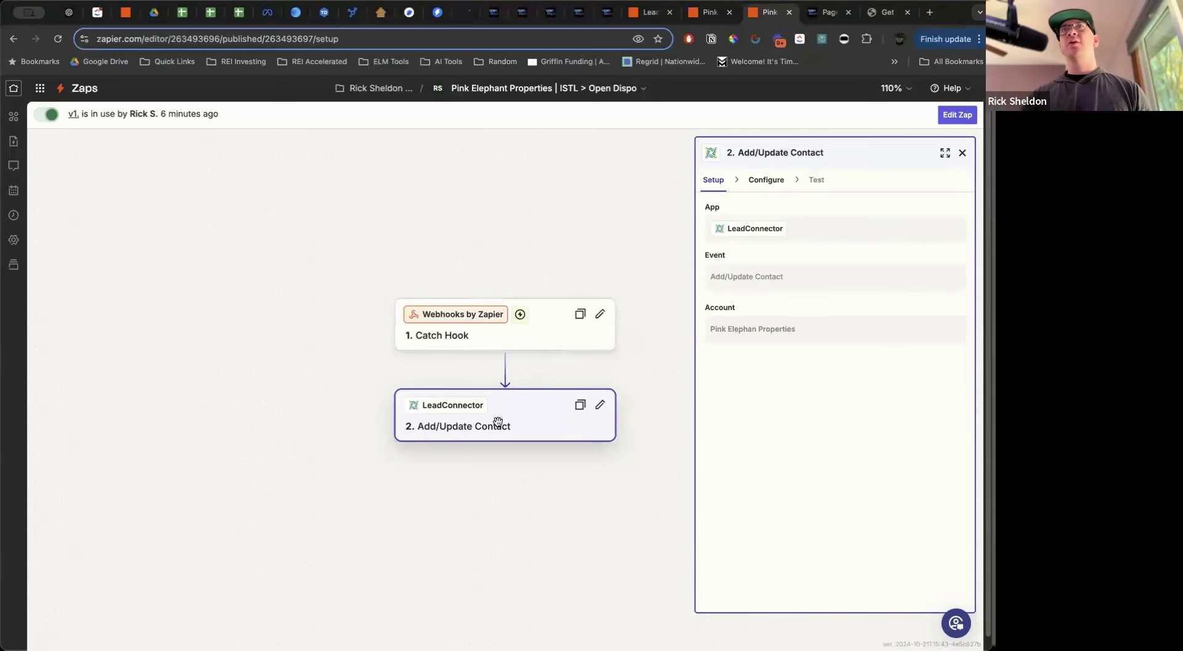
left_click(766, 180)
left_click(716, 180)
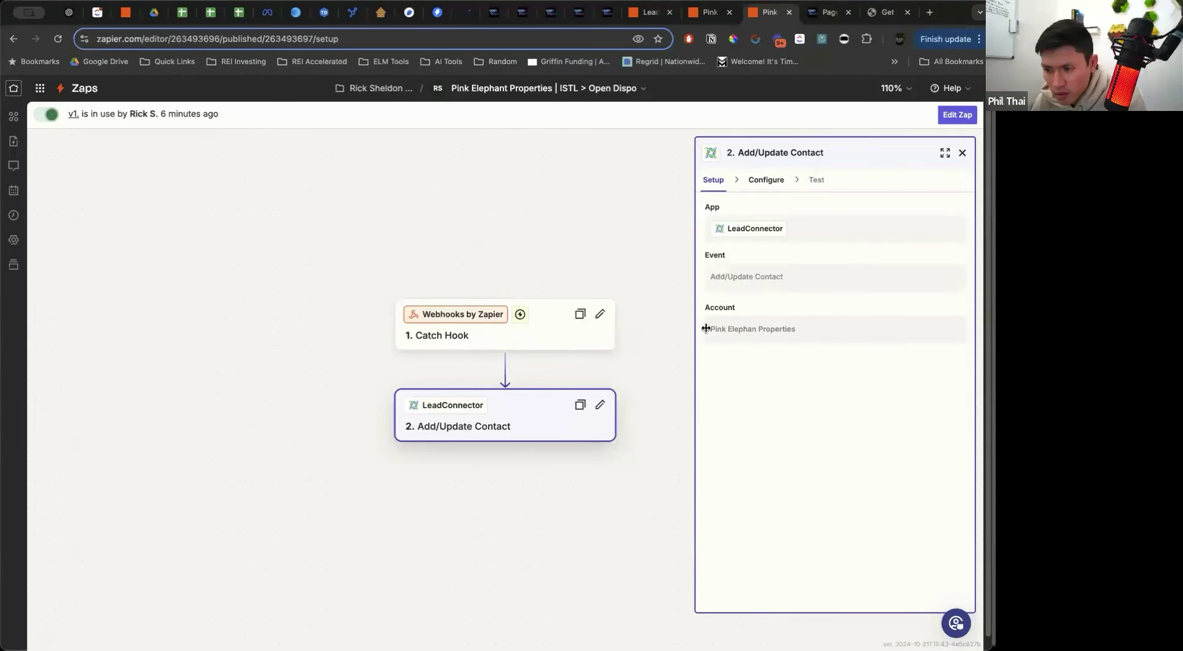
Switch to Open Dispo, open the newest ispeedtolead-tagged test contact and check its conversation activity
left_click(607, 12)
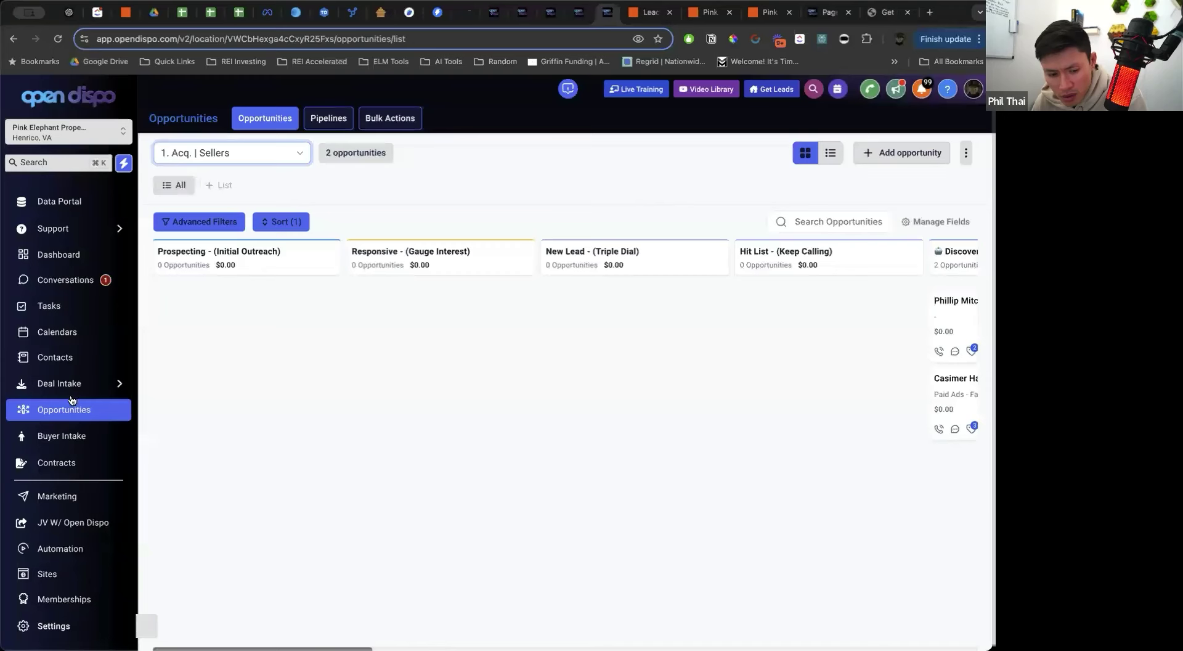
left_click(56, 358)
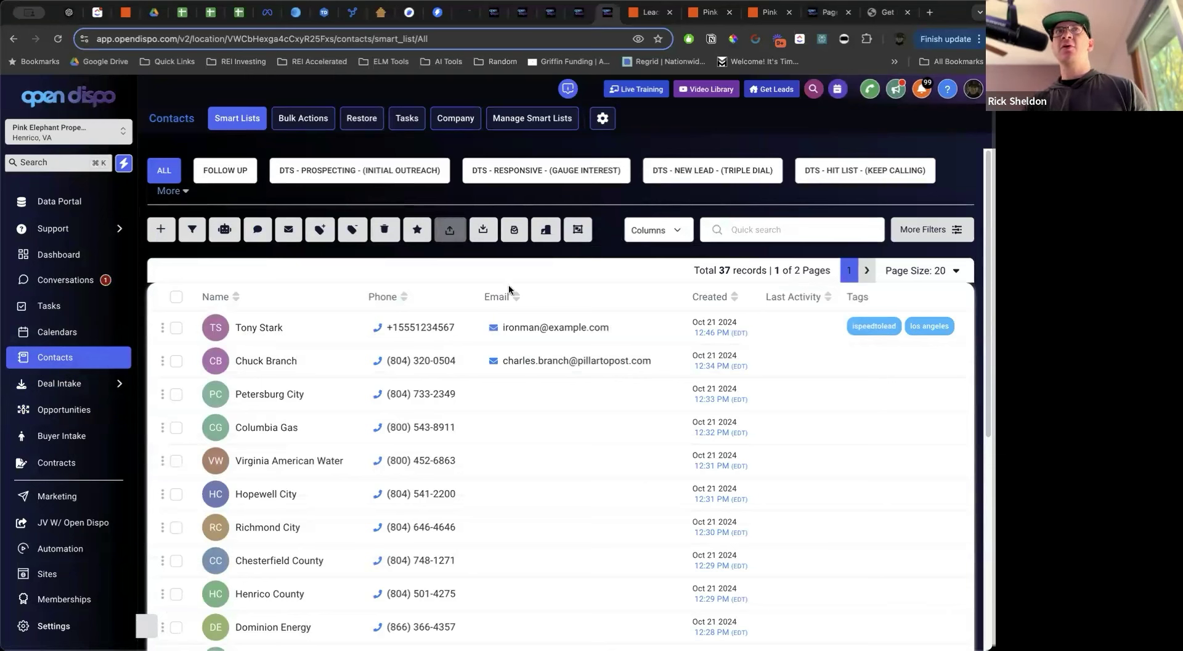
left_click(274, 331)
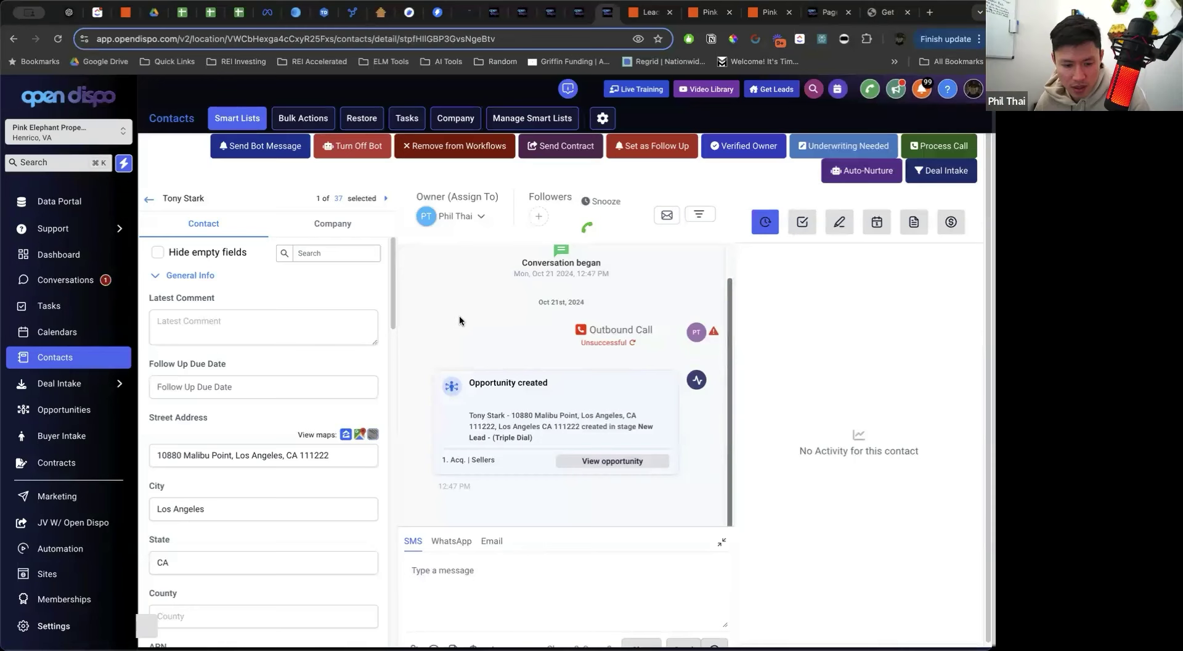
scroll(456, 321, "down", 2)
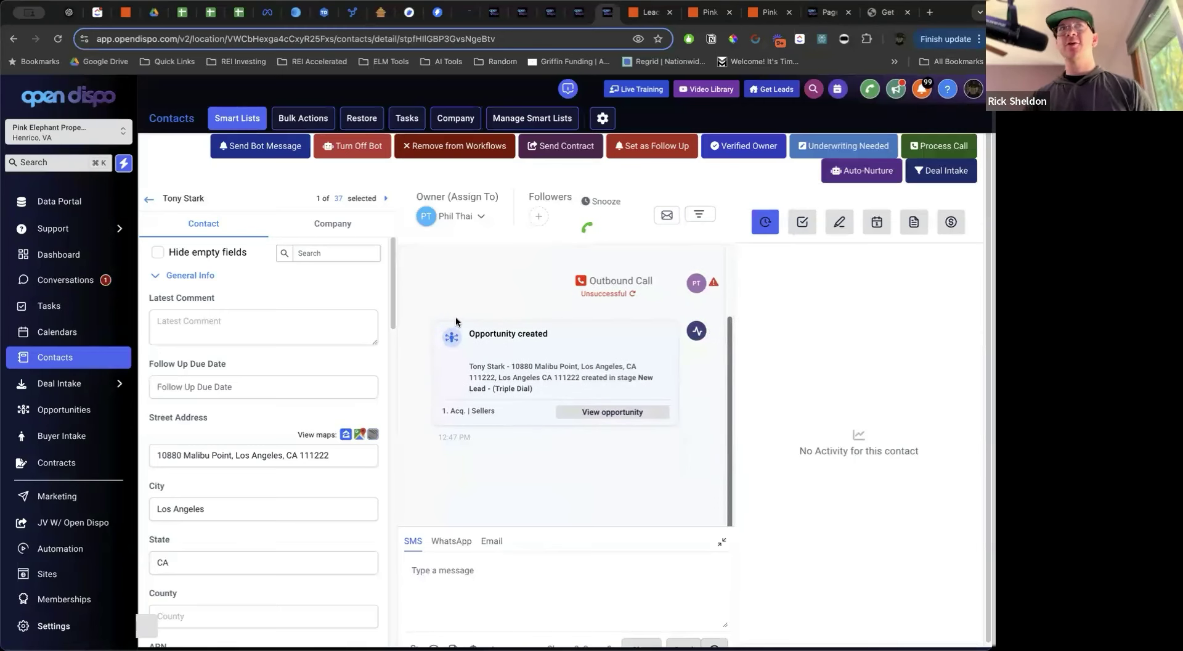
Look through the test contact's field sections, reload the record, and check the General Info section again
left_click(155, 282)
scroll(246, 326, "down", 10)
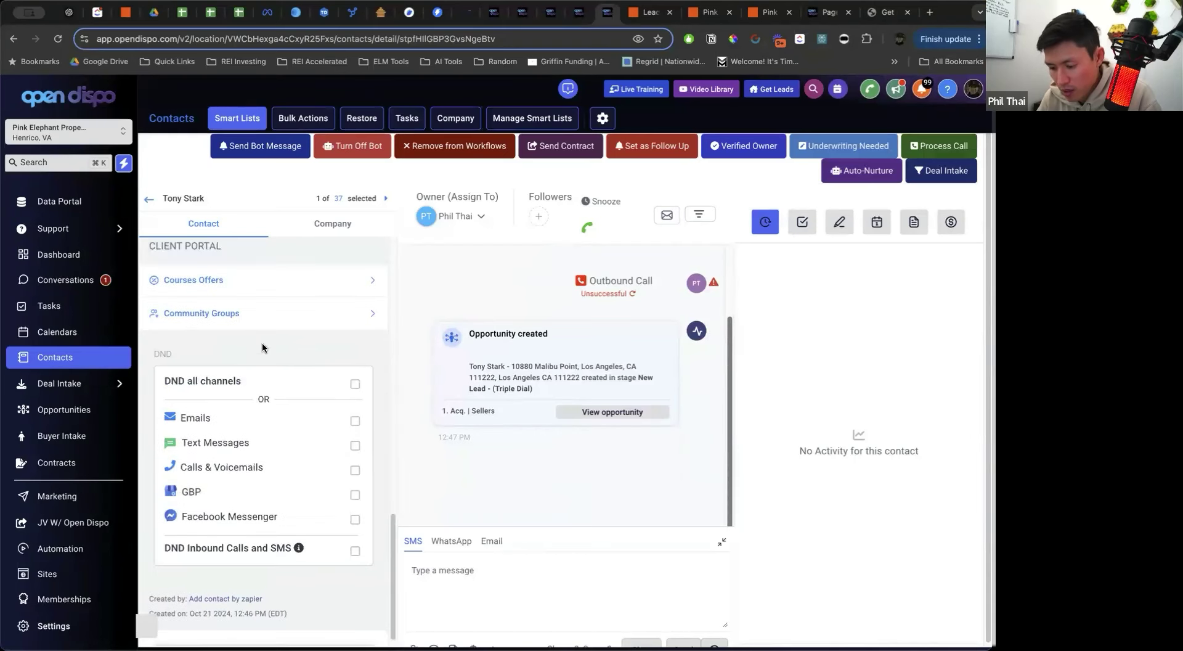
scroll(263, 348, "up", 10)
left_click(58, 38)
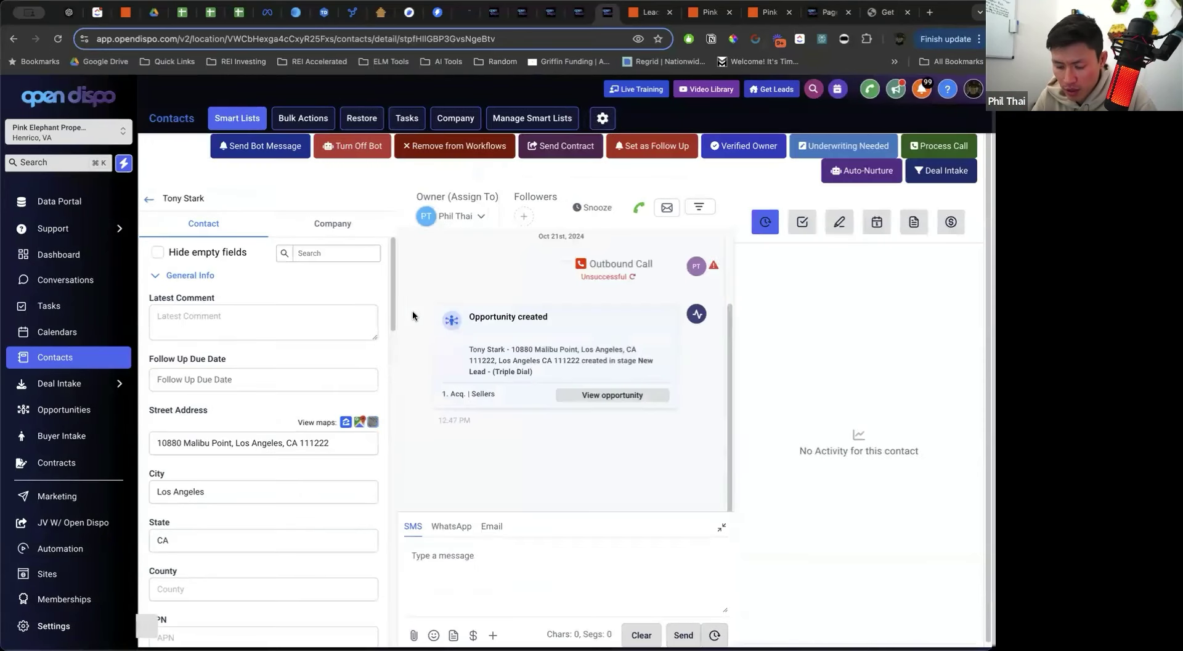
left_click(154, 278)
scroll(246, 352, "down", 15)
scroll(246, 351, "up", 15)
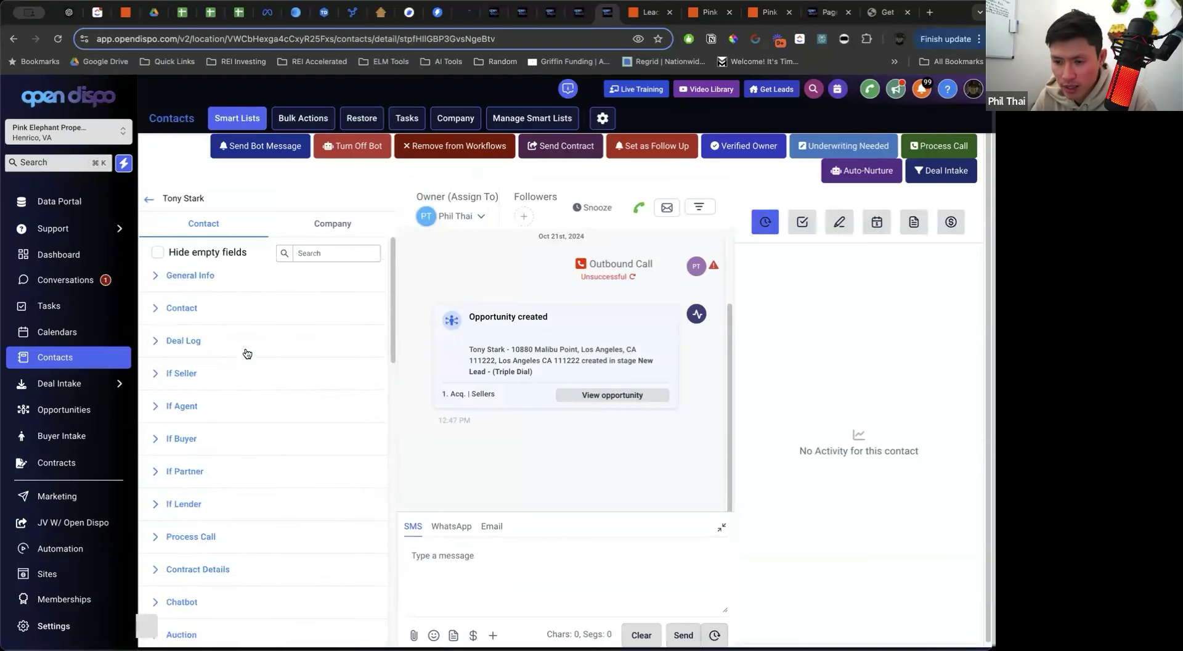
left_click(155, 277)
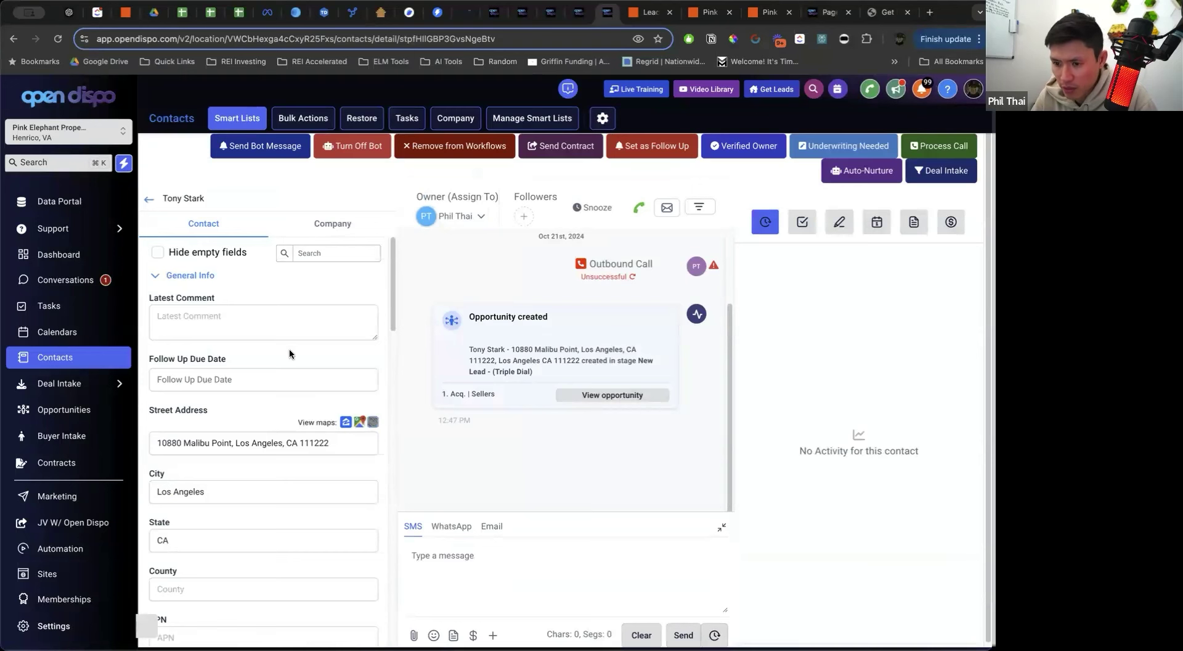
Check the 1. Acq. | Sellers opportunities board and open the DTS | 5 SMS Over 10 Days | Initial AI Outreach workflow from the Direct-to-Seller | Outbound folder
left_click(61, 411)
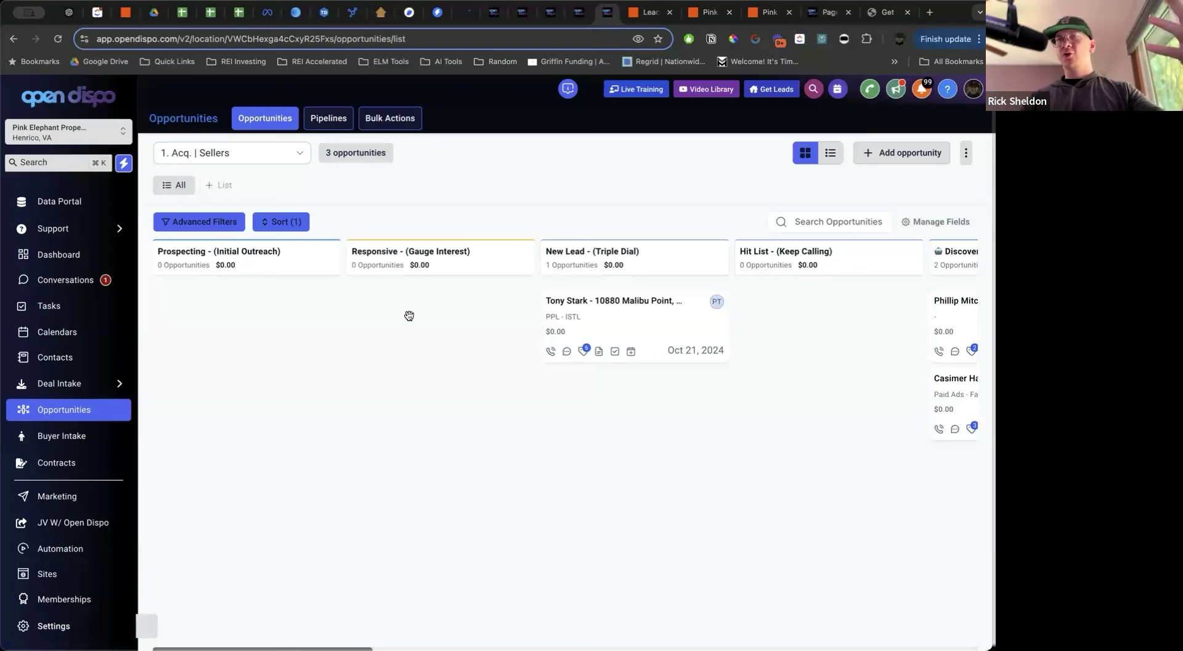
left_click(78, 553)
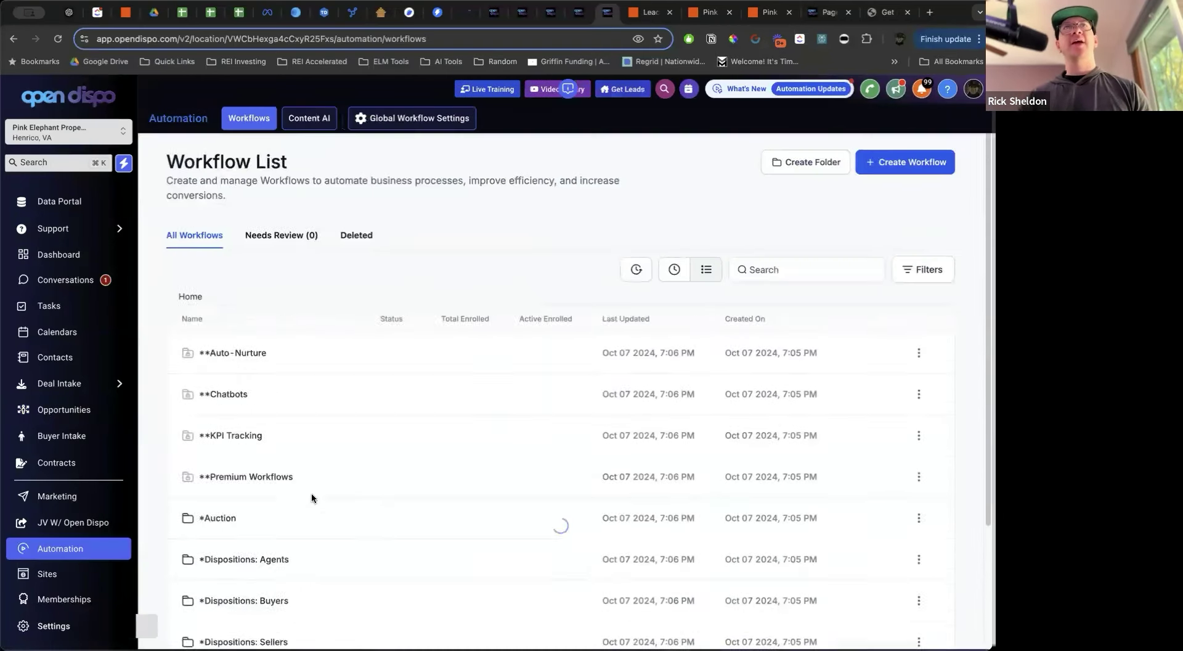
scroll(312, 496, "down", 3)
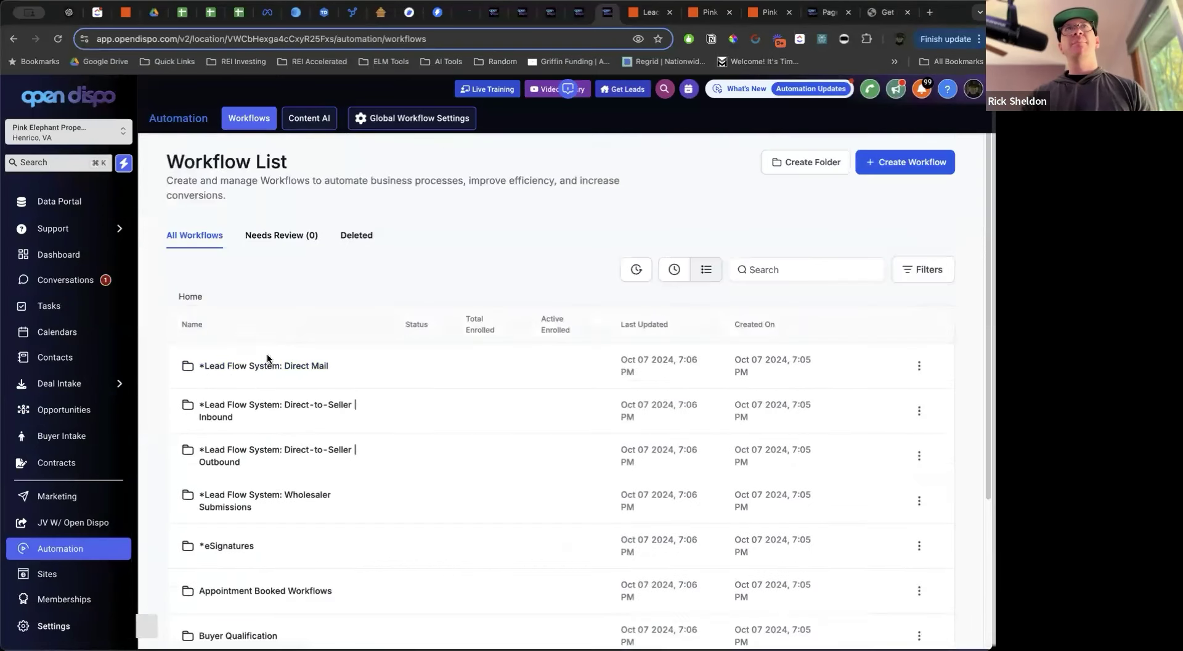
left_click(250, 454)
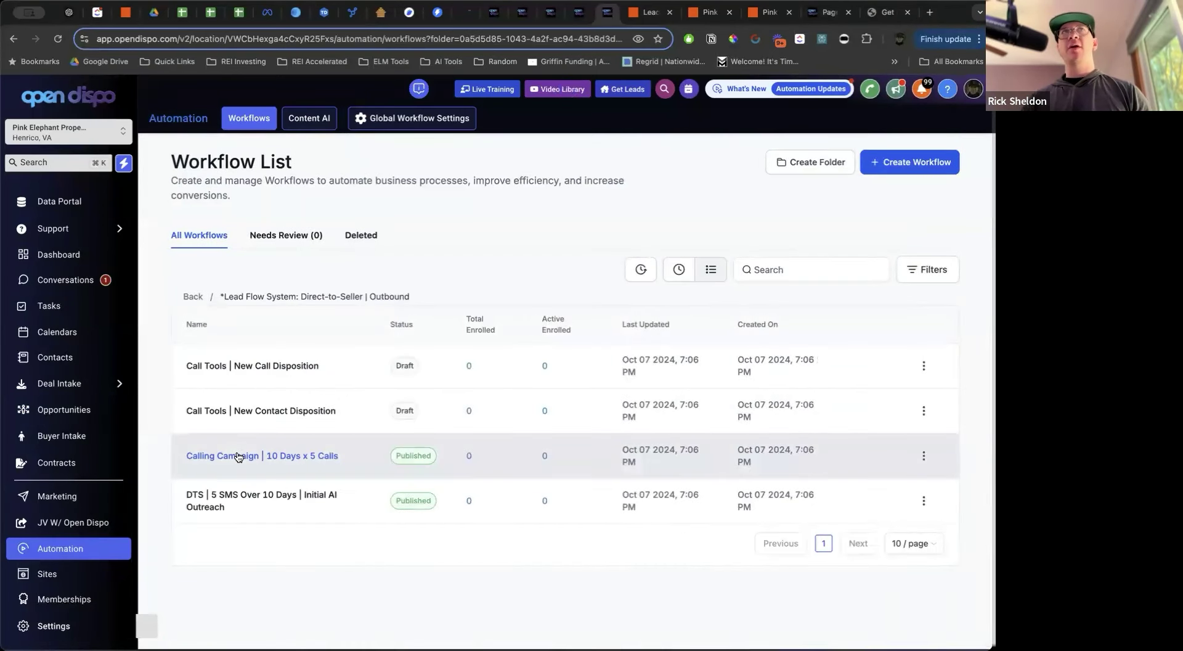
left_click(242, 502)
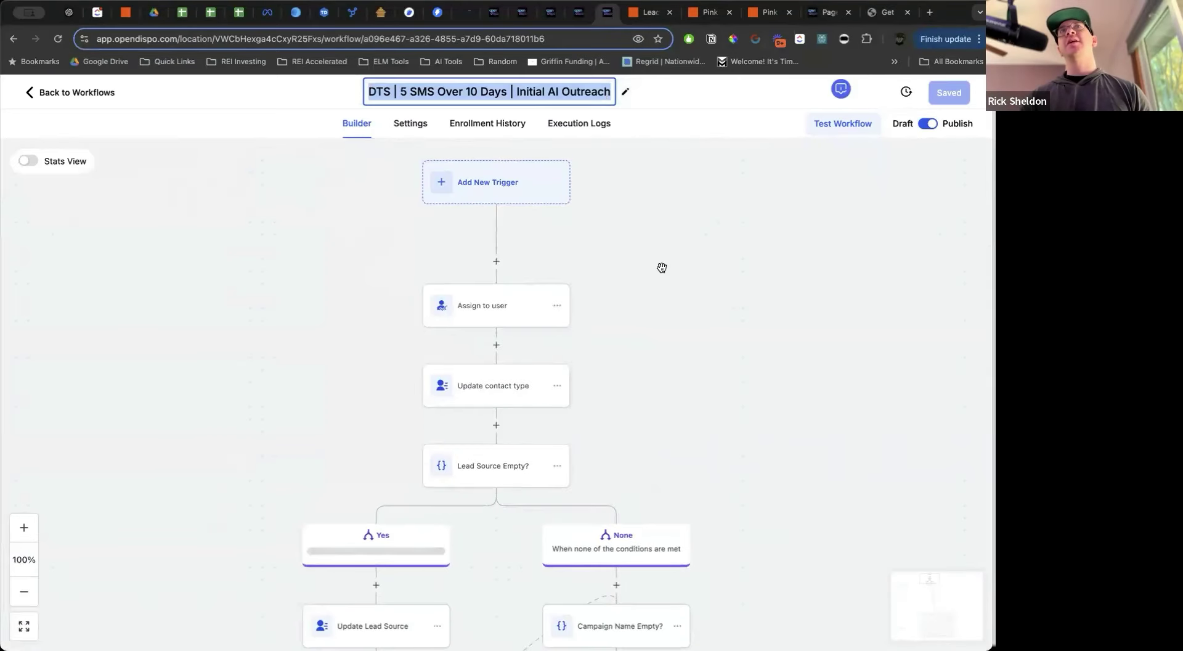
Examine the Probate branch's Update Active Bot, Add Tag and SMS actions and its follow-up sequence, and return to the workflow list
scroll(641, 284, "down", 3)
scroll(641, 293, "down", 5)
scroll(641, 293, "down", 15)
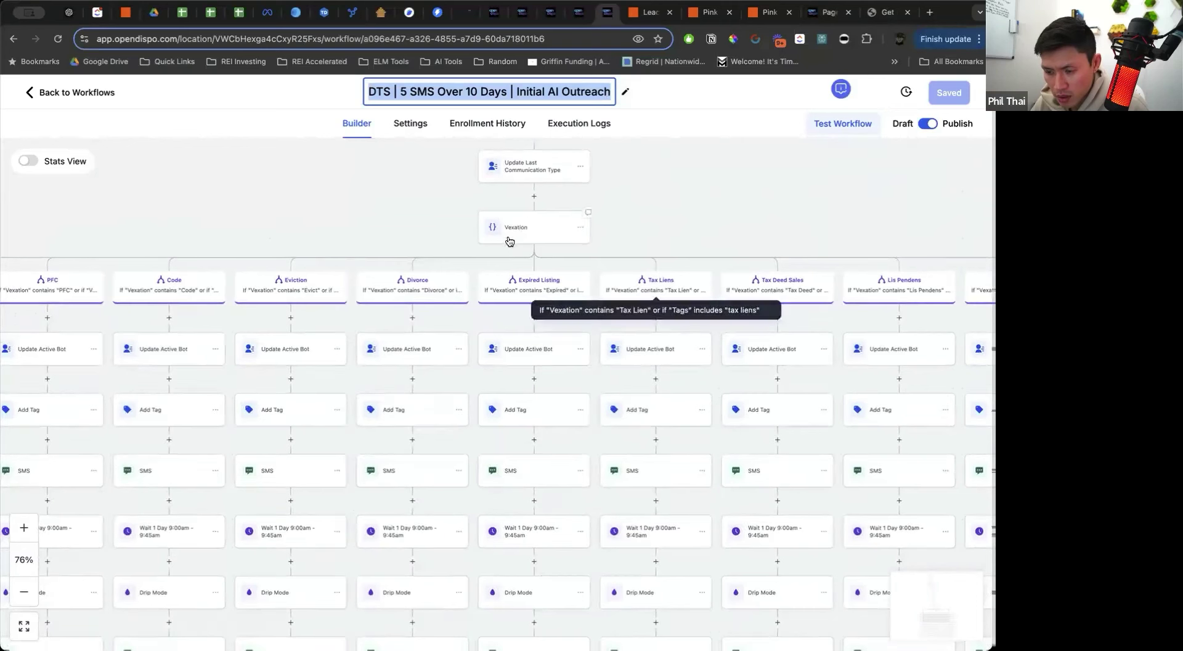
scroll(511, 230, "left", 6)
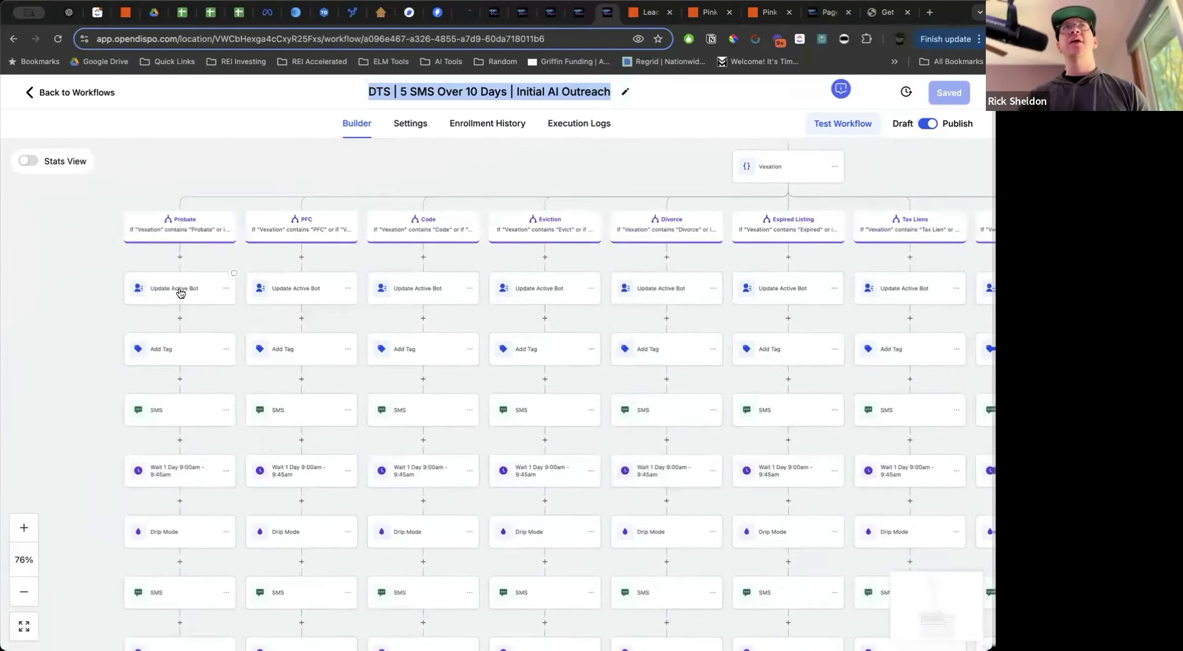
left_click(180, 293)
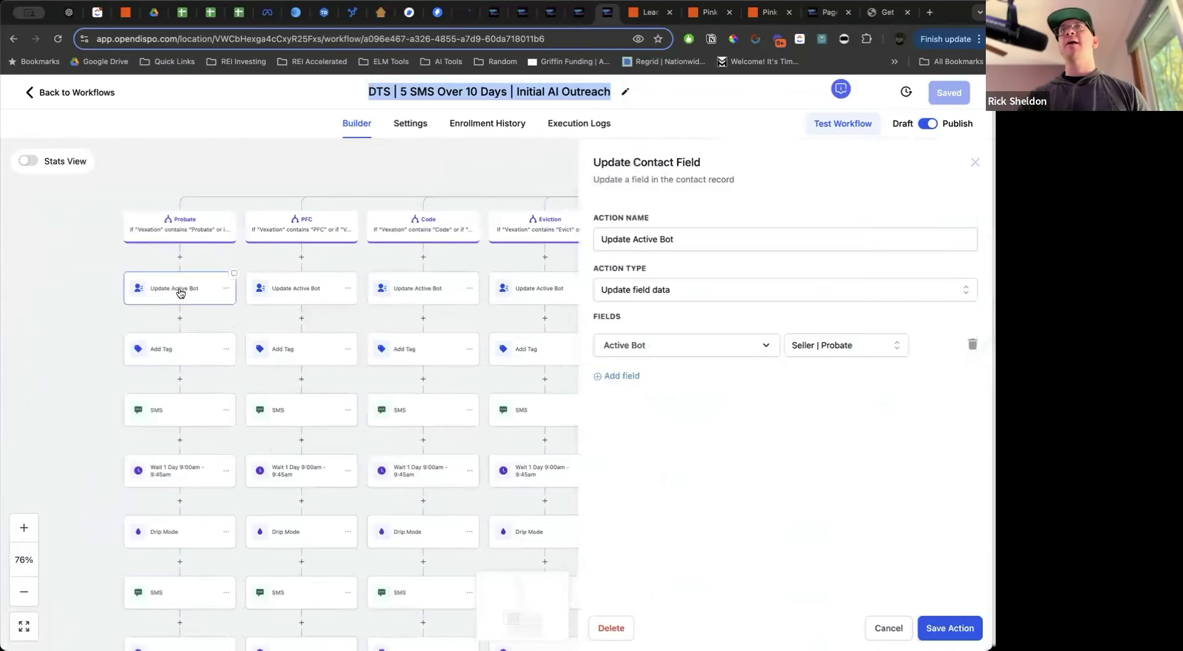
left_click(180, 358)
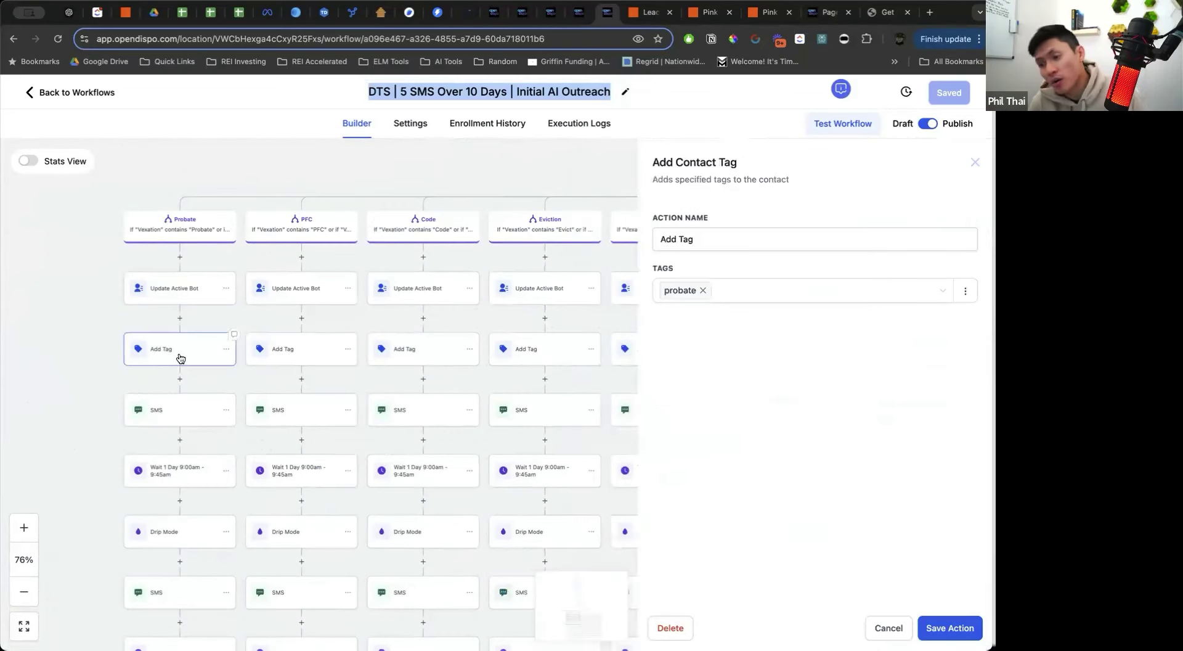
left_click(175, 424)
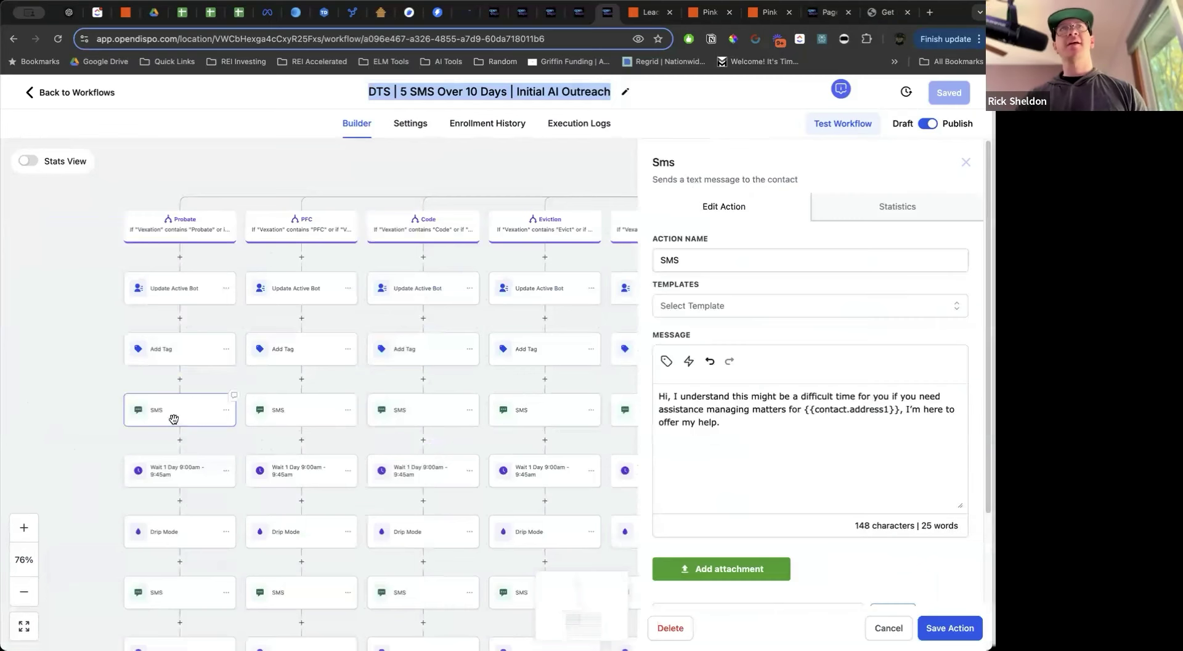
scroll(175, 424, "down", 5)
scroll(175, 424, "down", 6)
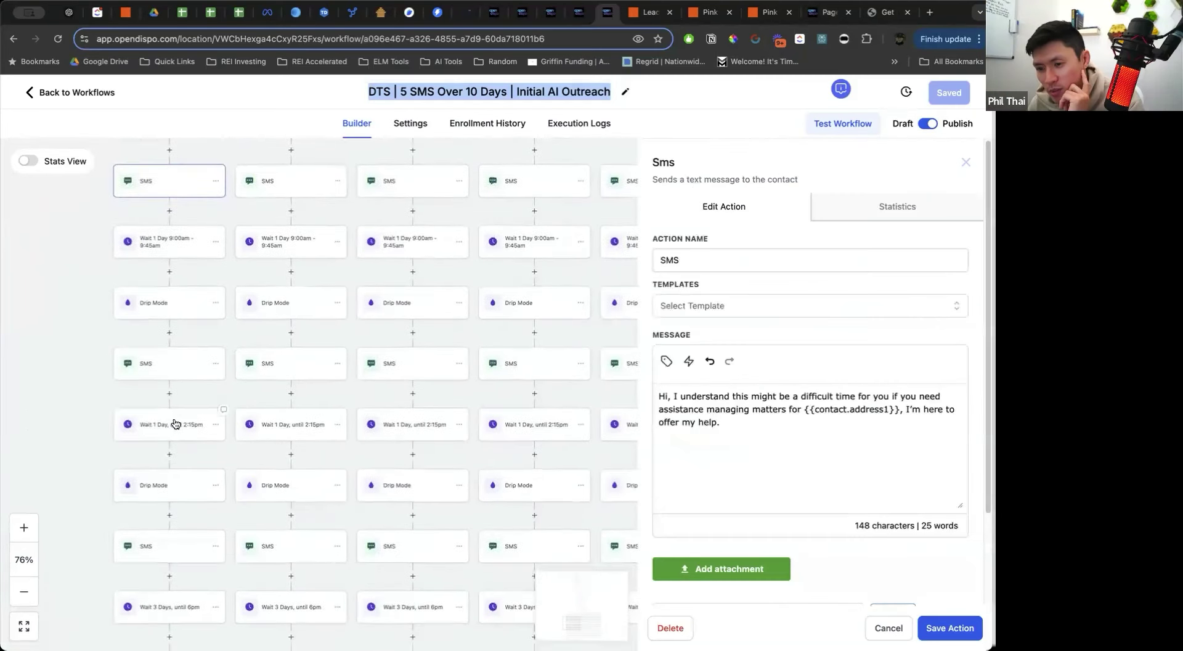
scroll(175, 424, "down", 1)
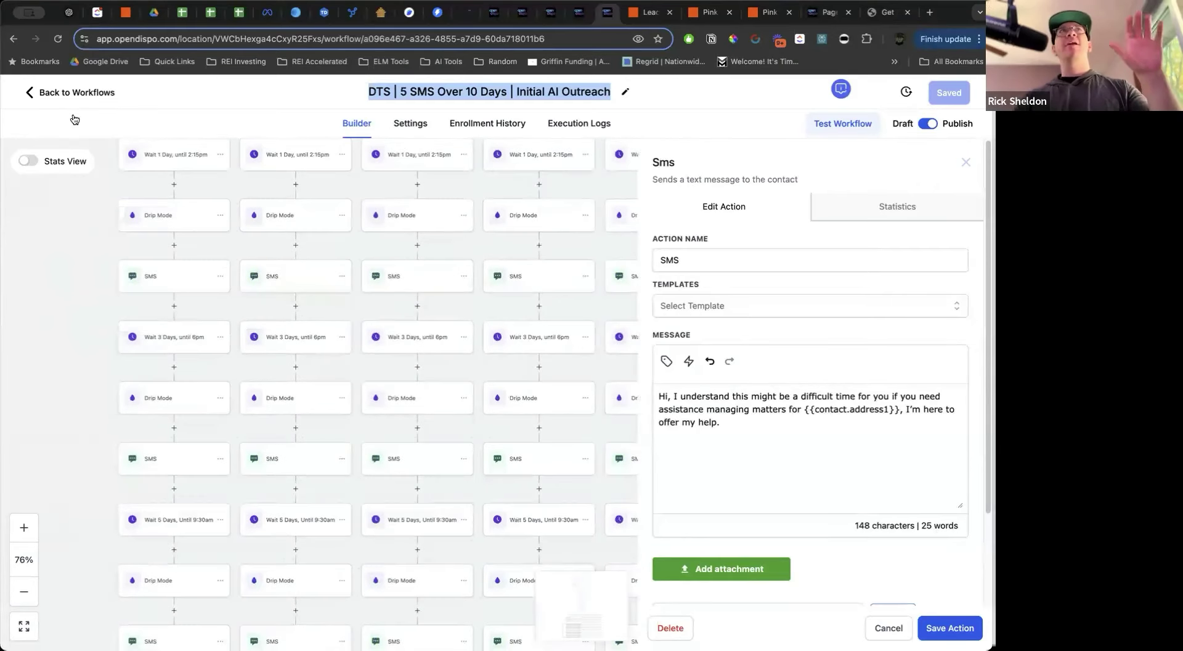
left_click(74, 94)
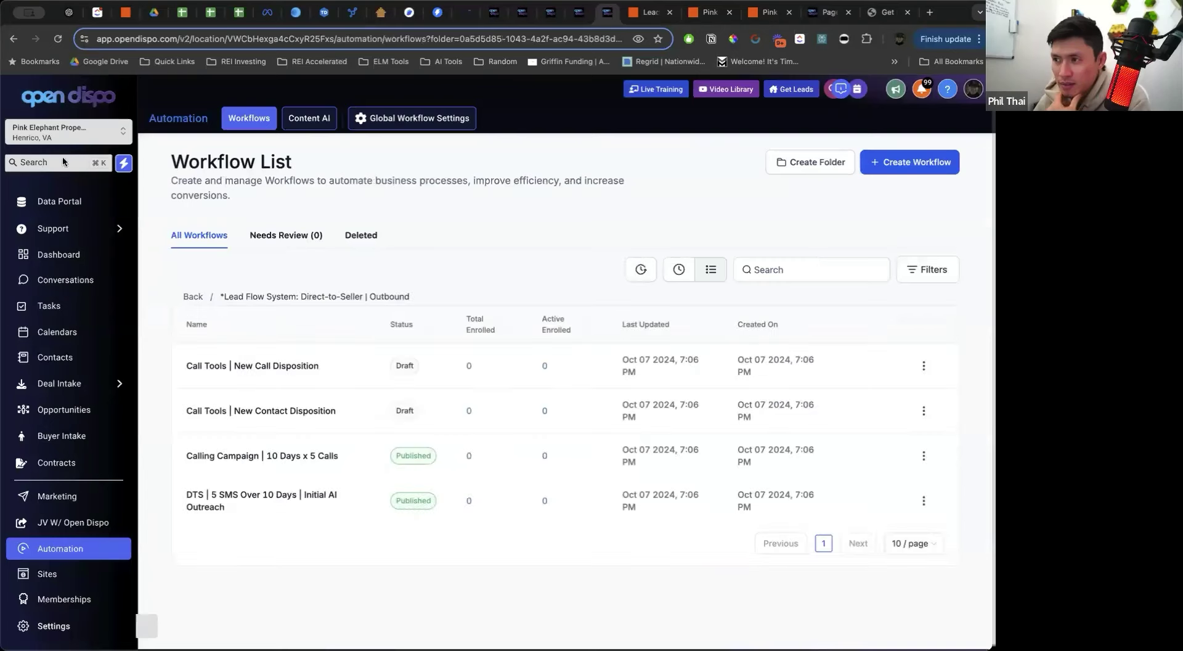
Collapse the Prospecting and Responsive stages on the 1. Acq. | Sellers opportunities board
left_click(80, 409)
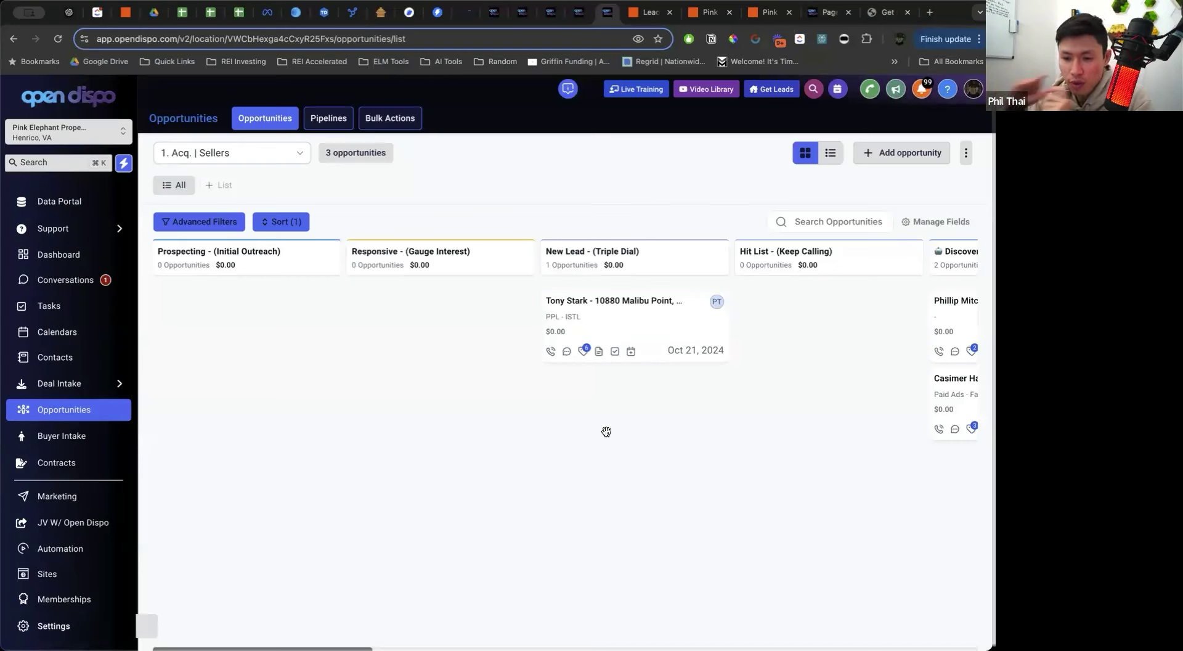
mouse_move(584, 352)
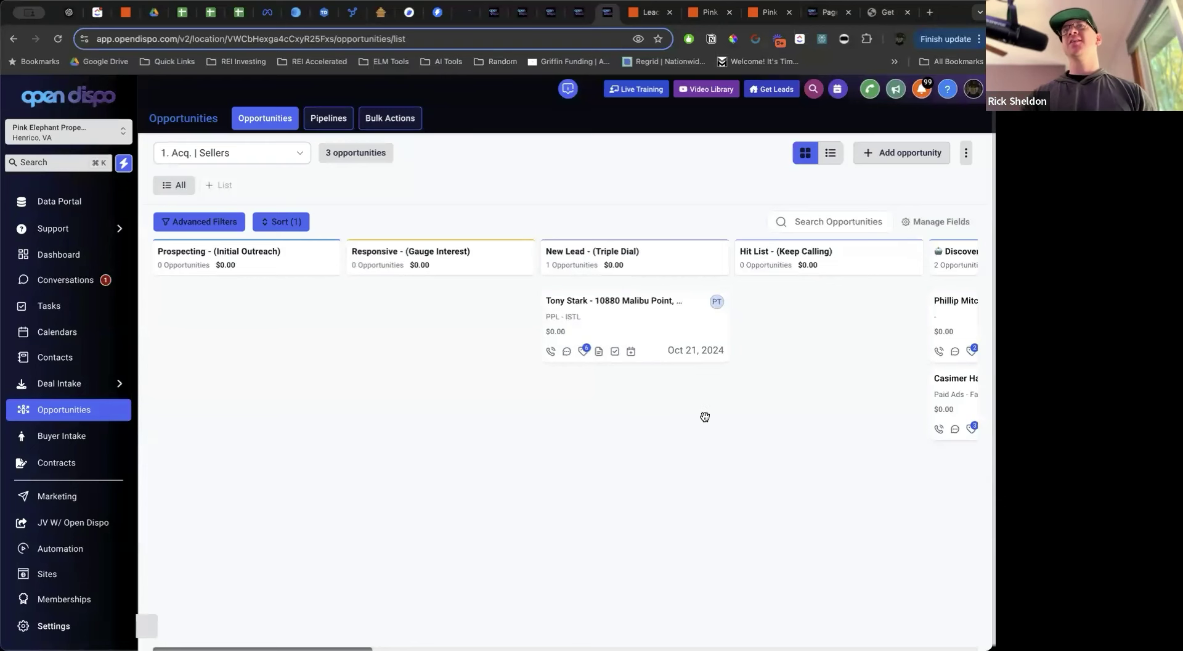
scroll(705, 417, "right", 3)
scroll(705, 416, "right", 2)
scroll(261, 265, "left", 5)
left_click(261, 265)
left_click(357, 253)
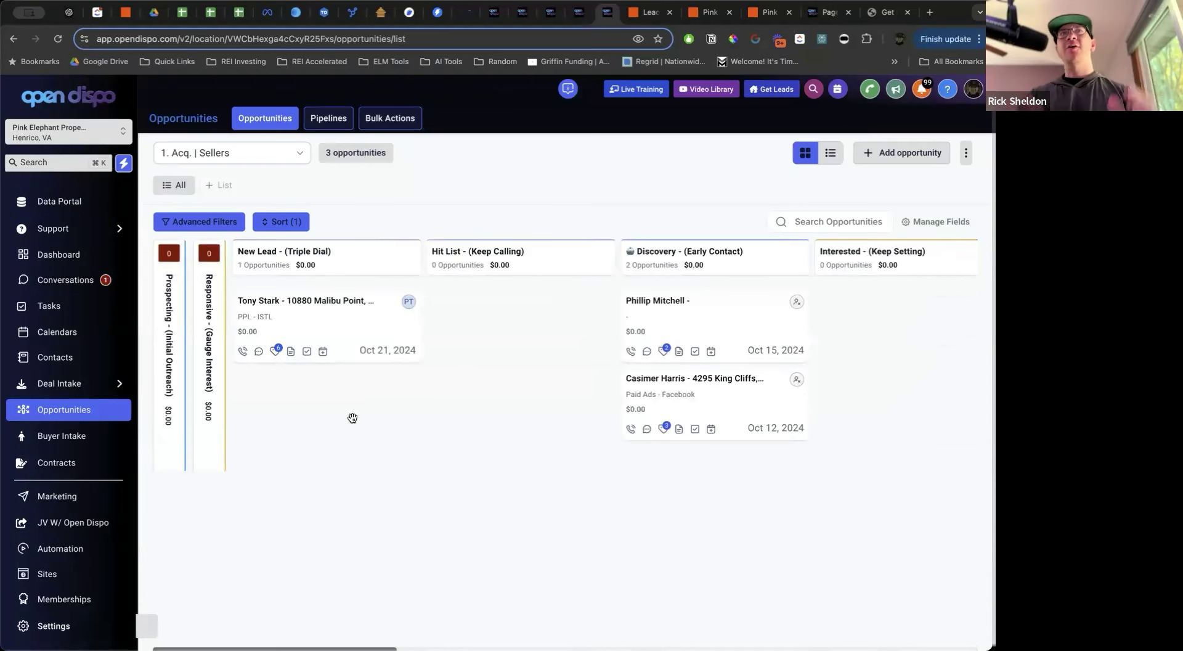
Open the test lead's contact record from its New Lead - (Triple Dial) opportunity and check the outbound call entry
left_click(299, 300)
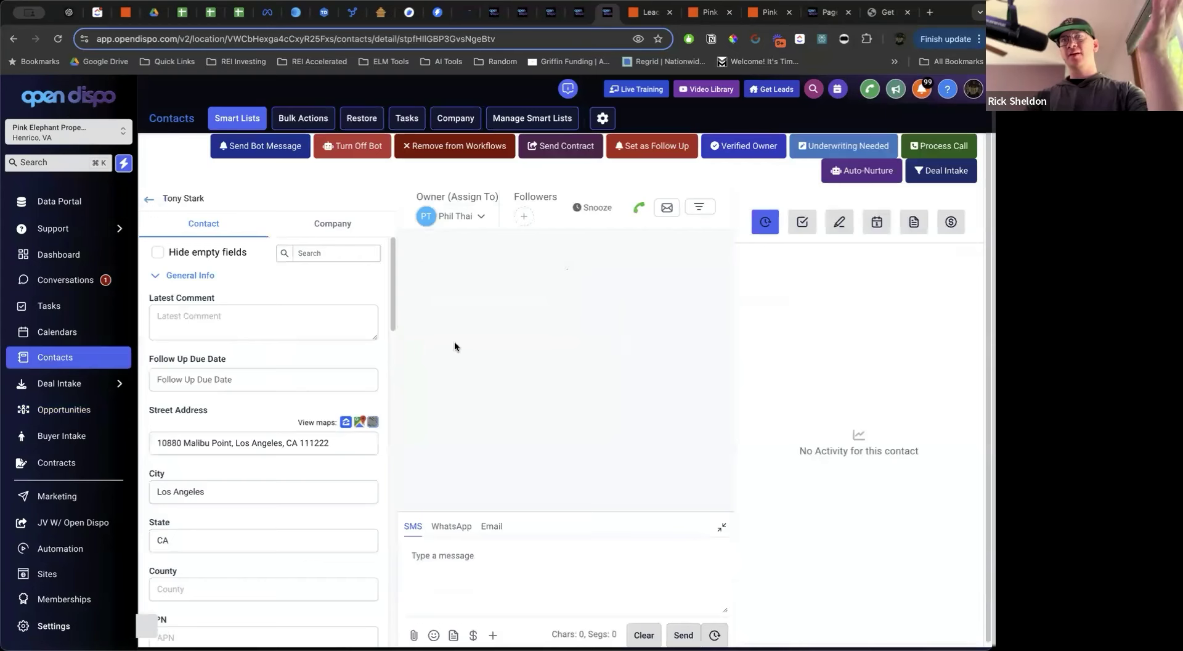
left_click_drag(584, 258, 685, 266)
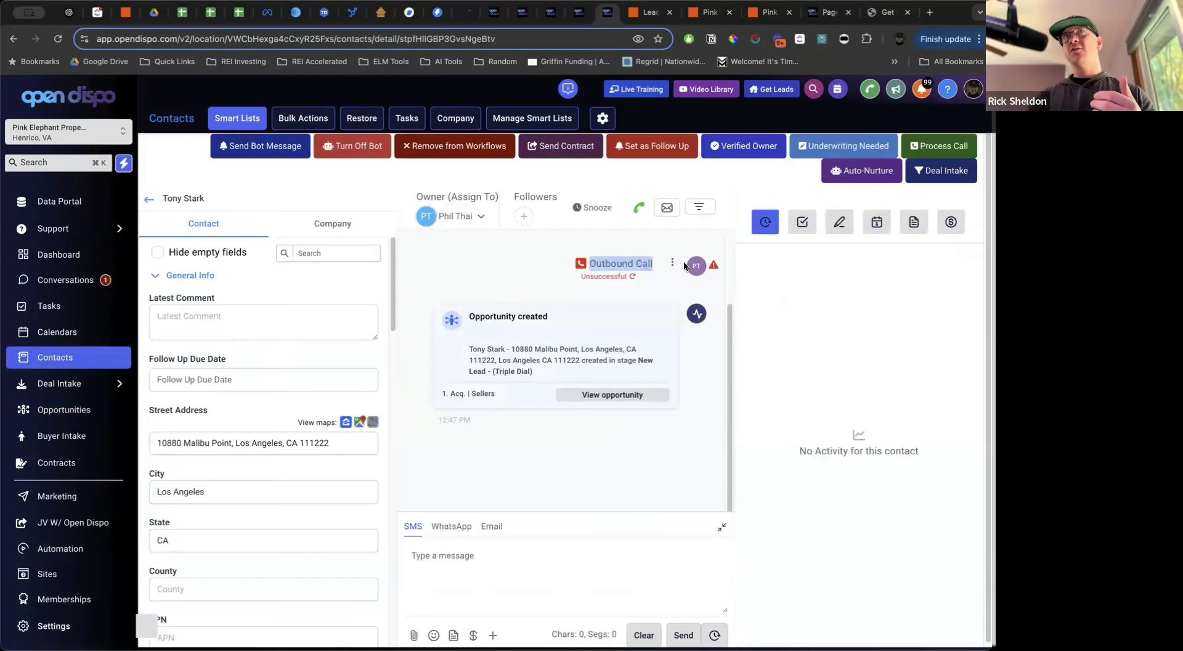
left_click(605, 289)
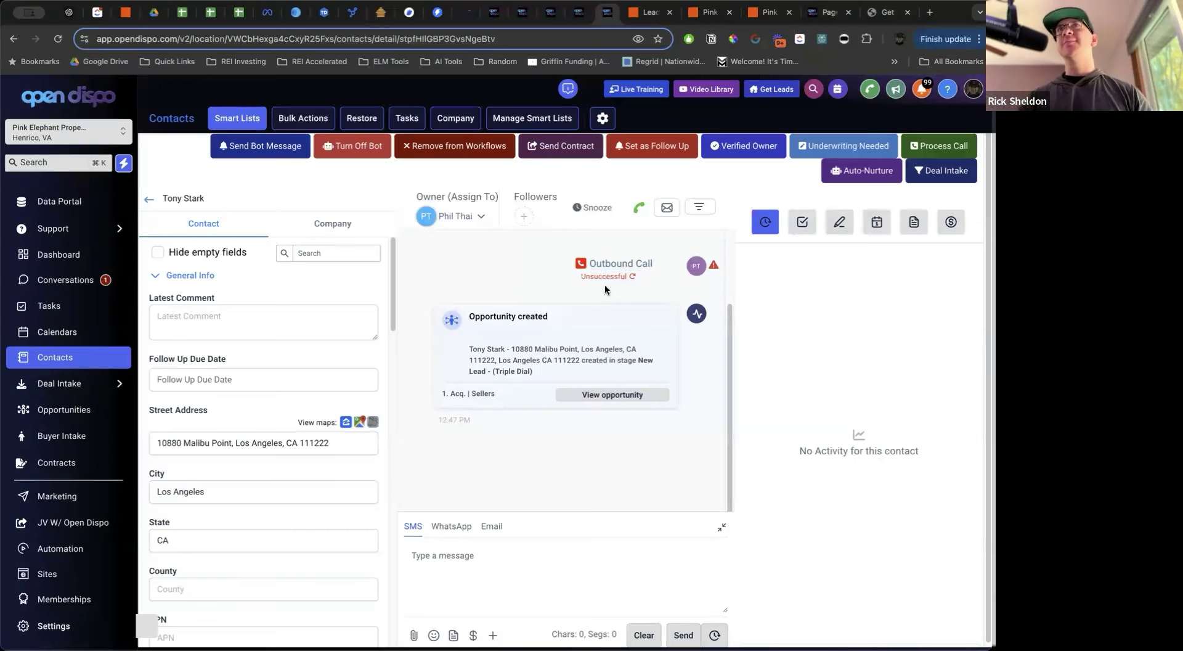
left_click_drag(589, 263, 654, 267)
left_click(654, 267)
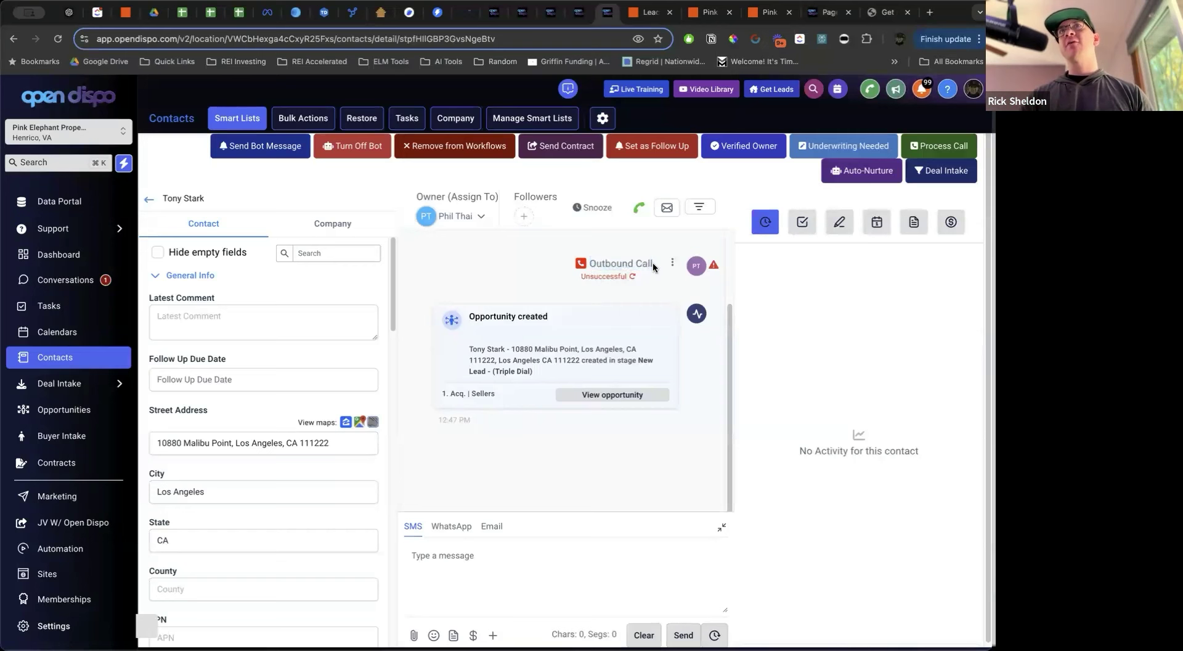
Open the Process Call form for the test contact and look through its seller, property and condition questions
left_click(949, 146)
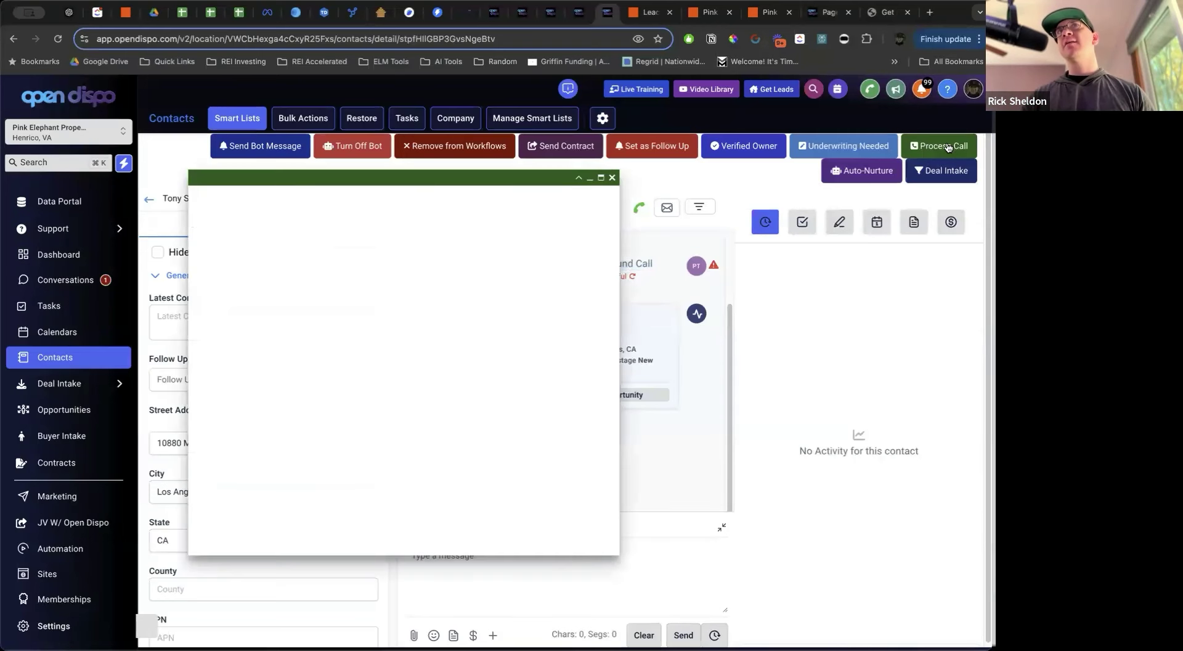
left_click_drag(483, 176, 743, 191)
scroll(768, 343, "down", 1)
scroll(768, 343, "up", 1)
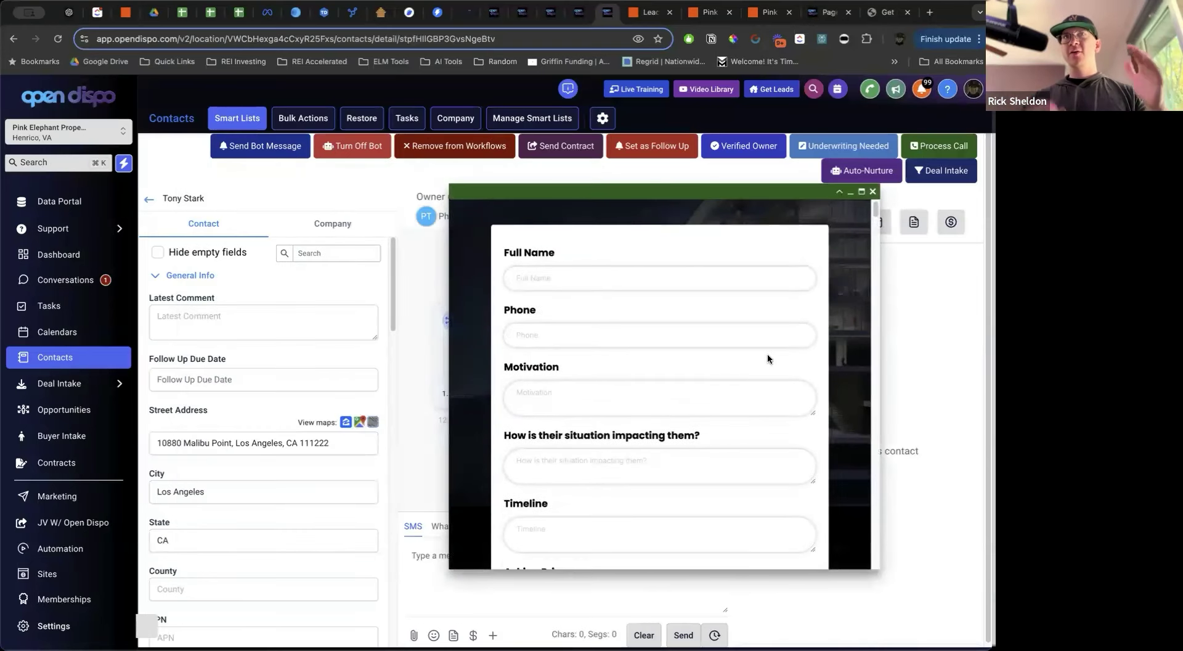
scroll(768, 358, "down", 6)
scroll(767, 357, "down", 5)
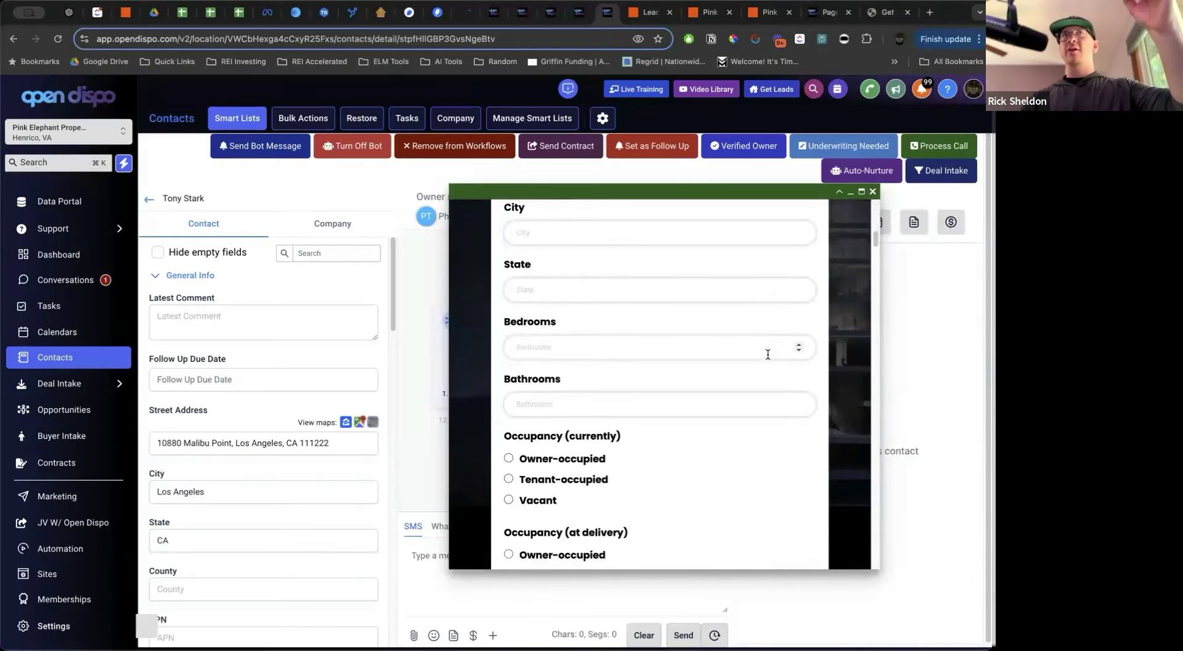
scroll(767, 354, "down", 5)
scroll(768, 357, "down", 5)
scroll(768, 357, "down", 5)
scroll(768, 358, "down", 10)
scroll(767, 358, "down", 10)
scroll(767, 353, "down", 8)
scroll(557, 341, "up", 3)
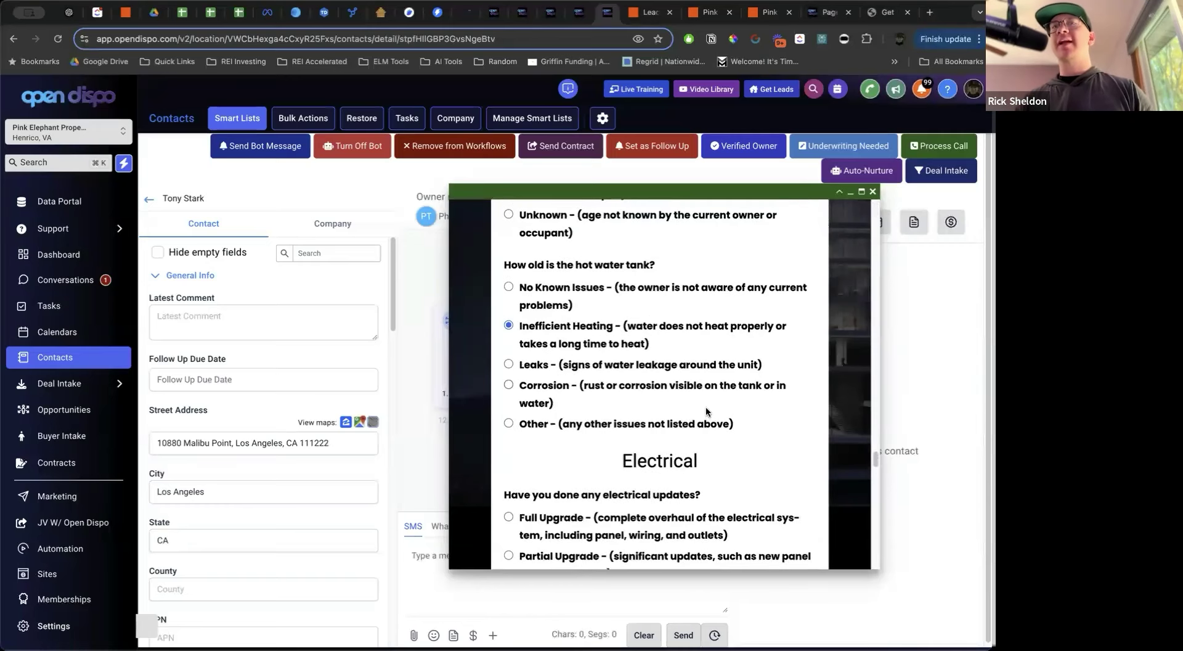
scroll(687, 395, "up", 1)
scroll(688, 396, "up", 10)
scroll(687, 395, "up", 2)
Try the Windows Age answers 5-10 years and Less than 5 years, look through the remaining condition questions, and close the Process Call form
left_click(678, 345)
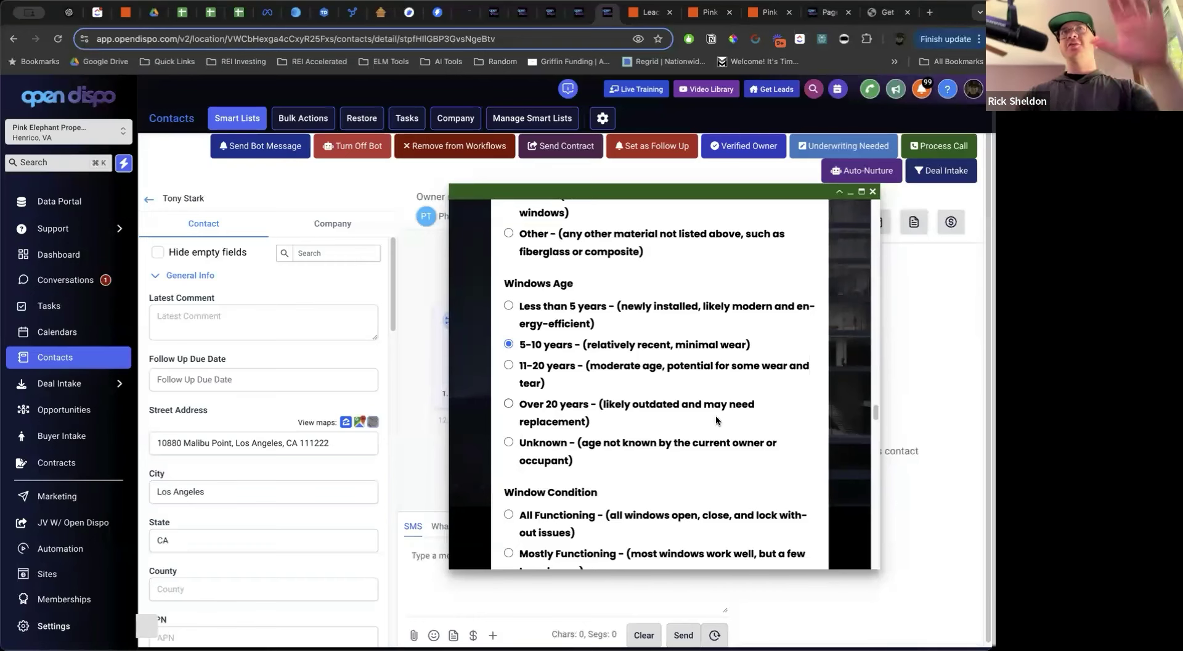
left_click(553, 315)
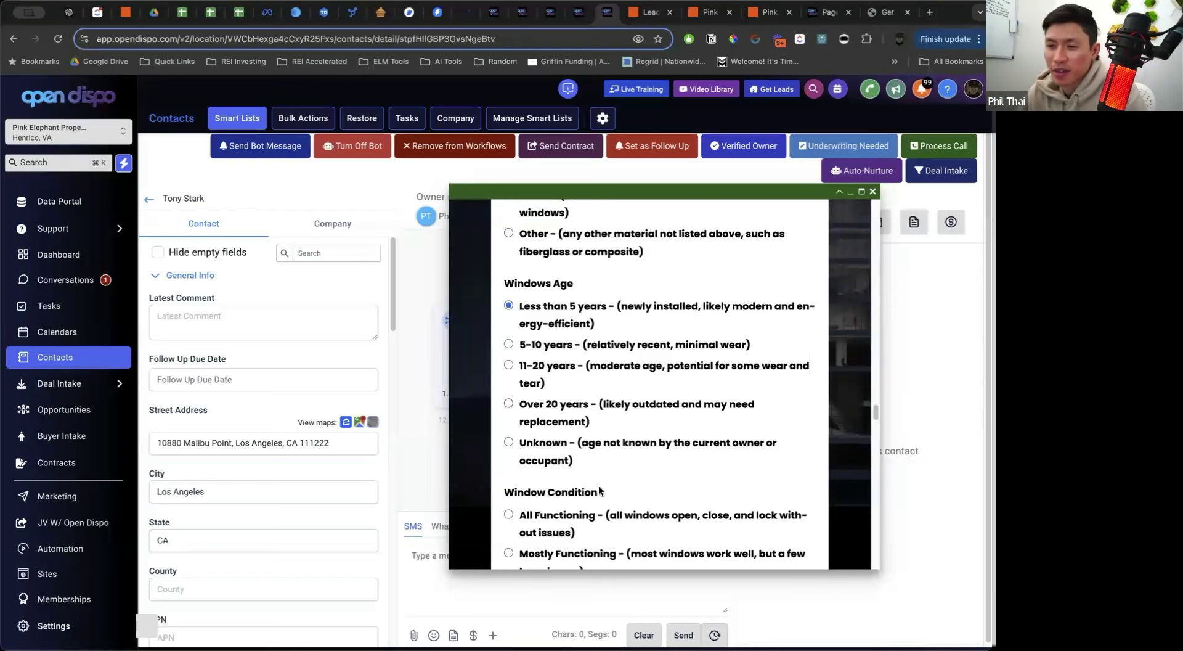
scroll(819, 405, "down", 1)
scroll(819, 405, "down", 8)
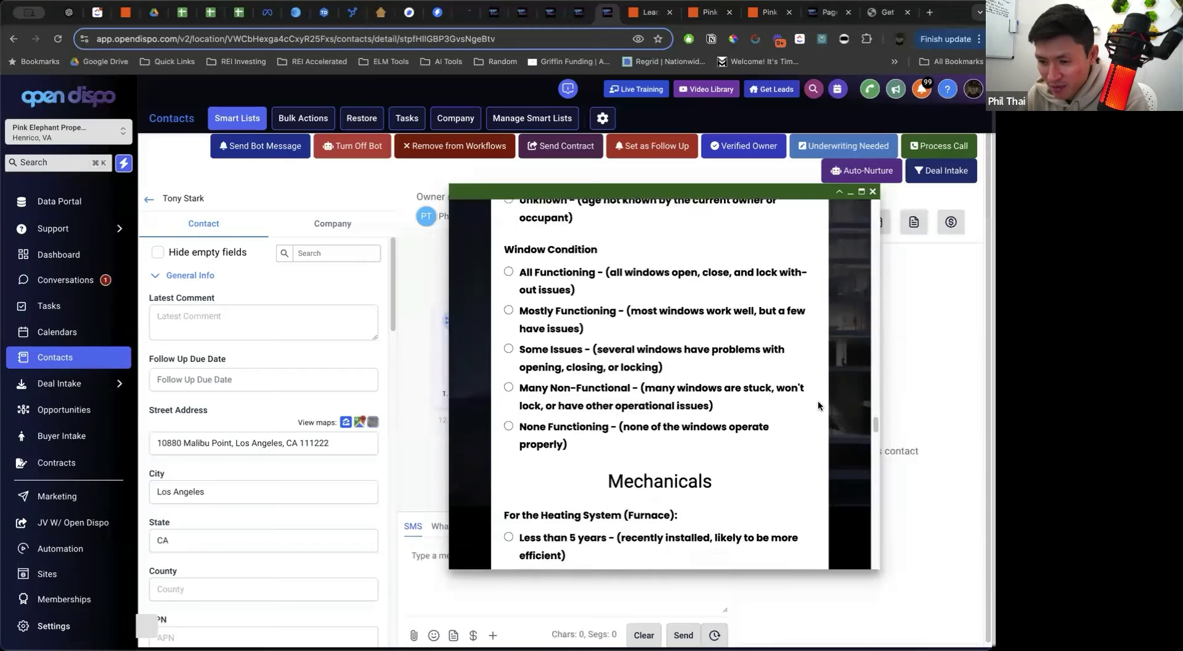
scroll(818, 405, "down", 20)
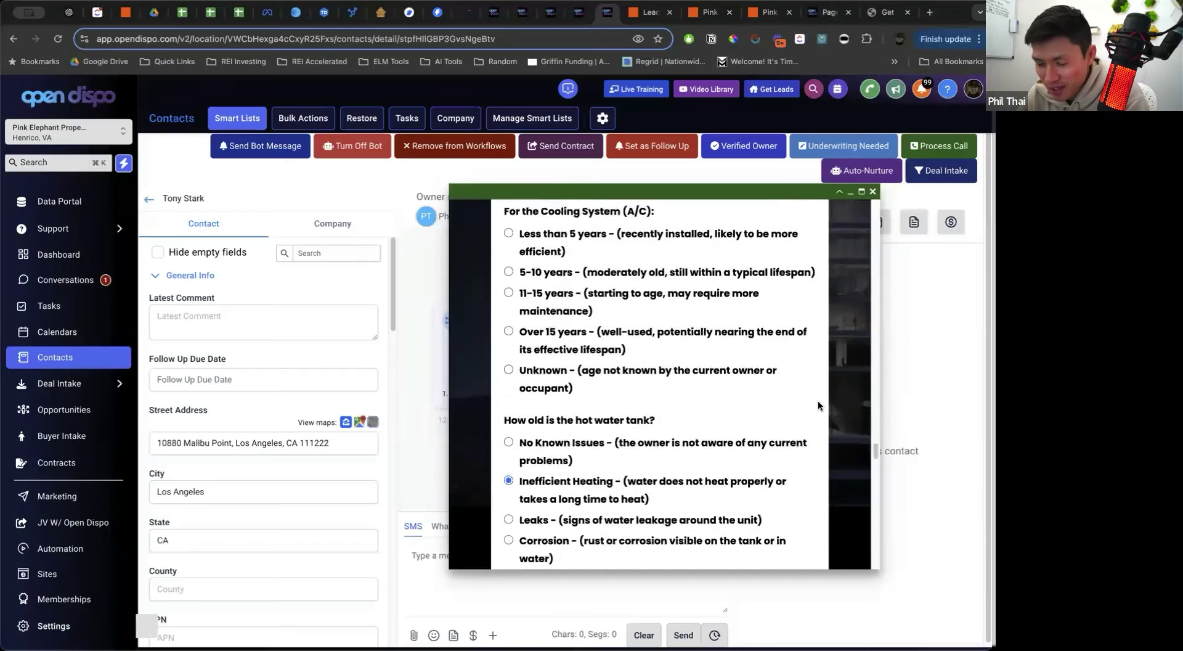
scroll(819, 406, "down", 10)
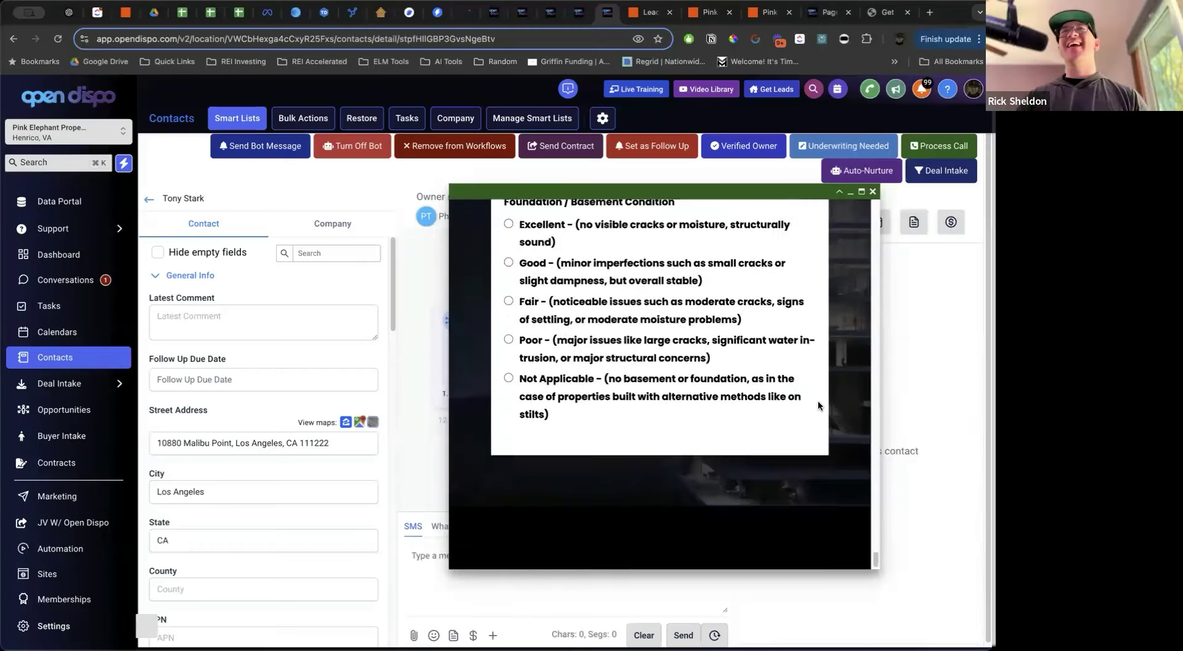
scroll(818, 406, "up", 15)
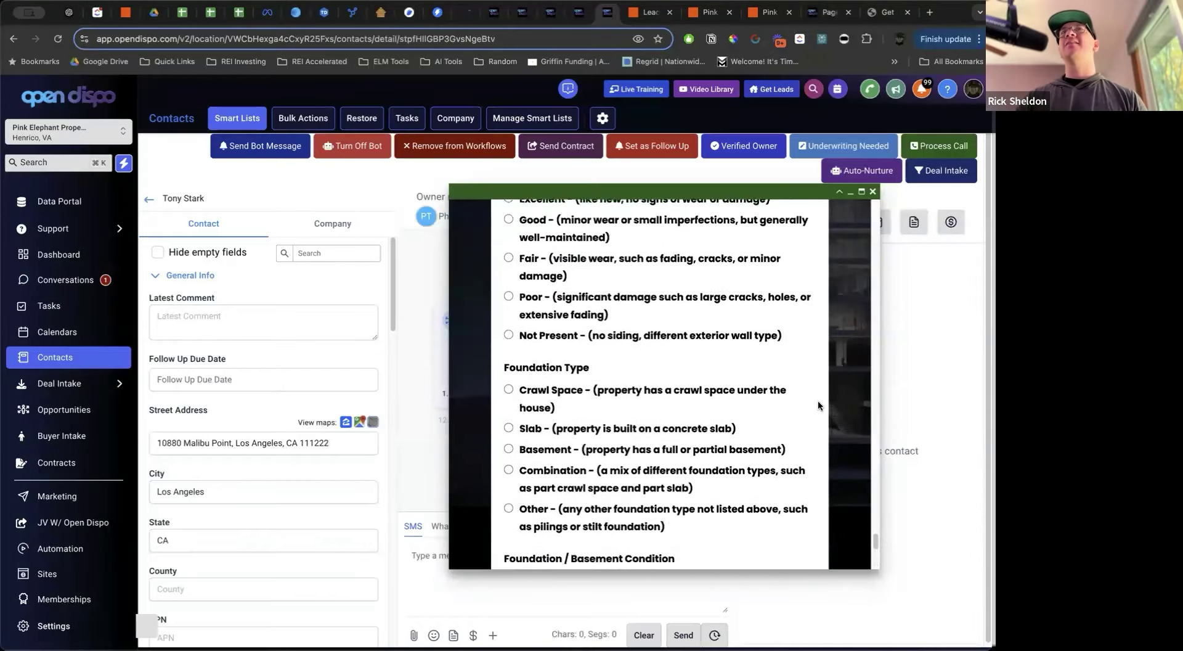
scroll(834, 372, "up", 3)
left_click(872, 192)
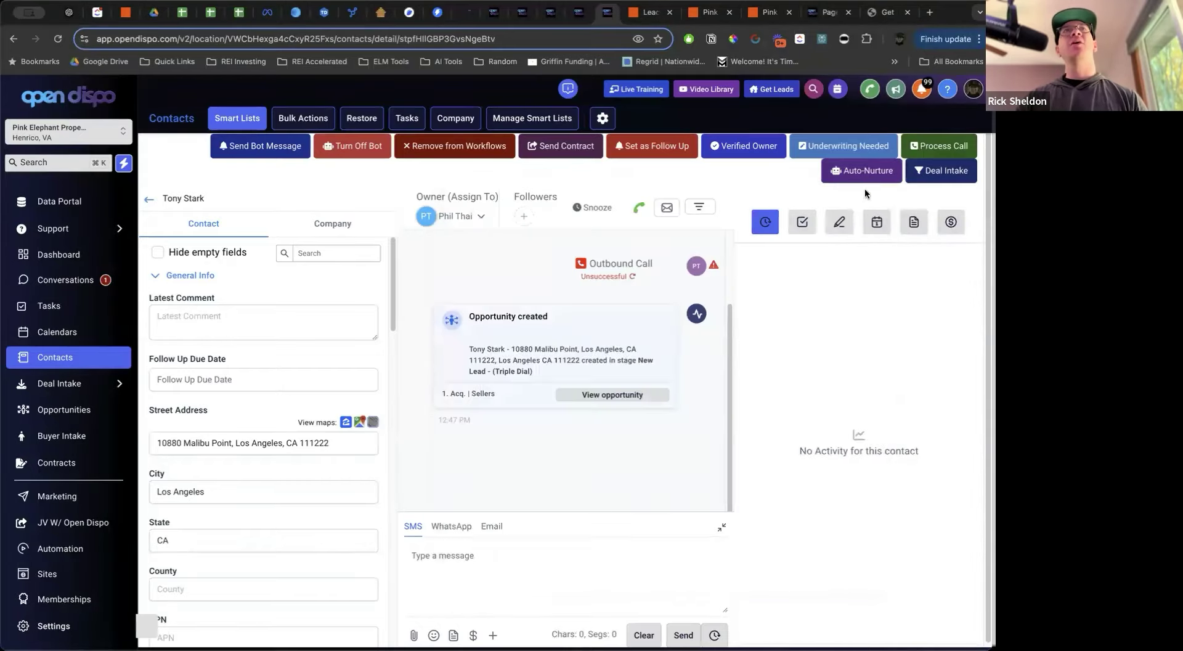
Set the test contact's Seller Disposition to Discovery - (Early Contact) in the If Seller section
left_click(179, 275)
left_click(183, 373)
scroll(309, 362, "down", 3)
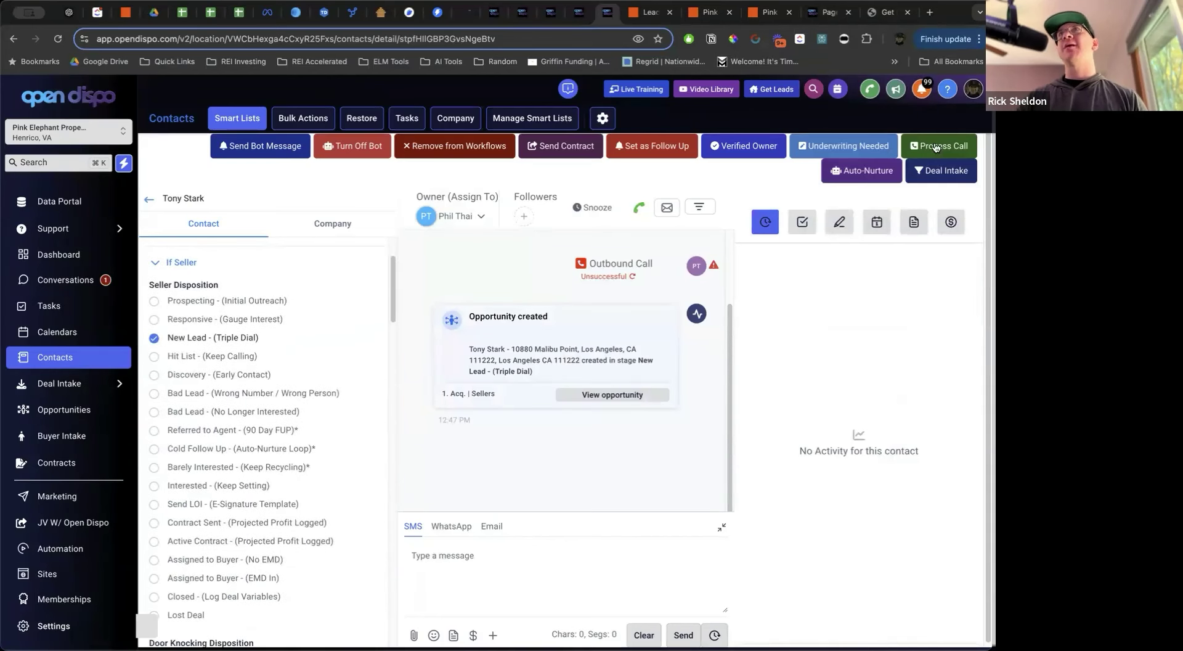
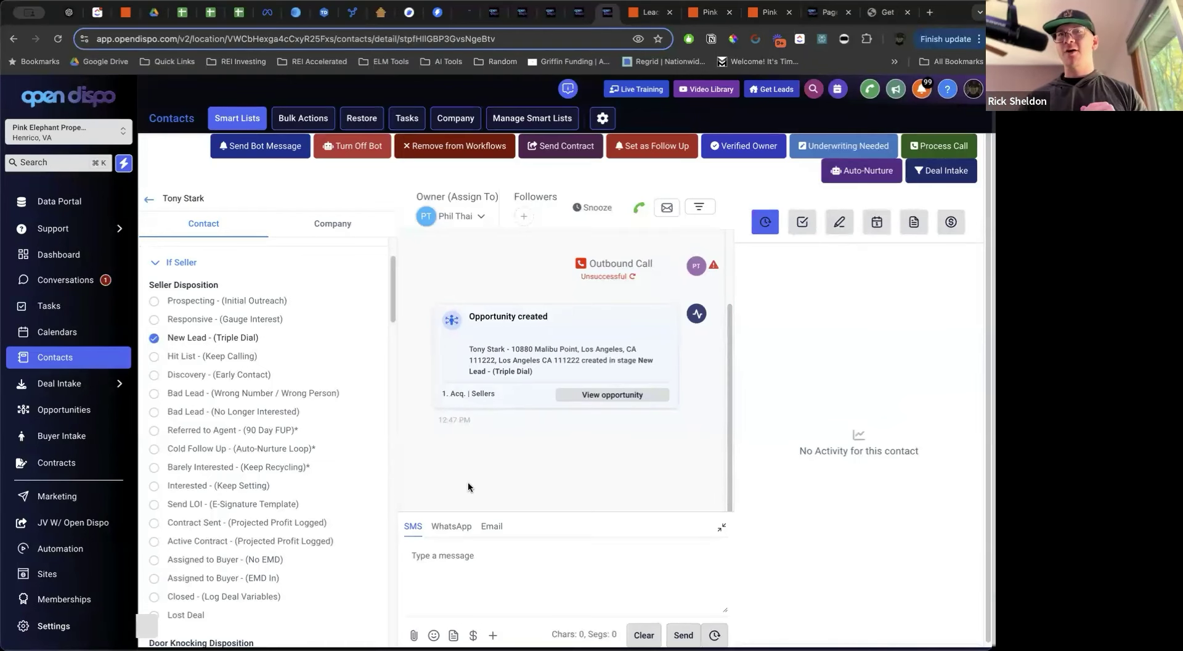
left_click(178, 376)
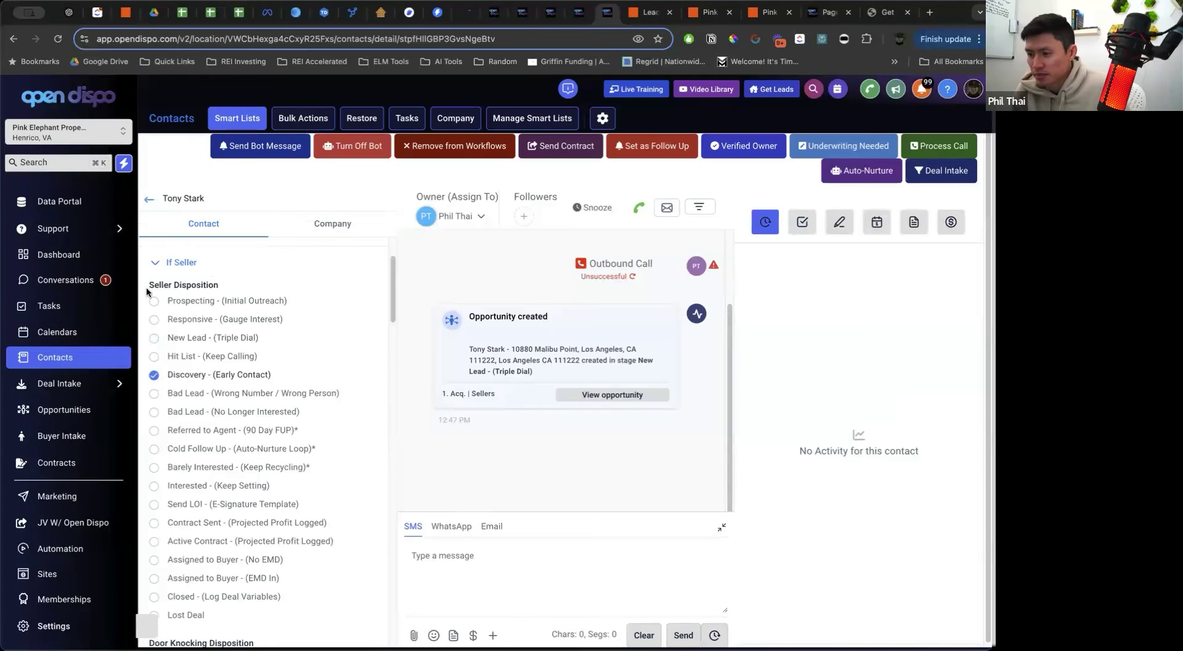
Open the contact record of the first opportunity in the Discovery - (Early Contact) stage of the 1. Acq. | Sellers pipeline
left_click_drag(148, 289, 237, 291)
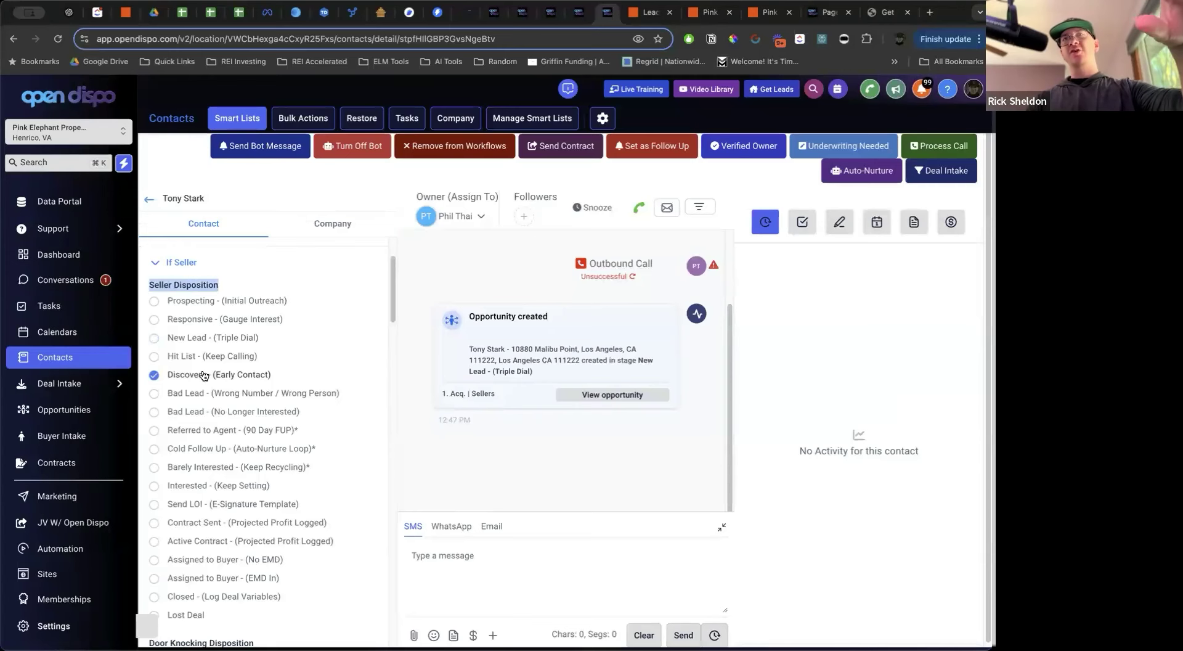
left_click(80, 408)
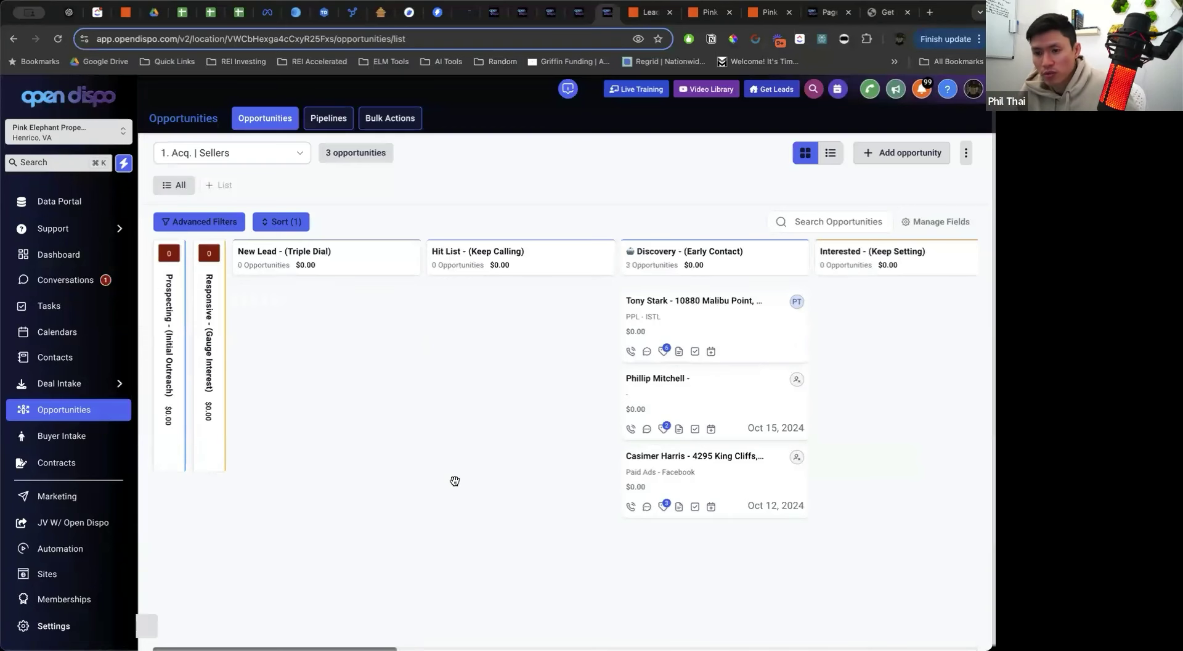
scroll(454, 481, "right", 5)
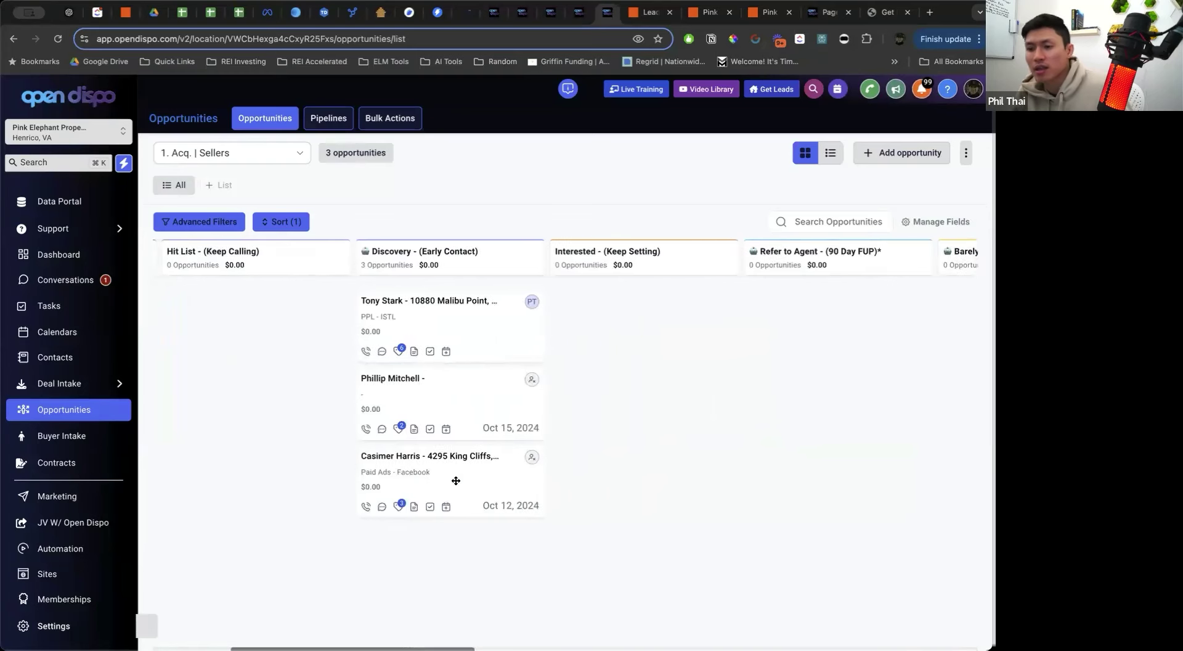
left_click(454, 302)
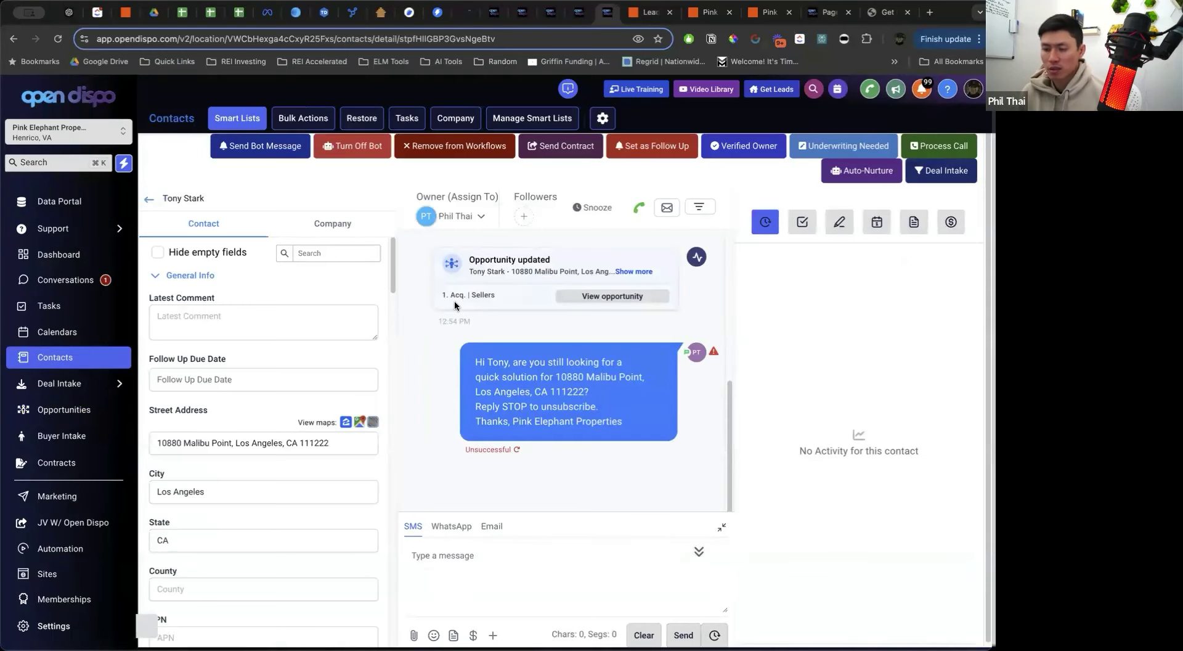
Look through the training topics in the Video Library from Quick Start to Memberships, and close the library
left_click(707, 94)
scroll(899, 377, "down", 3)
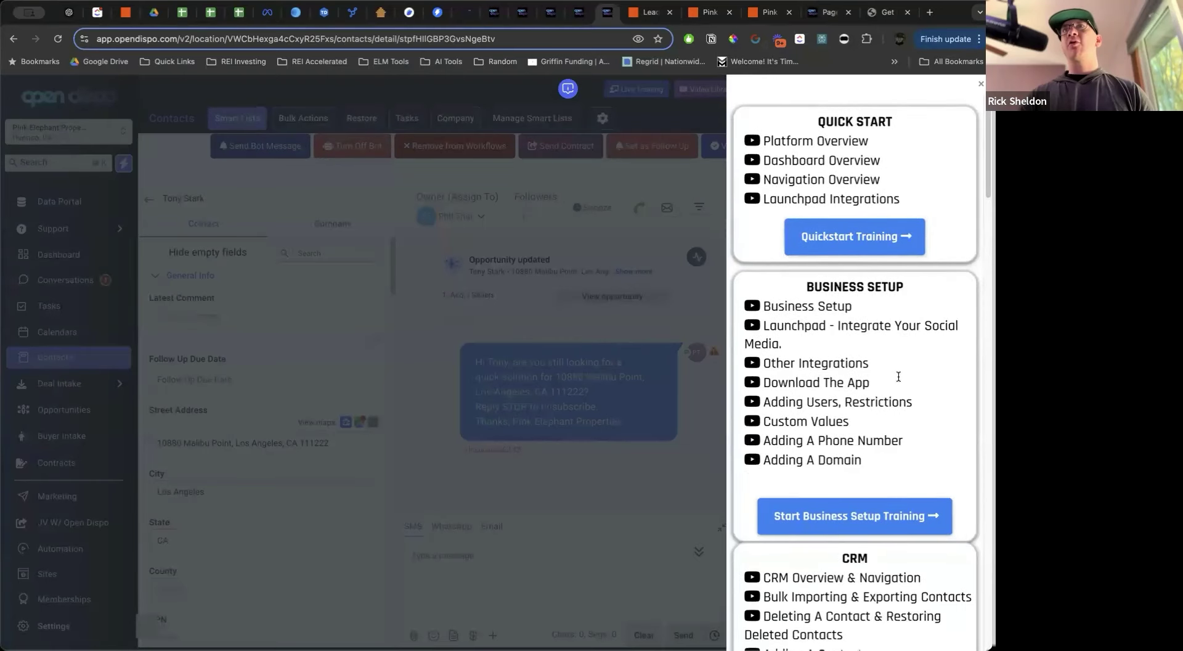
scroll(898, 377, "down", 10)
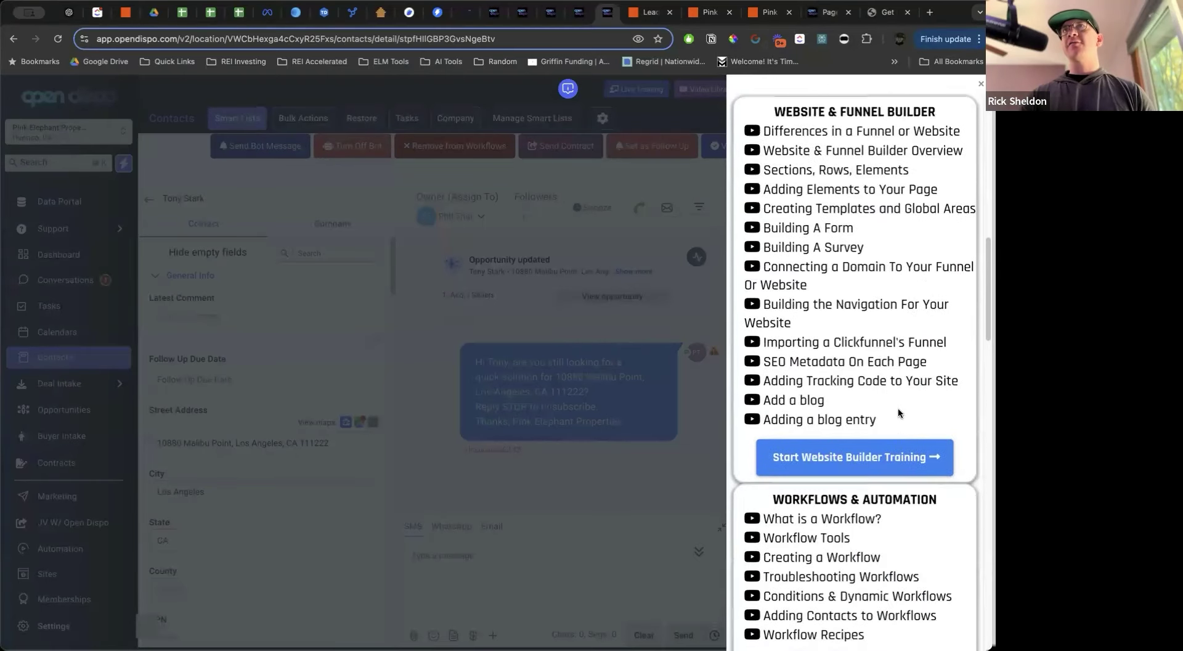
scroll(899, 409, "down", 10)
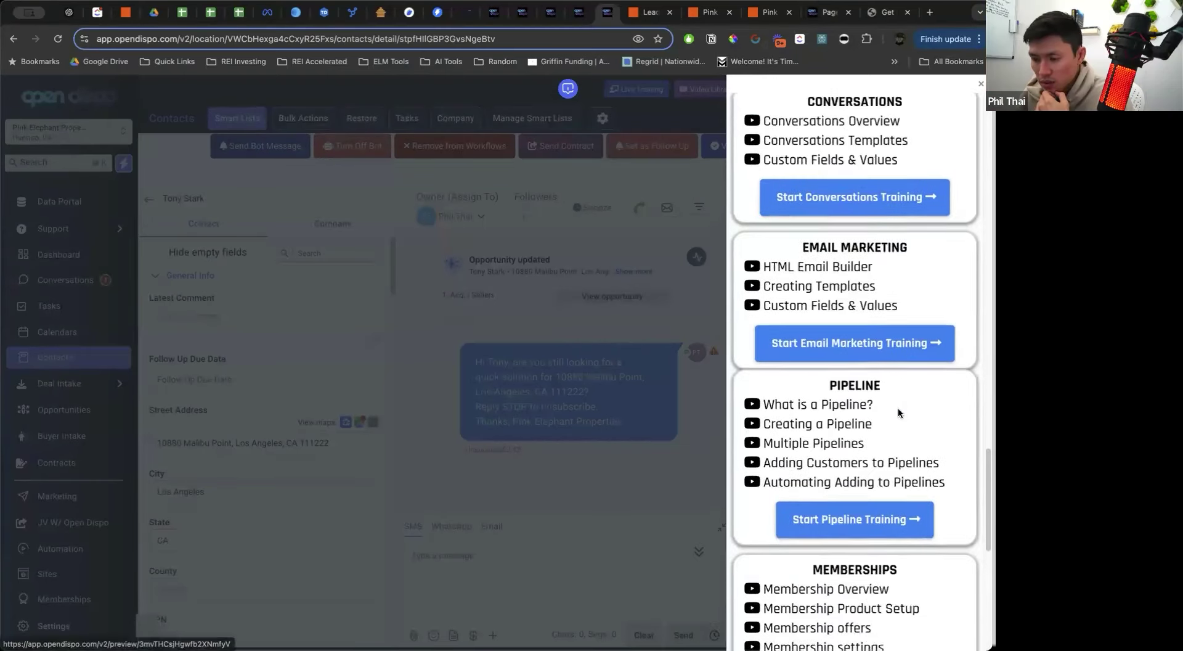
scroll(899, 413, "up", 20)
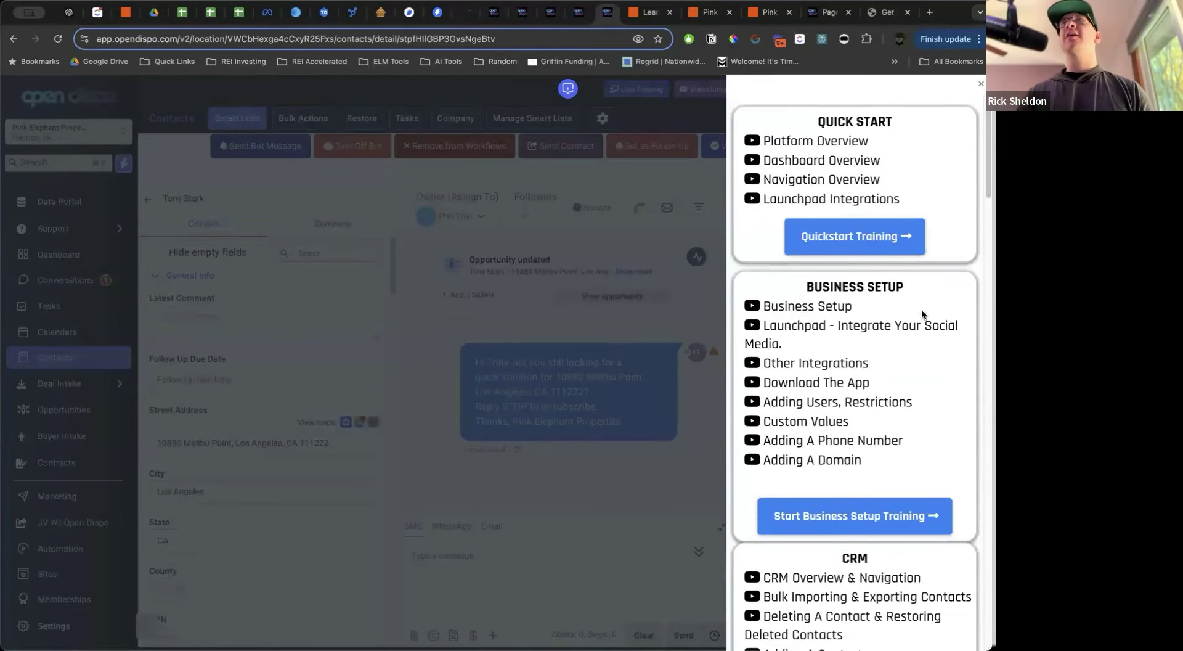
left_click(725, 185)
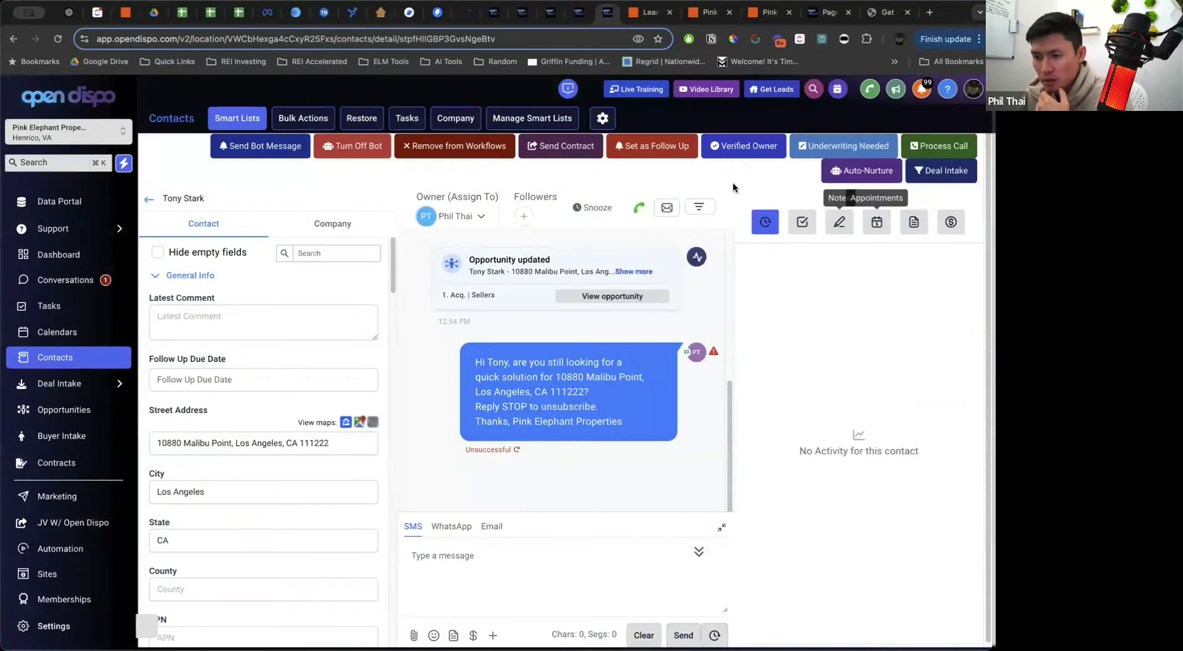
Open the Live Training events calendar and view the details of the October 25 Office Hours session
left_click(638, 90)
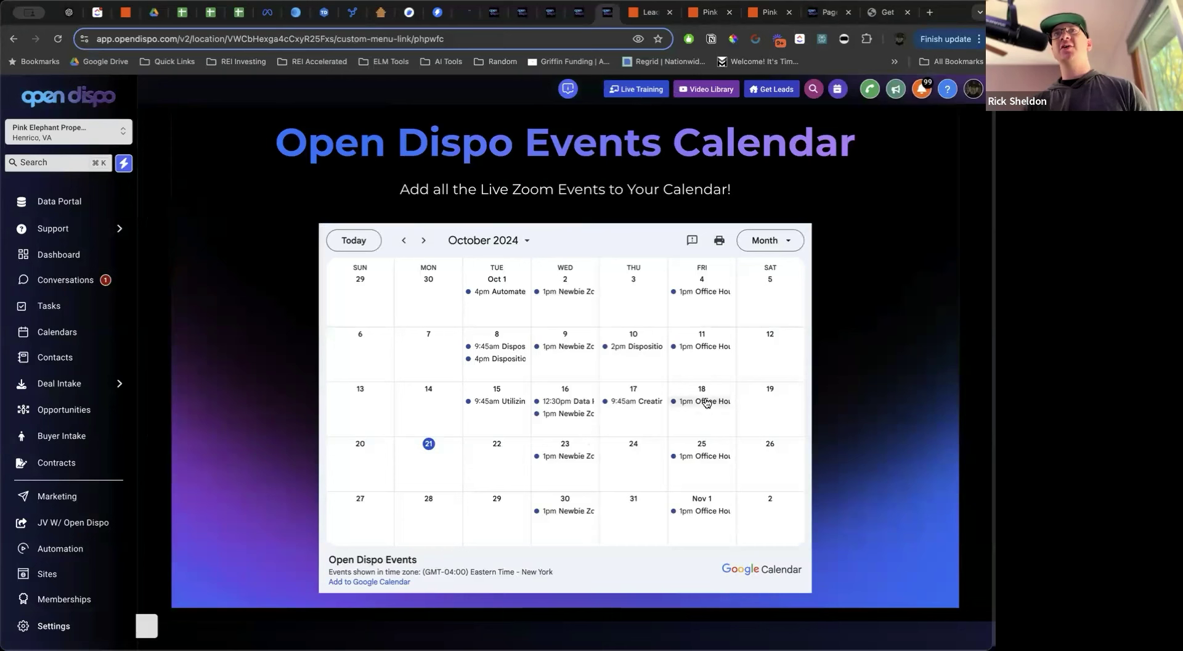
left_click(715, 459)
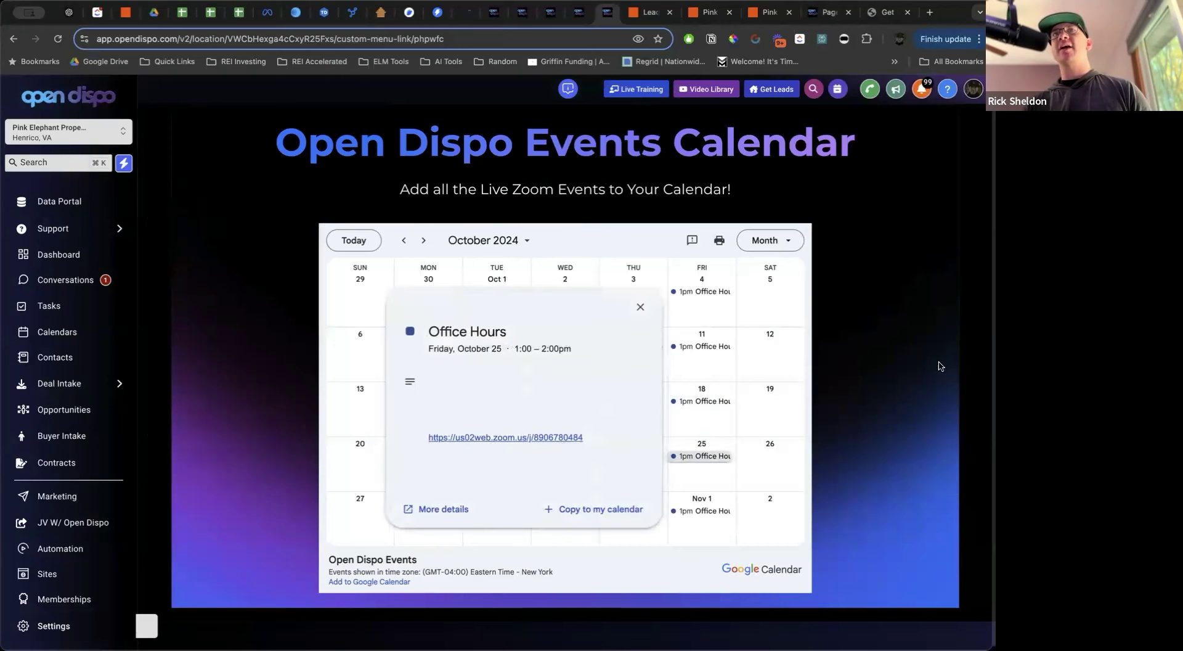
left_click(640, 308)
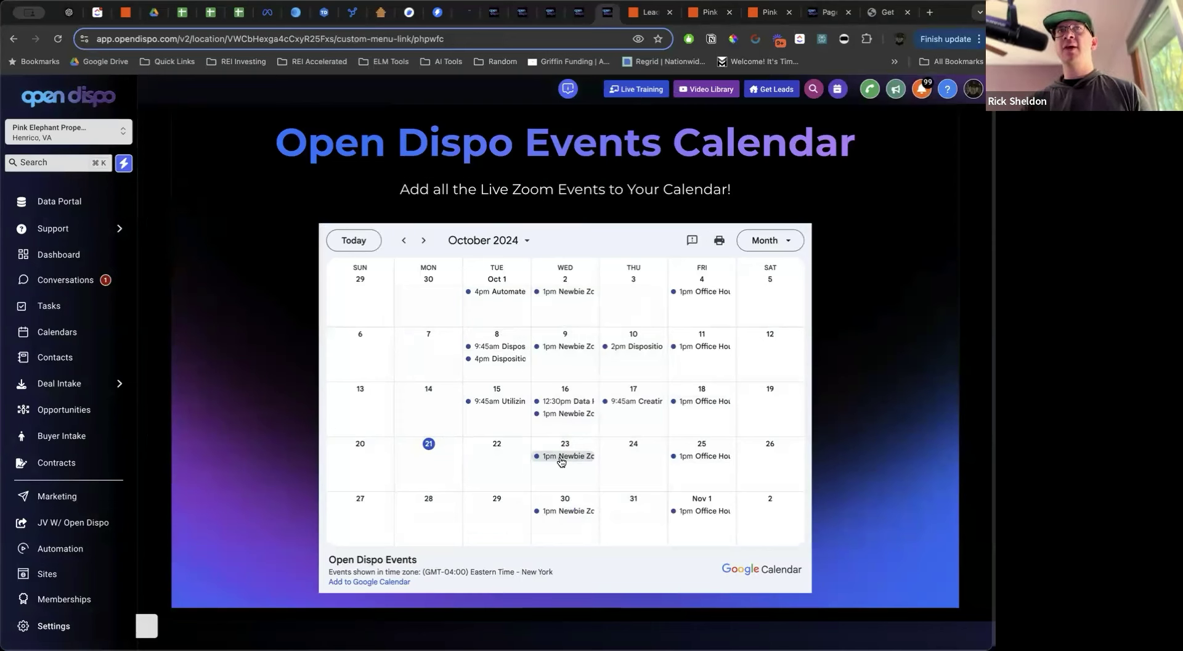
View the details of the October 15 Utilizing AI Chatbots event and the October 8 Dispositions events
left_click(503, 403)
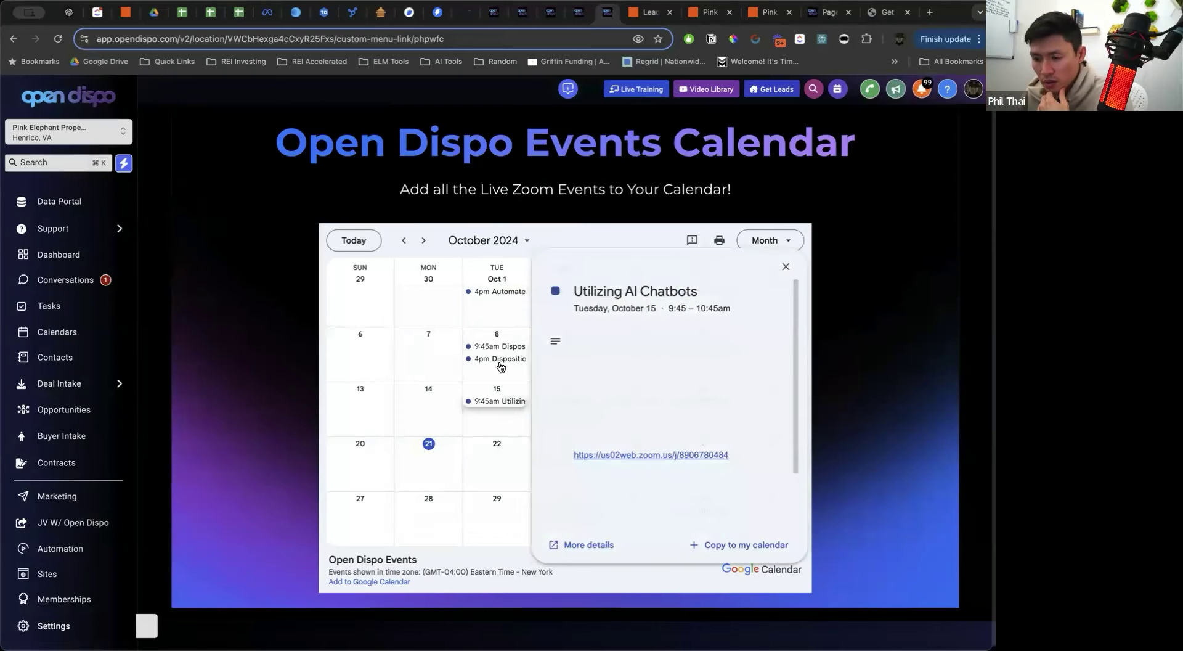
left_click(786, 267)
left_click(499, 348)
left_click(498, 360)
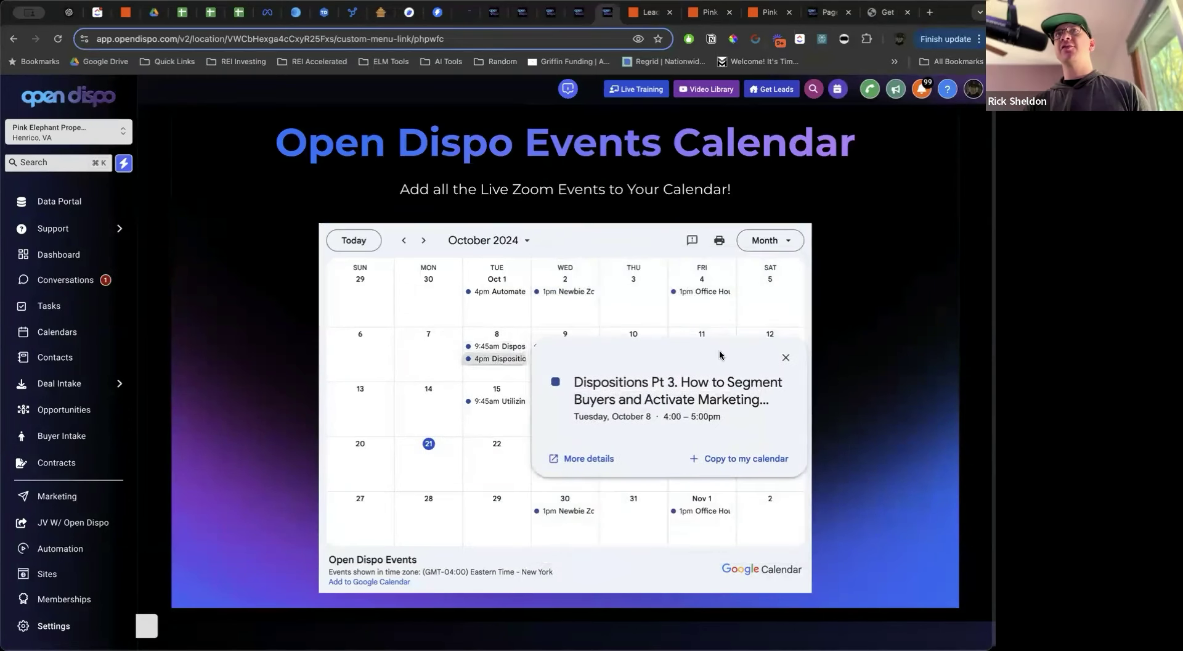
left_click(786, 357)
Check the event details for the October 10, October 15 and October 17 training sessions, closing each one
left_click(648, 346)
left_click(679, 300)
left_click(496, 401)
left_click(786, 267)
left_click(632, 401)
left_click_drag(515, 290, 578, 307)
left_click(578, 307)
left_click(683, 262)
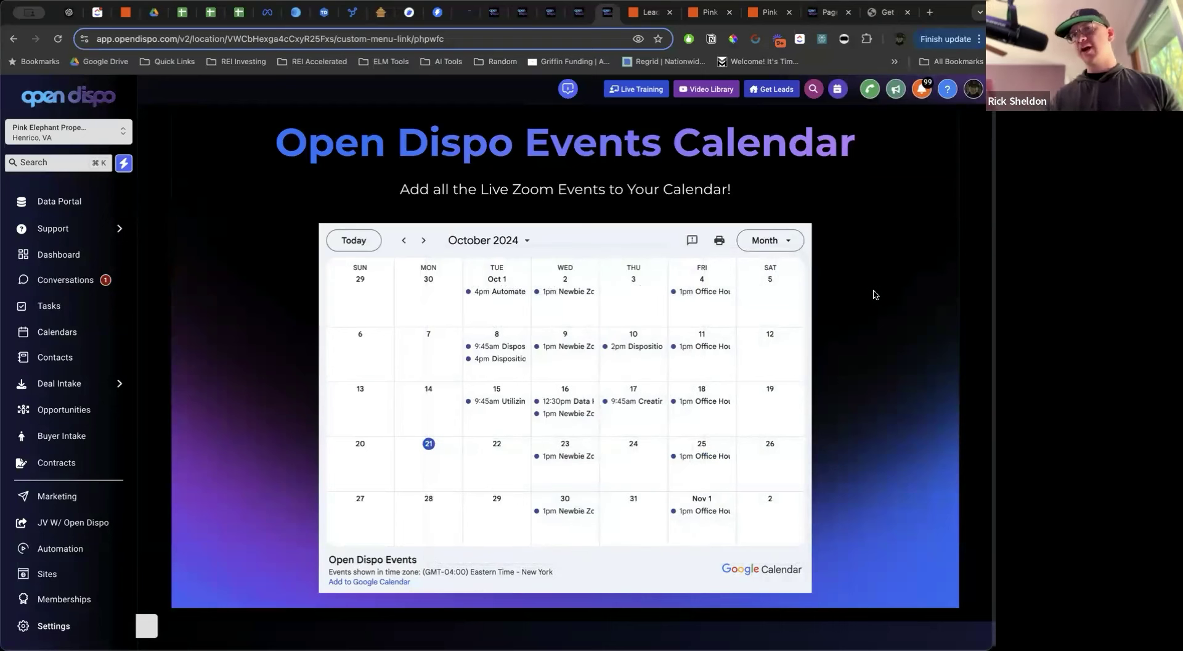
Open the REI Campfire community and browse the posts in its discussion feed
scroll(32, 280, "down", 3)
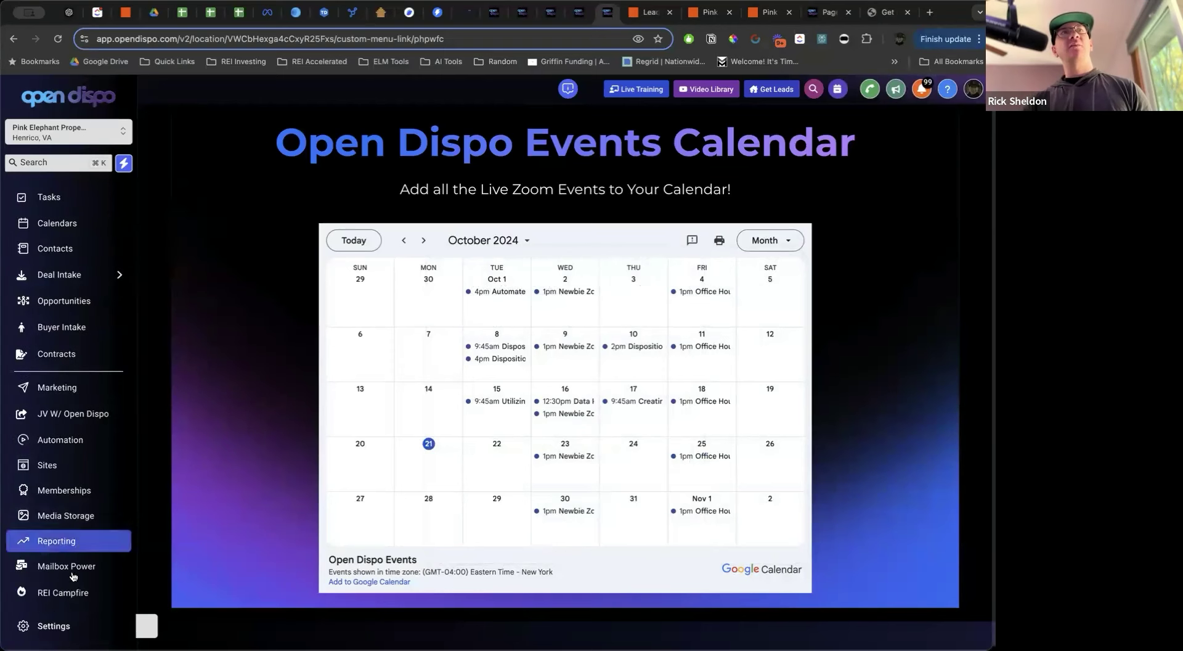
left_click(67, 593)
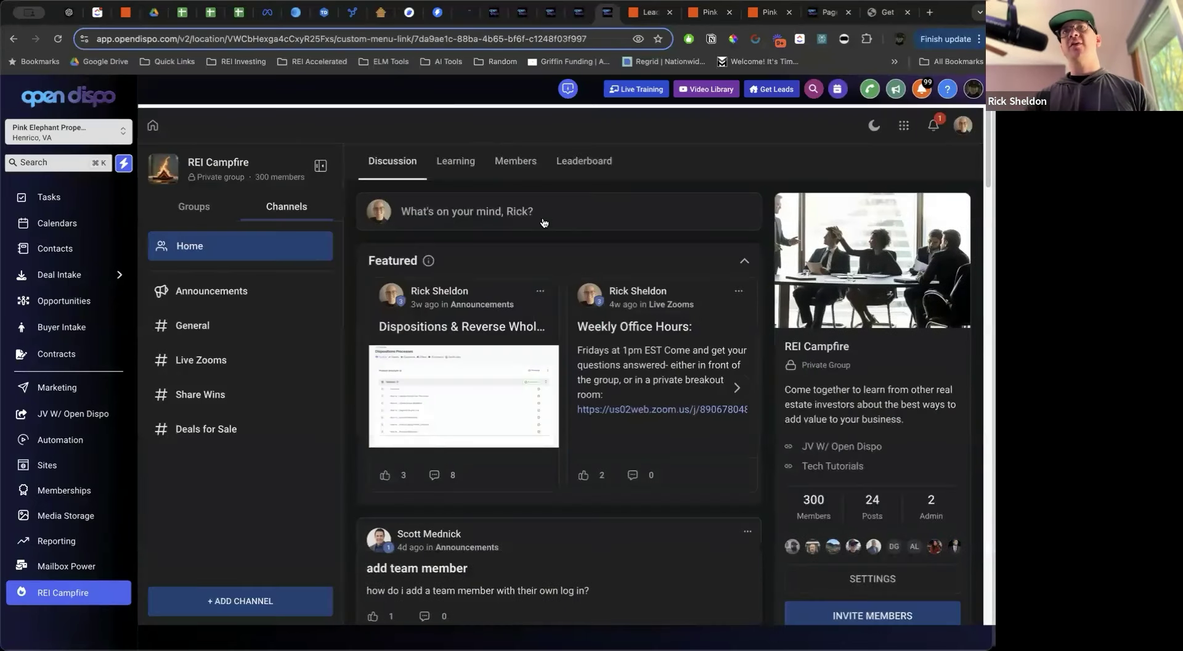
scroll(544, 223, "down", 2)
scroll(544, 223, "down", 10)
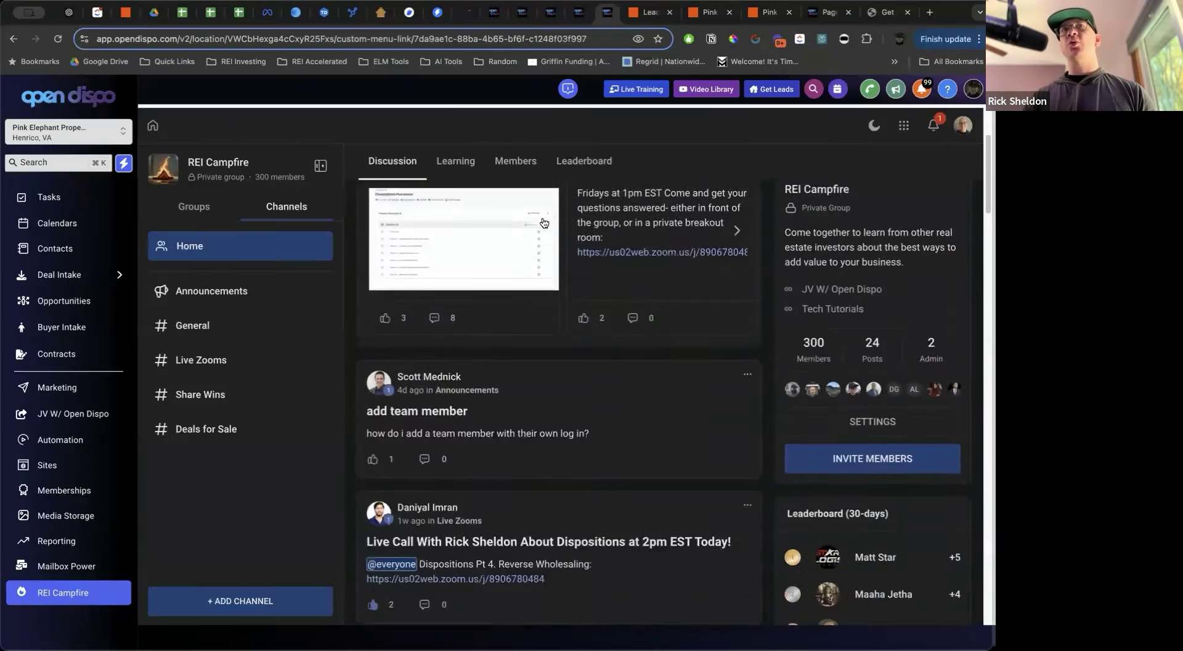
scroll(665, 281, "down", 2)
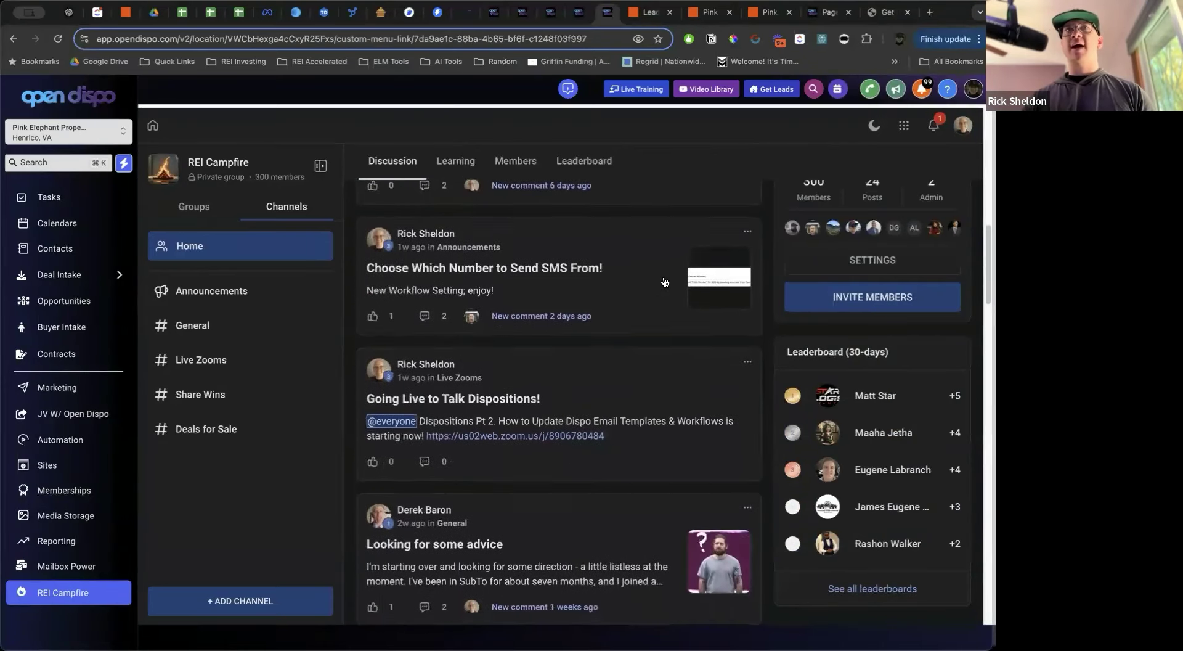
View the community's leaderboard with its rewards, and open the Learning section with the Past Live Tutorials course
left_click(568, 163)
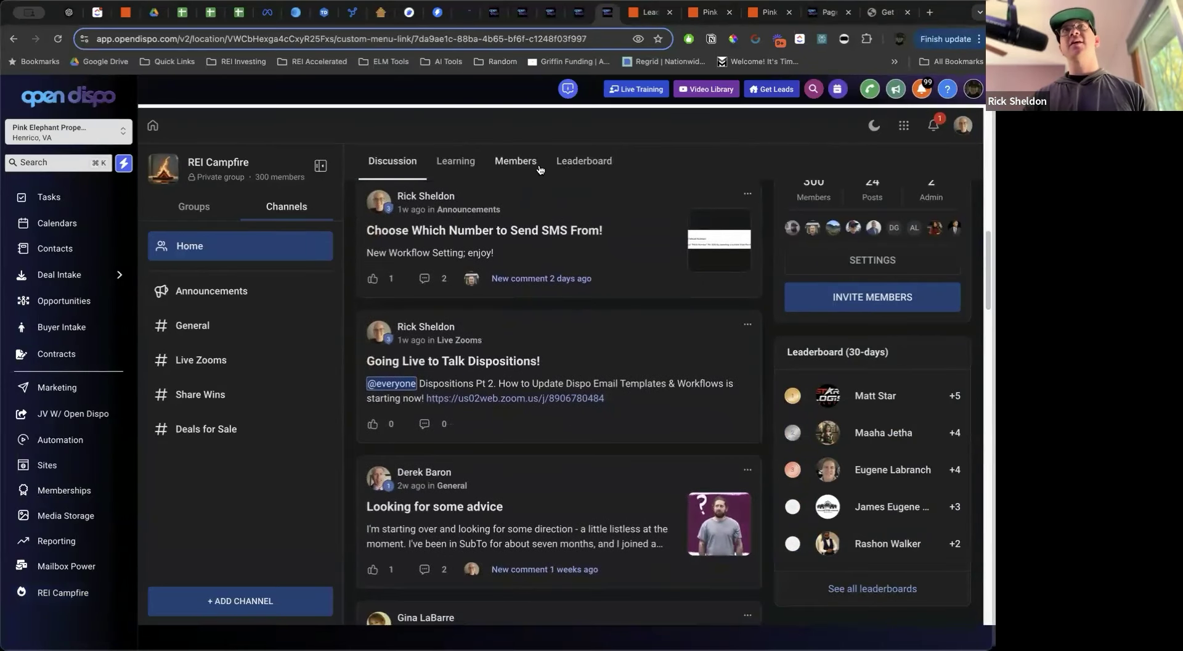
left_click_drag(167, 251, 258, 274)
left_click(258, 274)
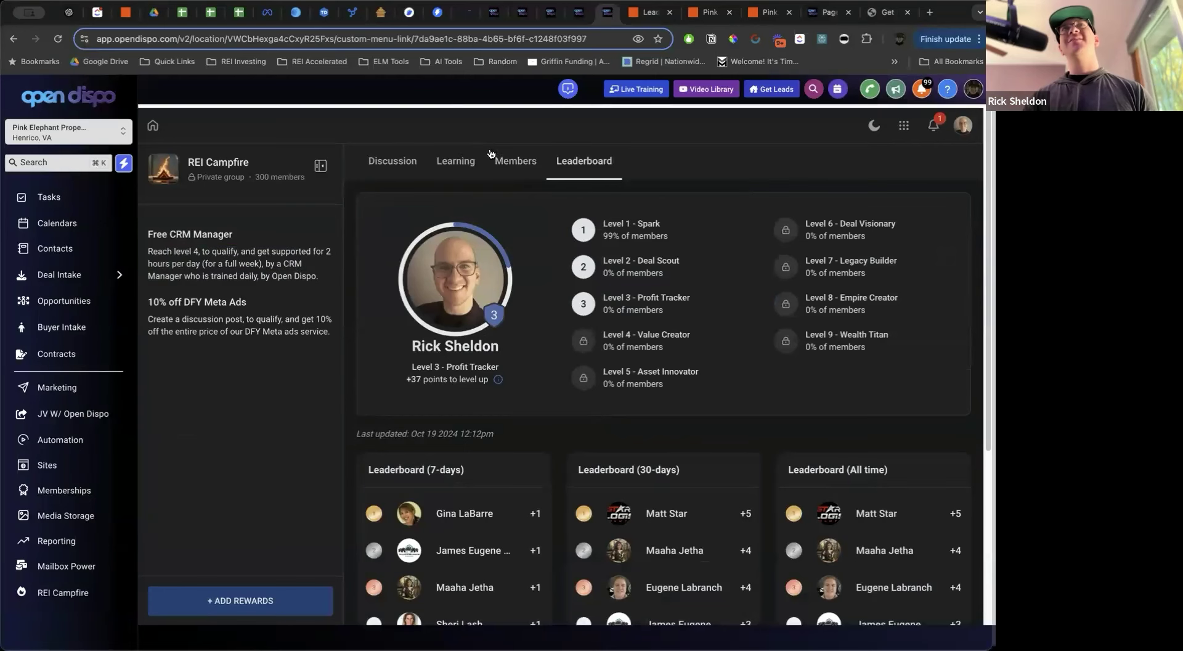
left_click(456, 161)
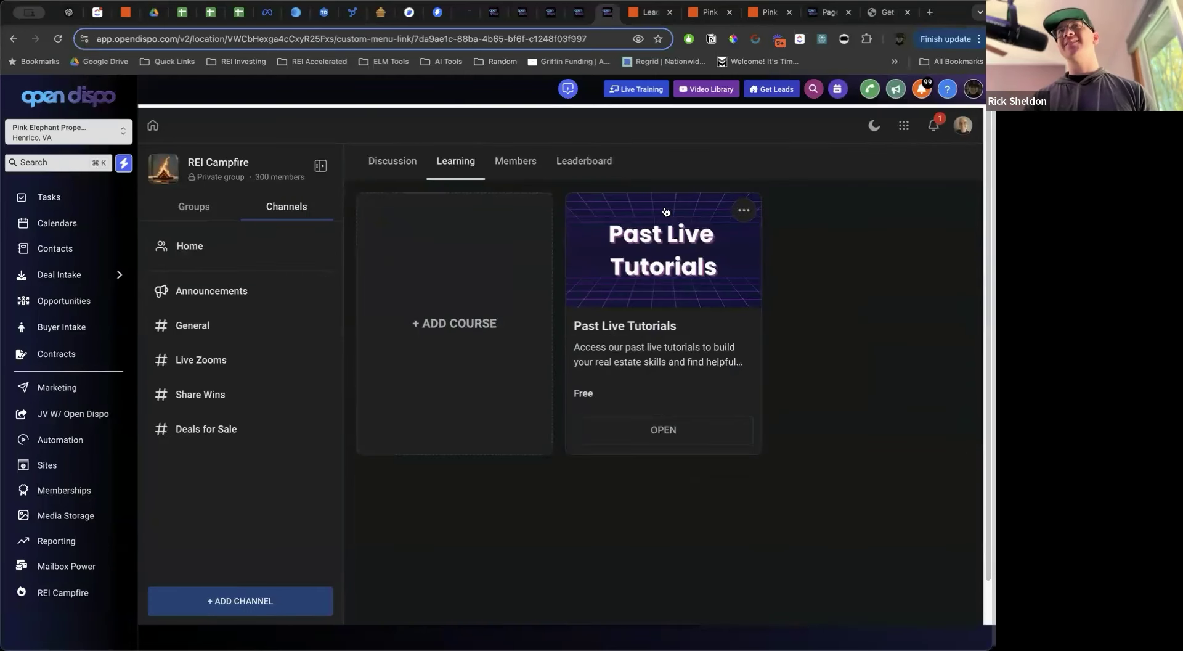
Return to the REI Campfire discussion feed and read through the members' recent posts
left_click(388, 159)
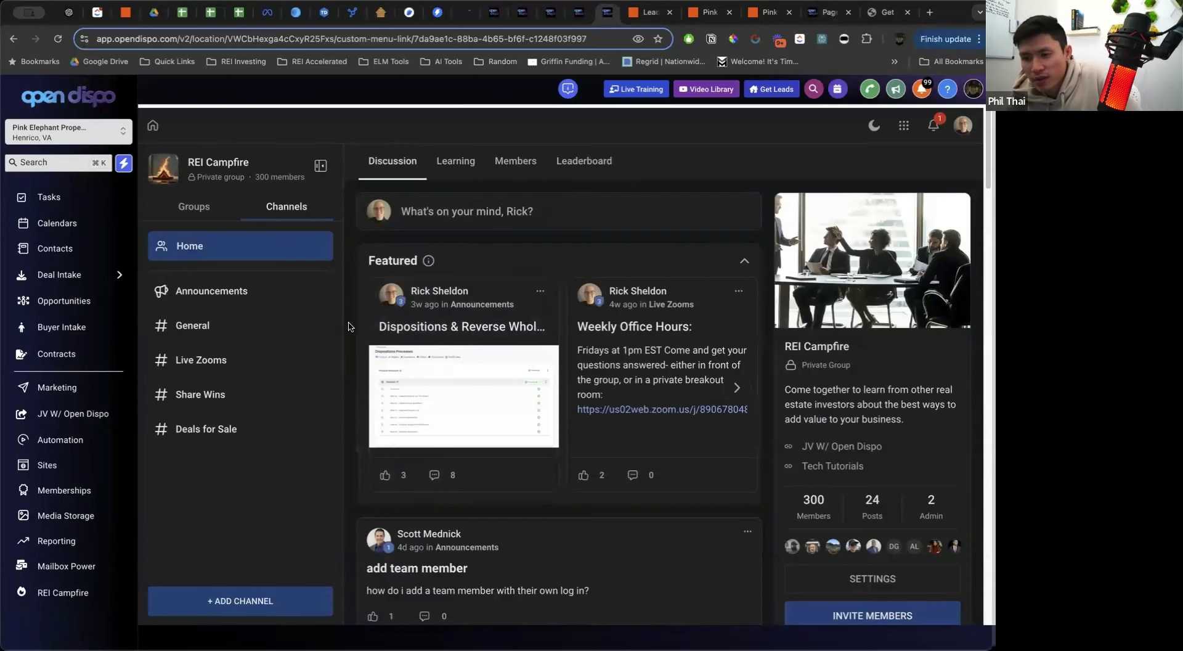
scroll(349, 326, "down", 5)
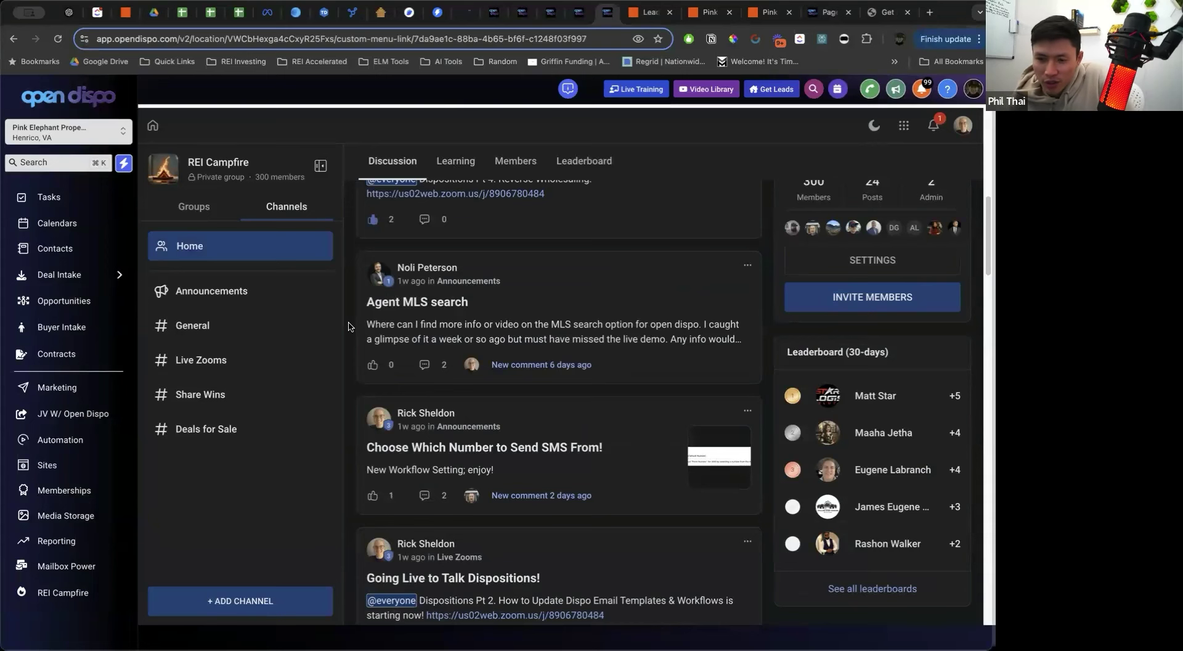
scroll(349, 327, "down", 6)
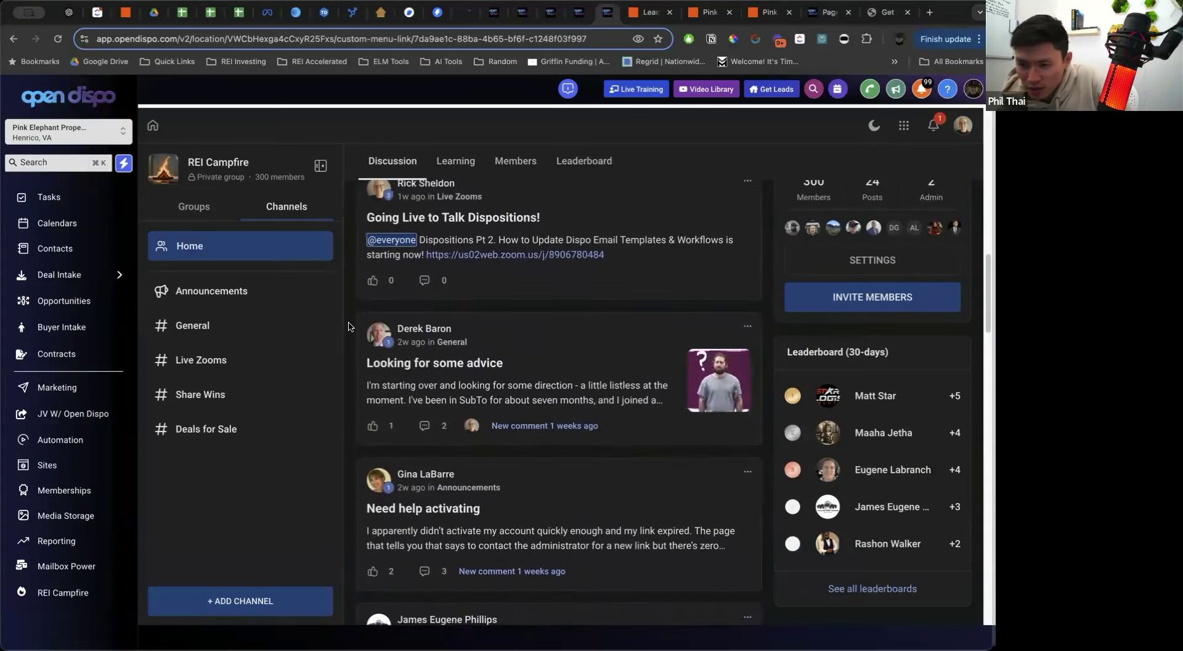
scroll(80, 259, "up", 4)
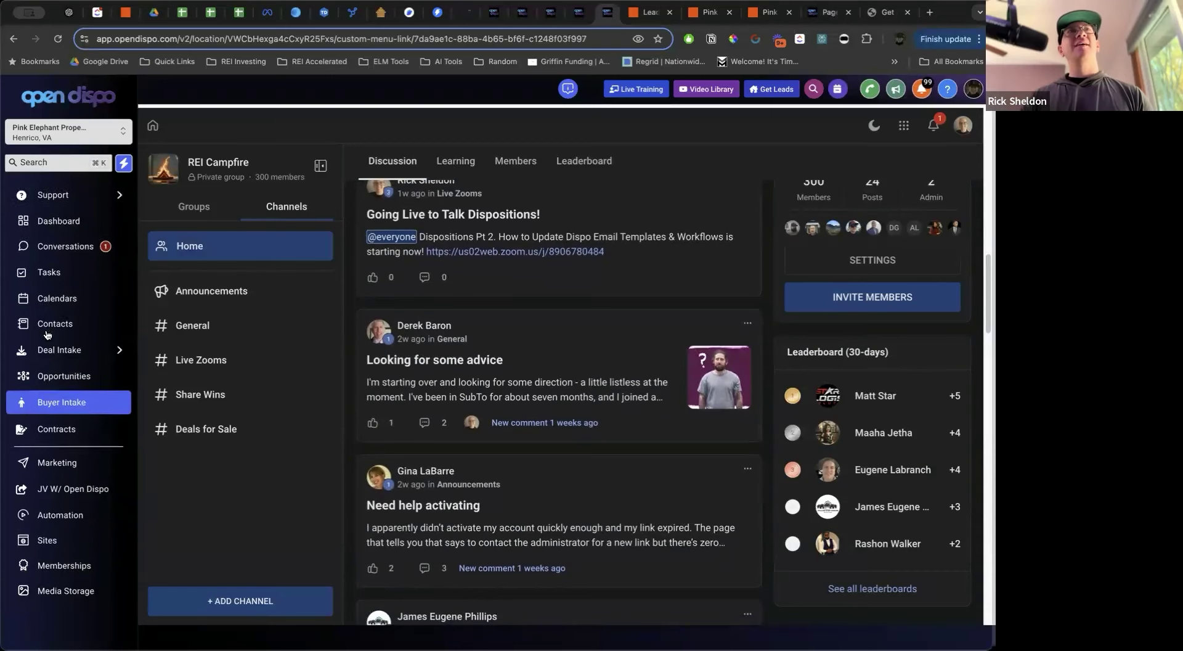
View the Get Leads form with its lead type options, and close it to return to the community's discussion feed
left_click(787, 91)
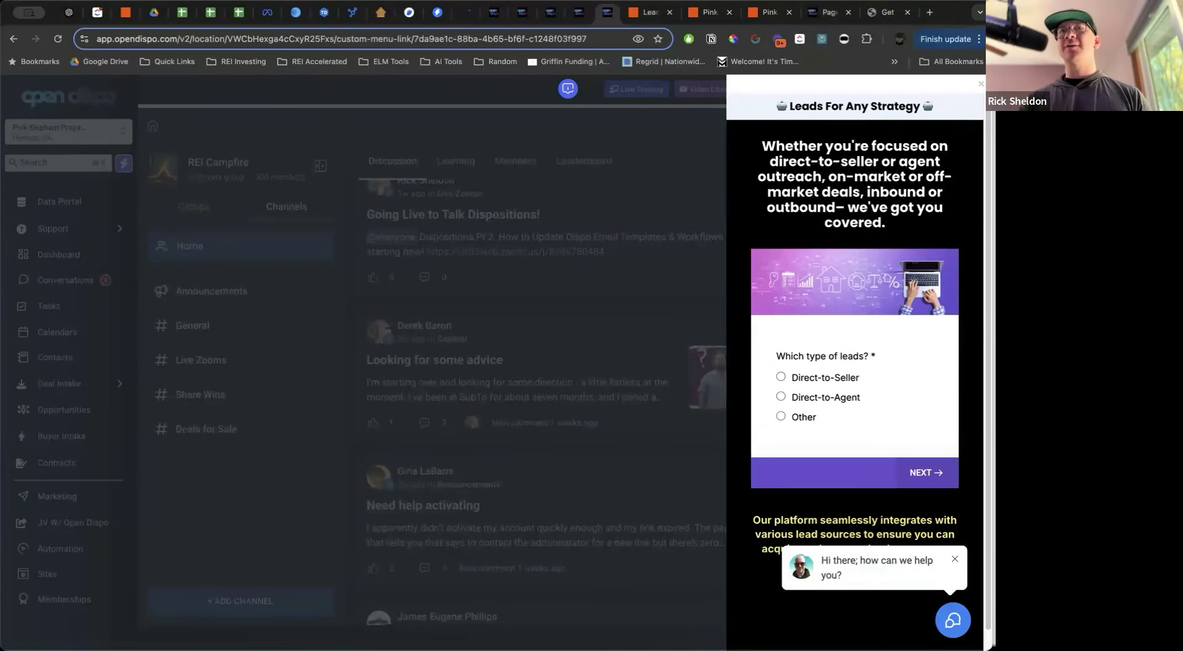
key("Escape")
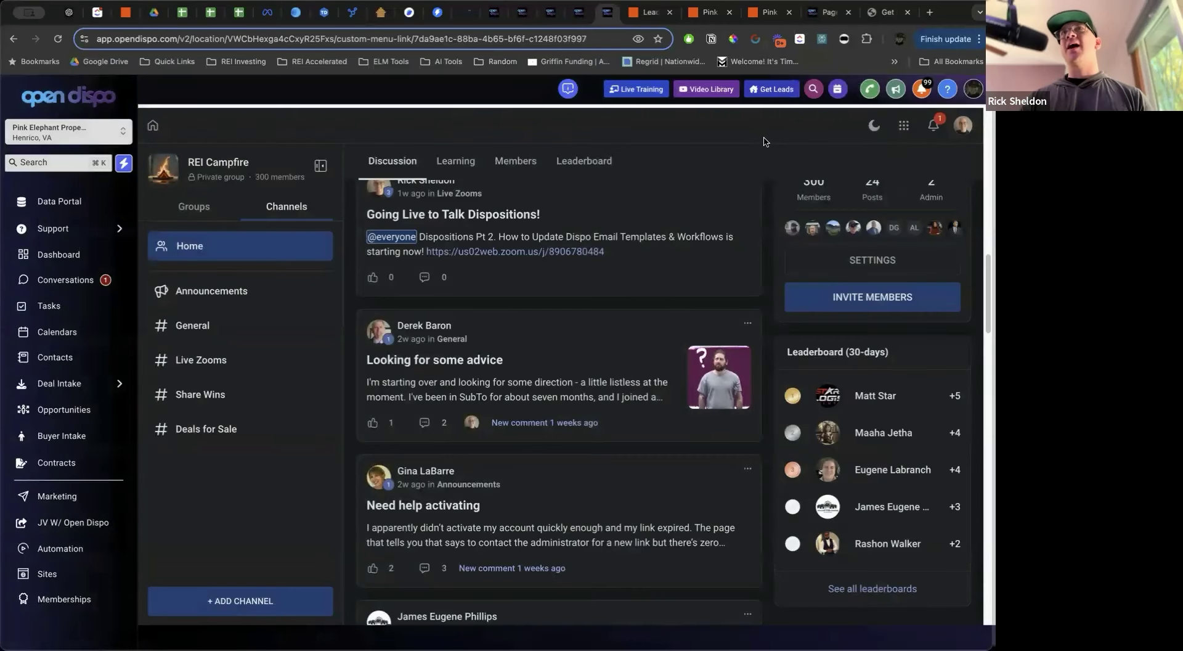
scroll(699, 204, "up", 3)
scroll(698, 204, "up", 2)
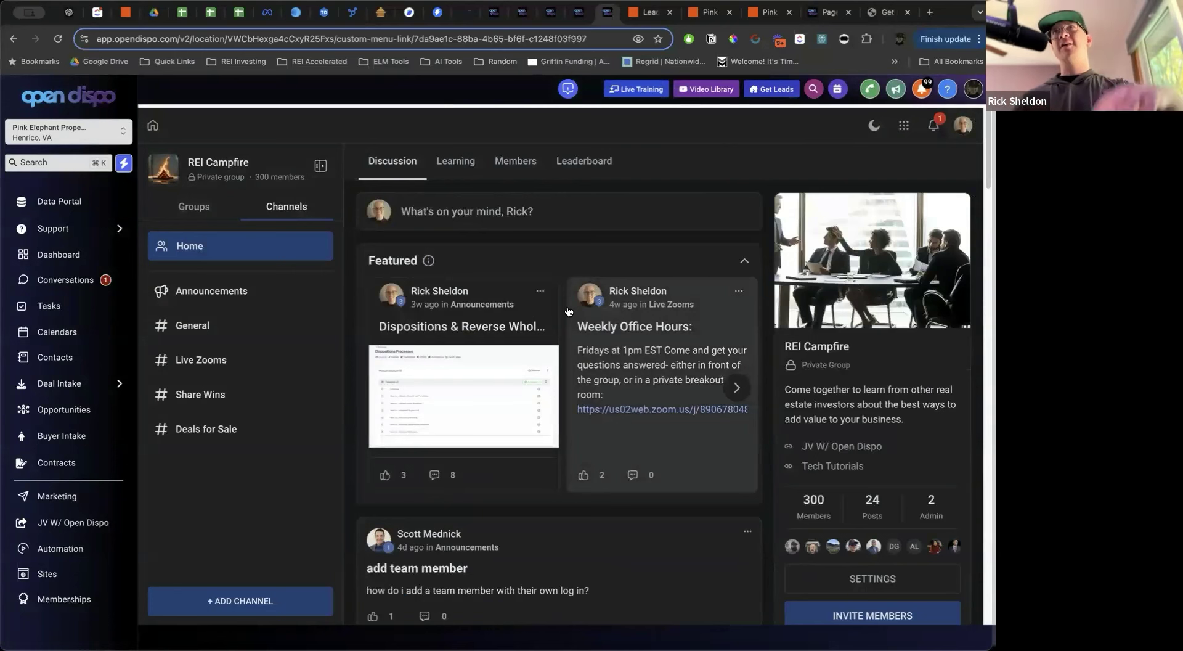
left_click(774, 93)
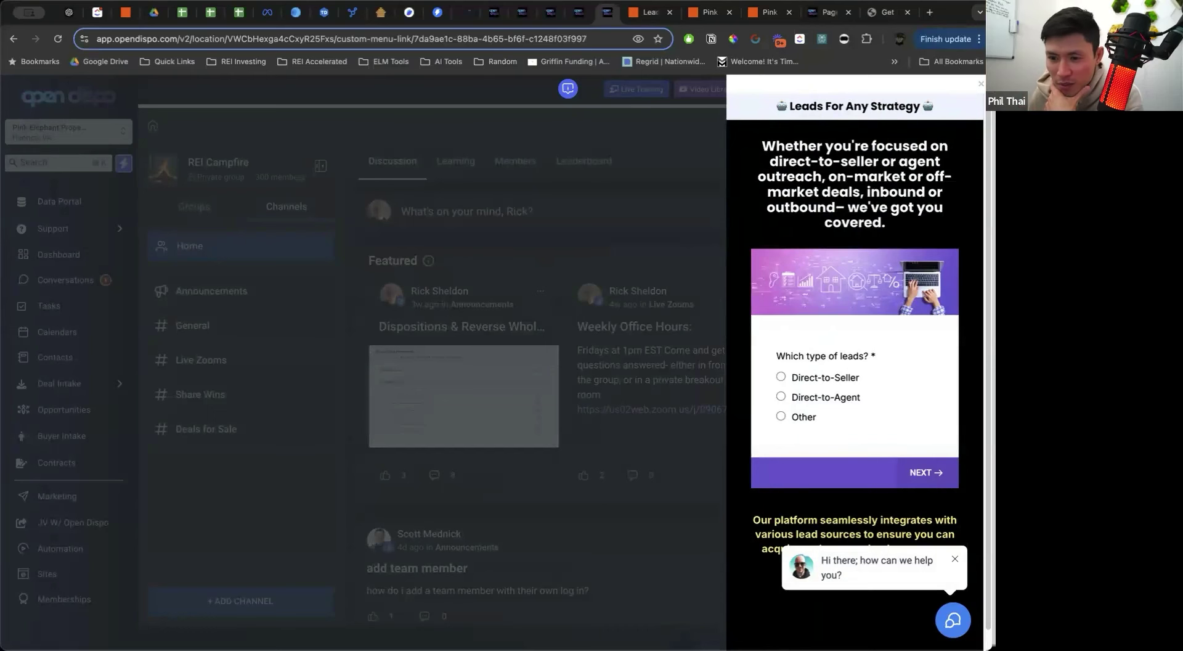
key("Escape")
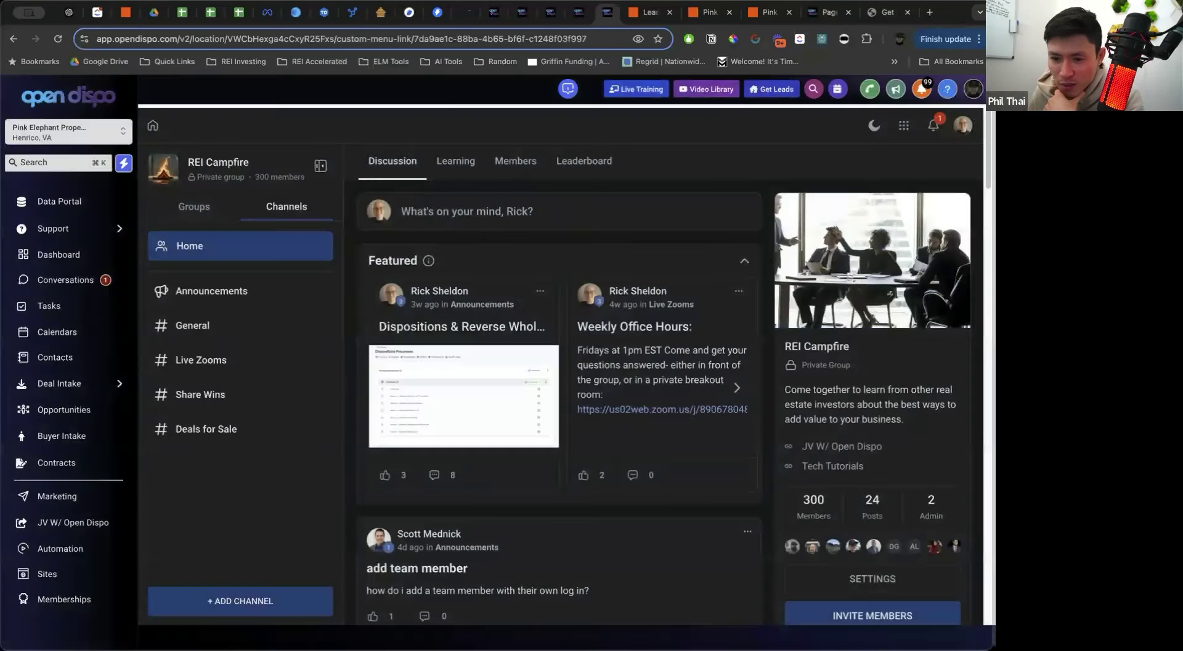
Open the Opportunities board and examine the stages of the sellers pipeline from Discovery onward
left_click(85, 366)
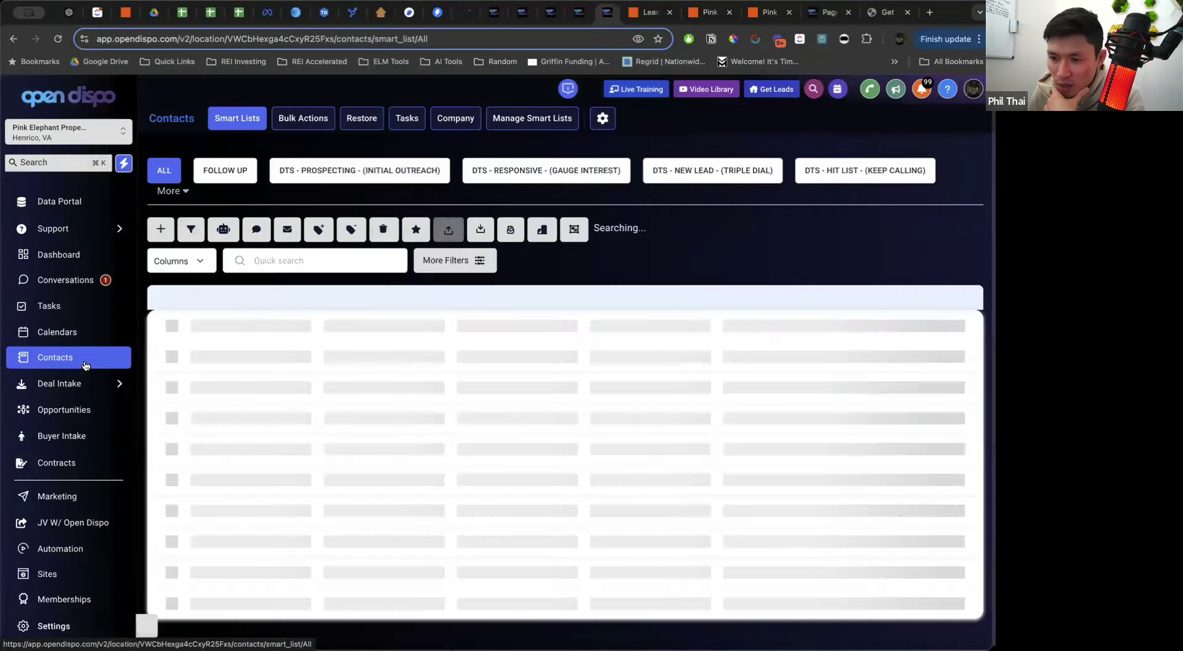
left_click(85, 417)
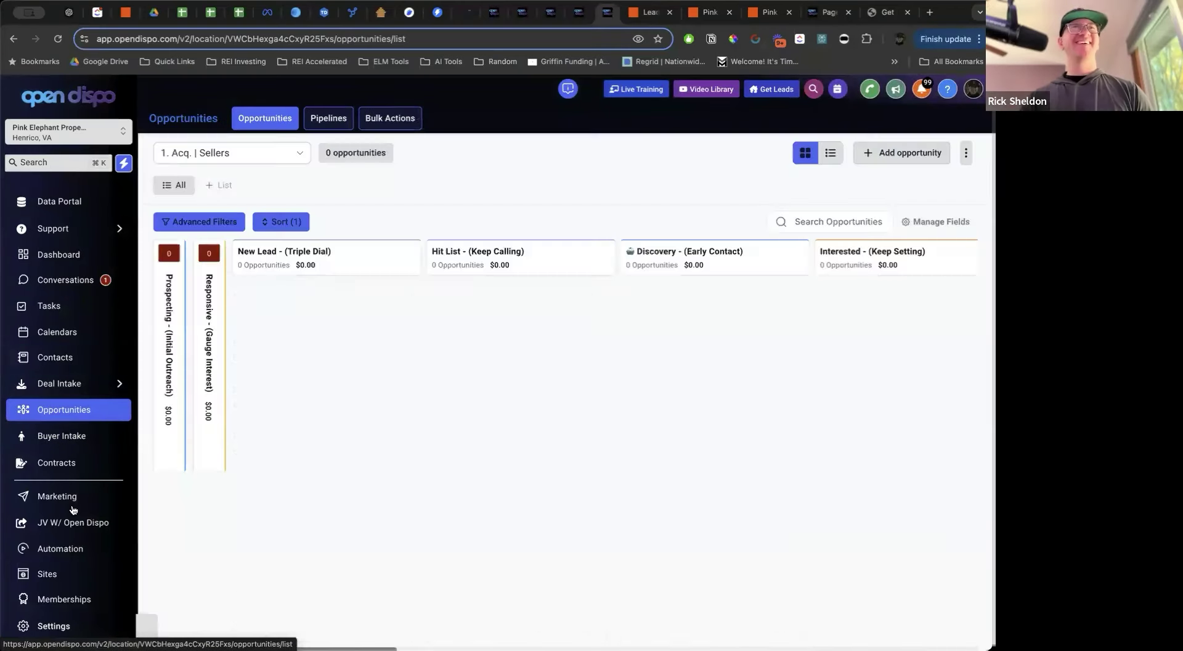
scroll(74, 503, "down", 3)
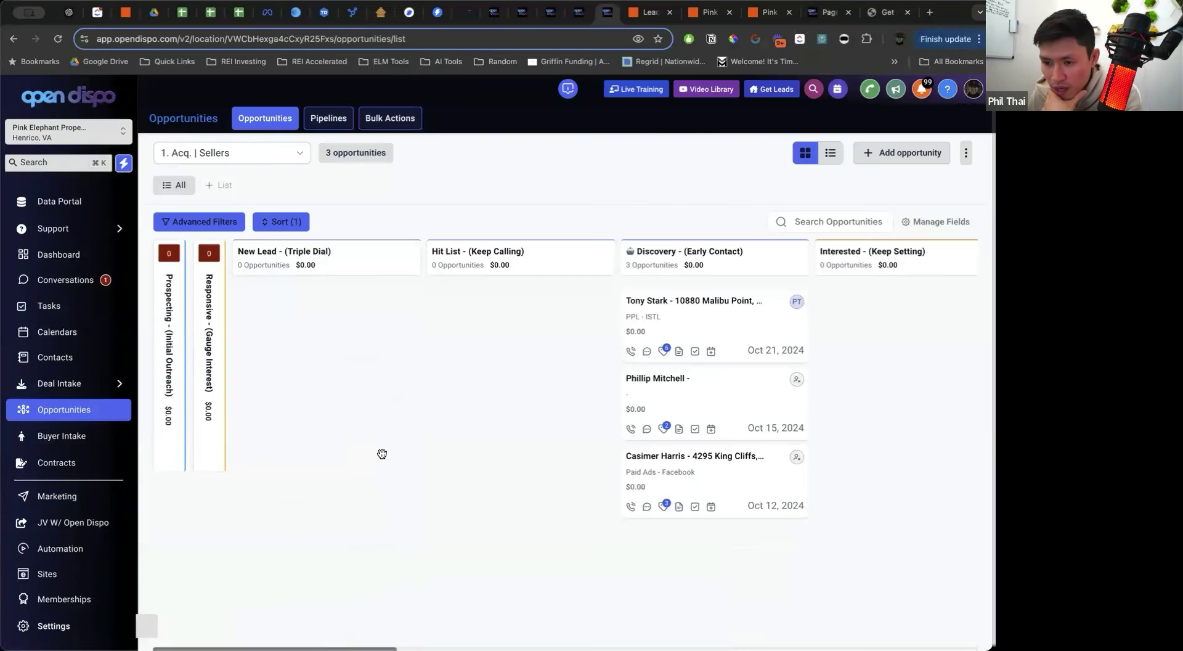
scroll(382, 453, "right", 10)
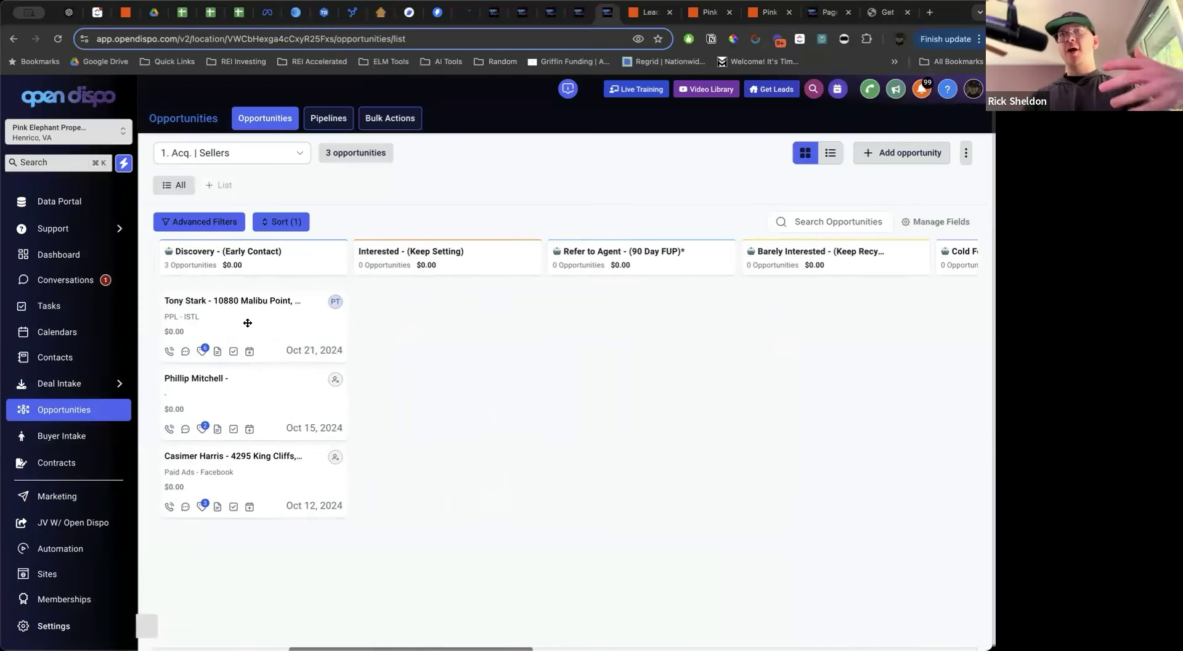
Move the PPL - ISTL seller opportunity from Discovery to Interested - (Keep Setting), and on to Offer - (Underwriting Needed)
left_click_drag(248, 323, 439, 323)
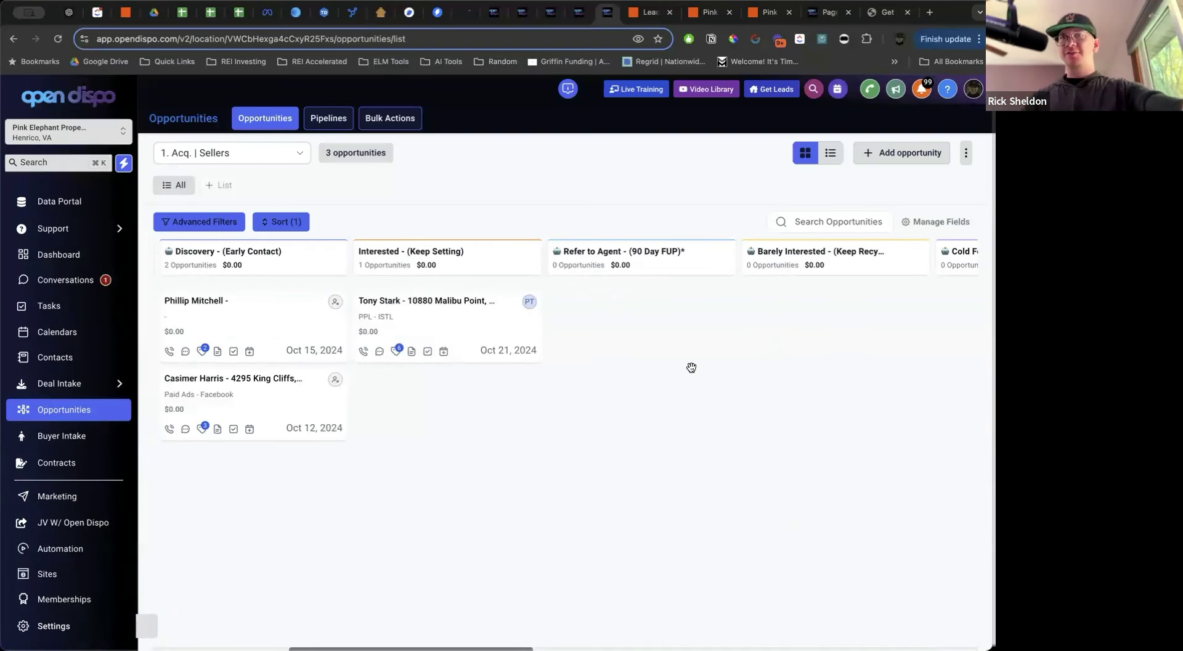
scroll(691, 367, "left", 3)
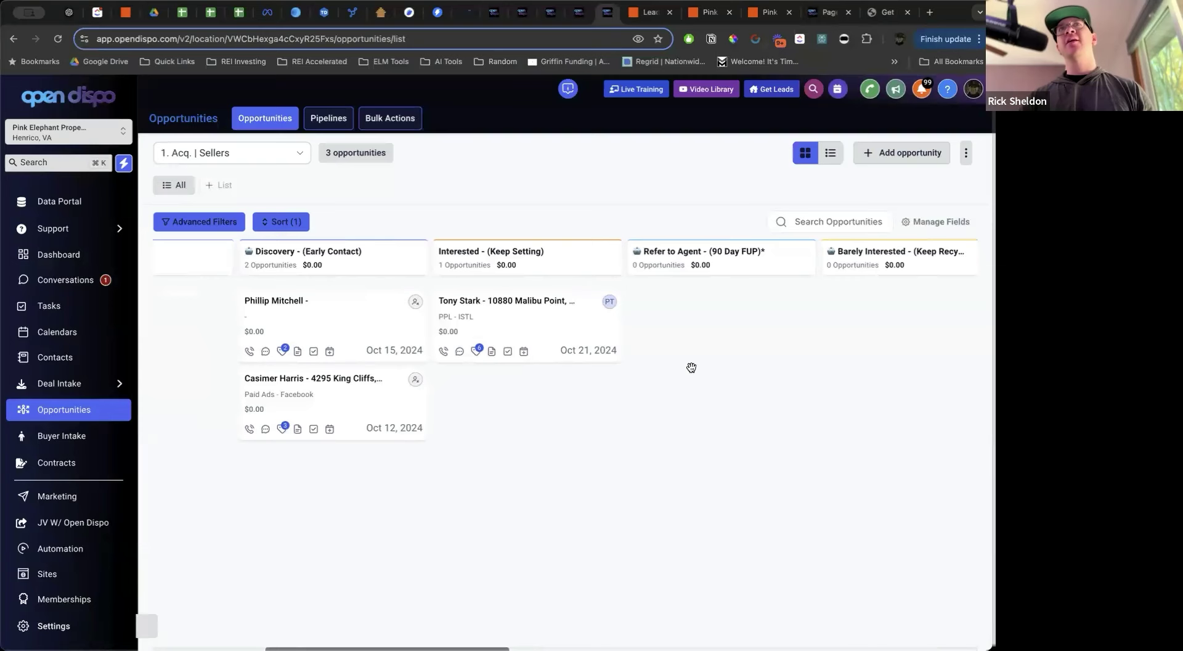
scroll(692, 367, "right", 10)
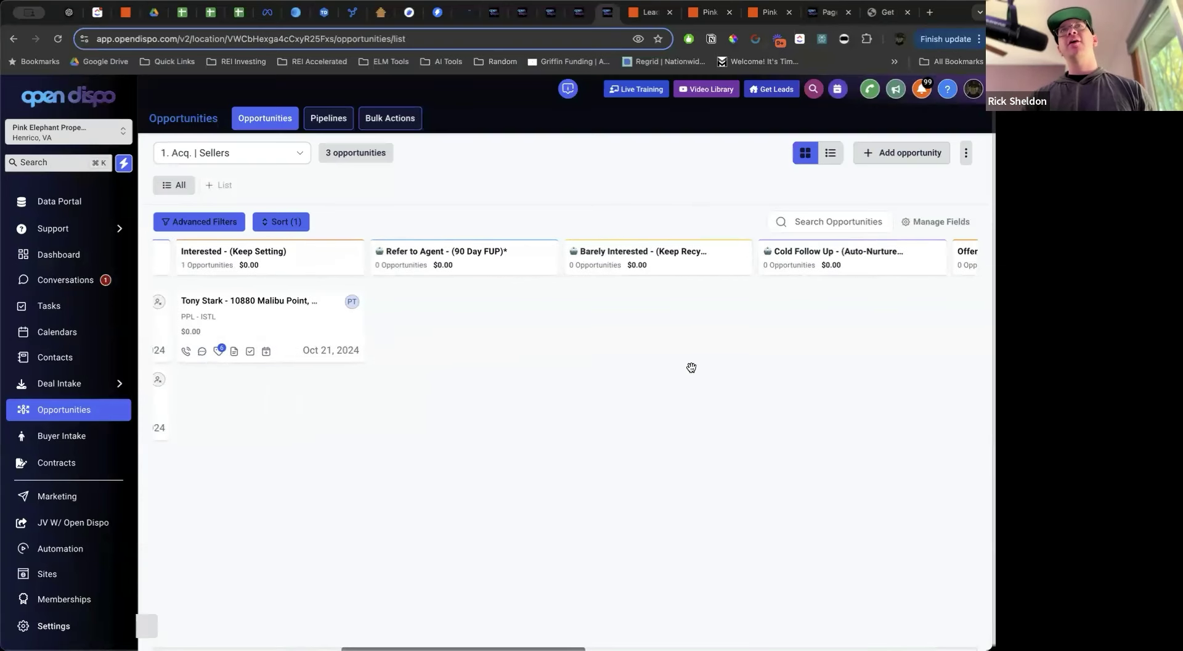
left_click_drag(279, 321, 812, 331)
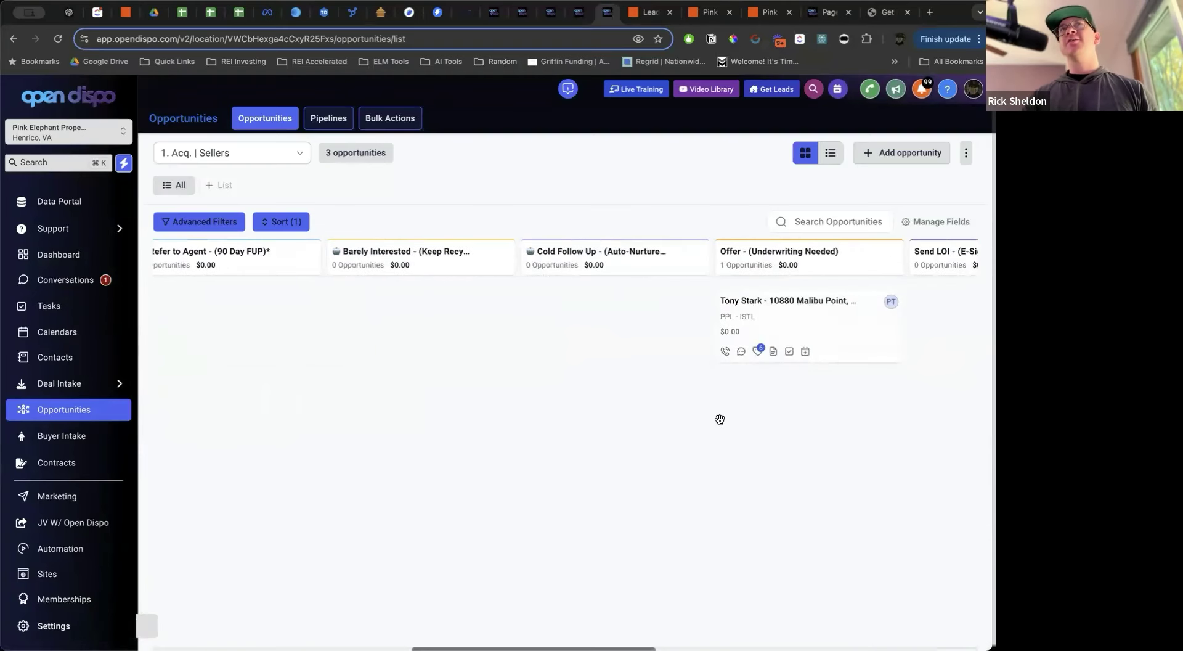
Review the sellers pipeline stages from Interested through Offer, Send LOI, LOI Accepted, Contract Sent and Active Contract
scroll(719, 417, "left", 5)
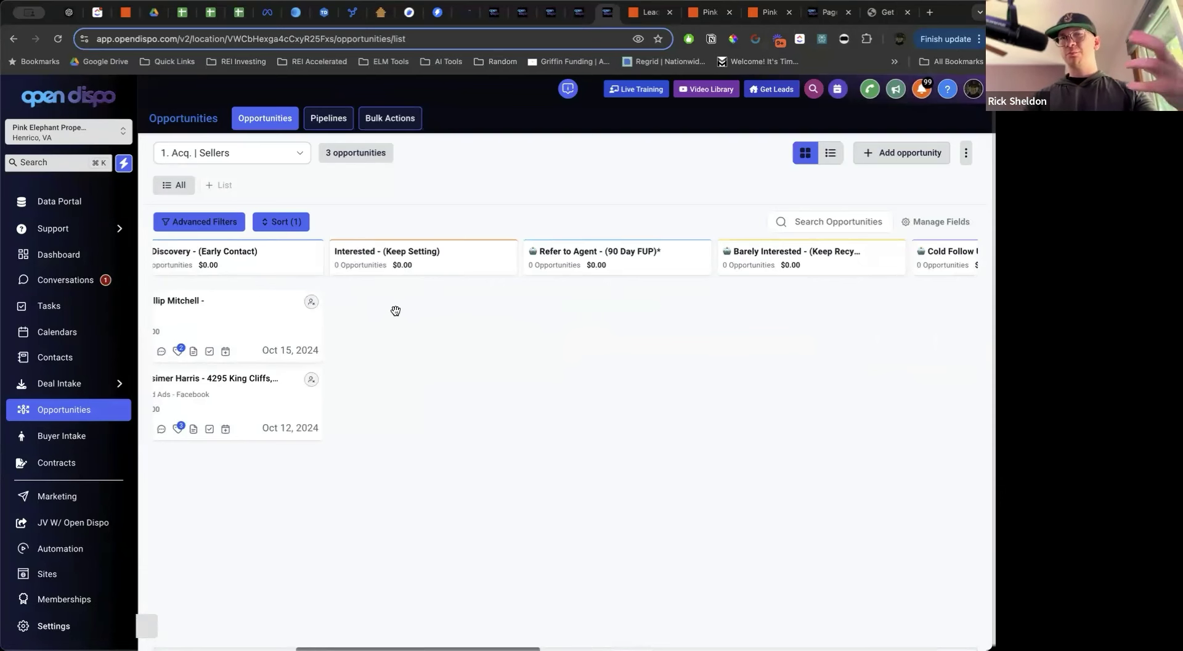
scroll(534, 309, "right", 8)
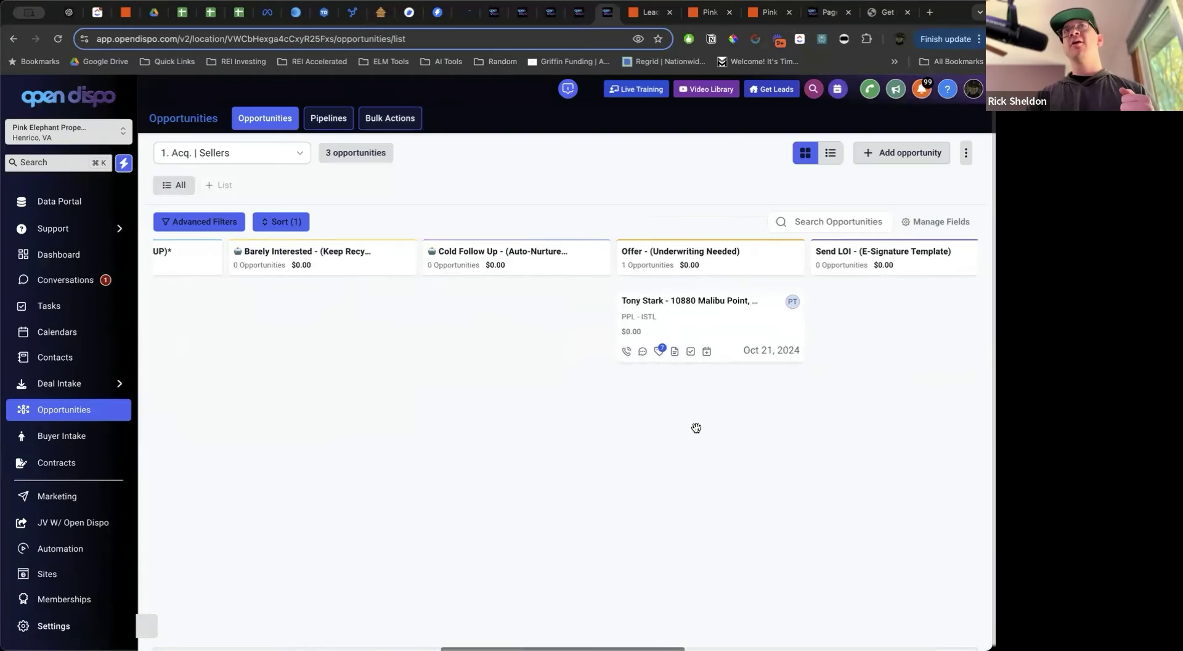
scroll(697, 428, "right", 5)
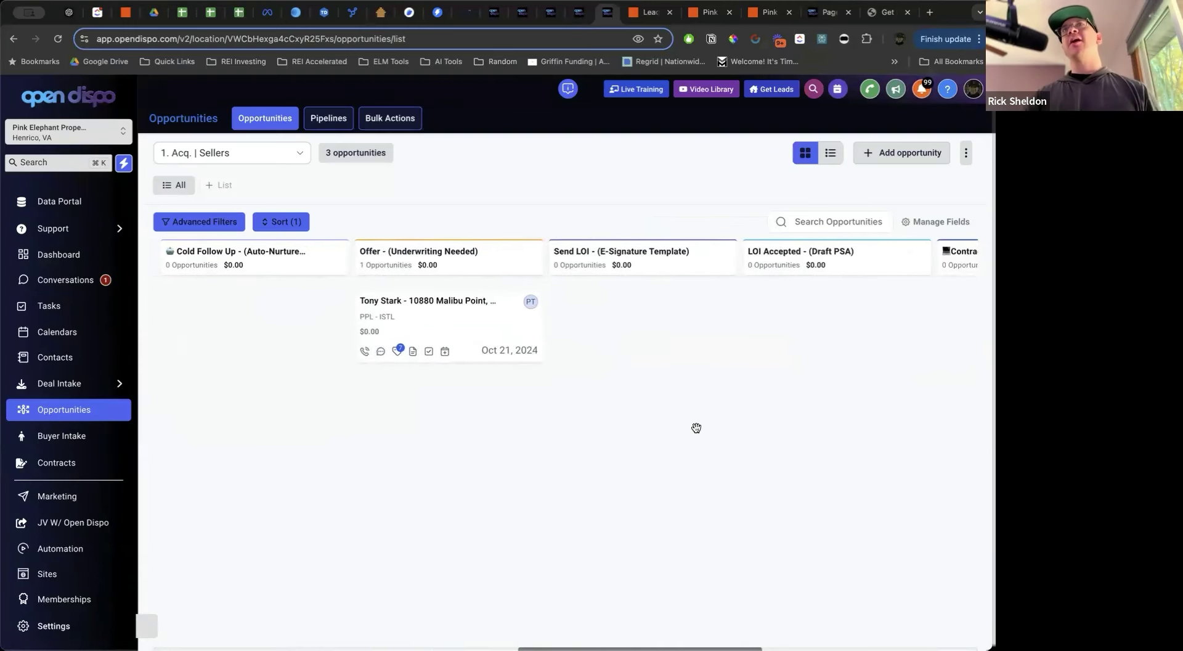
scroll(696, 428, "right", 5)
scroll(697, 428, "right", 5)
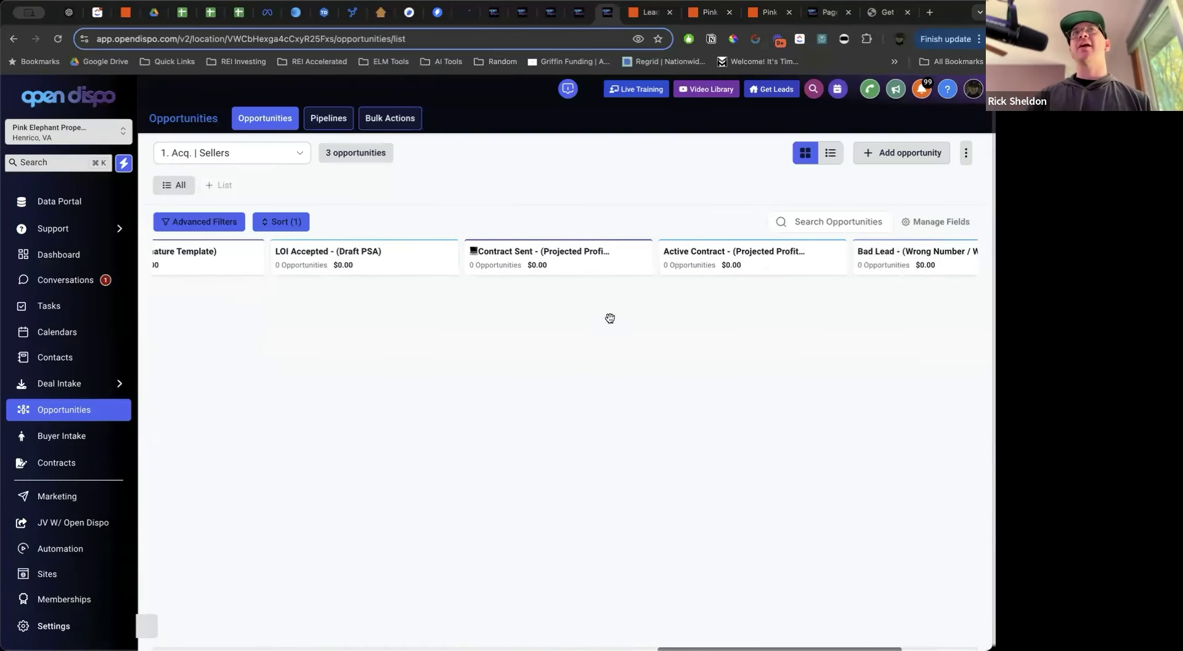
scroll(370, 290, "left", 2)
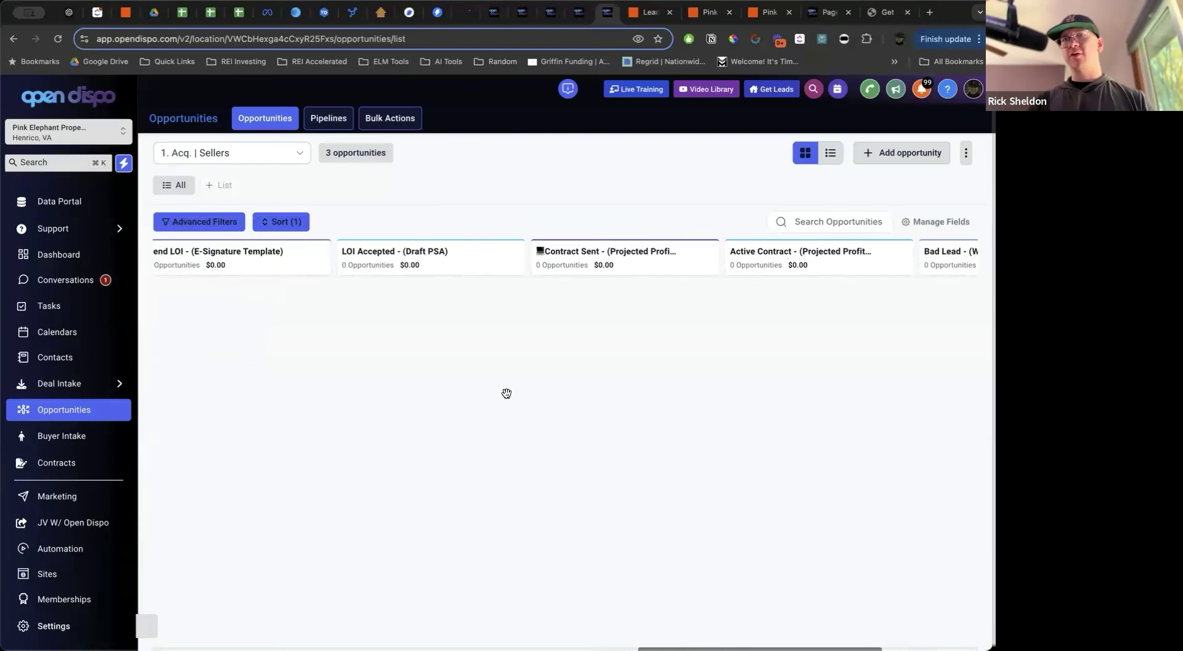
Open the contact record of the seller in the Offer stage and bring up its Send Contract options for LOI types
scroll(487, 422, "left", 5)
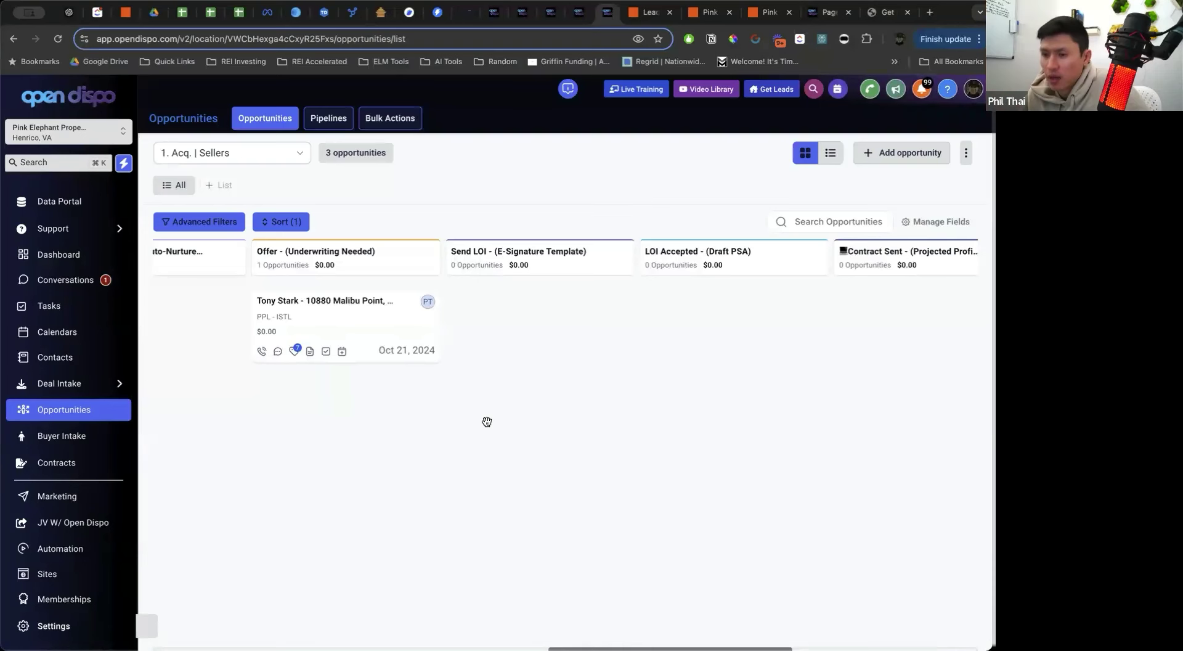
left_click(339, 308)
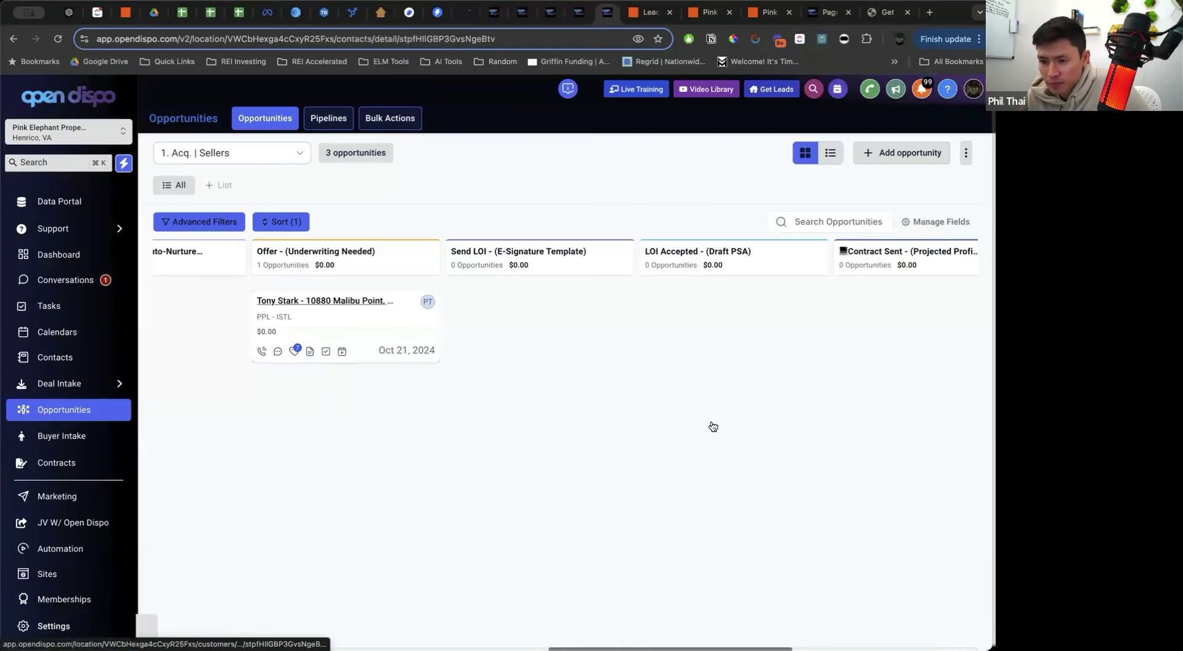
left_click(533, 148)
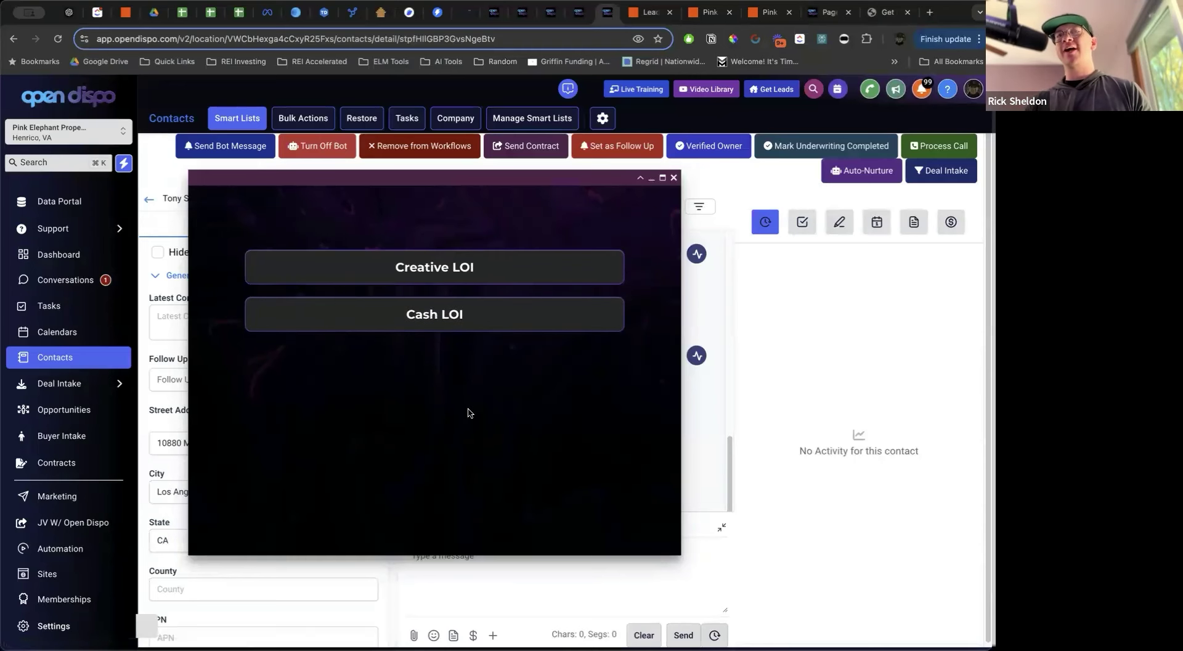
Open a contact in the Land Ally account and view its Send Contract form with the Offer Notes field
left_click(522, 13)
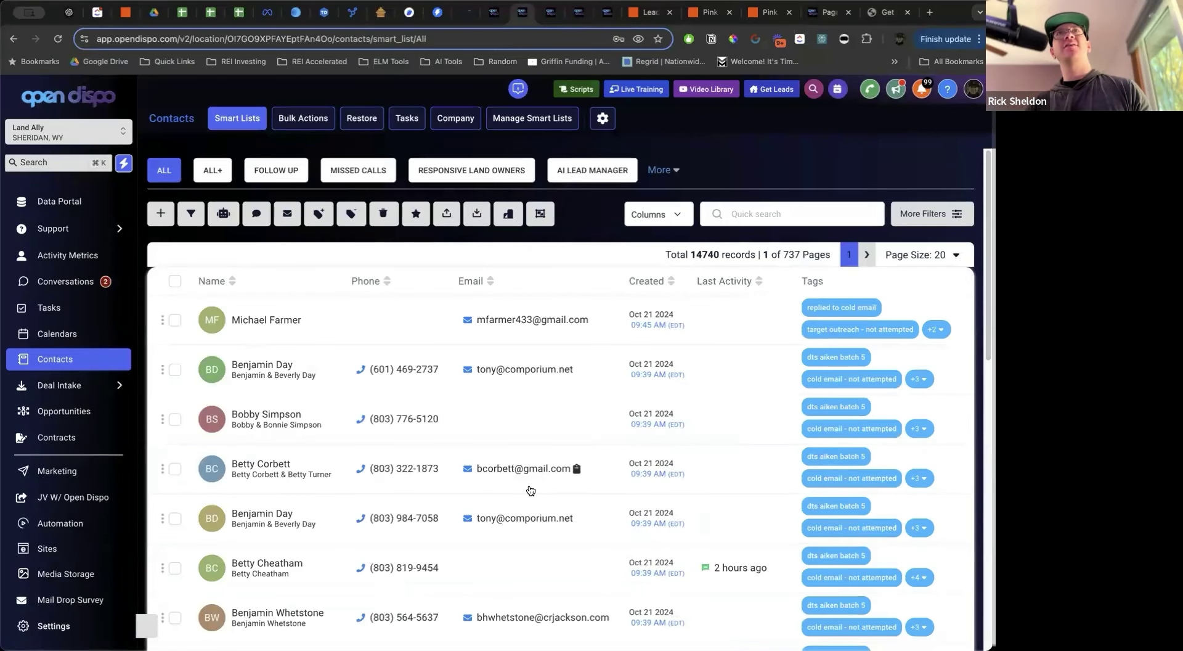
left_click(530, 490)
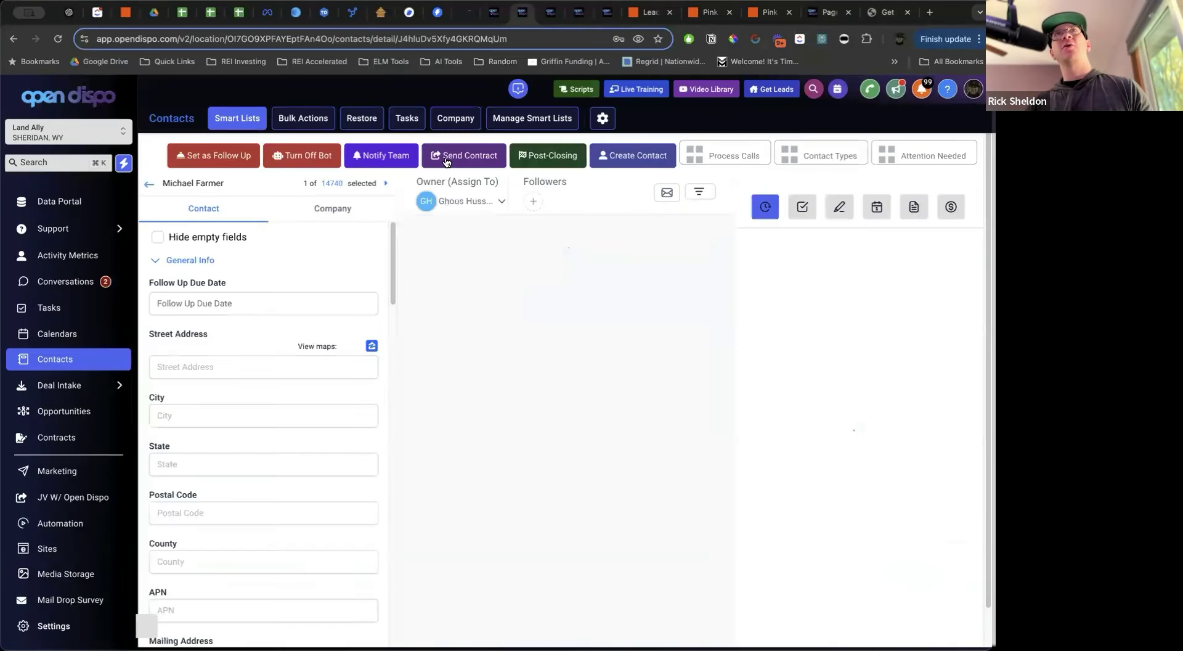
left_click(445, 159)
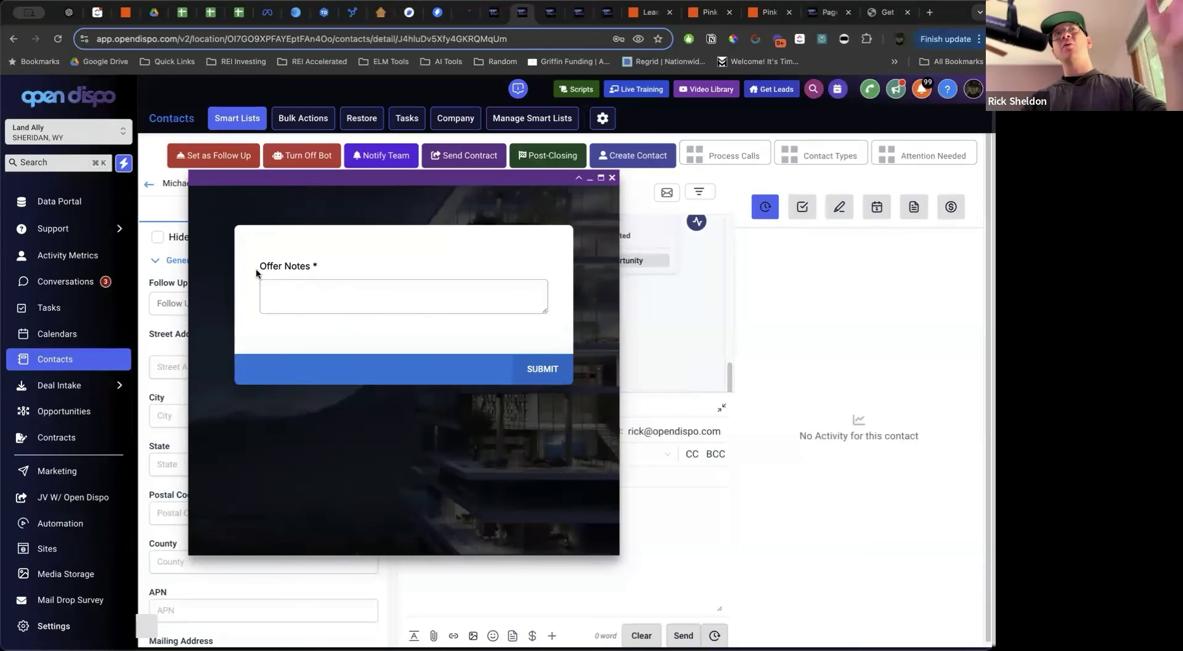
left_click_drag(257, 268, 365, 268)
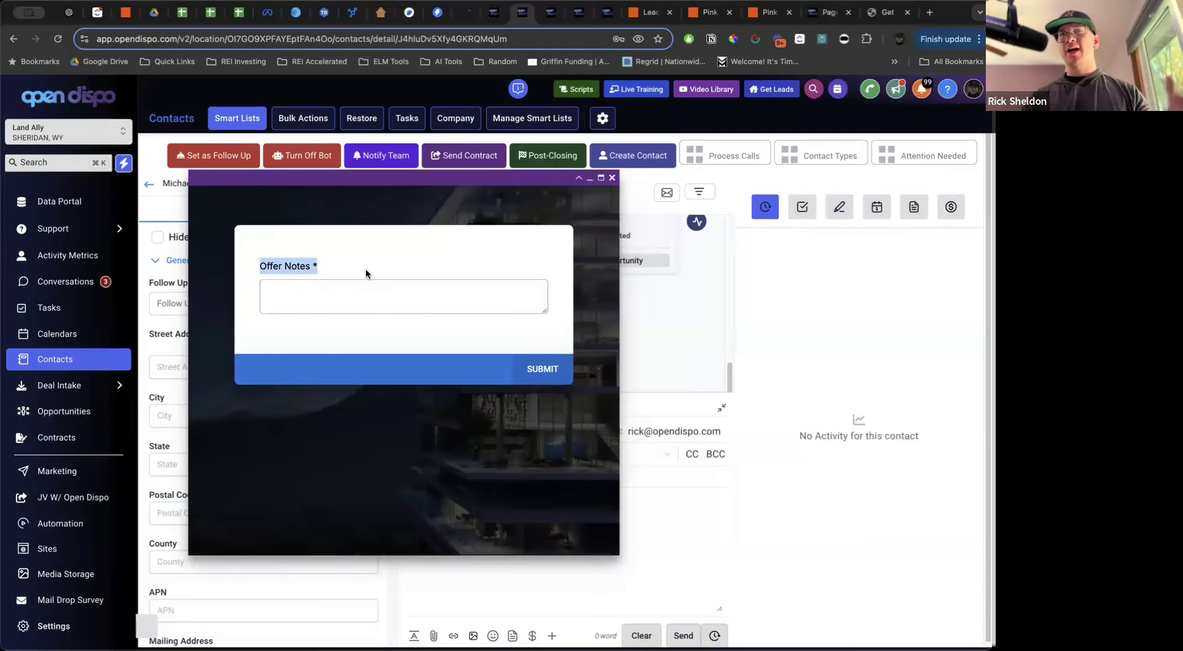
left_click(366, 271)
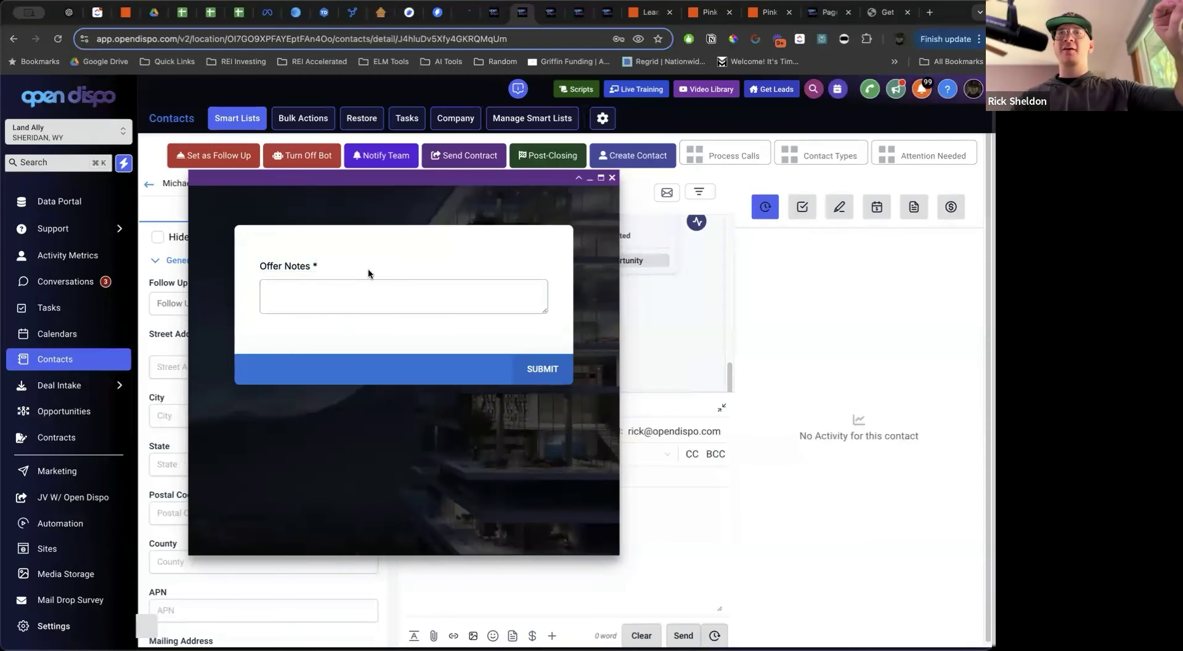
left_click(525, 168)
Close the LOI options on the Pink Elephant seller's record and open the Documents & Contracts templates
left_click(607, 13)
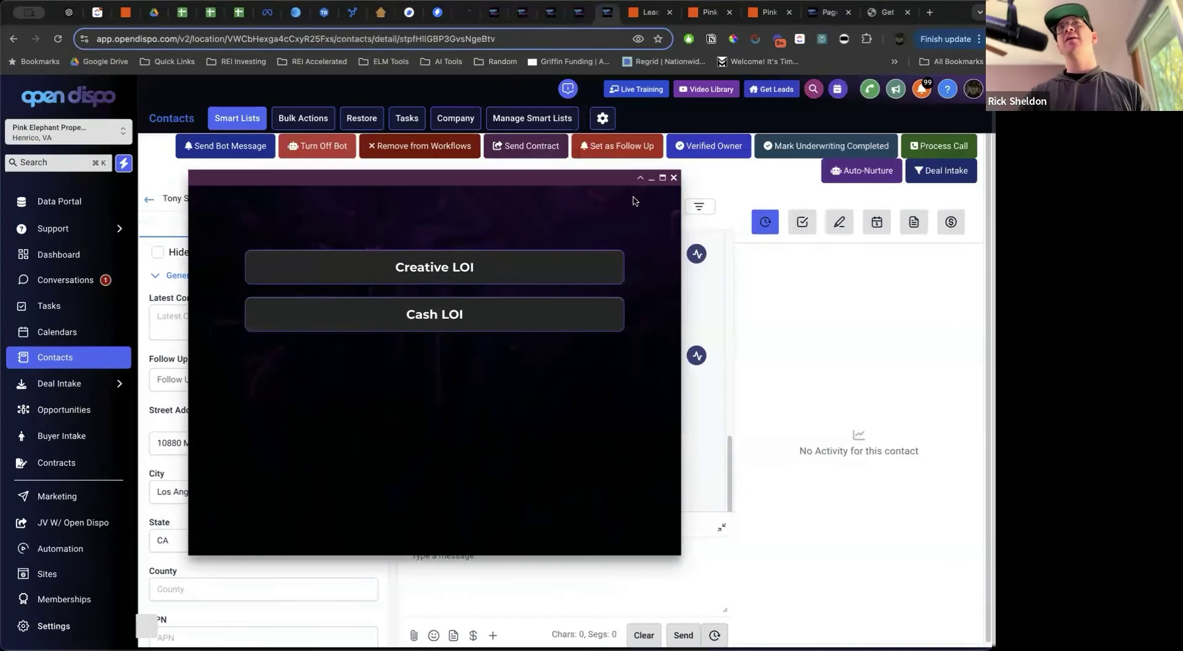
left_click(674, 179)
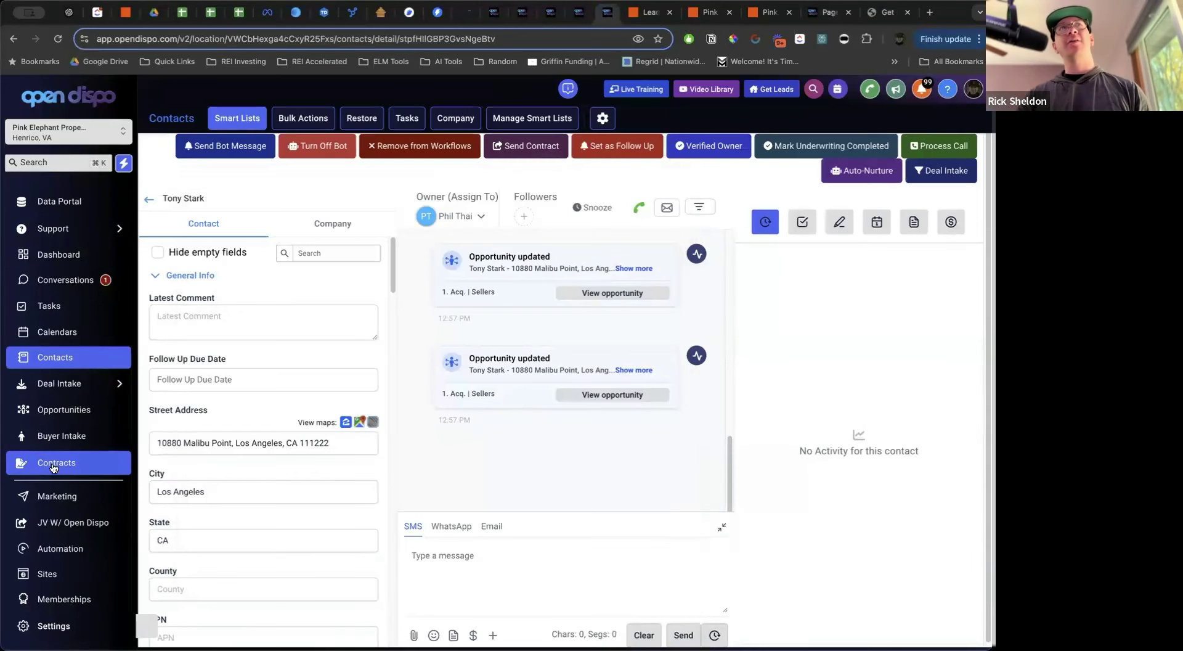
left_click(57, 463)
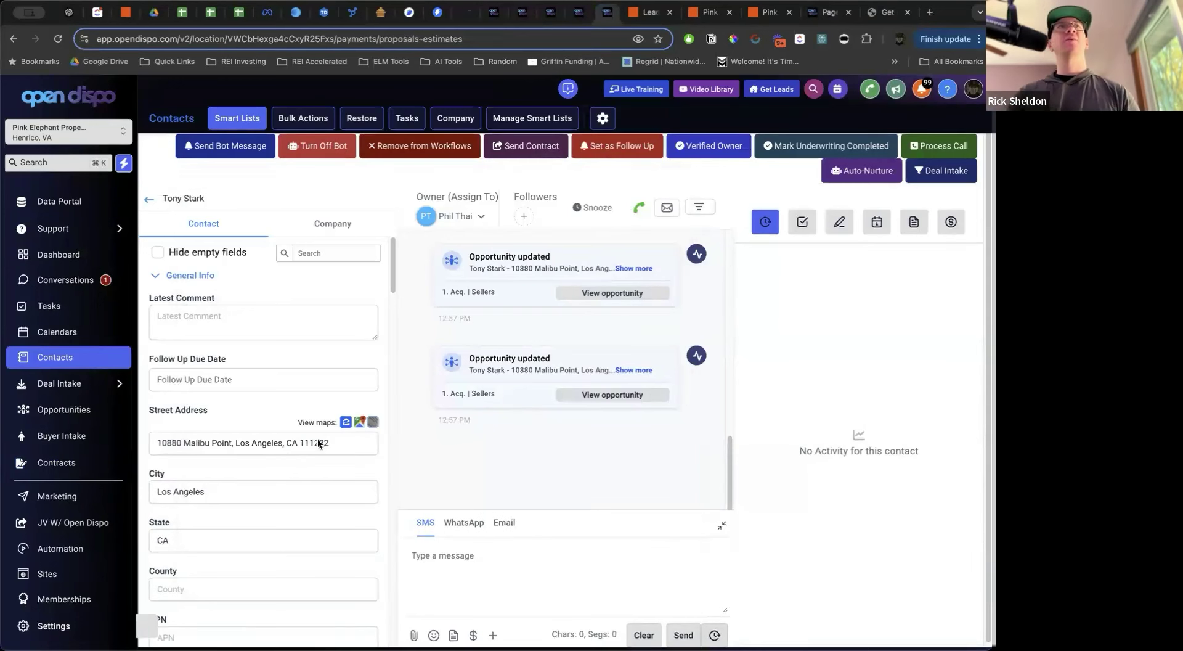
mouse_move(380, 117)
left_click(367, 163)
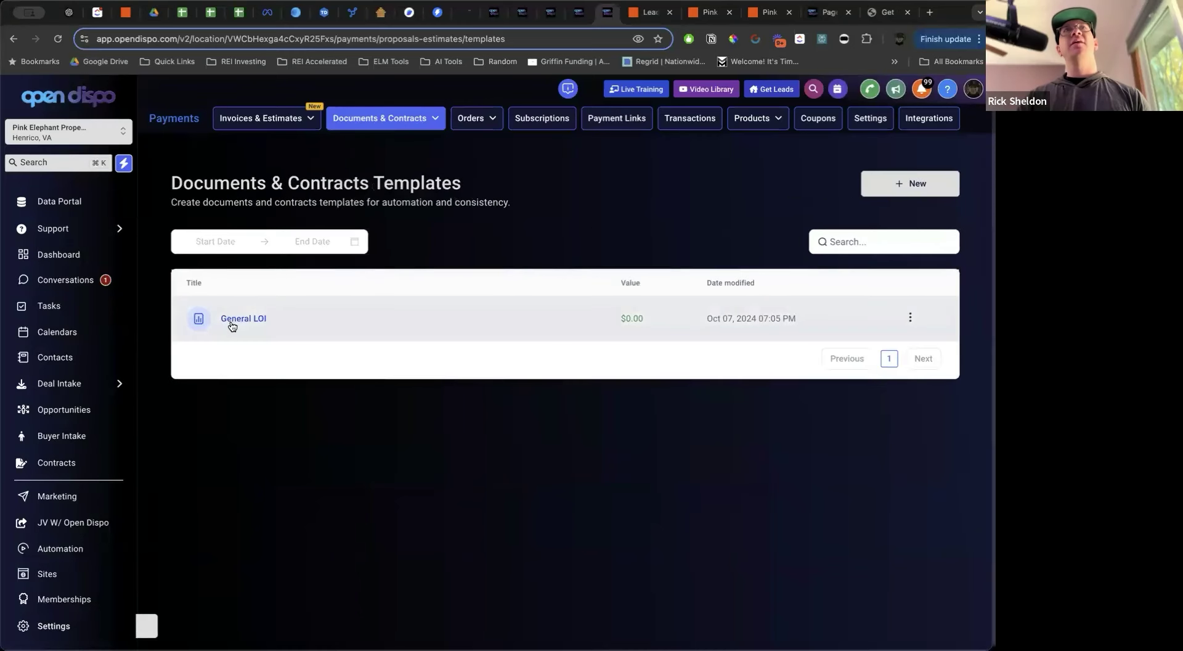
Open the General LOI template and review its terms and contact variables, highlighting the monthly payment to seller variable
left_click(235, 320)
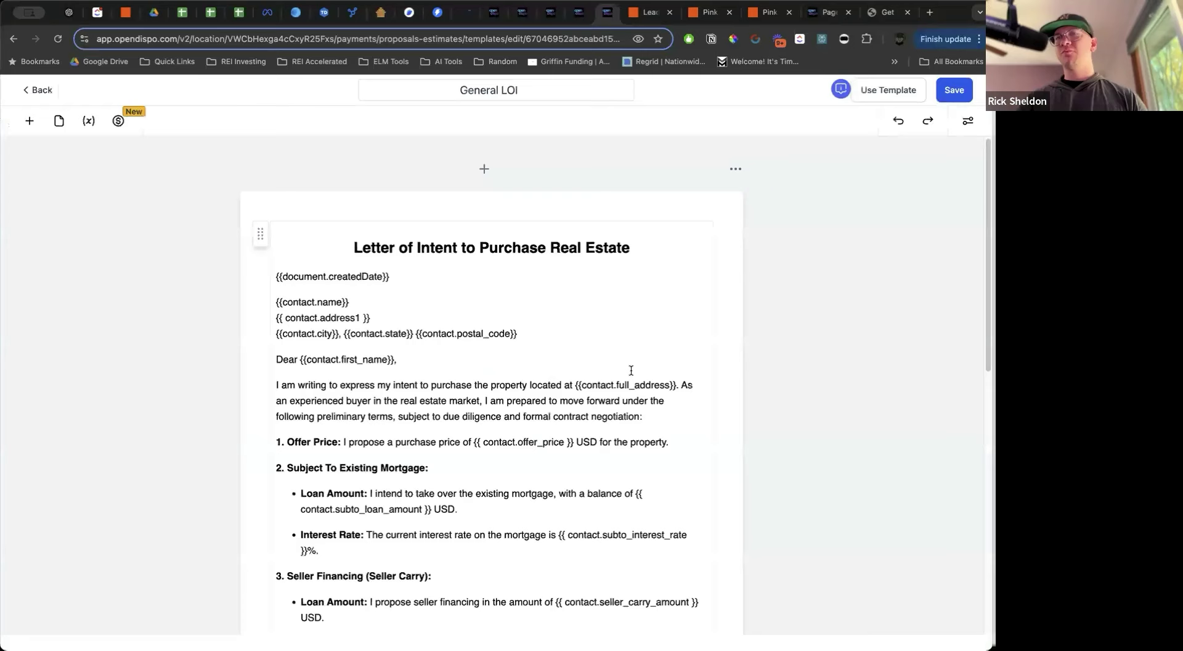
scroll(631, 370, "down", 7)
scroll(631, 370, "up", 4)
scroll(631, 371, "down", 1)
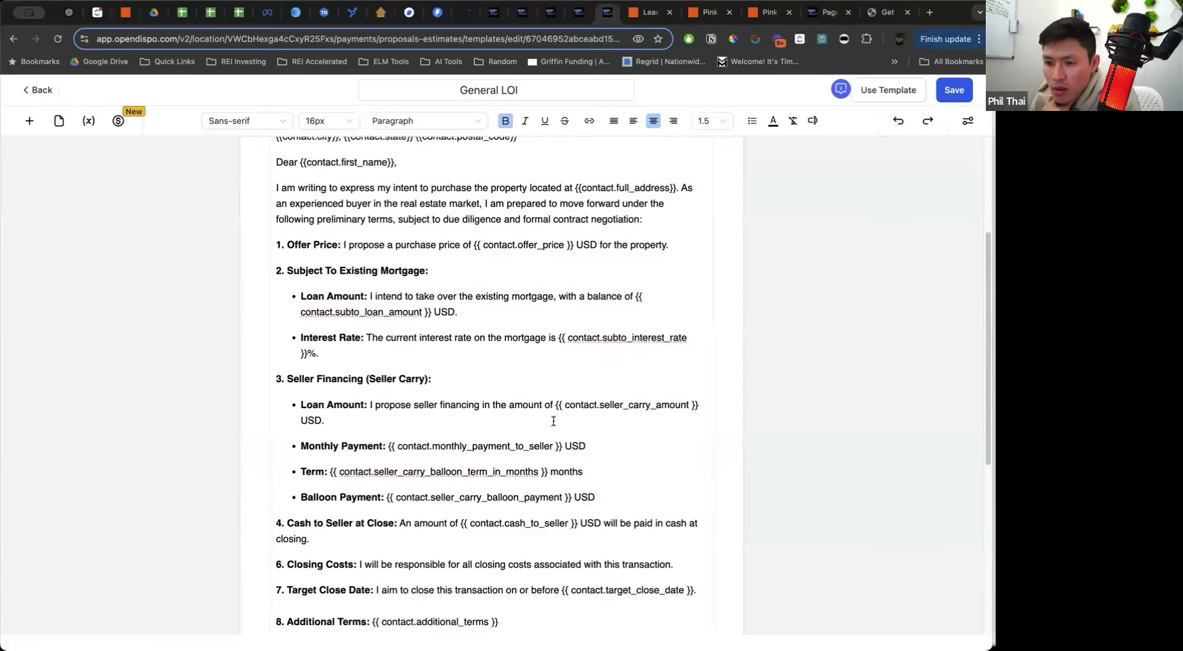
left_click_drag(389, 446, 562, 446)
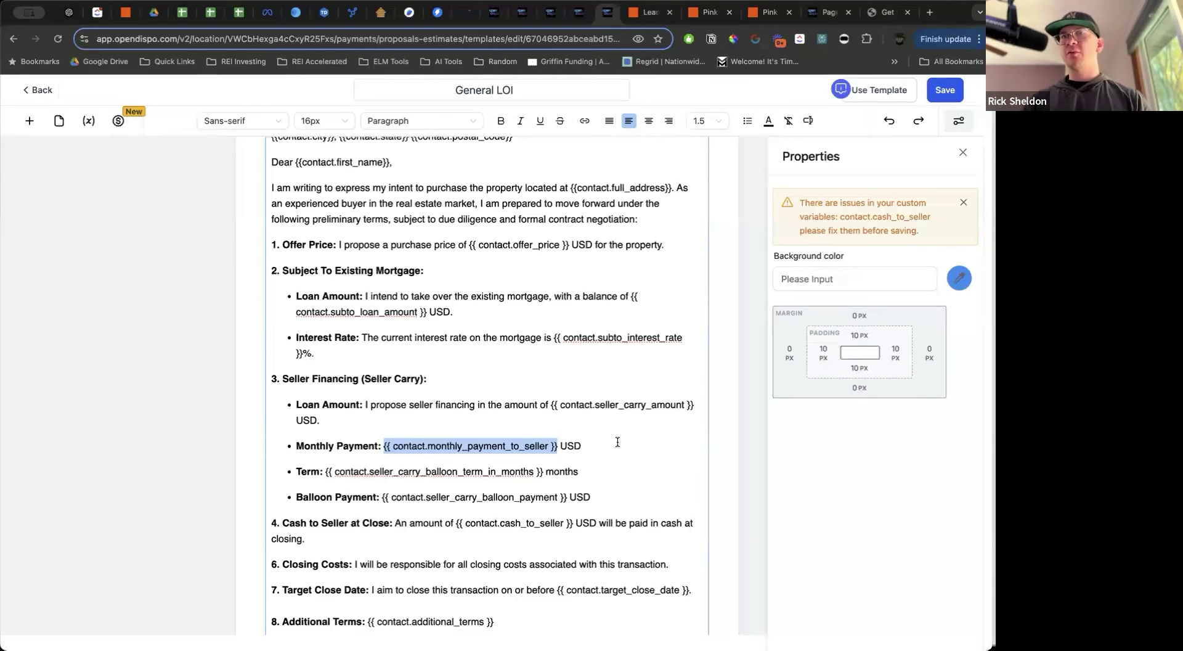
scroll(617, 442, "down", 6)
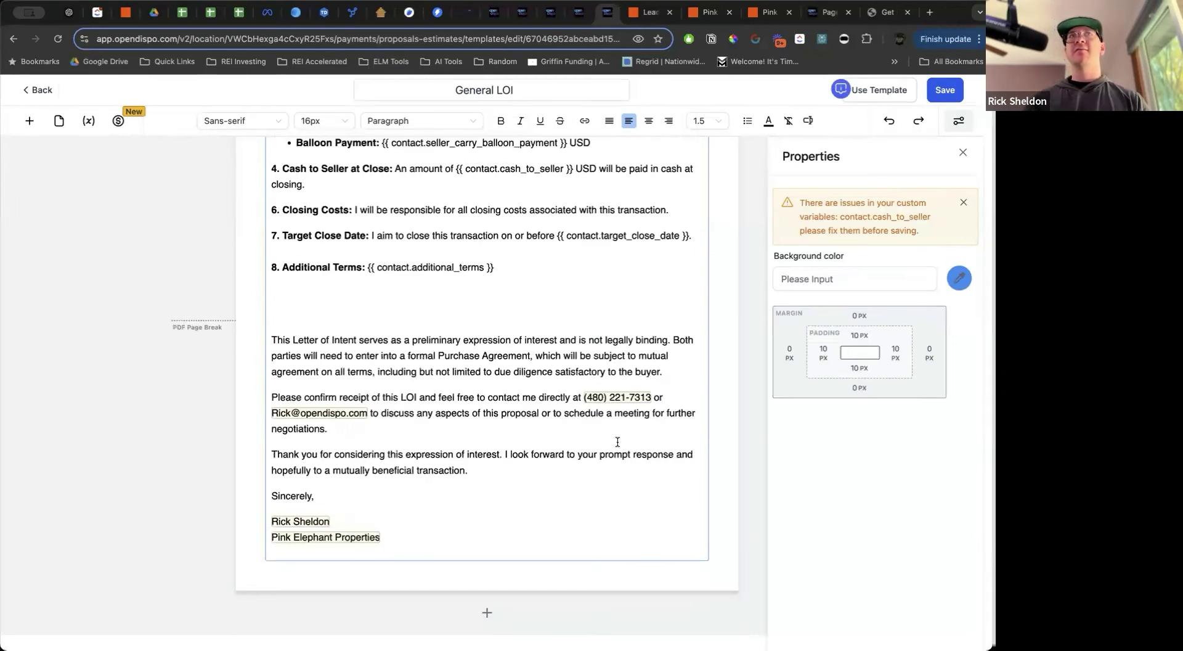
scroll(618, 442, "up", 10)
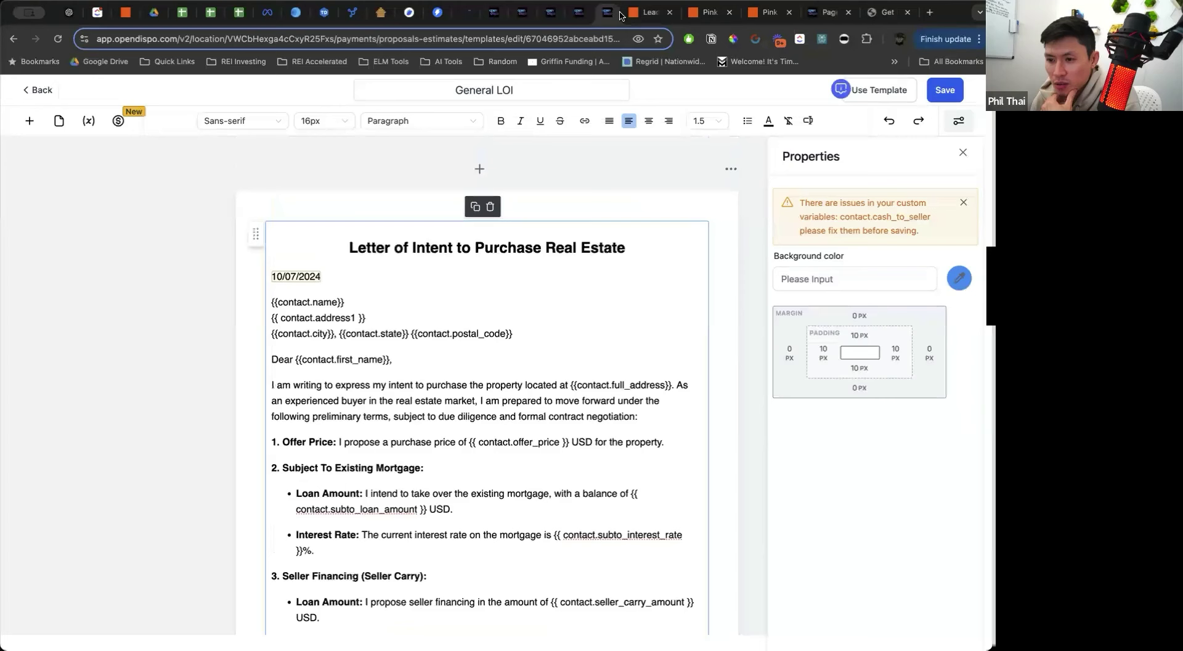
Leave the template, reopen the PPL - ISTL seller's contact record and show its documents
left_click(38, 90)
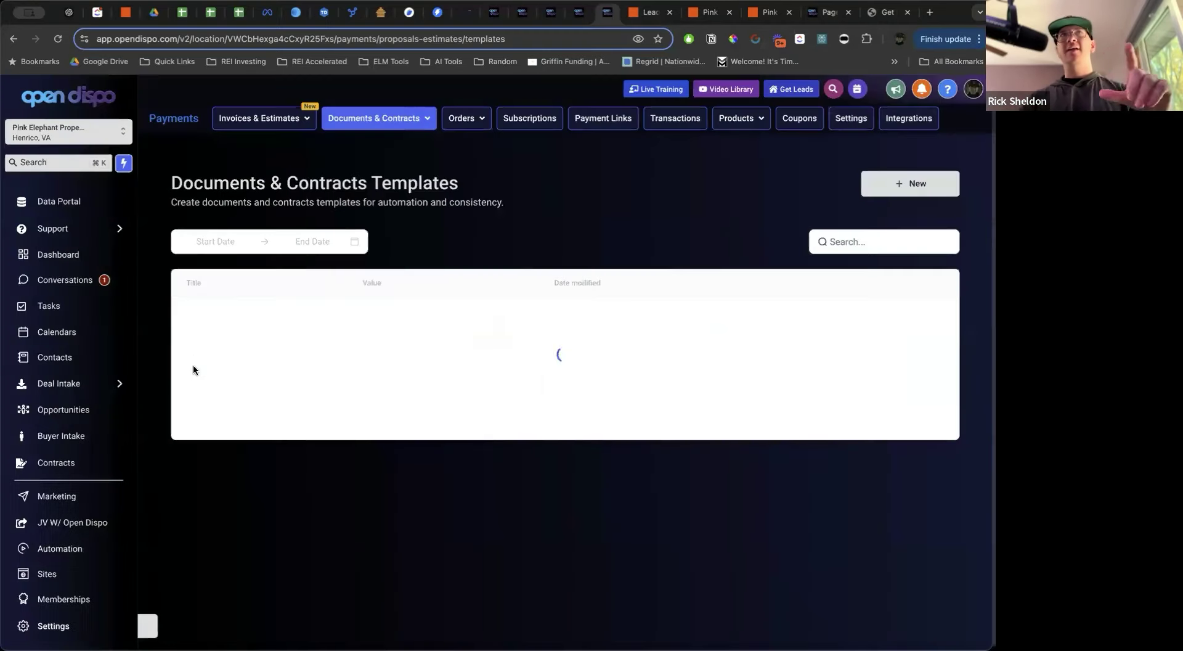
left_click(58, 357)
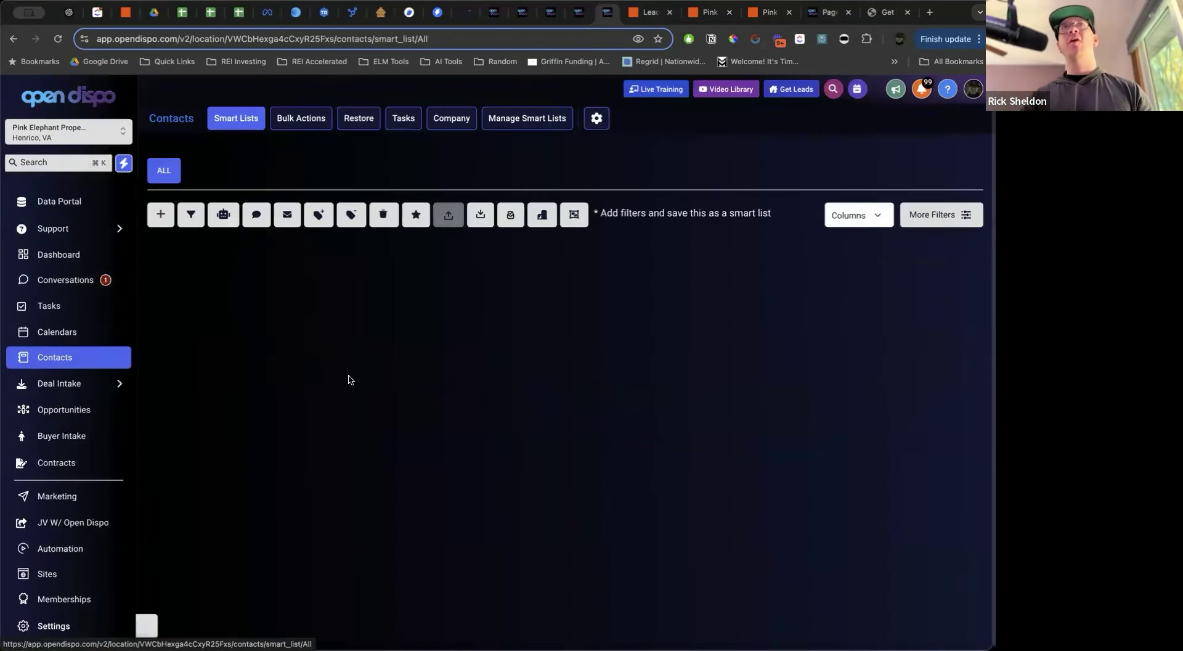
left_click(745, 327)
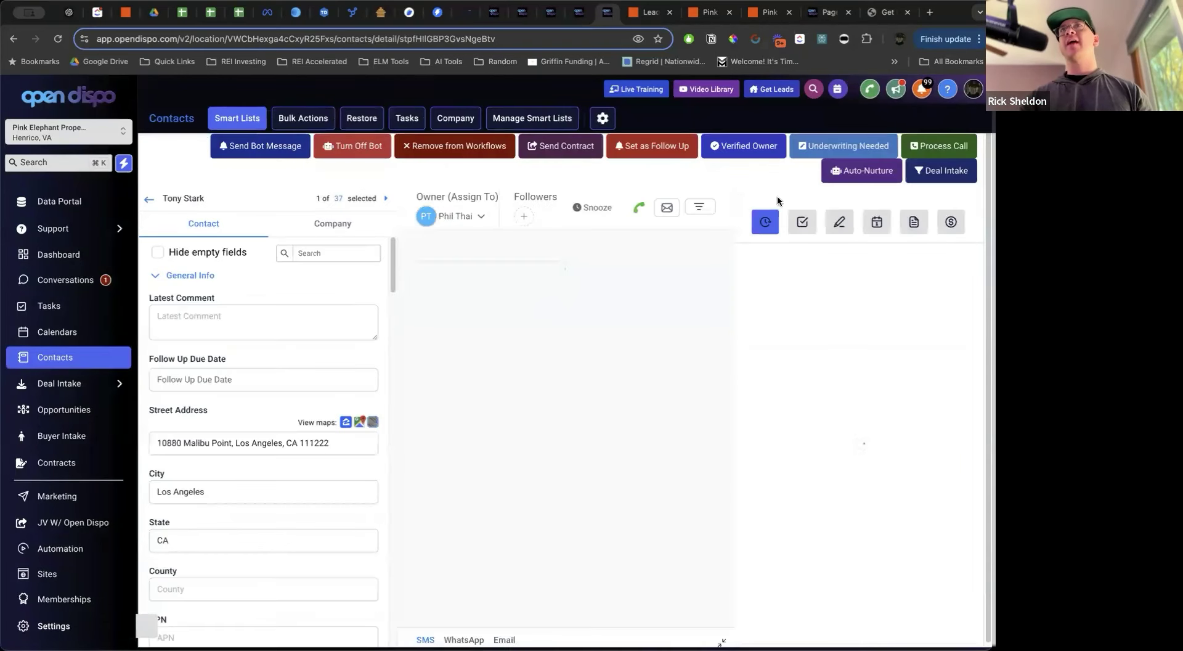
left_click(877, 222)
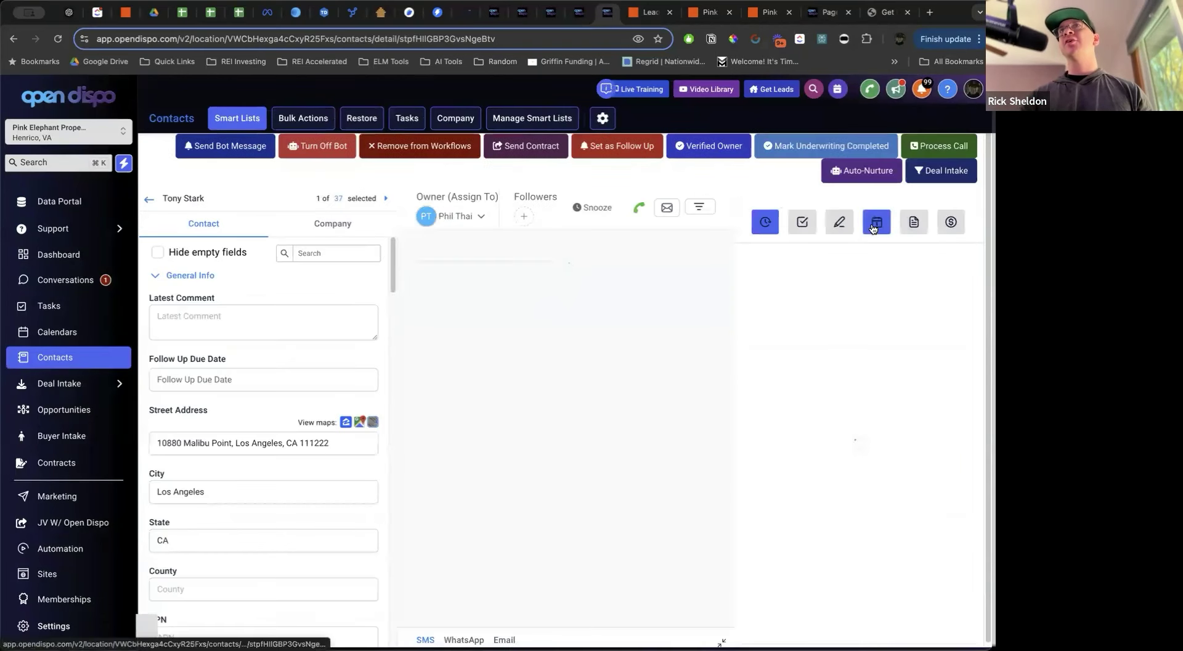
left_click(914, 224)
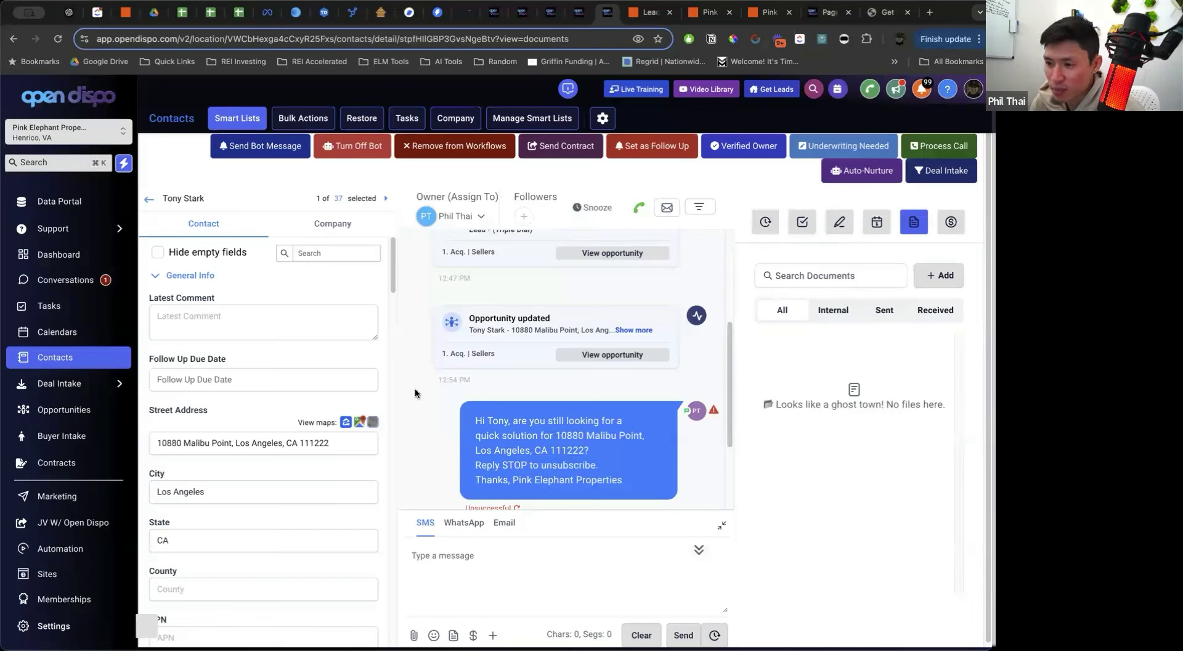
Open the seller's Process Call form, reposition its window and read through the property info and condition questions
scroll(416, 392, "down", 5)
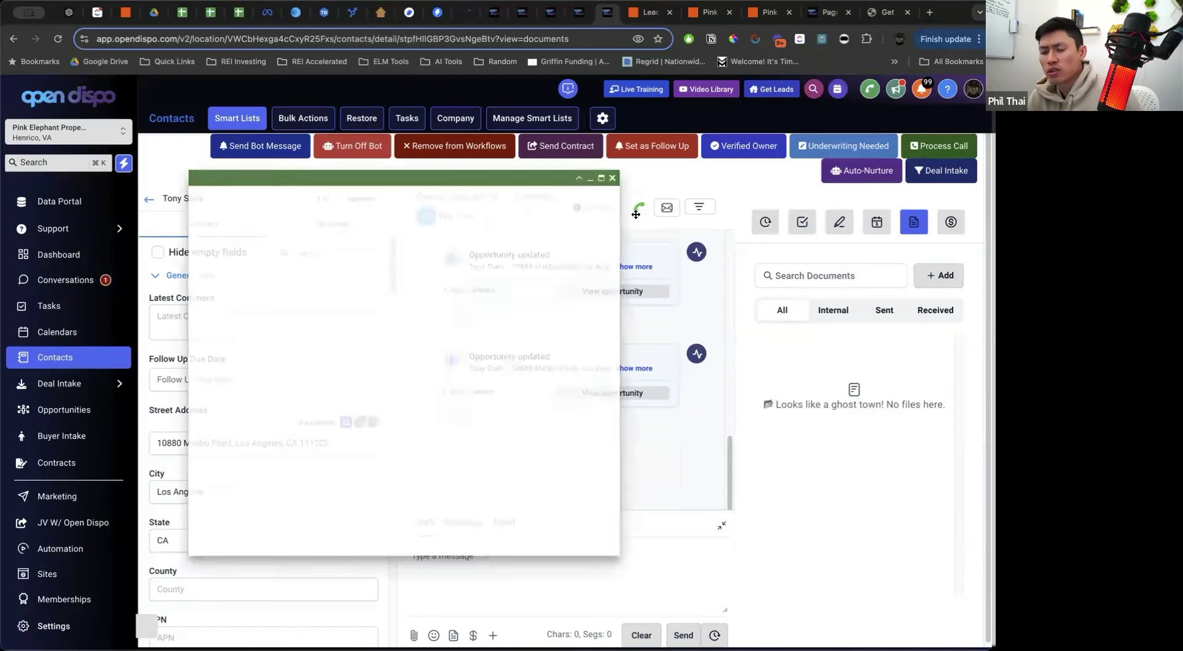
left_click_drag(459, 178, 627, 212)
scroll(667, 383, "down", 3)
scroll(667, 384, "down", 10)
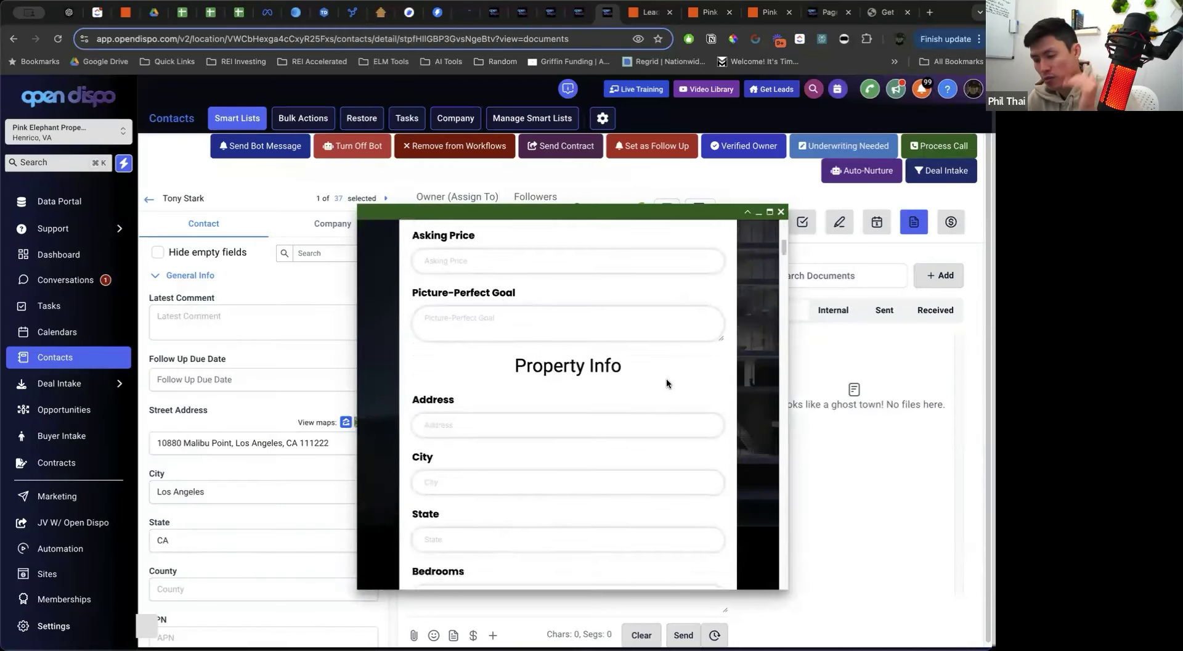
scroll(667, 383, "down", 10)
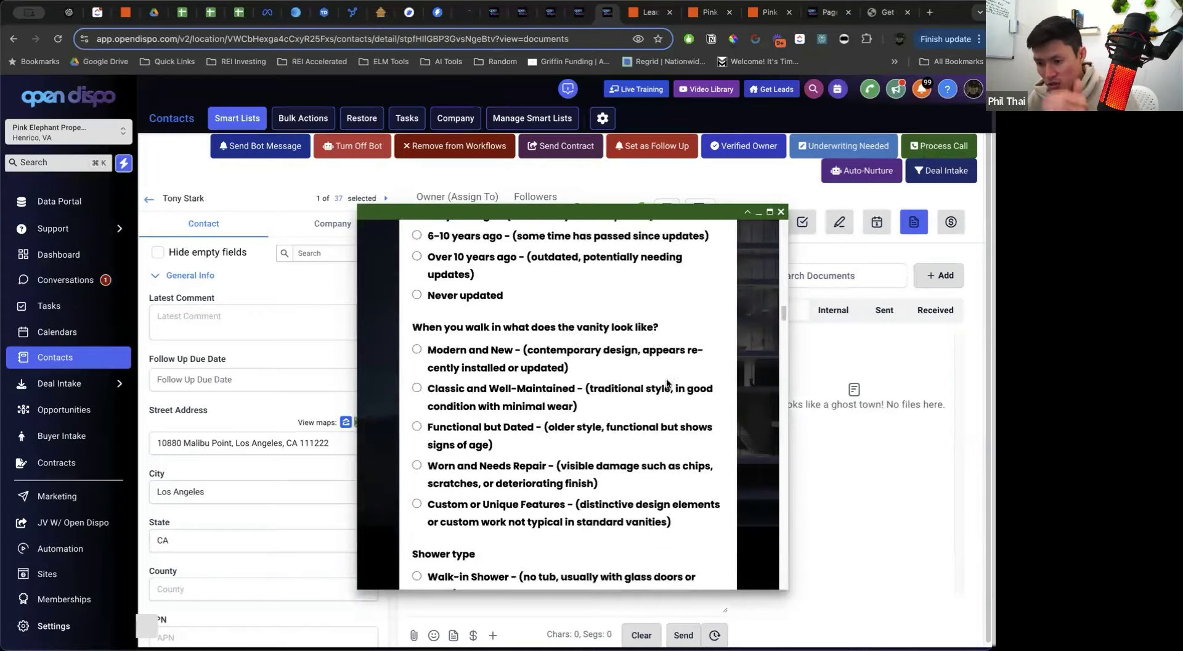
scroll(667, 384, "down", 15)
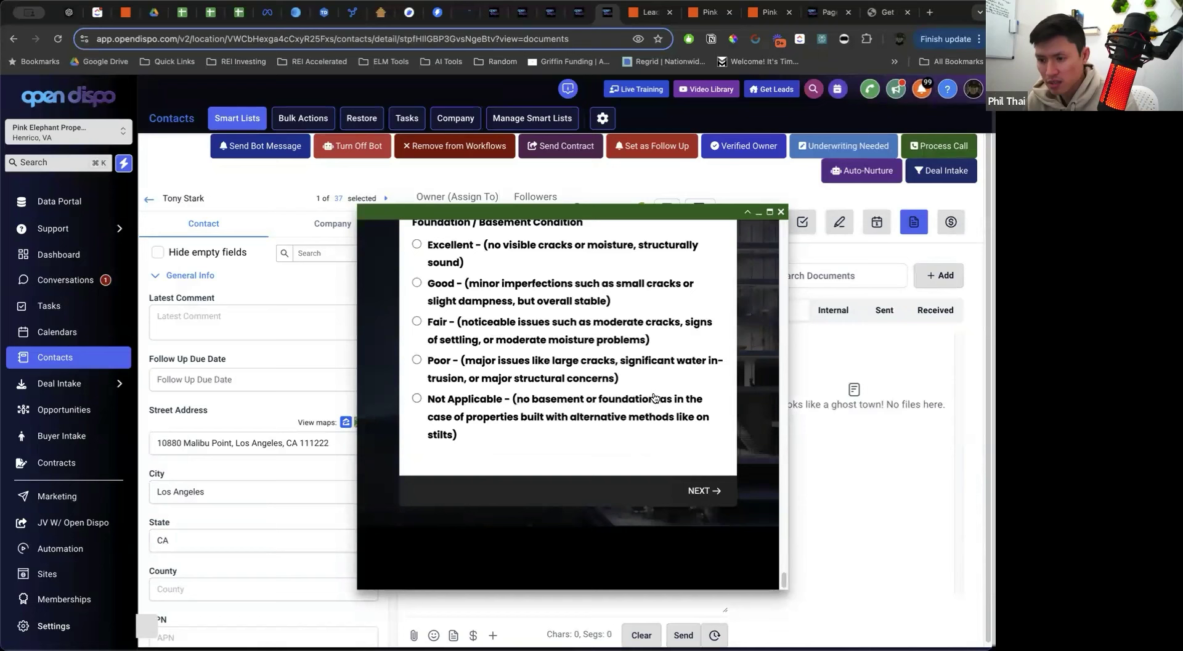
Advance the Process Call form to the Post-call page and examine the call ratings, choosing Good and finally Did Not Occur
left_click(711, 492)
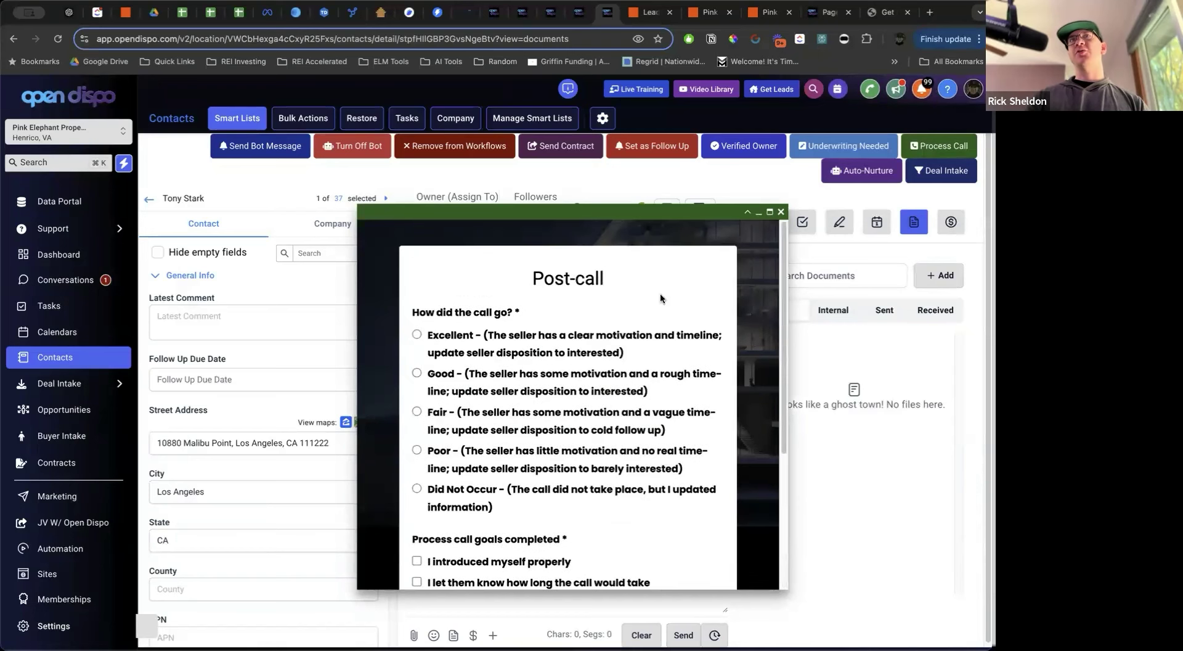
double_click(475, 338)
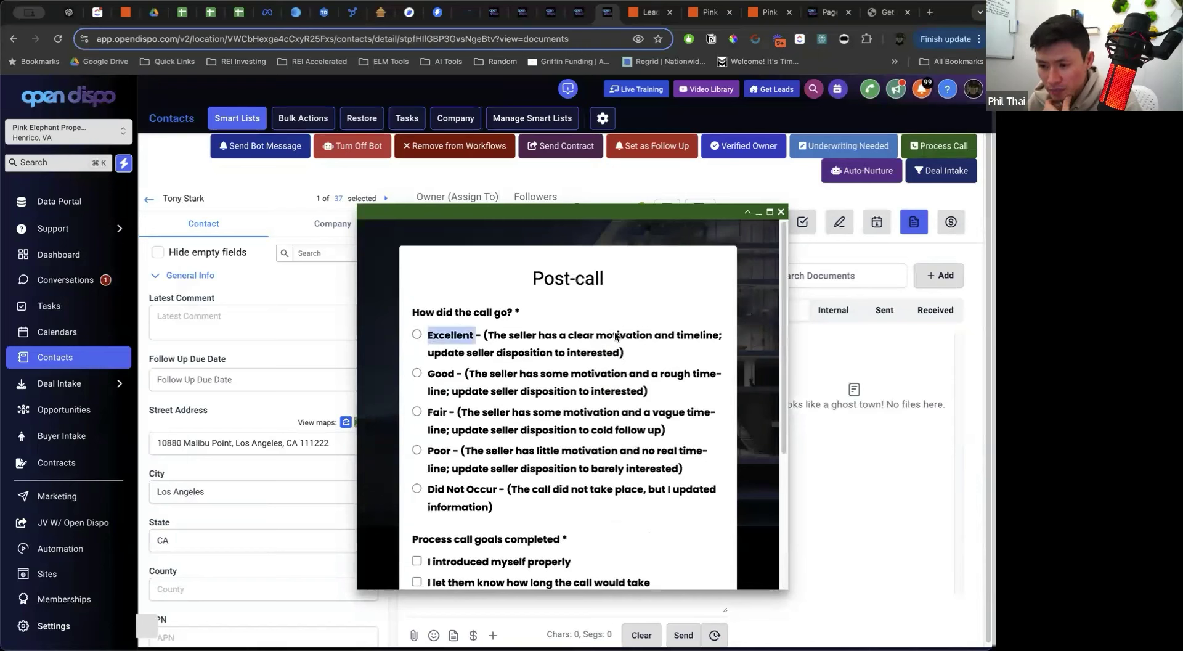
left_click_drag(568, 337, 721, 336)
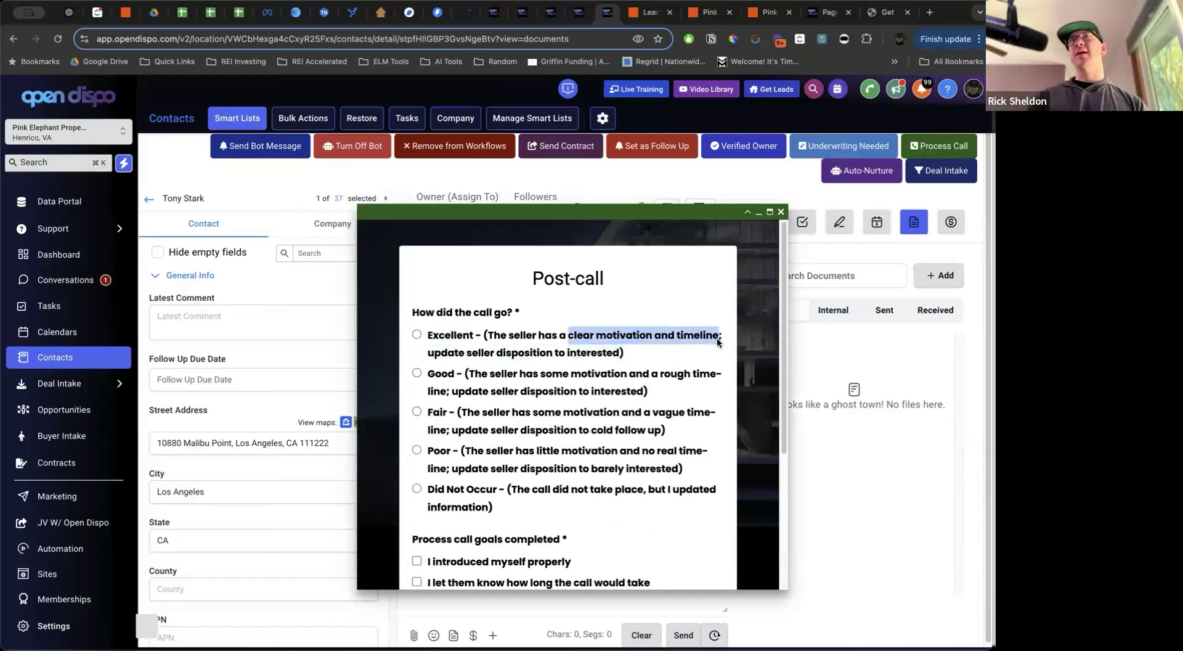
left_click_drag(467, 357, 618, 359)
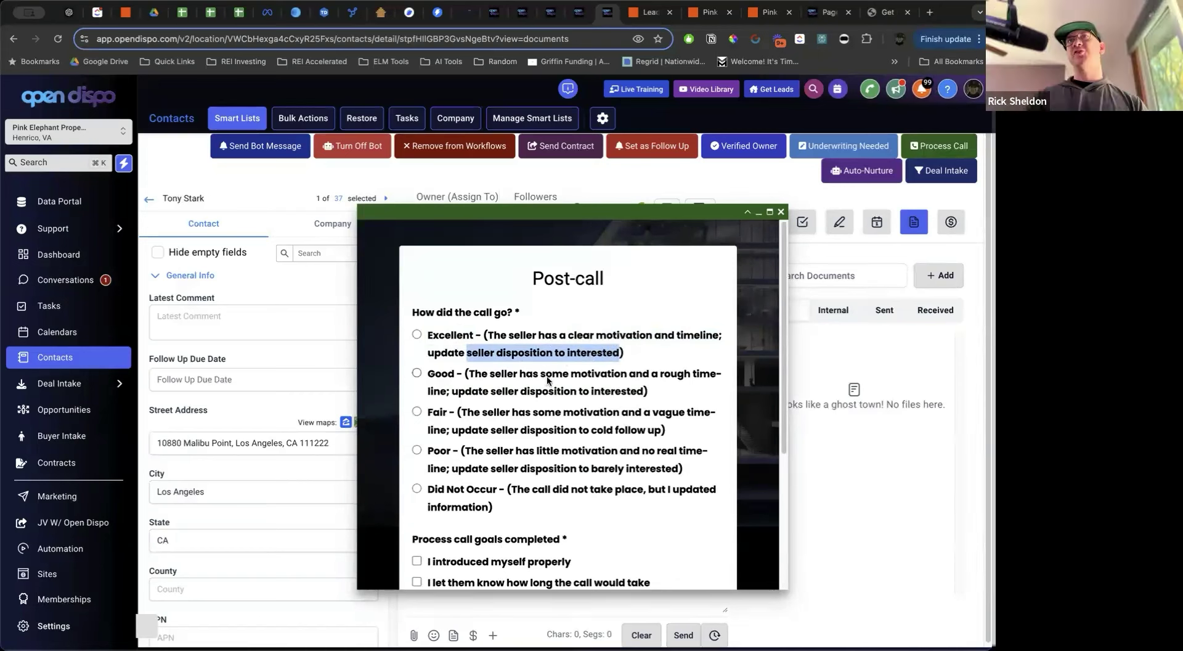
left_click(524, 394)
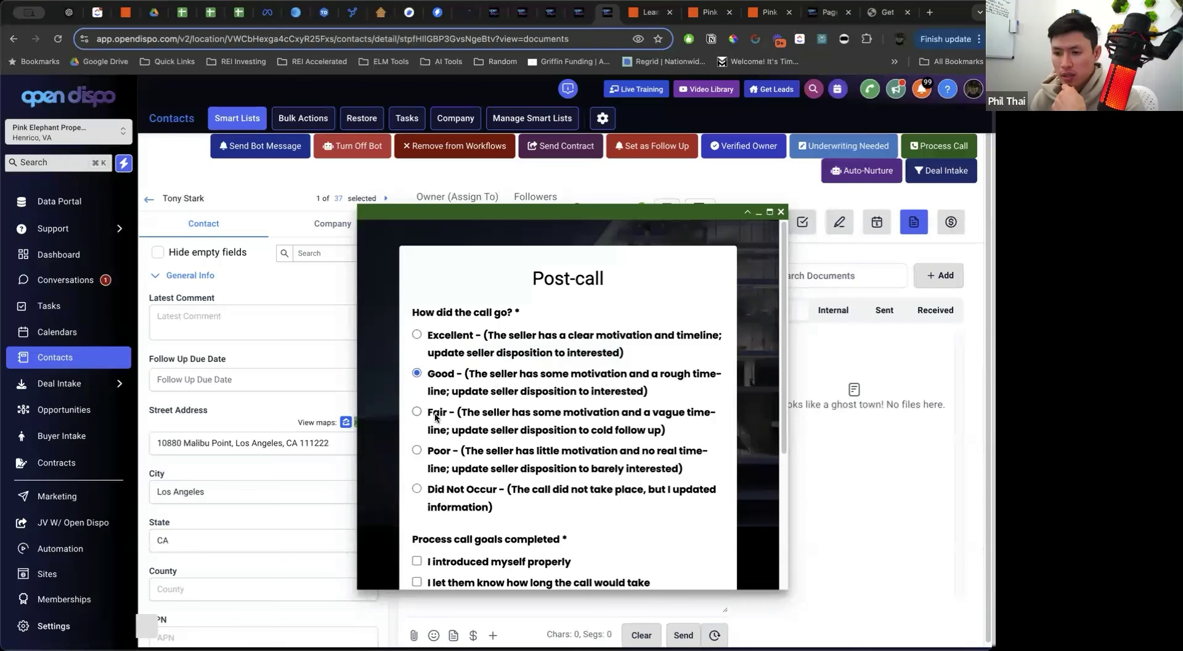
left_click_drag(538, 417, 636, 417)
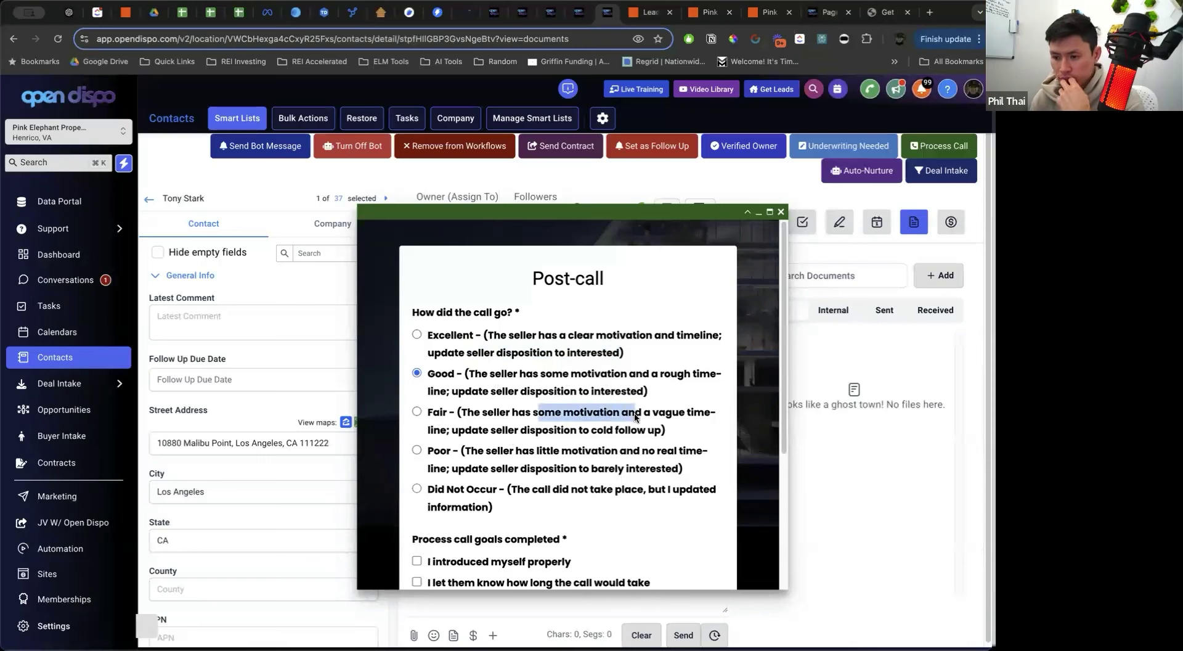
left_click_drag(521, 430, 445, 436)
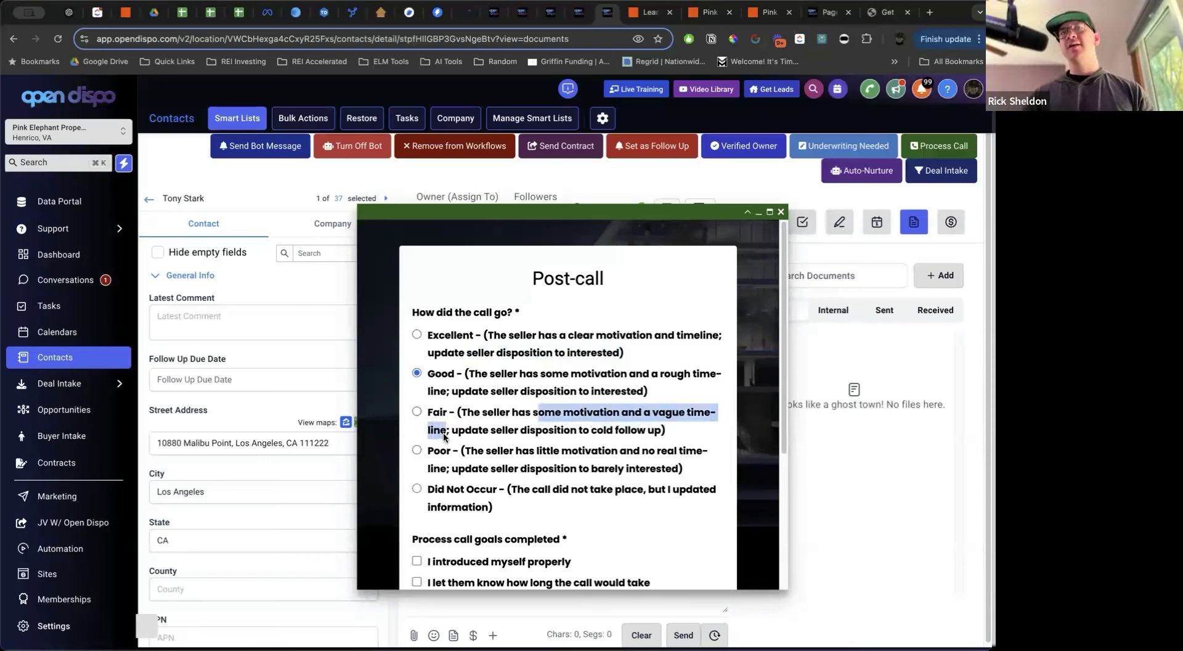
left_click(614, 497)
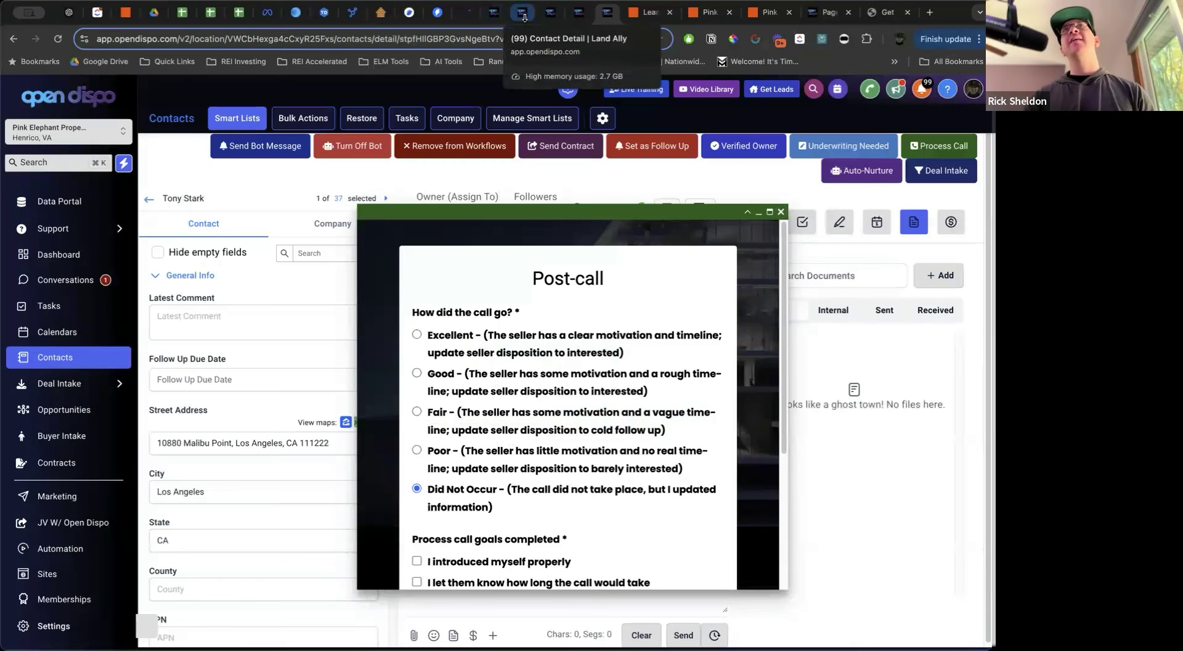
Switch to the DTS Snapshot conversation, dismiss its appointment details and open the Process Call form
left_click(574, 17)
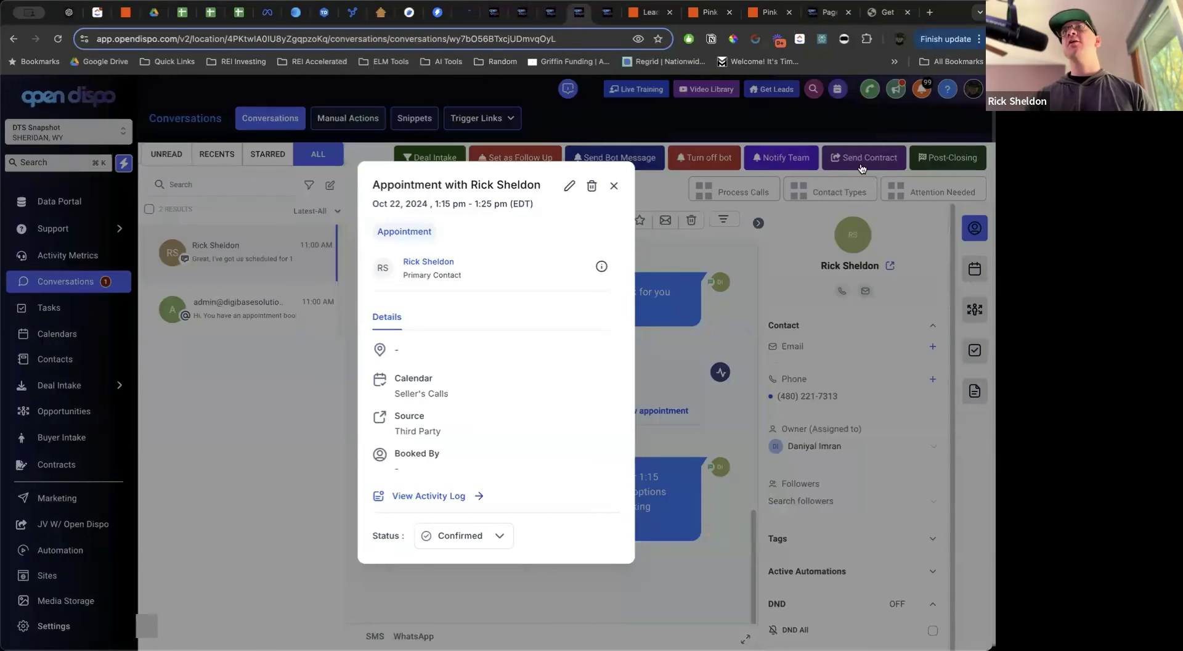
left_click(613, 186)
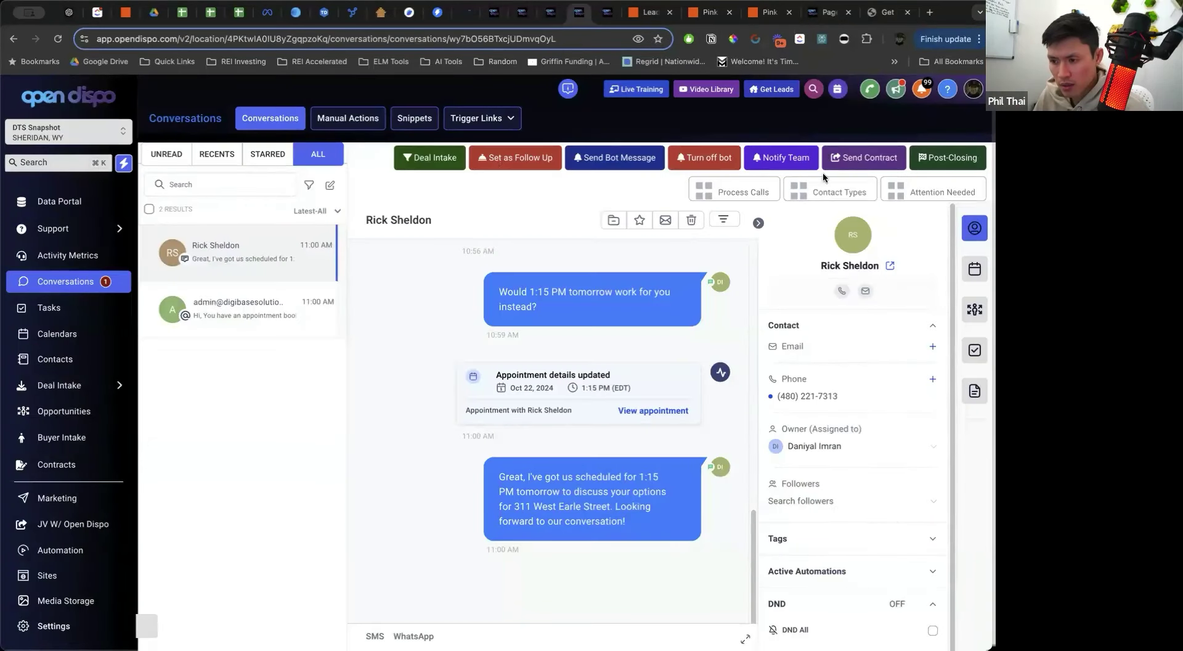
left_click(729, 193)
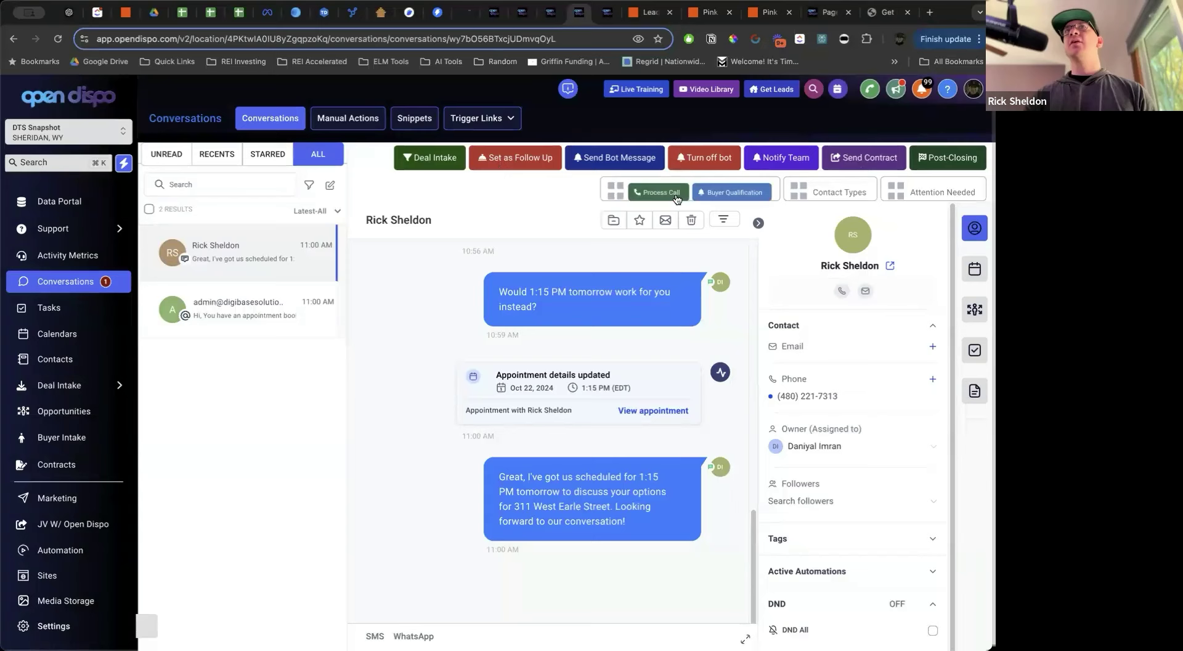
left_click(730, 192)
Examine the form's Post-call Seller Disposition options, from Prospecting to Lost Deal, and close the form
scroll(593, 327, "down", 20)
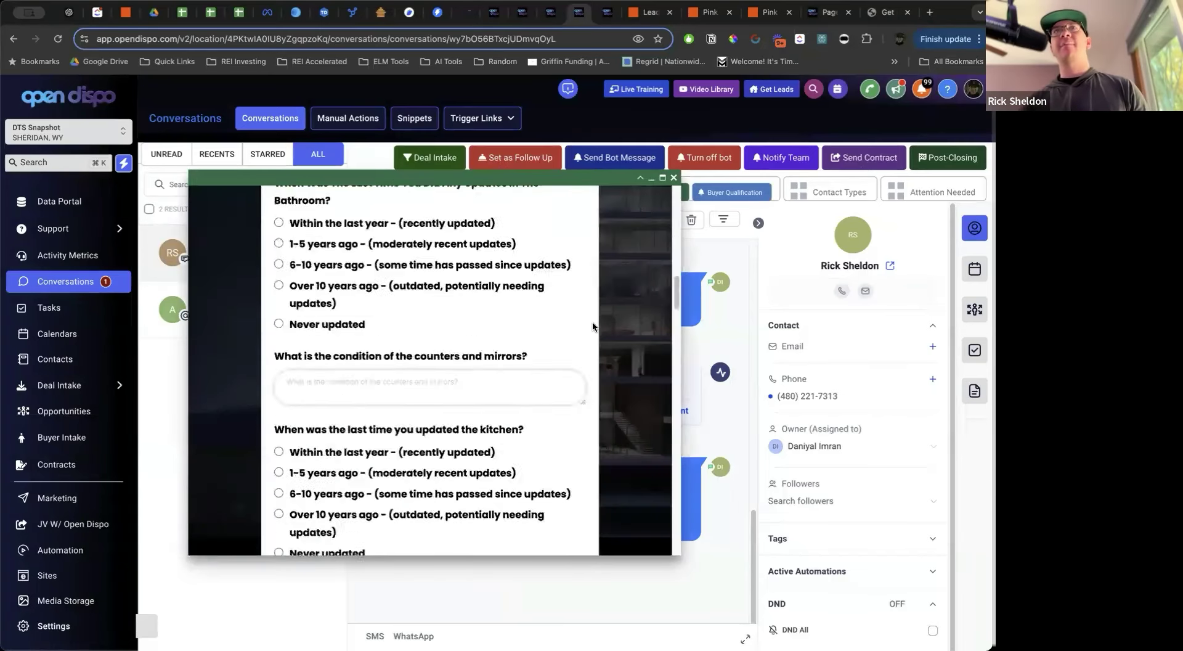
scroll(624, 333, "up", 4)
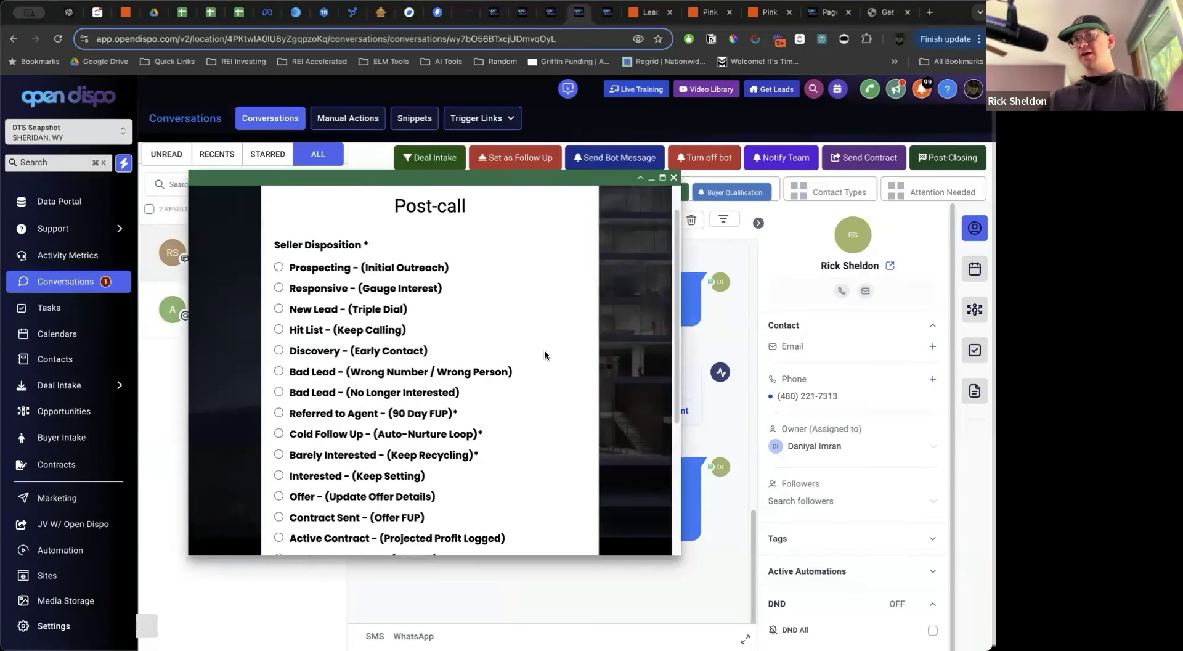
scroll(545, 355, "down", 3)
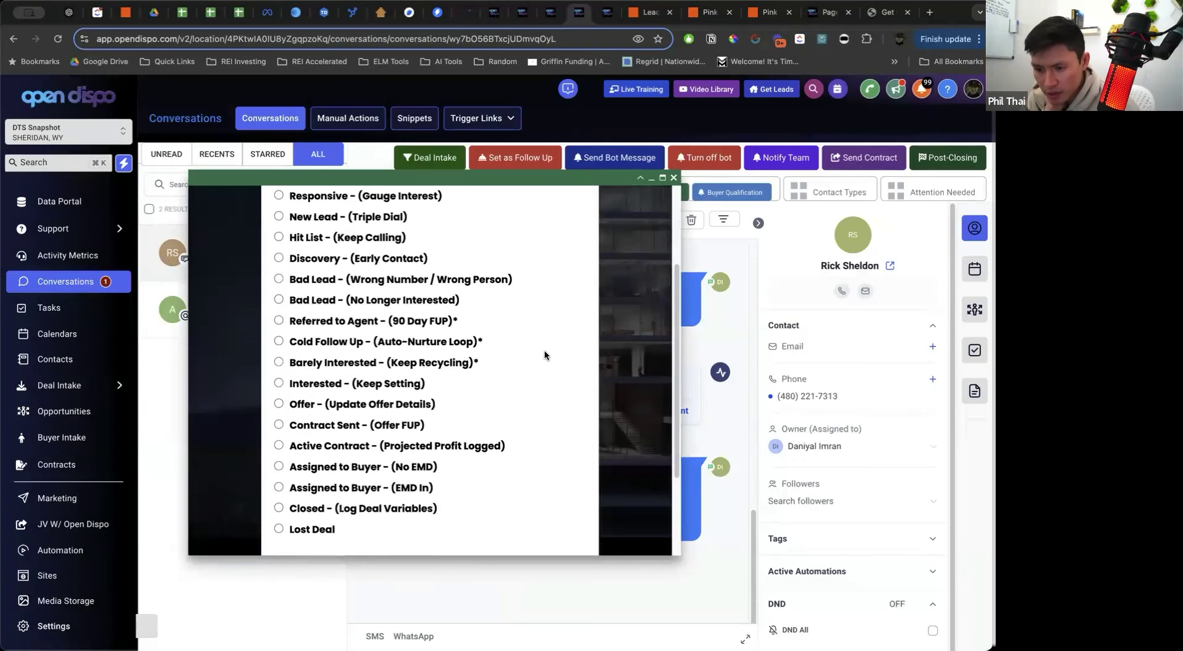
scroll(545, 355, "up", 4)
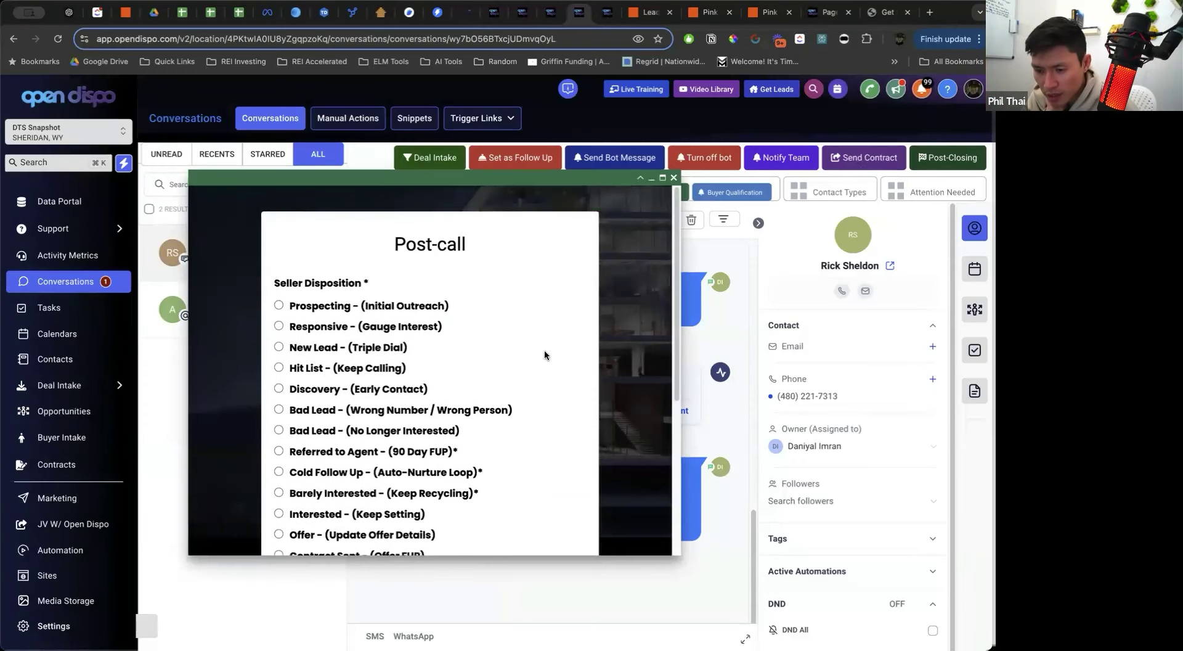
left_click(674, 180)
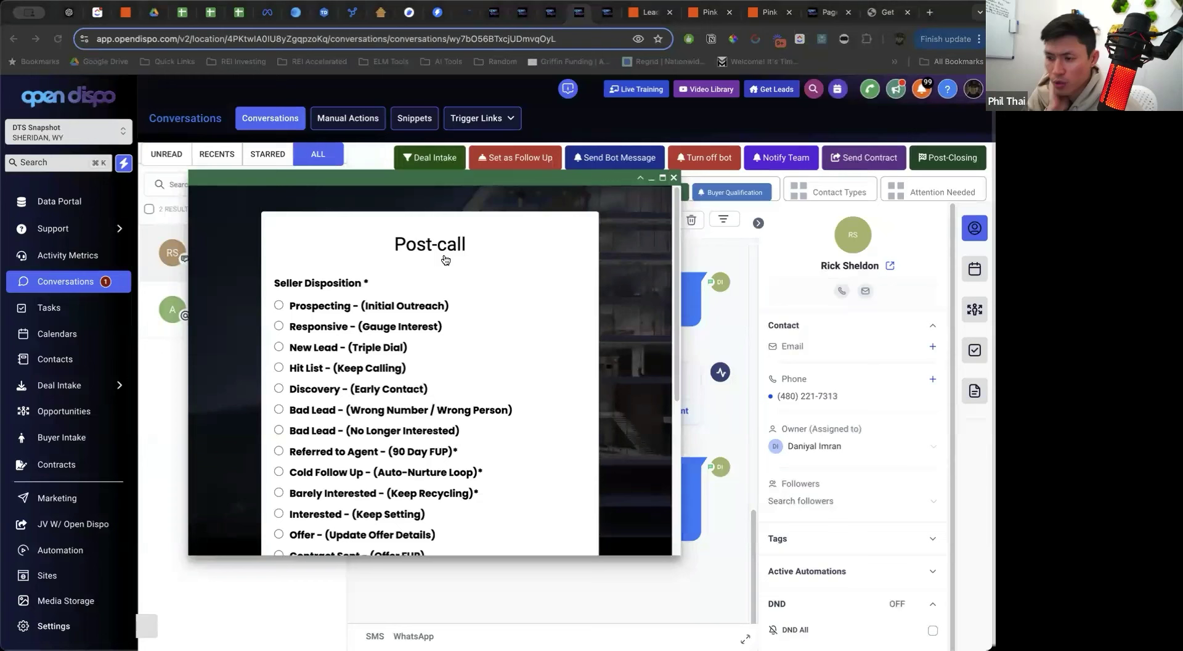
left_click(674, 179)
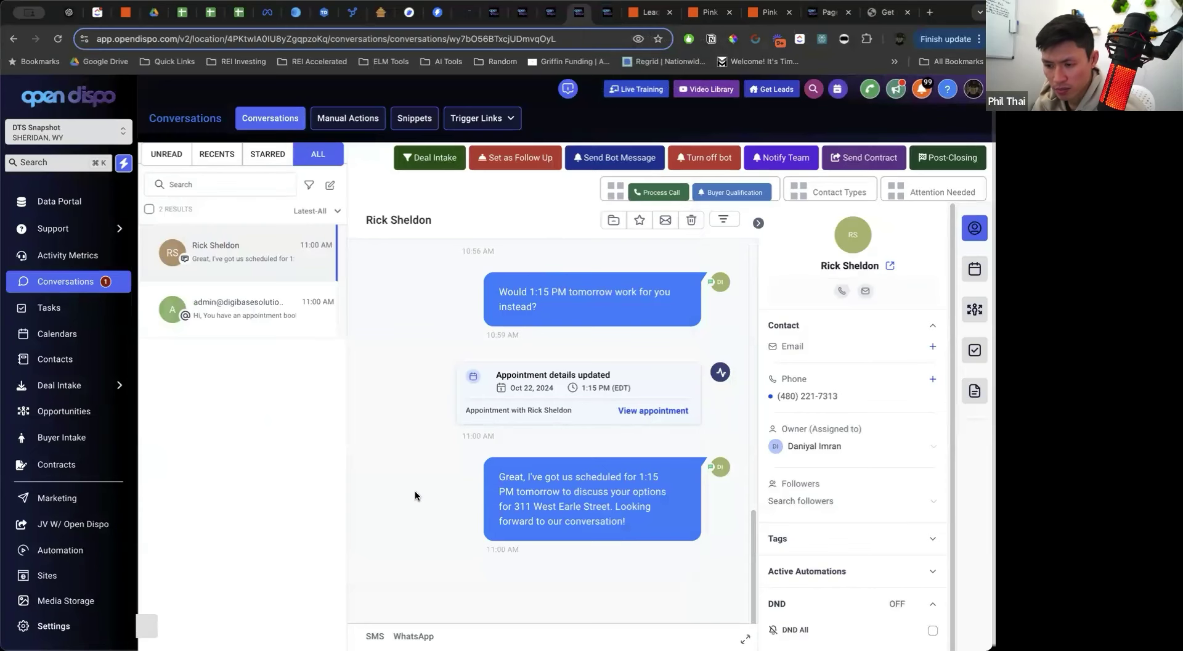
Close the Process Call form on the Pink Elephant seller's record and preview its Auto-Nurture Configurator and Deal Intake forms
left_click(612, 14)
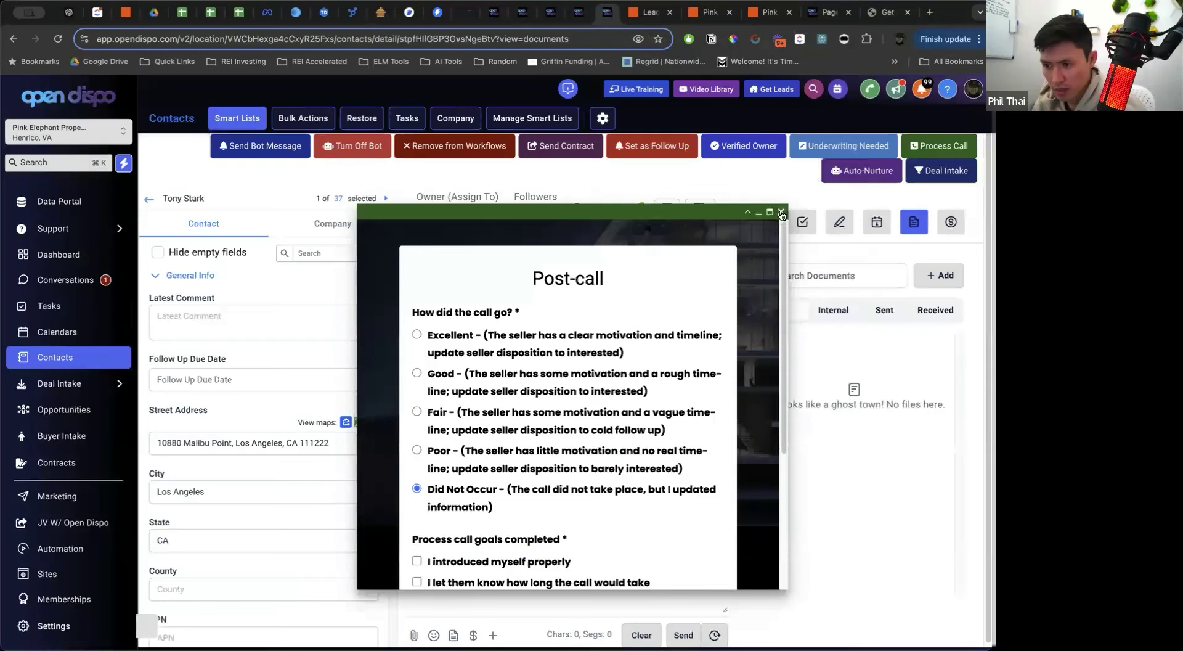
left_click(579, 197)
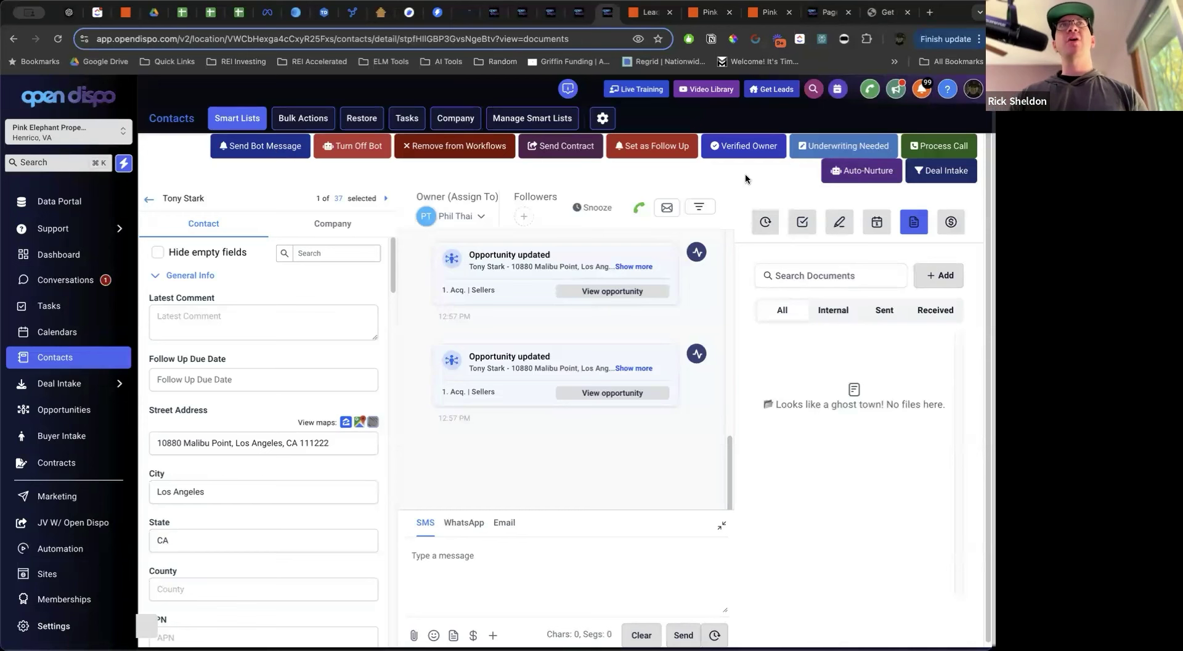
left_click(857, 177)
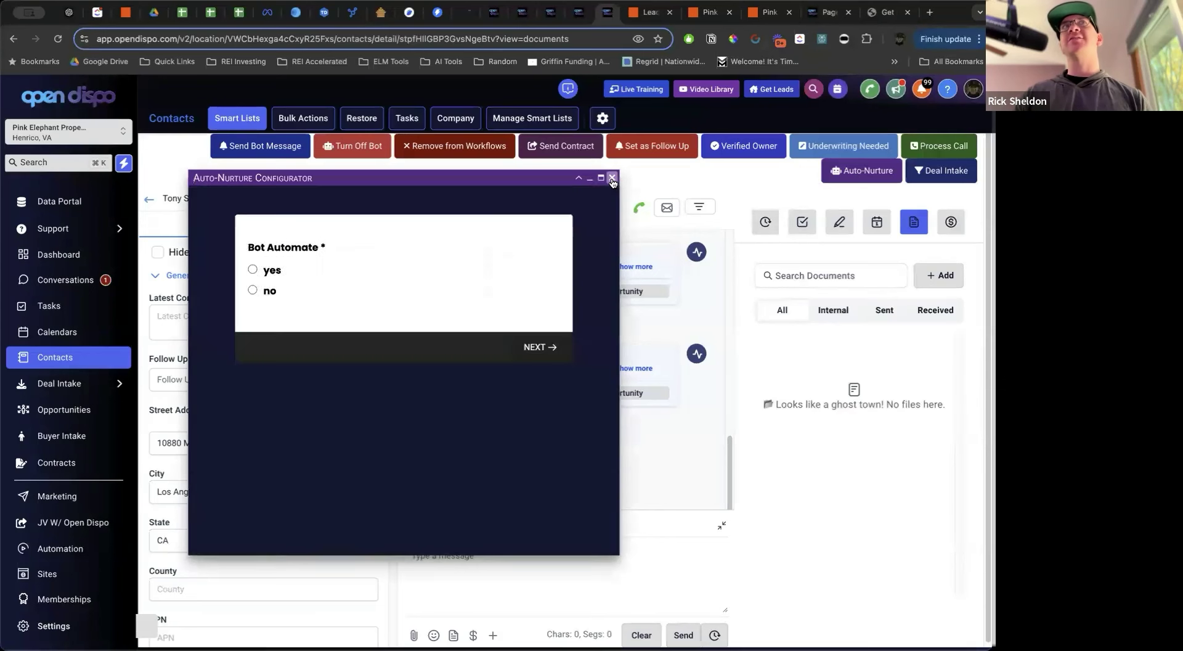
left_click(612, 178)
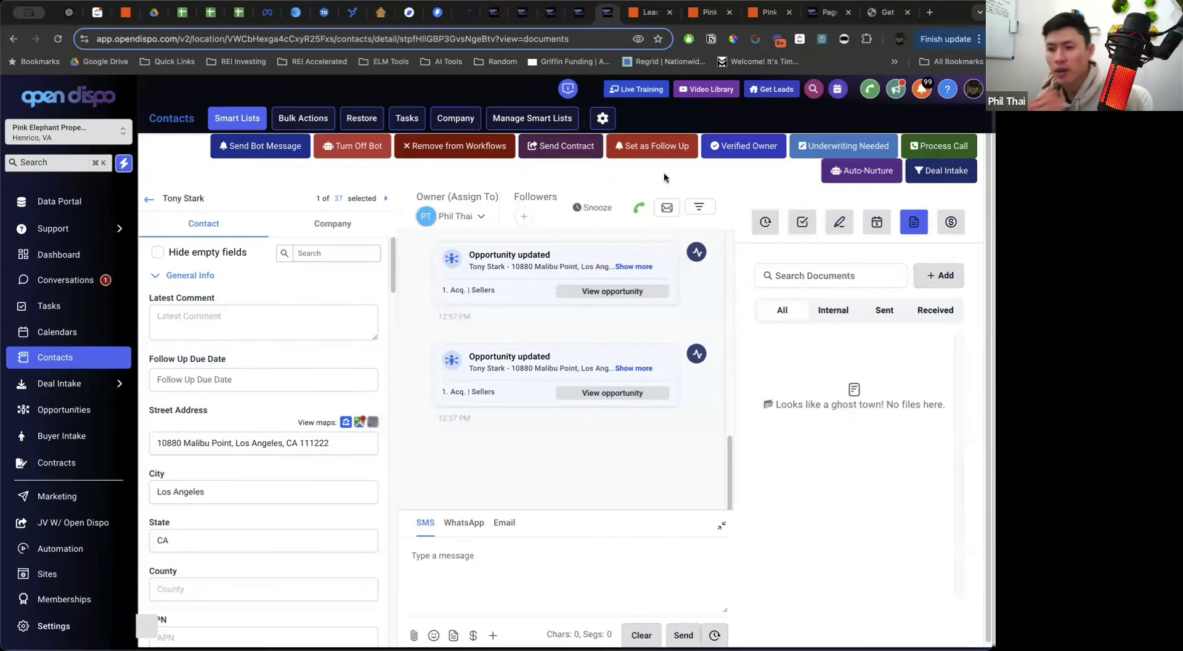
left_click(933, 176)
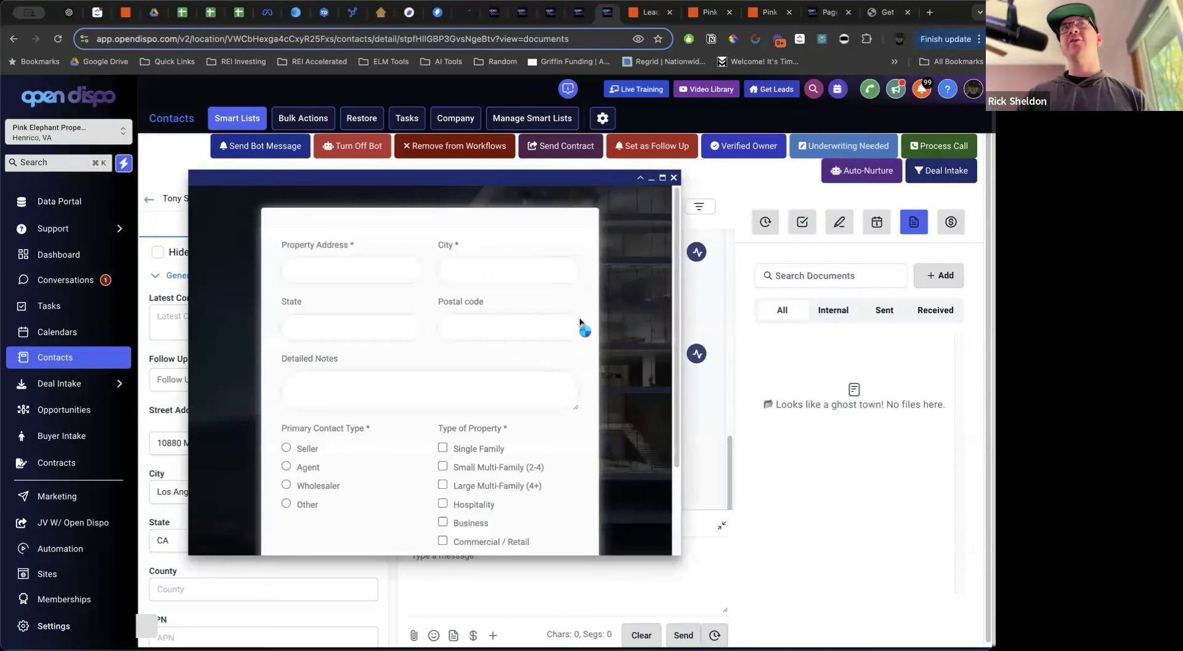
left_click(674, 179)
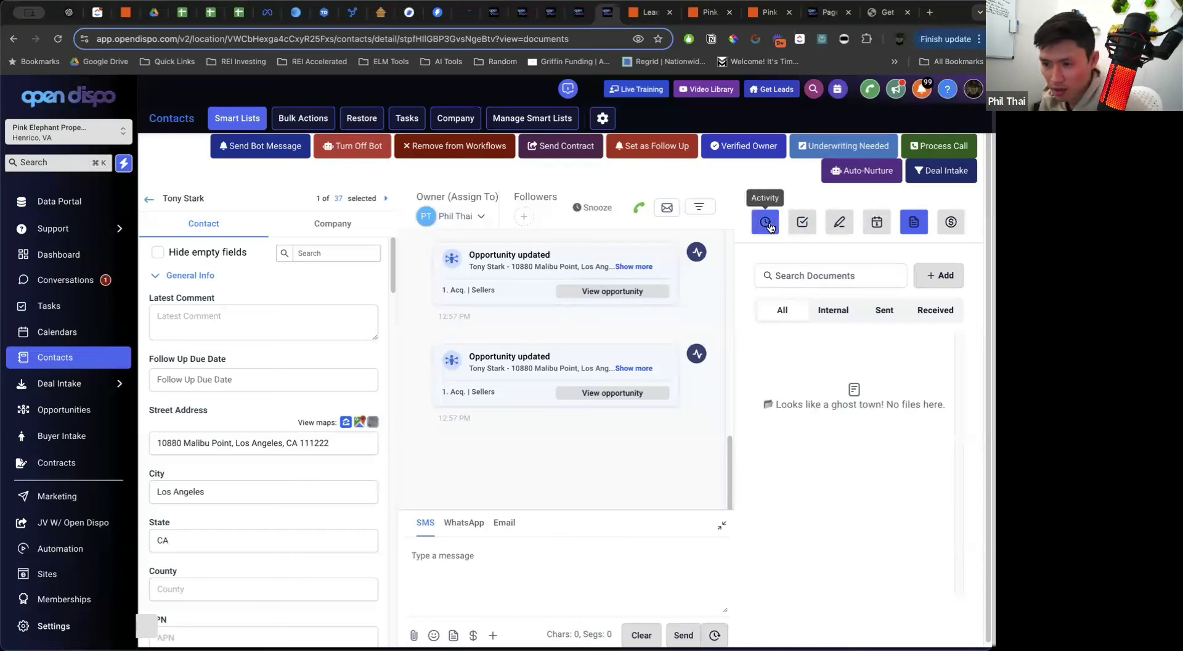
Review the Seller Disposition options in the contact's If Seller fields and view the 1. Acq. | Sellers opportunities pipeline
left_click(177, 284)
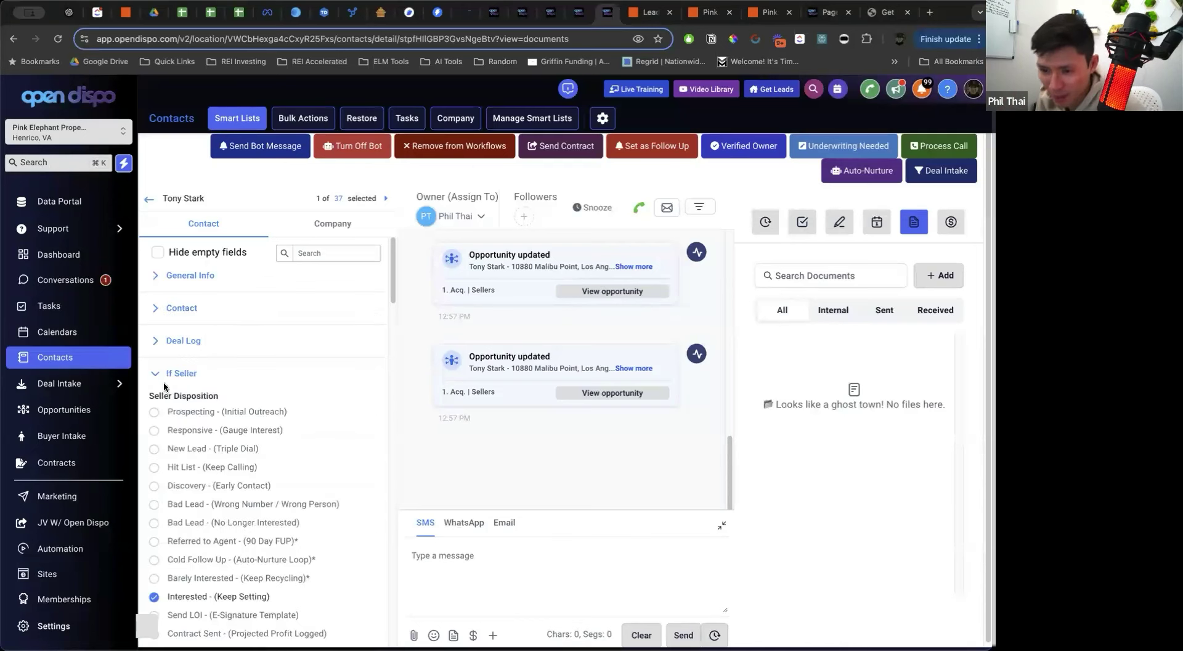
scroll(207, 391, "down", 3)
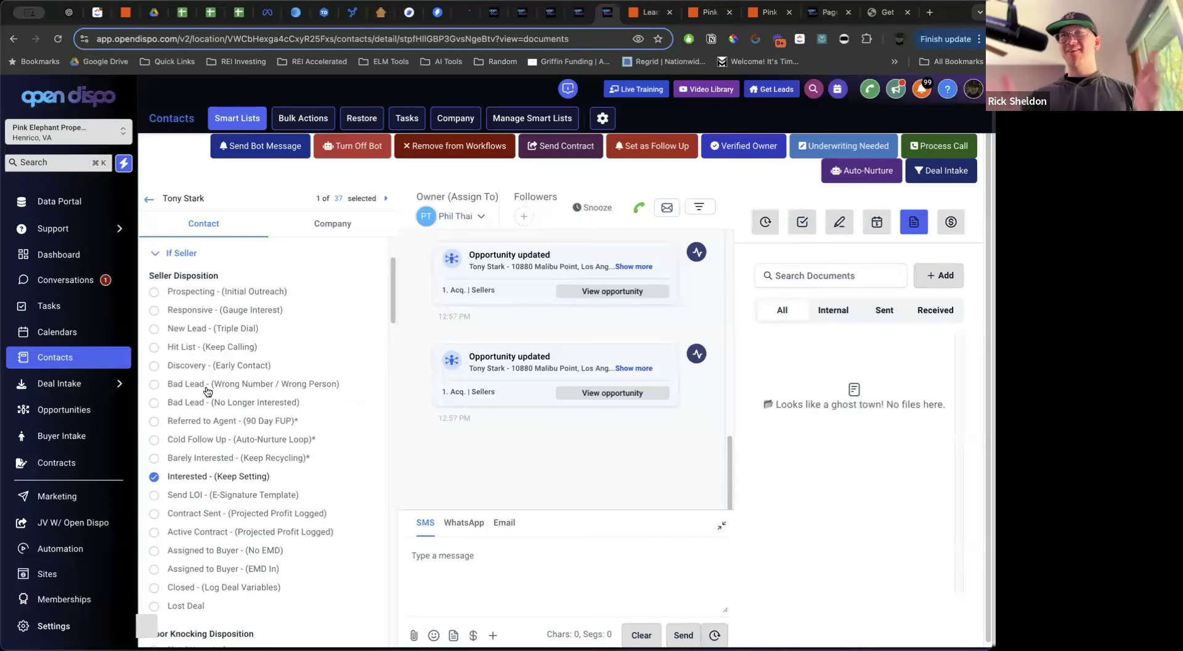
left_click(88, 412)
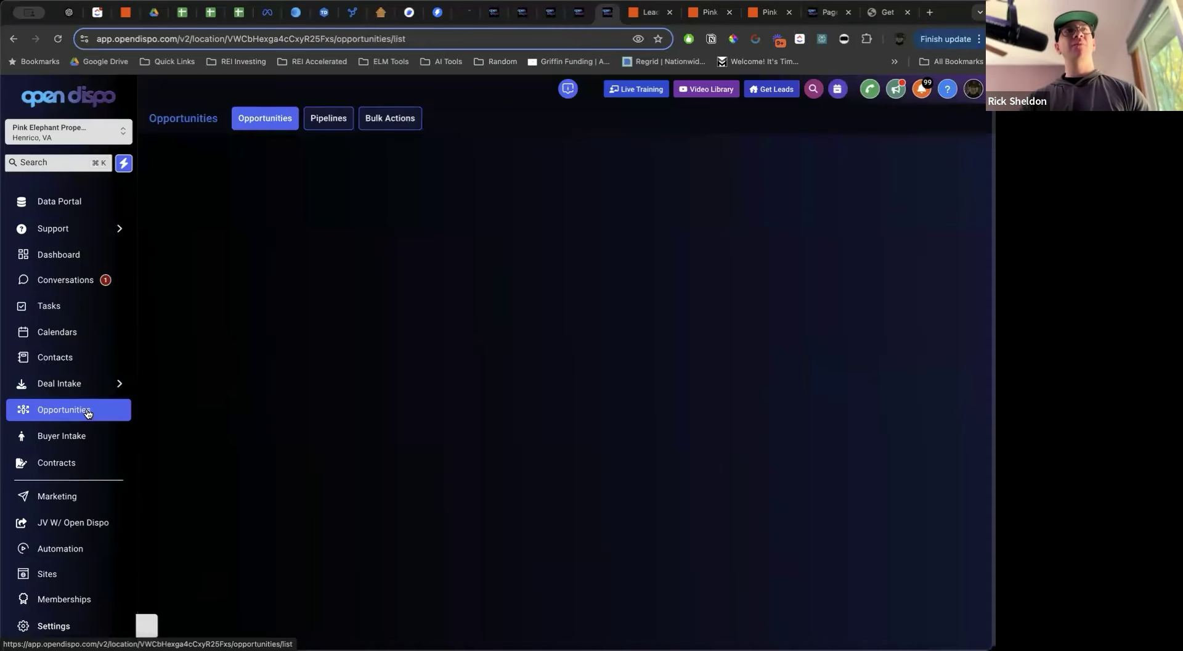
scroll(89, 412, "down", 4)
scroll(88, 412, "up", 4)
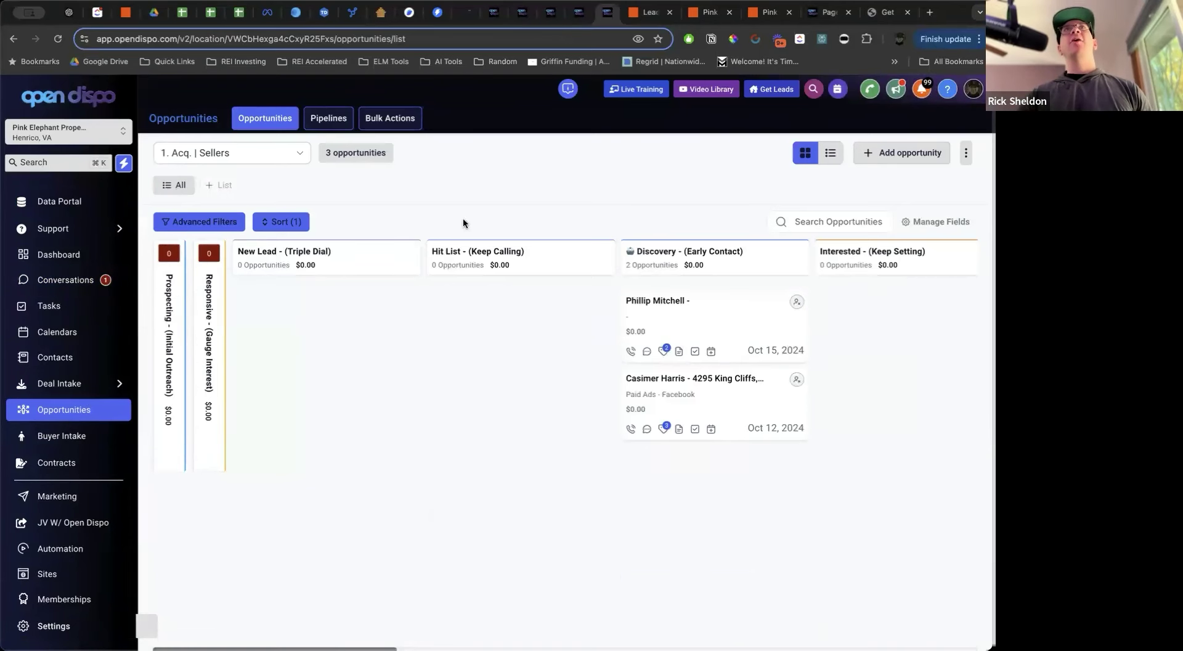
Switch to the Land Ally account, open its Data Portal and log in with the account e-mail and password
left_click(519, 18)
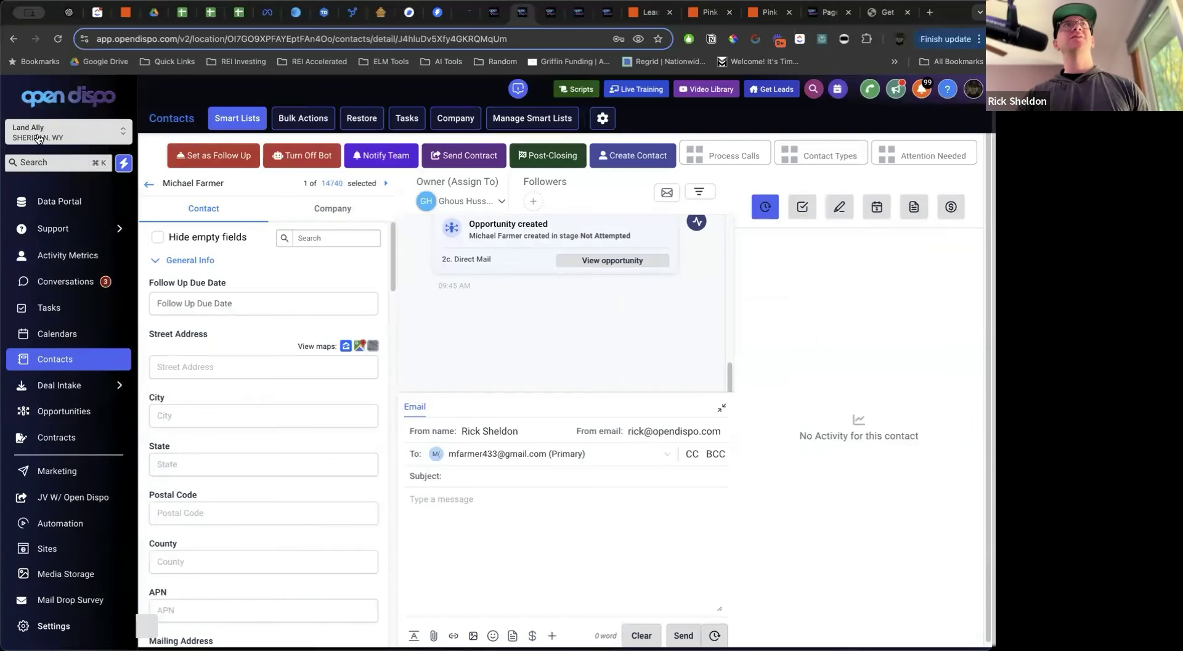
left_click(60, 201)
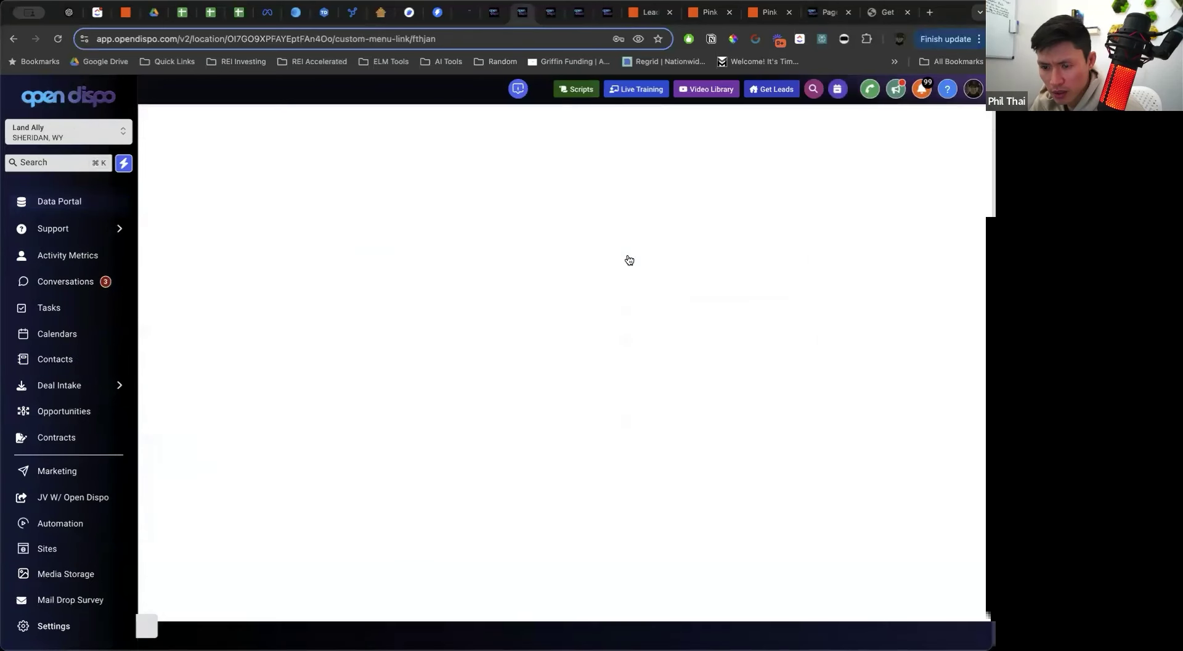
left_click(753, 356)
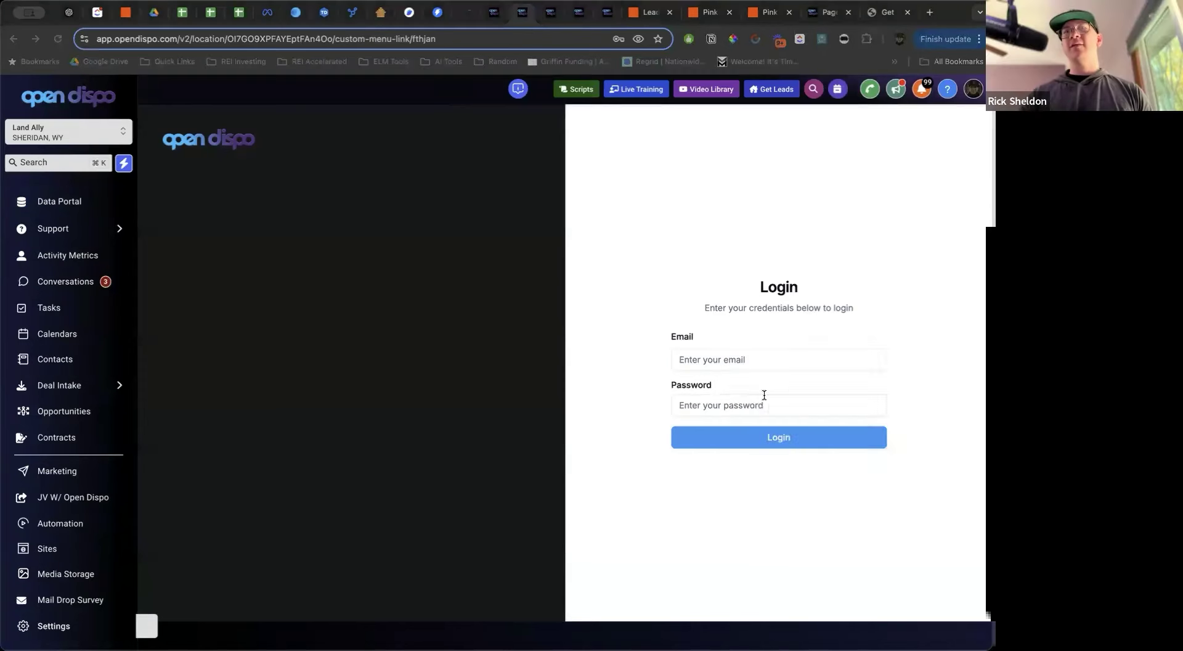
left_click(770, 439)
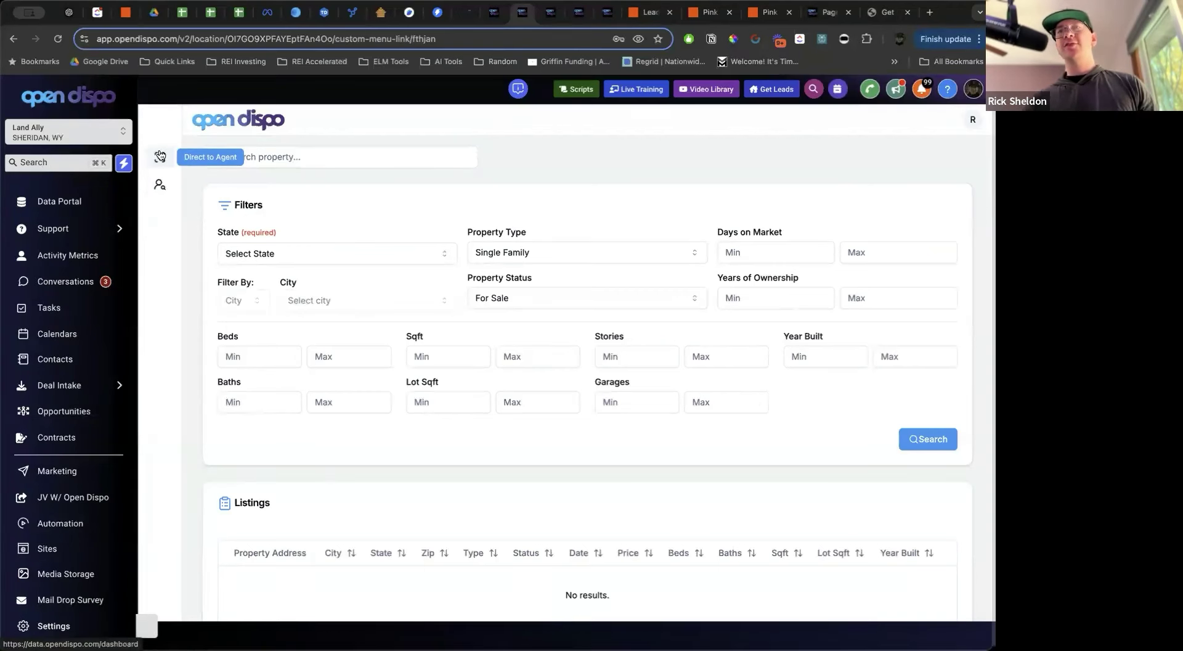
Filter the Data Portal's property search to the state South Carolina and the property type Land
left_click(335, 247)
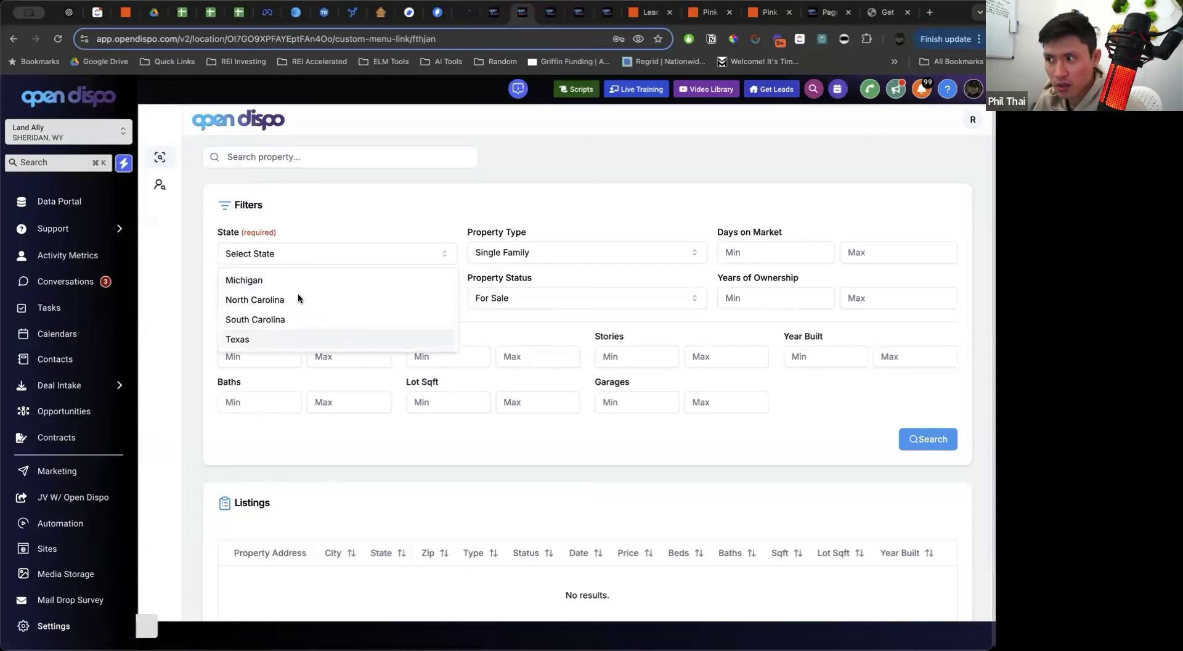
left_click(297, 320)
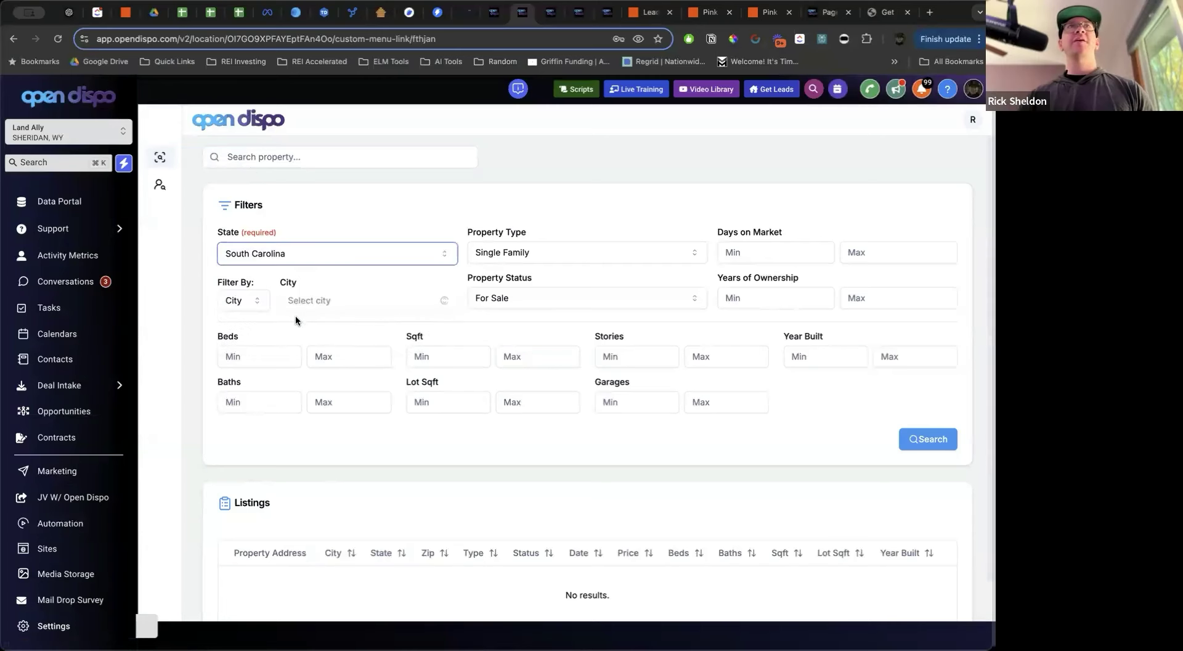
left_click(273, 251)
left_click(352, 225)
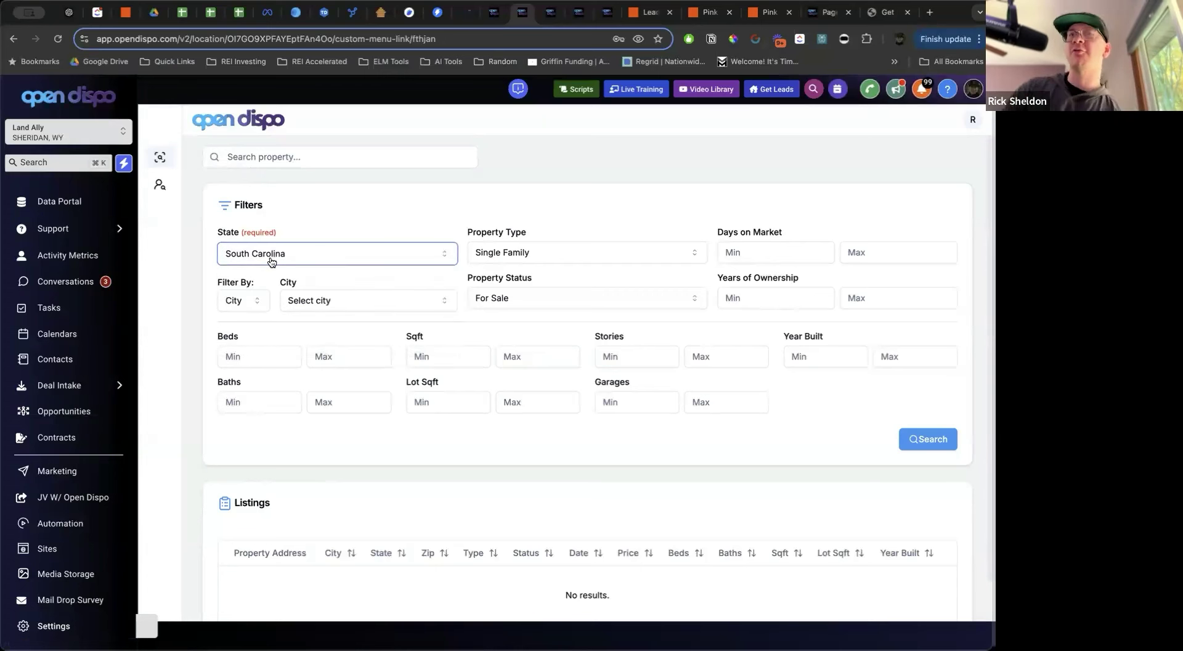
left_click(563, 248)
left_click(530, 398)
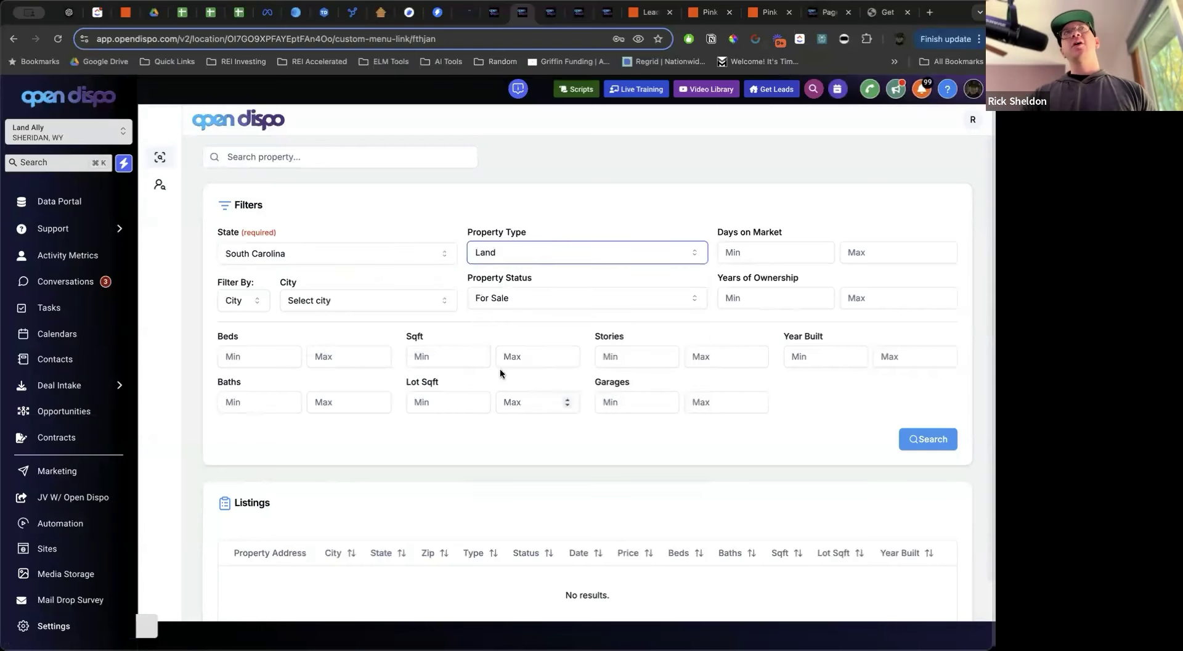
Change the property search state to North Carolina and set the minimum lot size to 850000 sqft
left_click(301, 259)
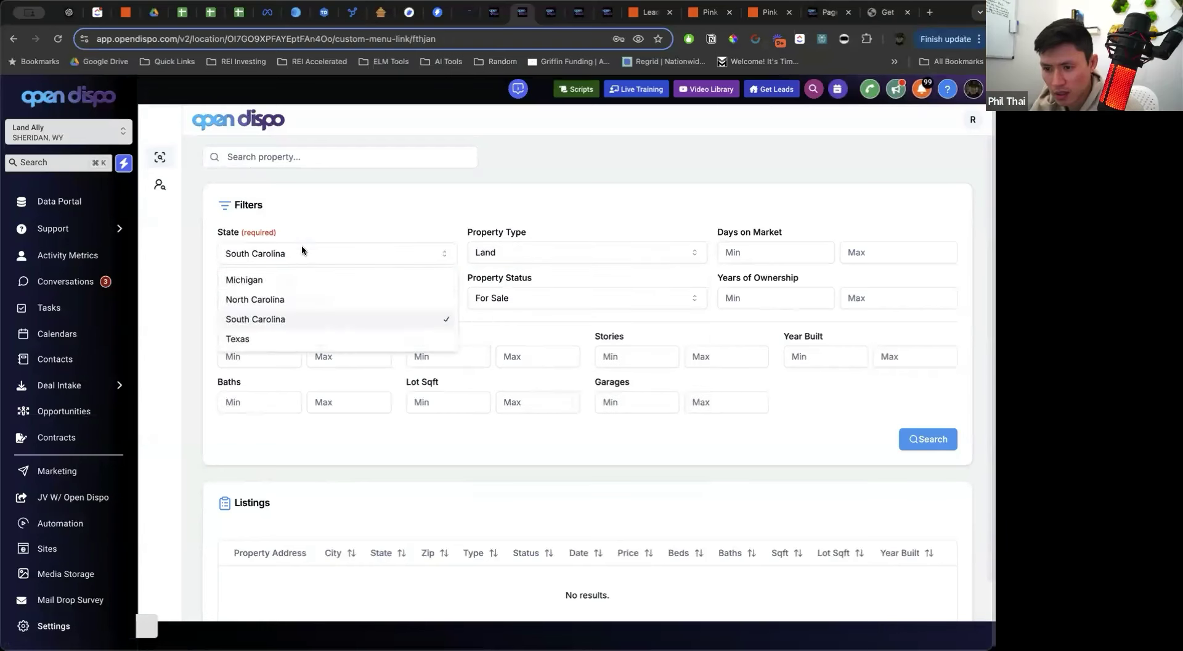
left_click(303, 301)
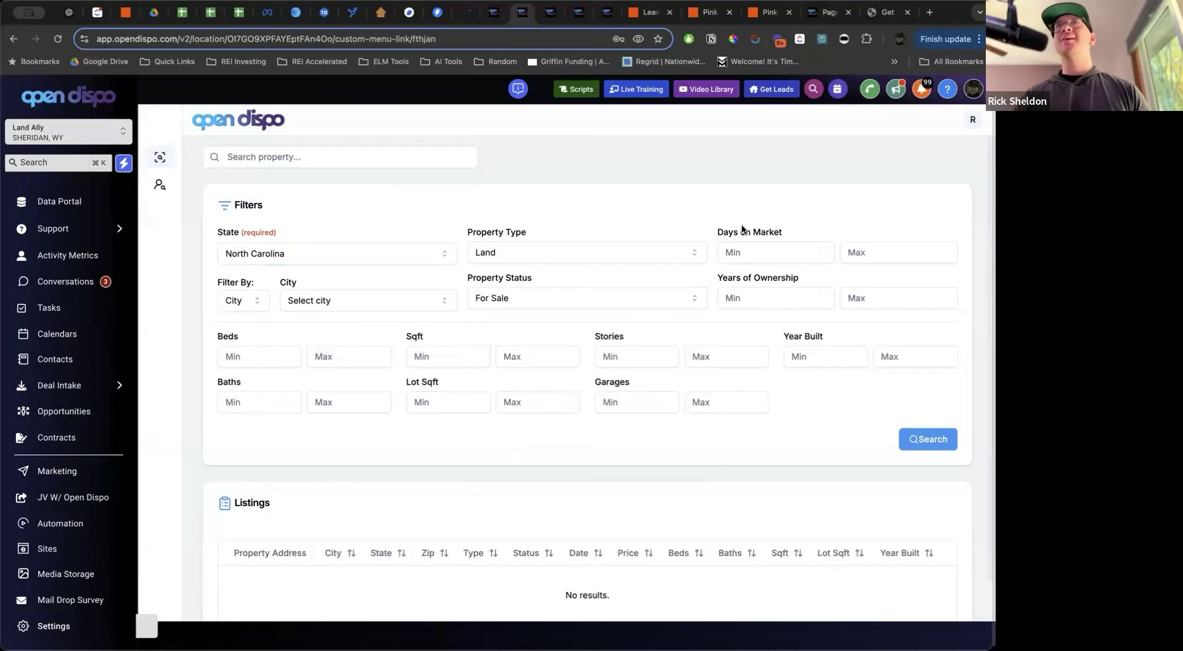
left_click(447, 403)
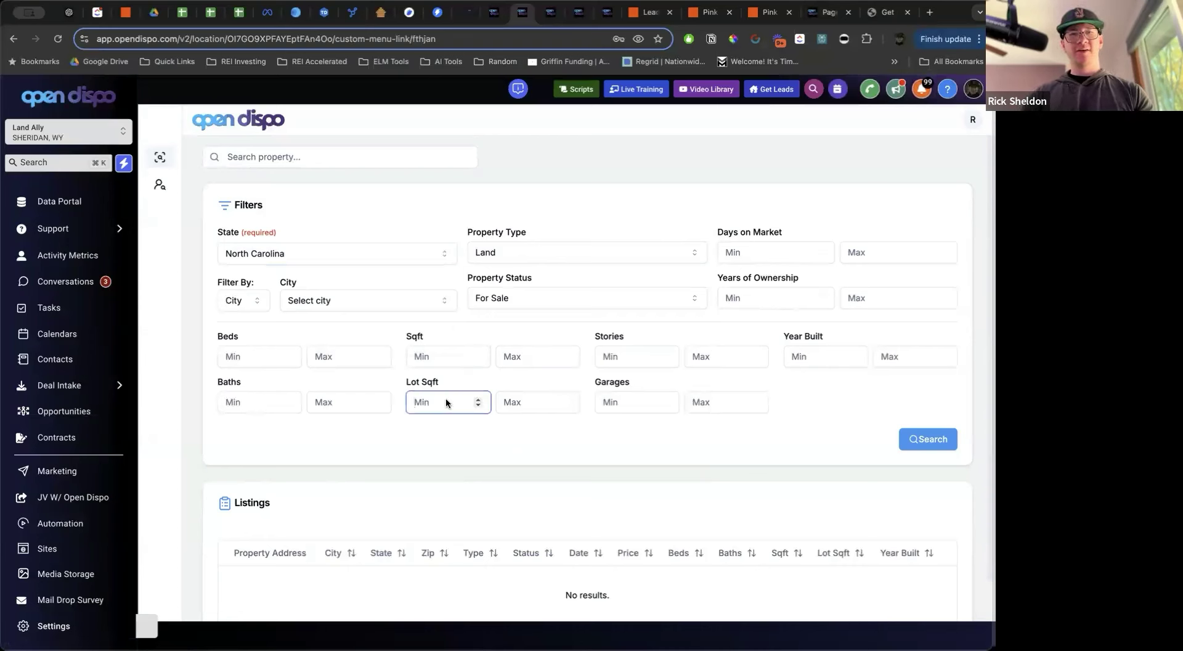
type("850000")
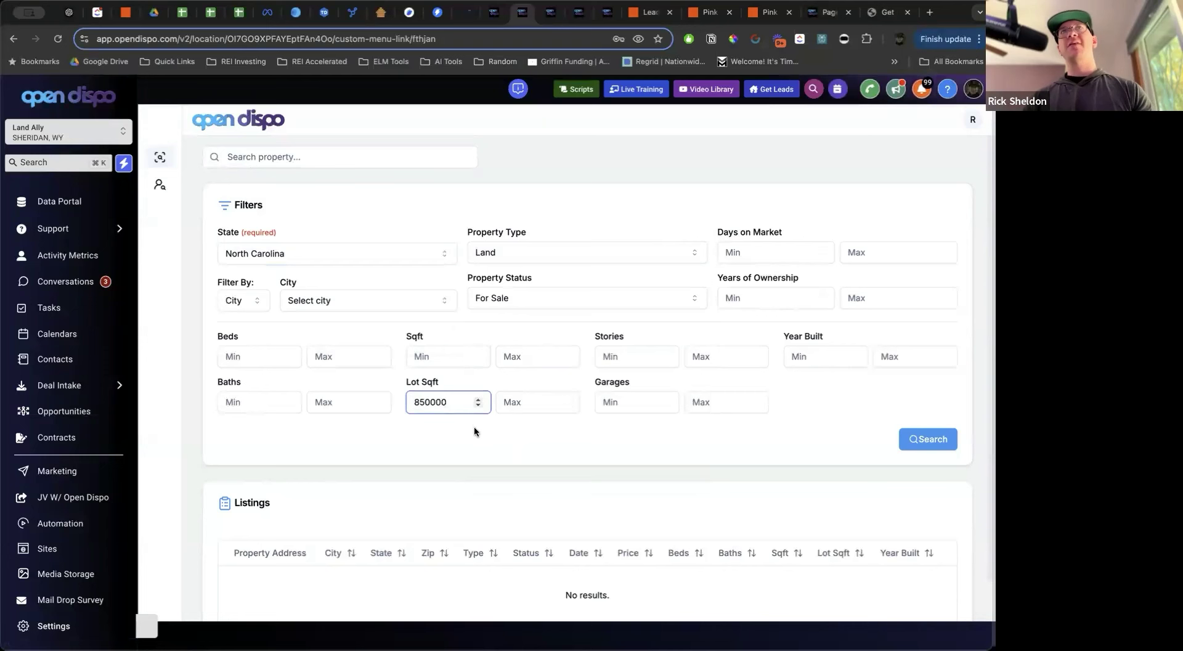
double_click(427, 404)
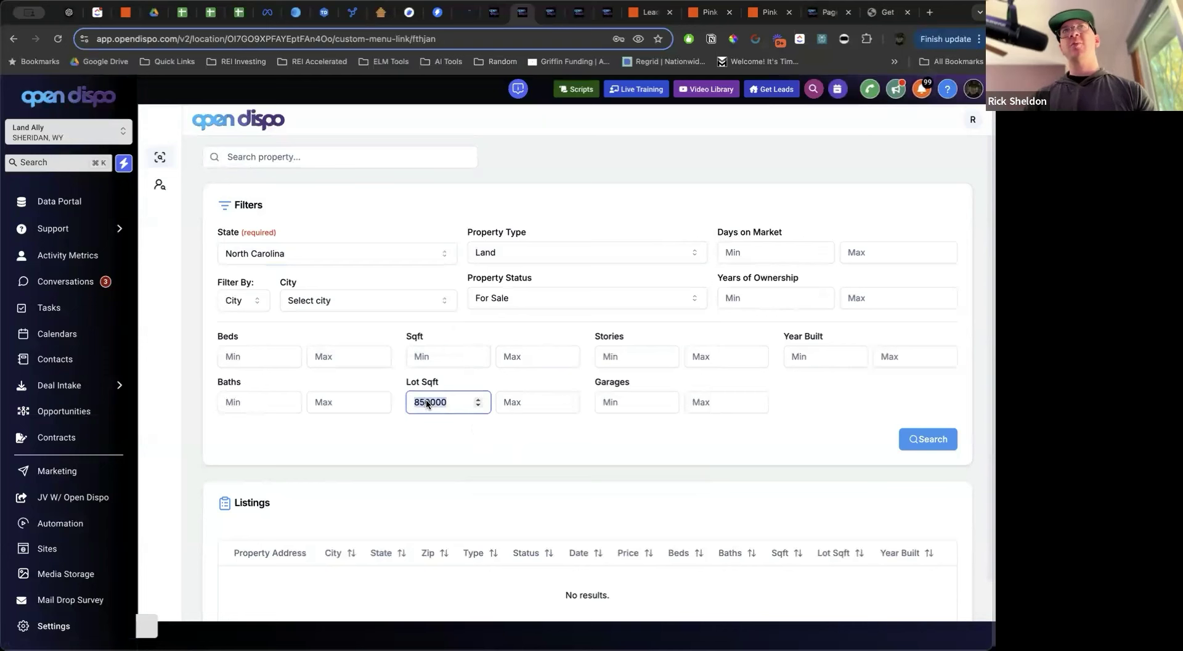
left_click(435, 443)
Filter the search by county instead of city, choose Polk, and run the property search
left_click(254, 302)
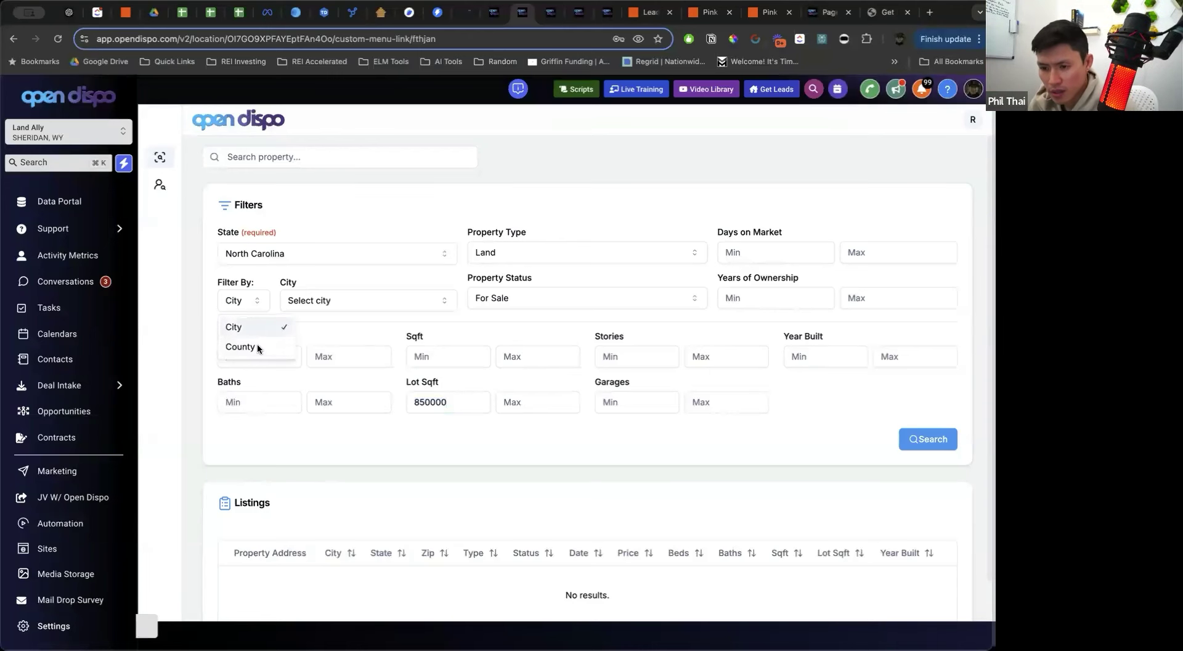
left_click(256, 347)
left_click(325, 302)
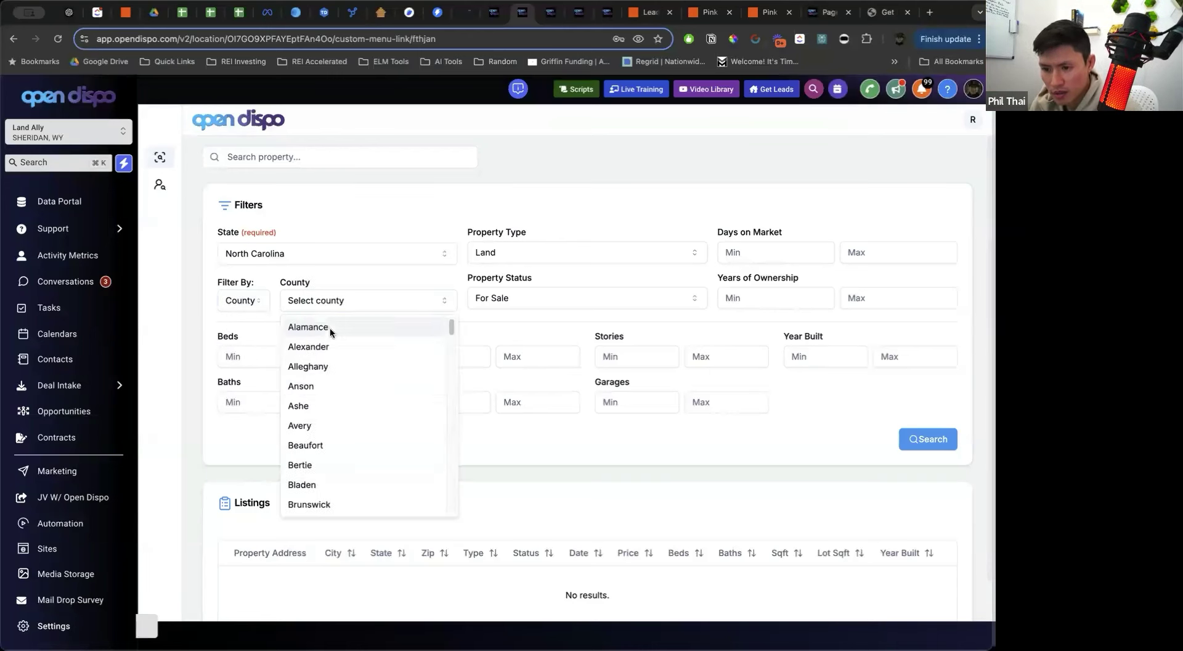
scroll(339, 376, "down", 3)
scroll(339, 375, "down", 10)
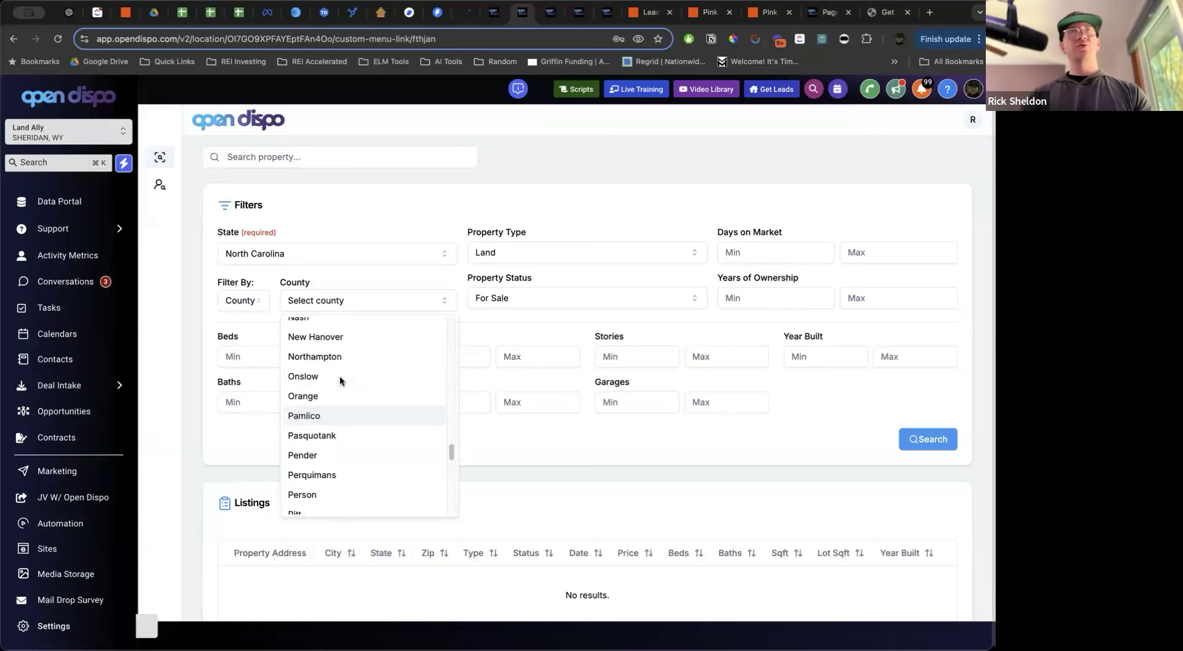
scroll(343, 439, "down", 5)
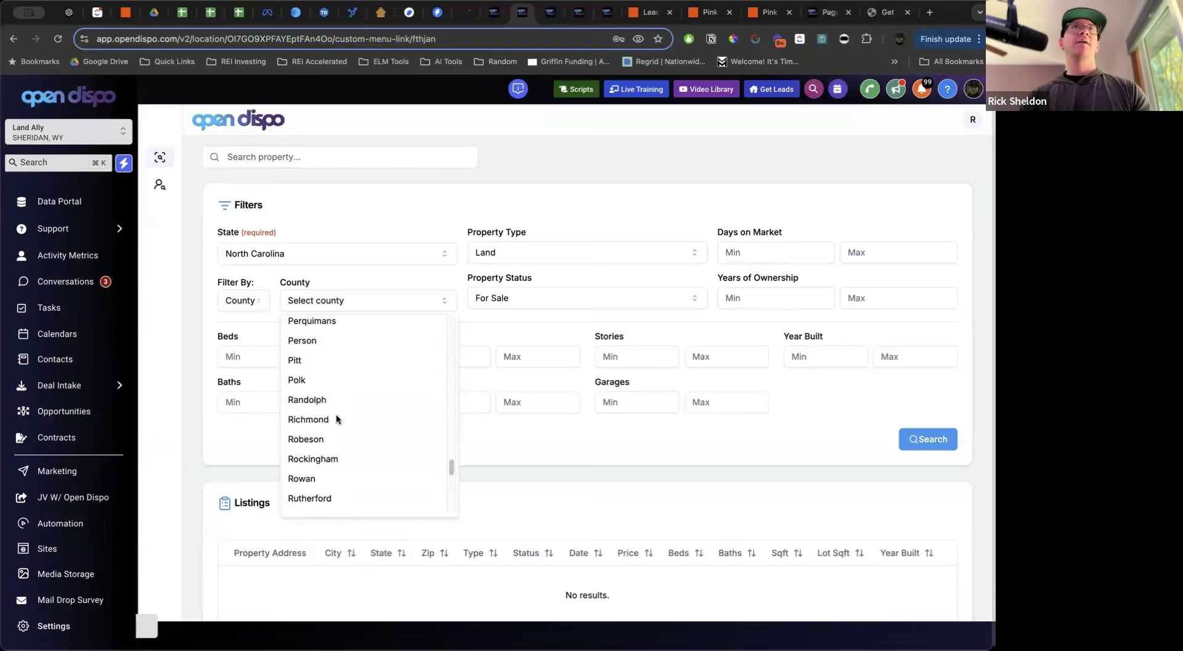
left_click(338, 381)
left_click(910, 441)
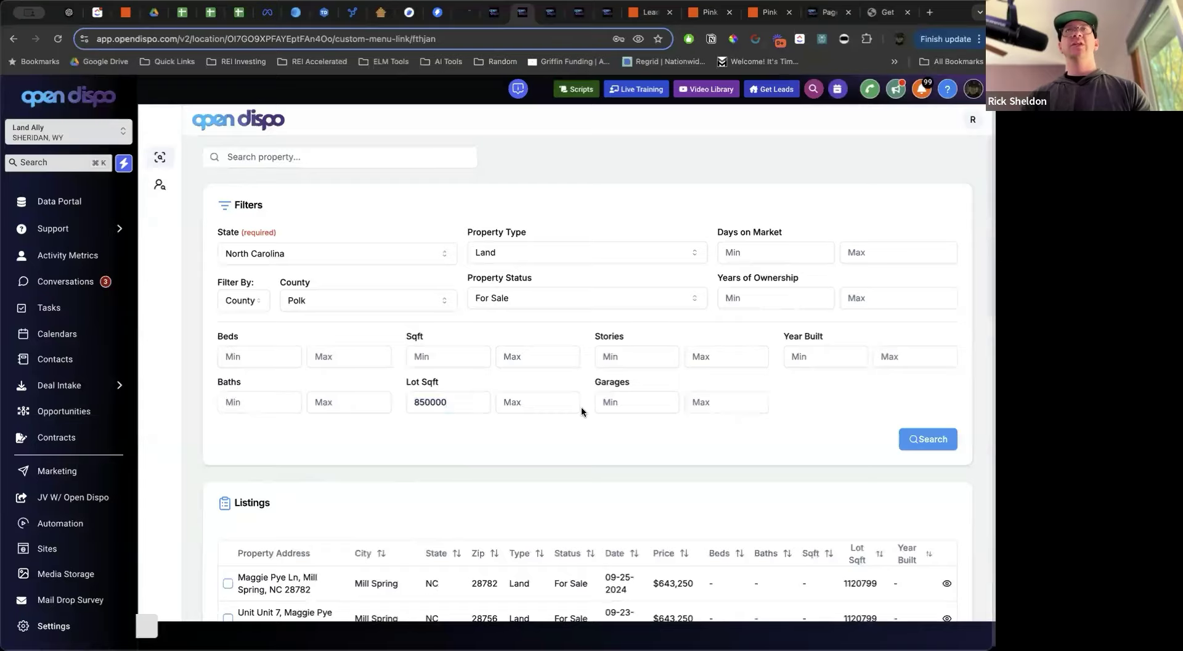
View the details of the $1,225,000 land listing in Columbus and browse through its photos
scroll(582, 406, "down", 5)
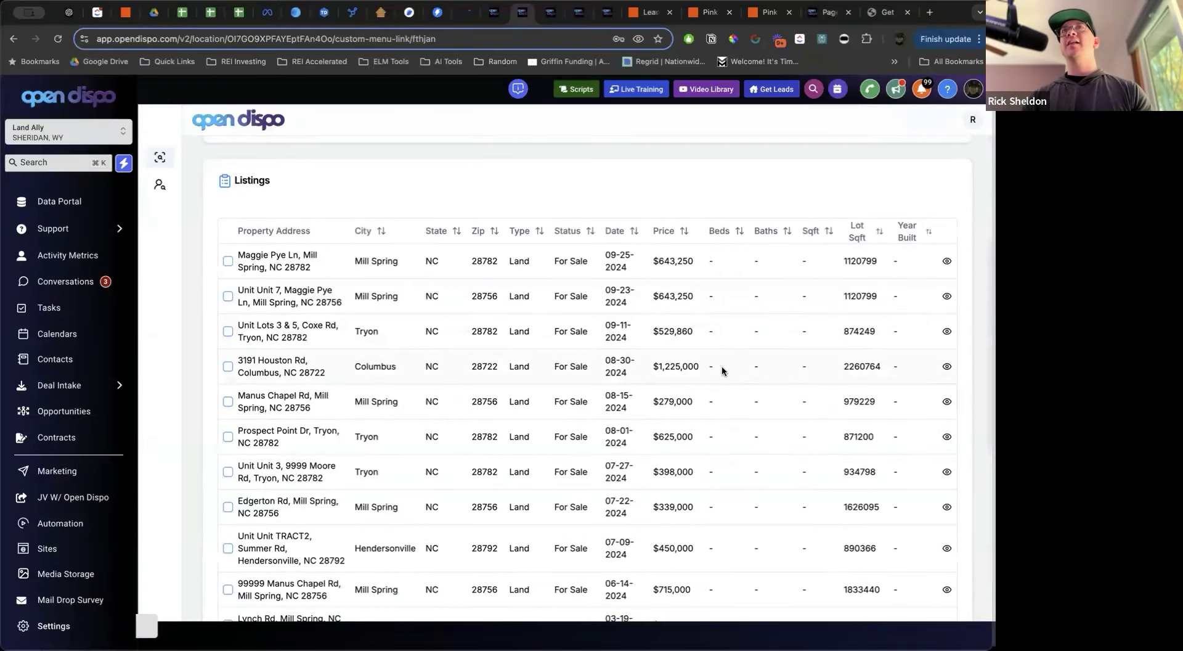
left_click_drag(655, 367, 694, 368)
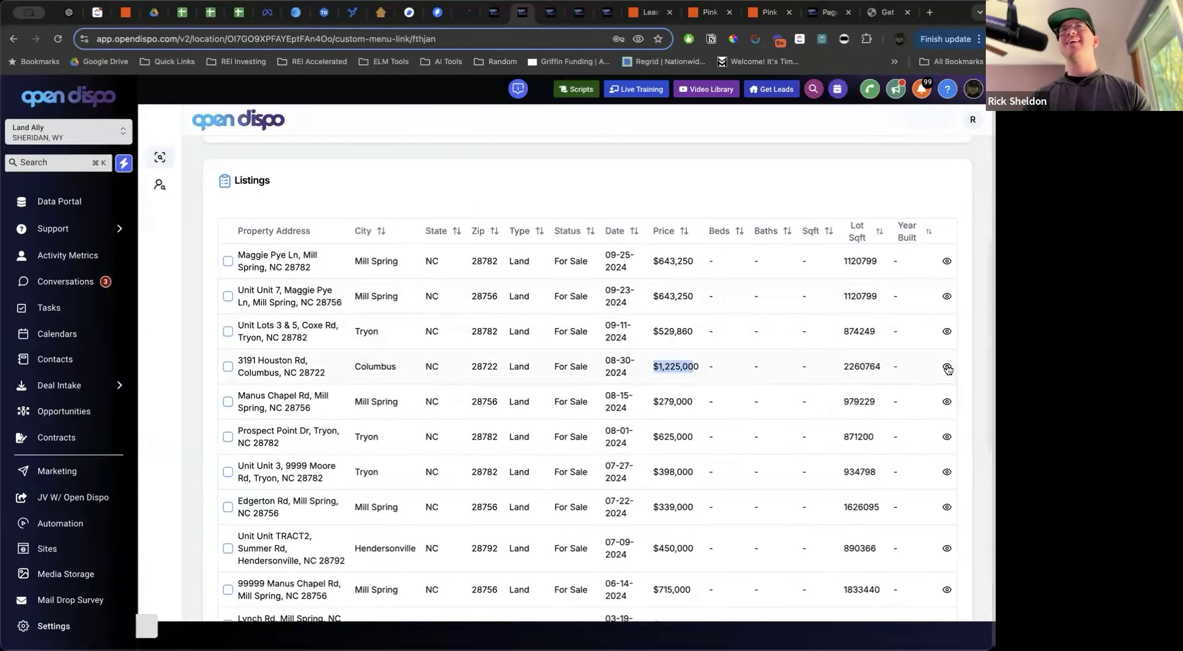
left_click(948, 367)
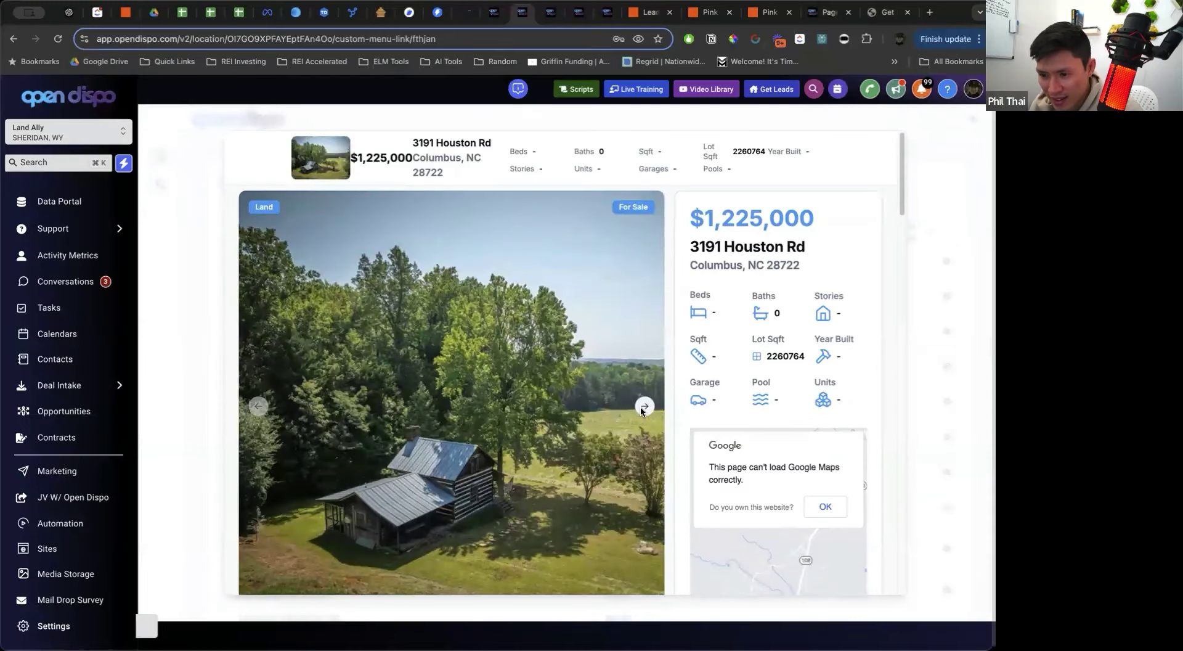
left_click(644, 406)
left_click(645, 406)
left_click(644, 407)
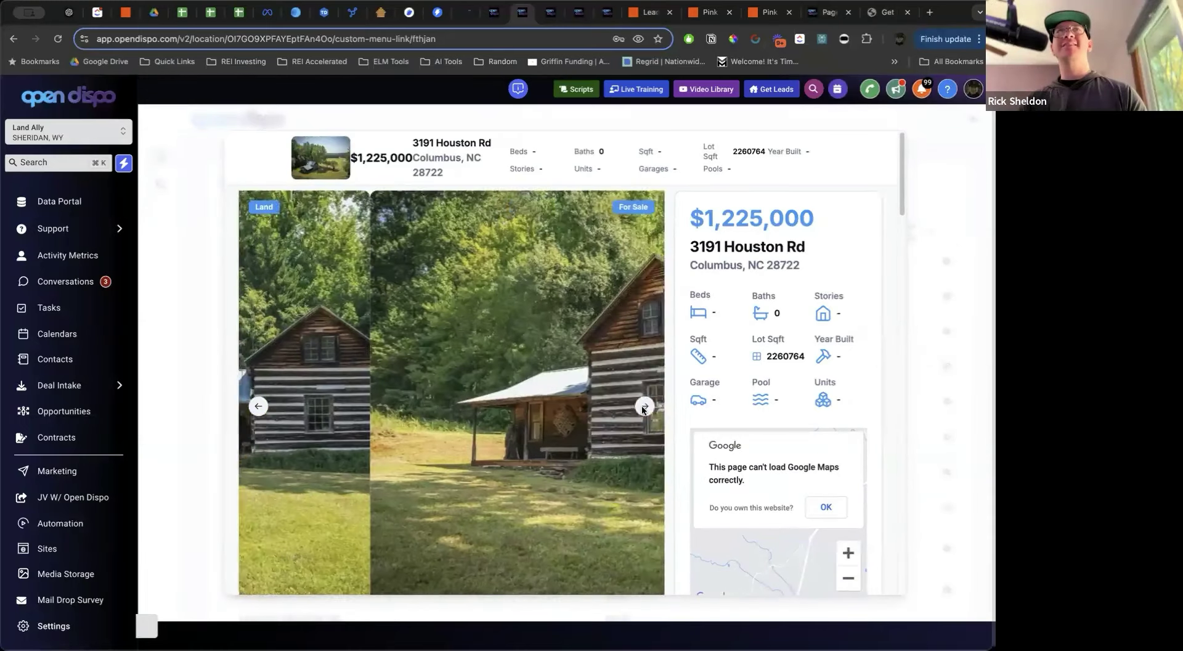
left_click(644, 406)
left_click(644, 406)
Review the Columbus listing's property characteristics, comparables and listing history, and close its details
scroll(643, 410, "down", 5)
scroll(643, 410, "down", 4)
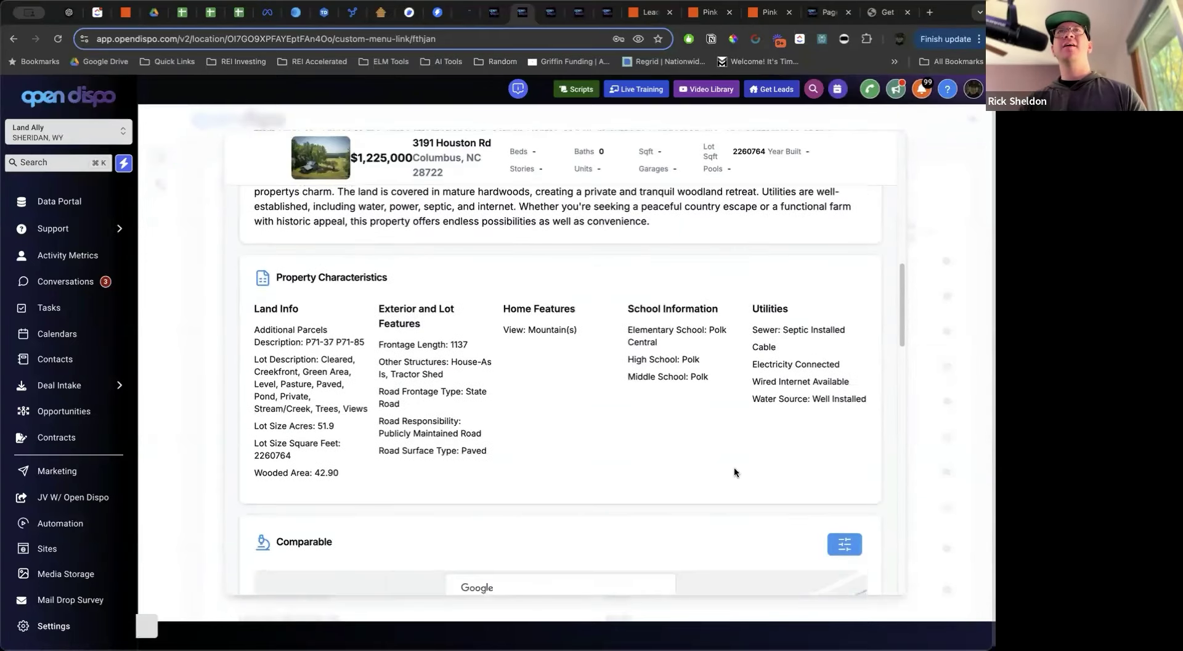
scroll(734, 468, "down", 8)
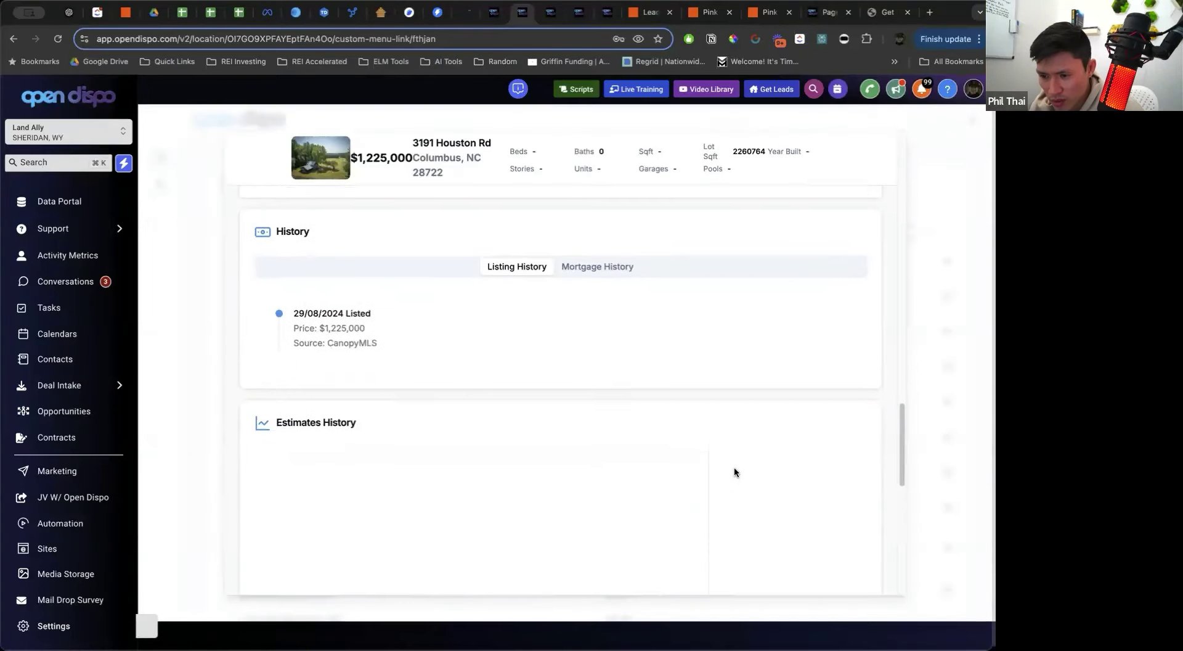
scroll(735, 472, "up", 15)
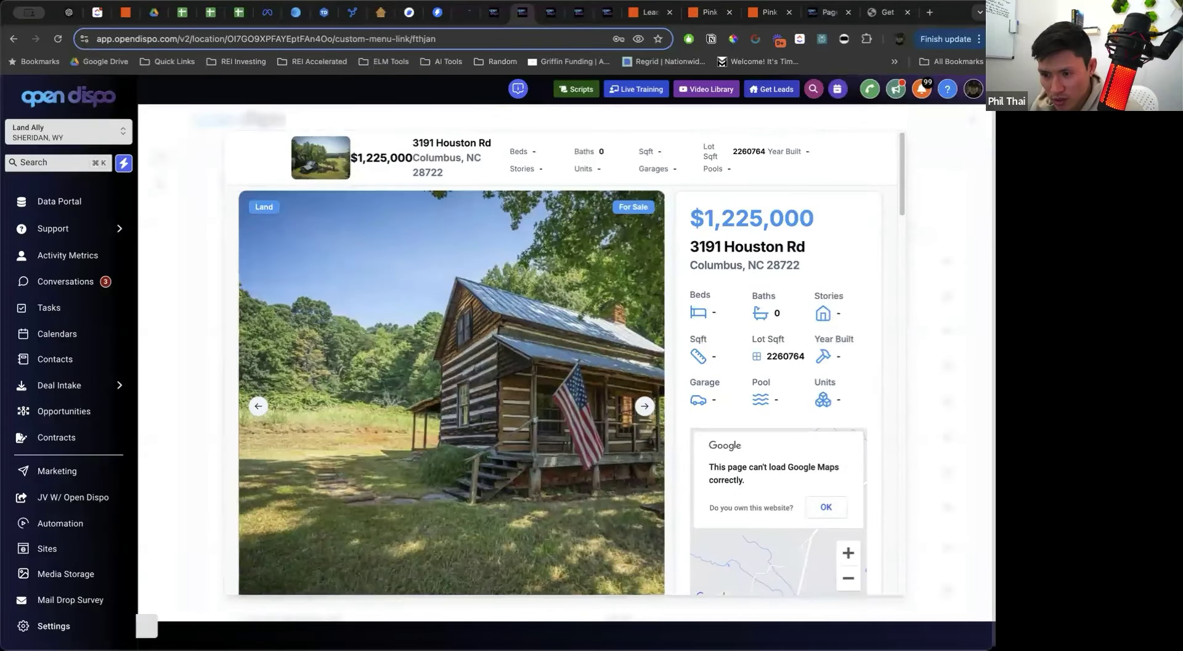
key("Escape")
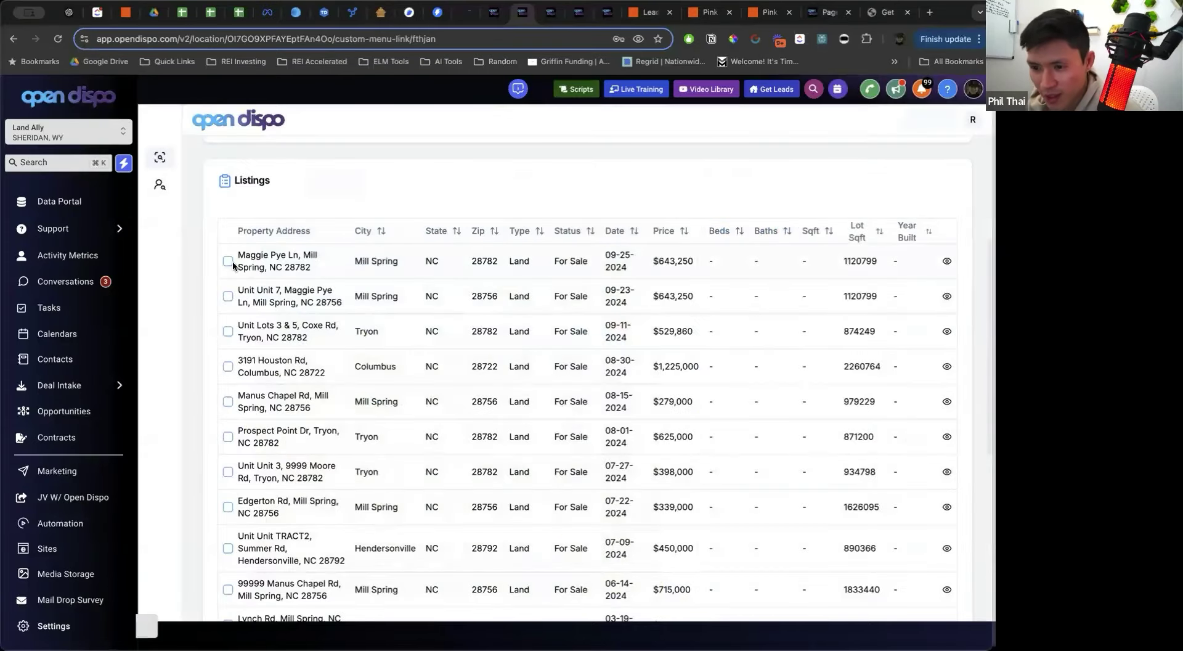
Select the $1,225,000 Columbus listing in the results and open the Add offers form for it
left_click(227, 365)
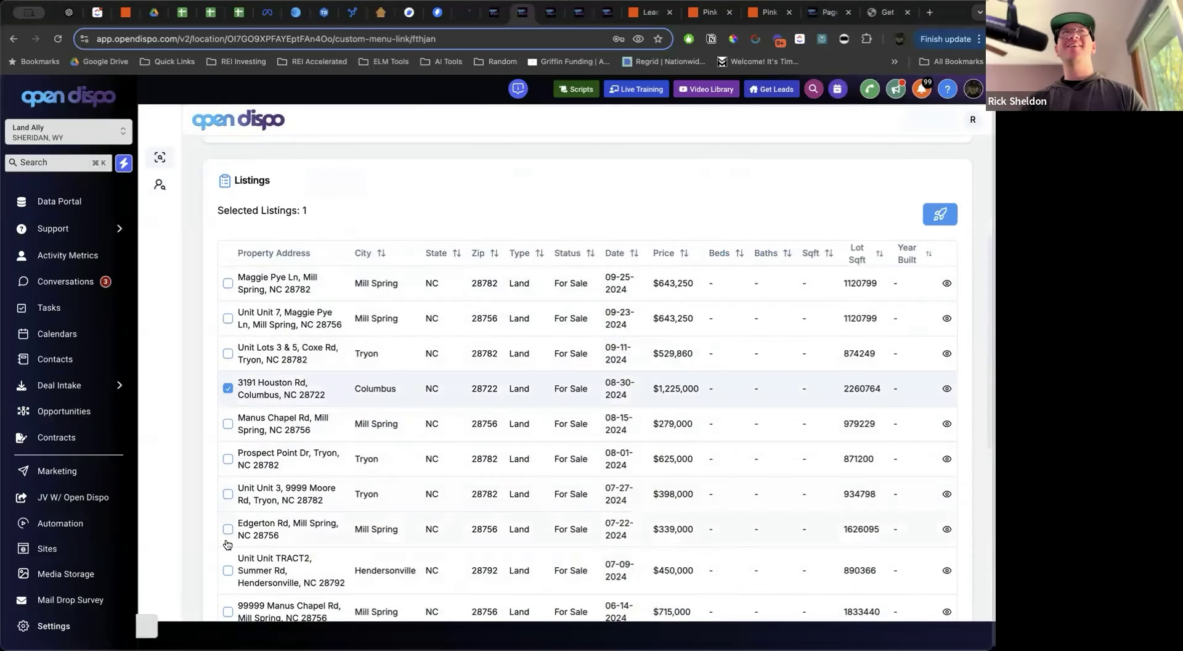
scroll(230, 497, "down", 2)
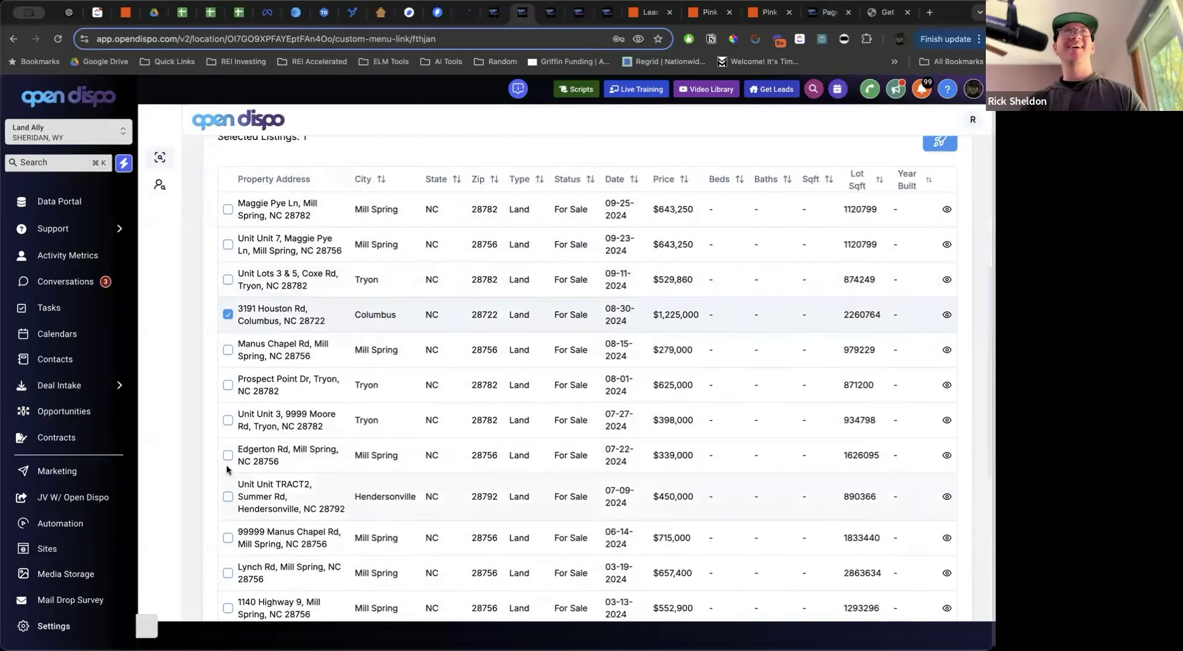
scroll(718, 469, "up", 4)
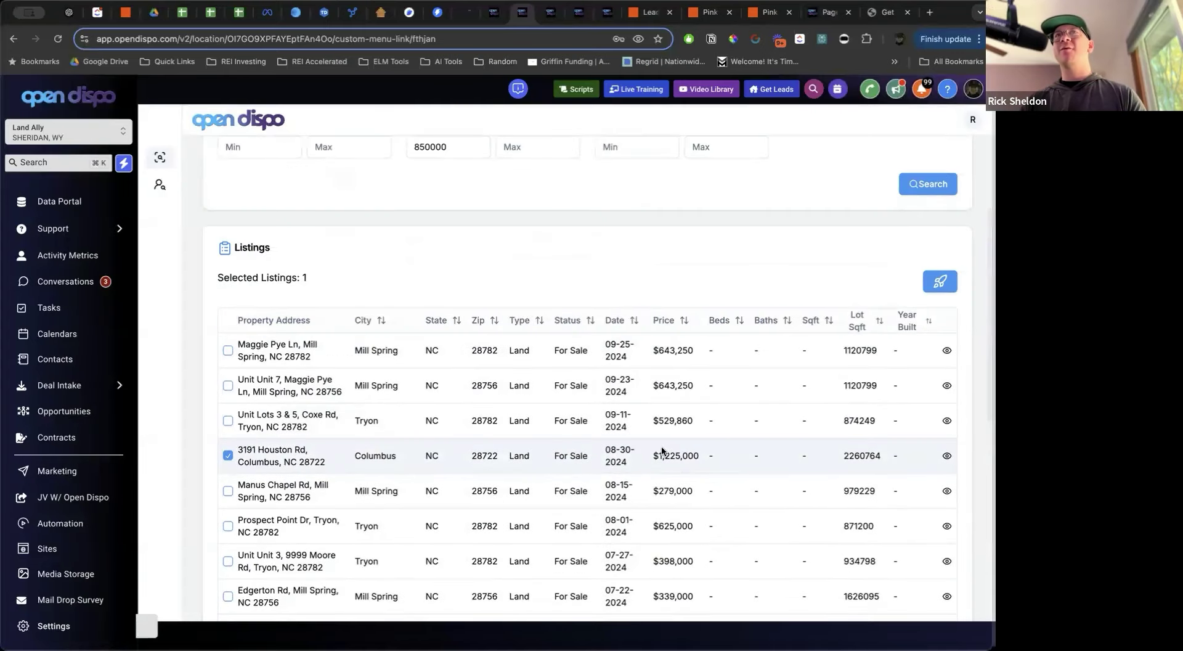
double_click(698, 456)
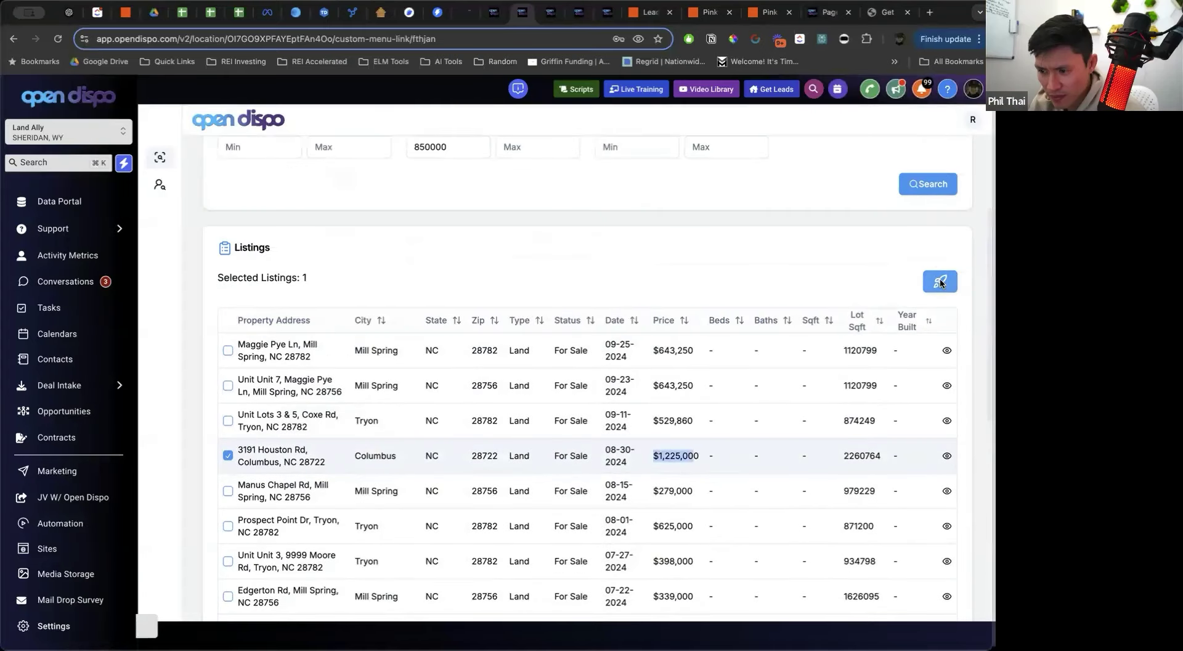
left_click(940, 281)
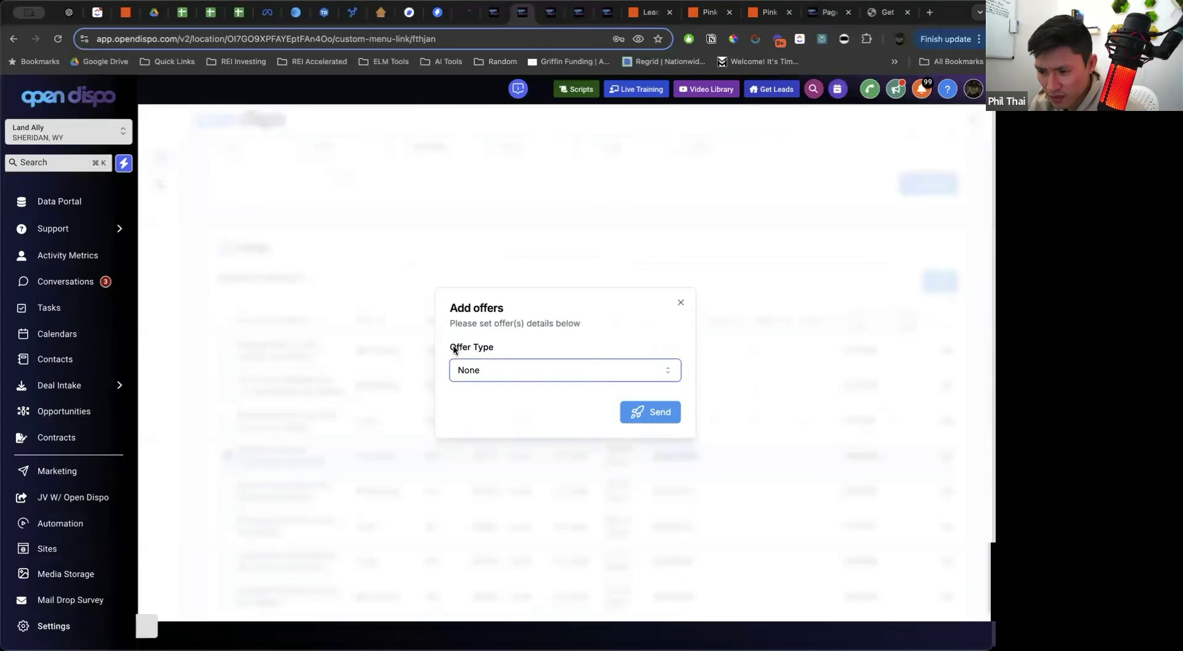
Send a Creative offer for the selected listing at 85% of list price with a 1% deposit
left_click(471, 376)
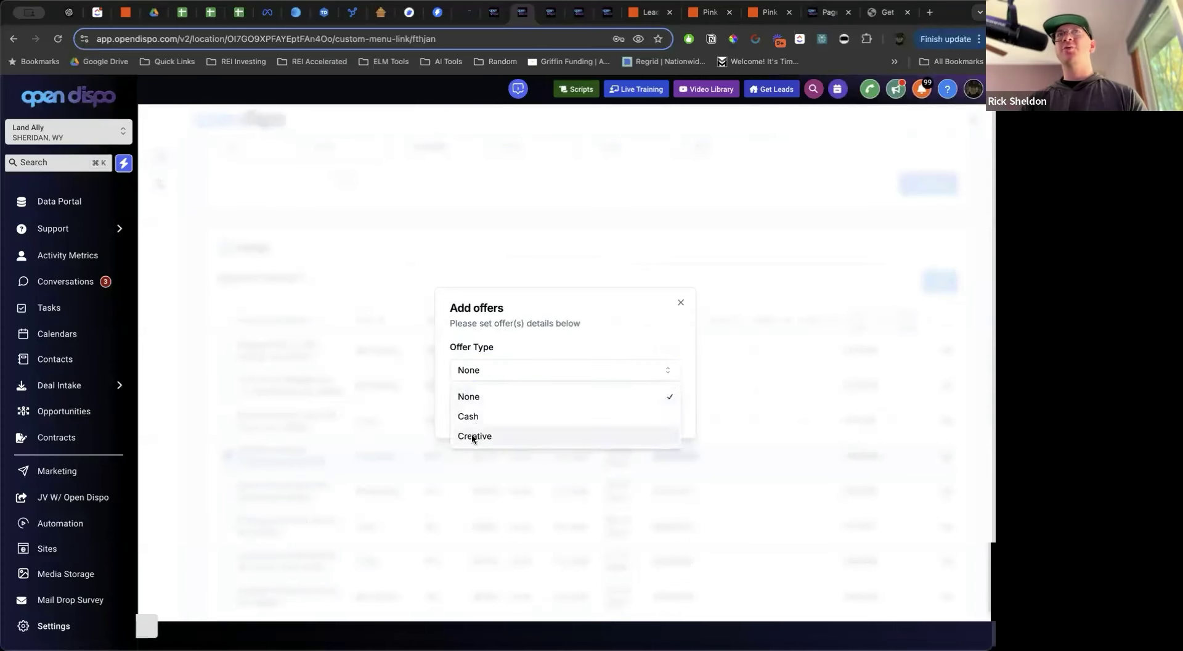
left_click(474, 437)
left_click_drag(451, 348, 547, 348)
left_click(473, 371)
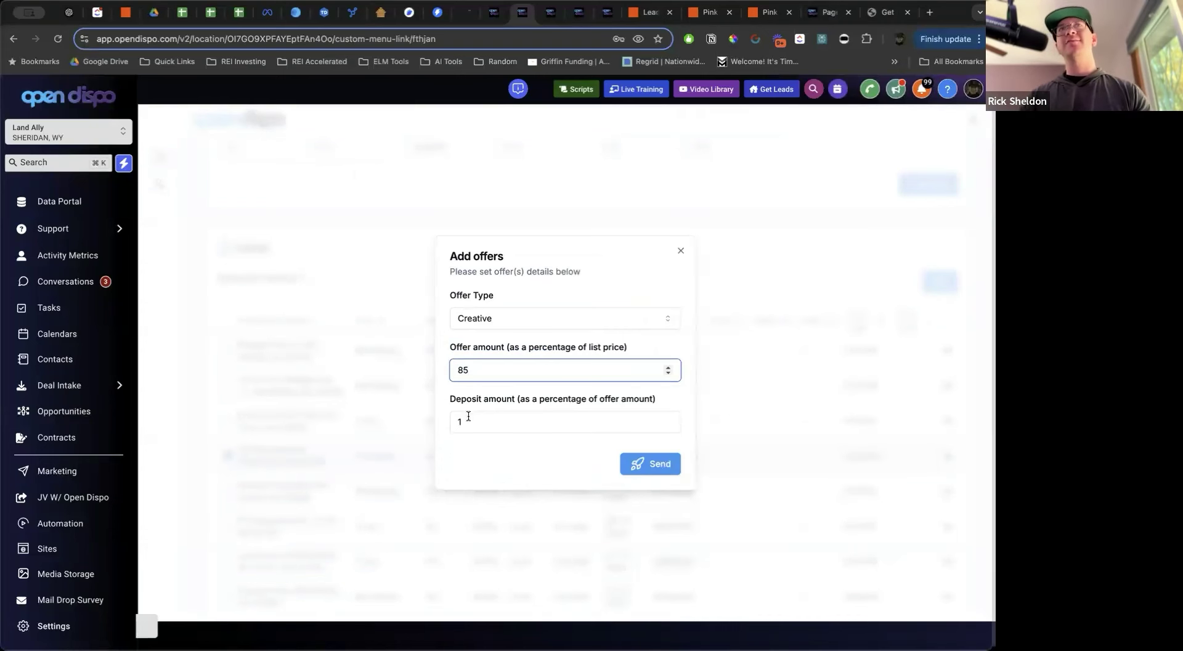
left_click_drag(451, 400, 488, 404)
left_click(518, 401)
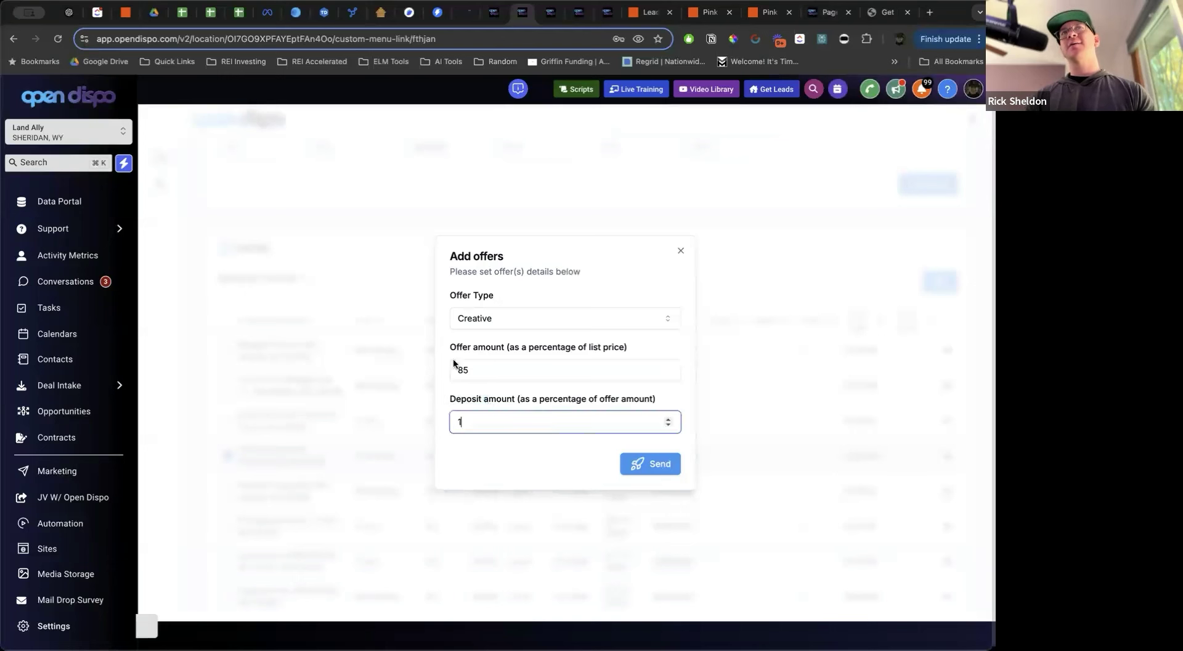
left_click_drag(449, 349, 587, 349)
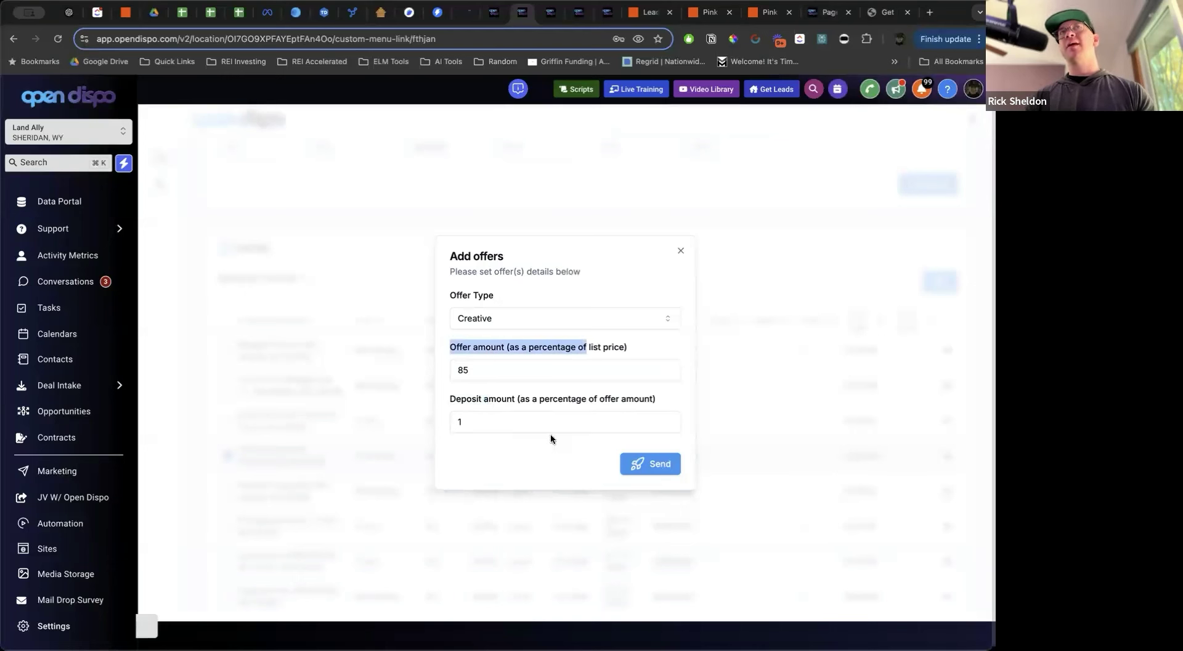
left_click(559, 472)
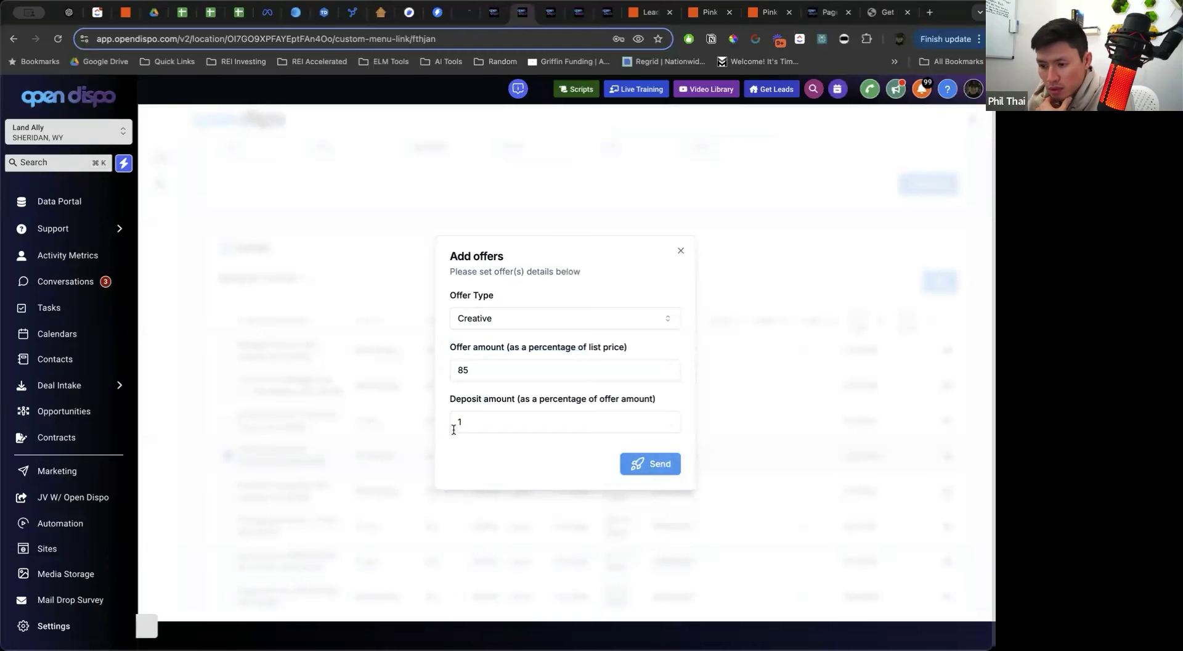
left_click(624, 474)
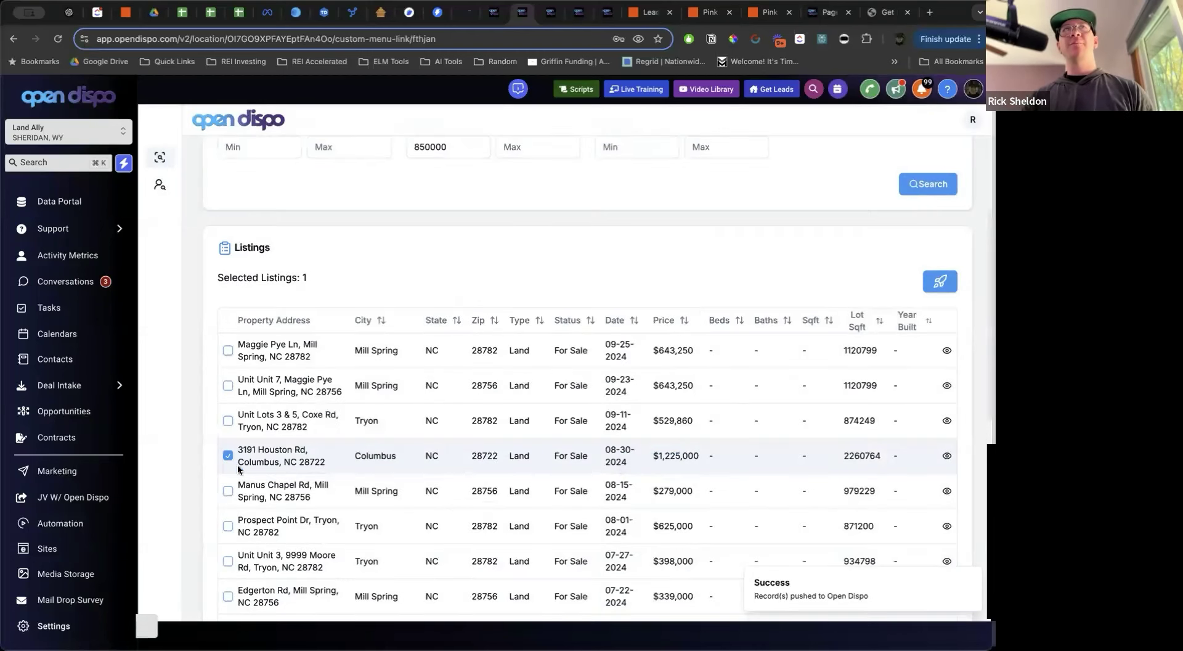
Look through the remaining results, preview the $5,120,000 Mill Spring listing's aerial images, and close its details
scroll(229, 447, "down", 7)
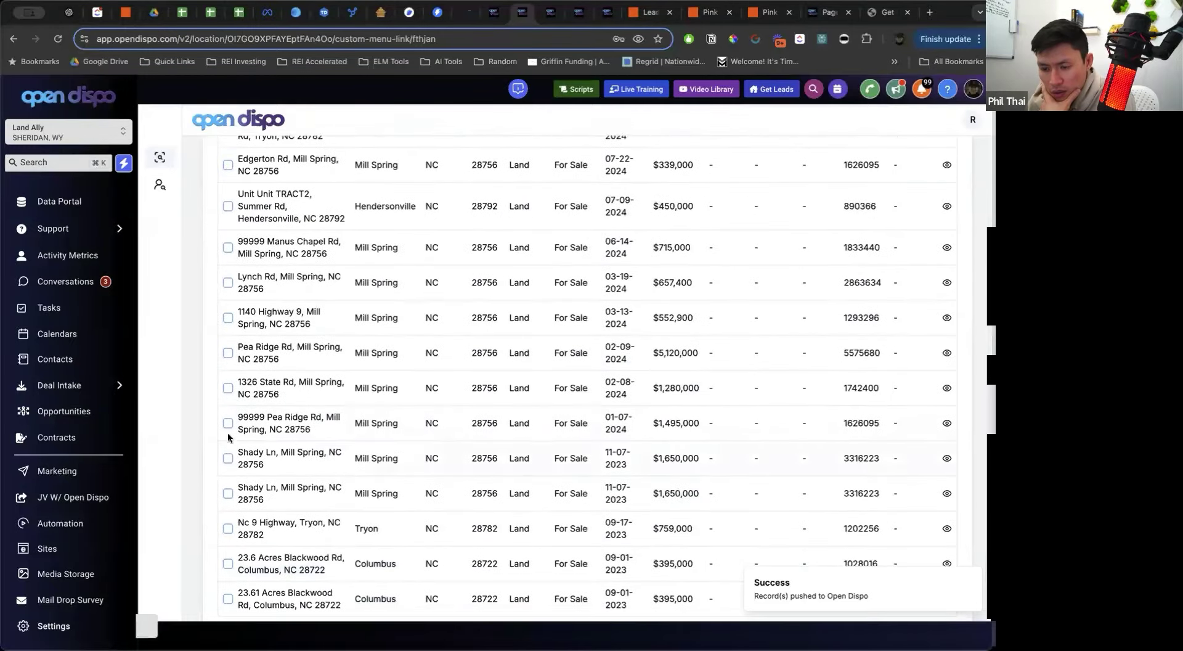
scroll(227, 422, "down", 2)
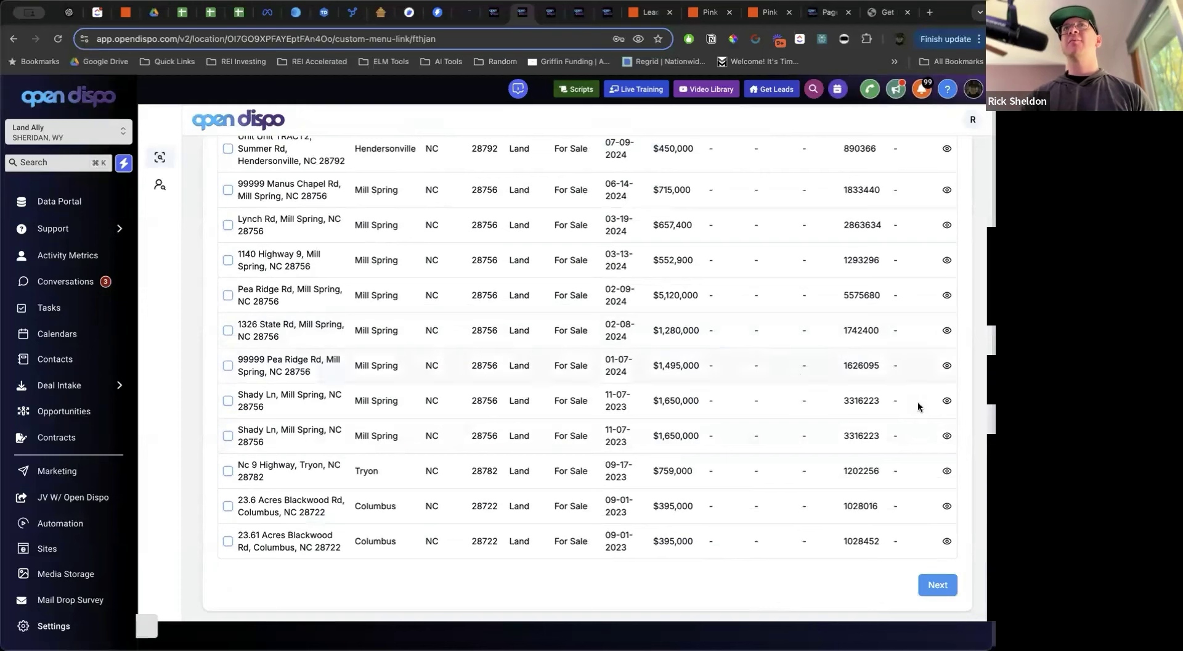
left_click(948, 295)
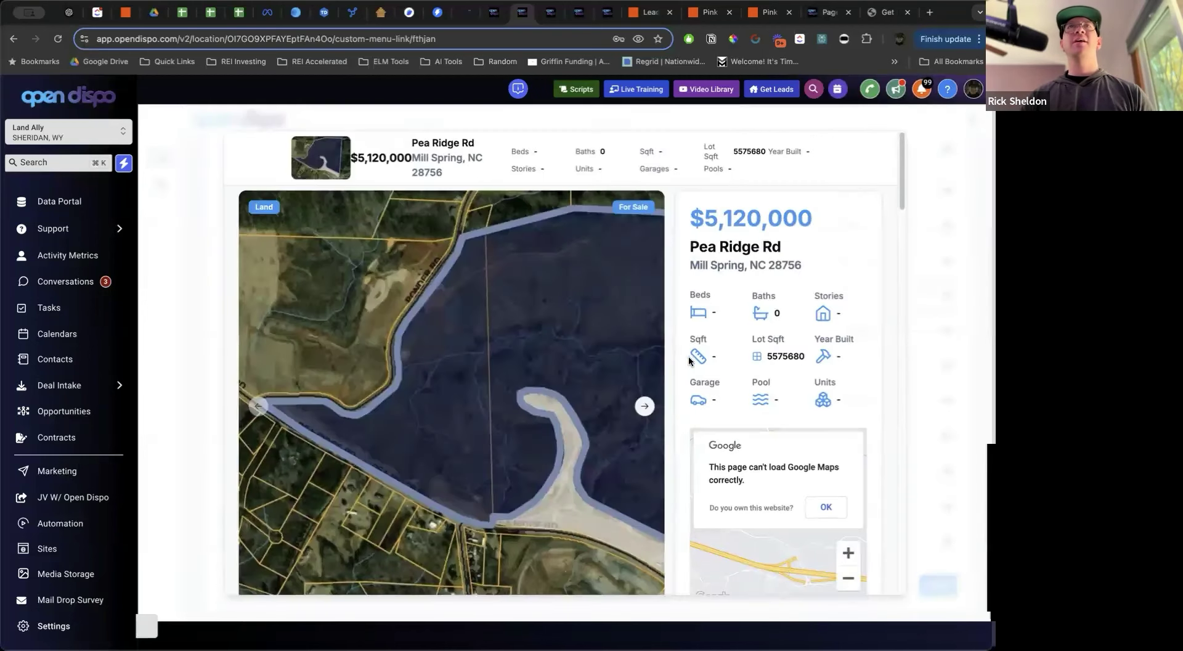
left_click(646, 405)
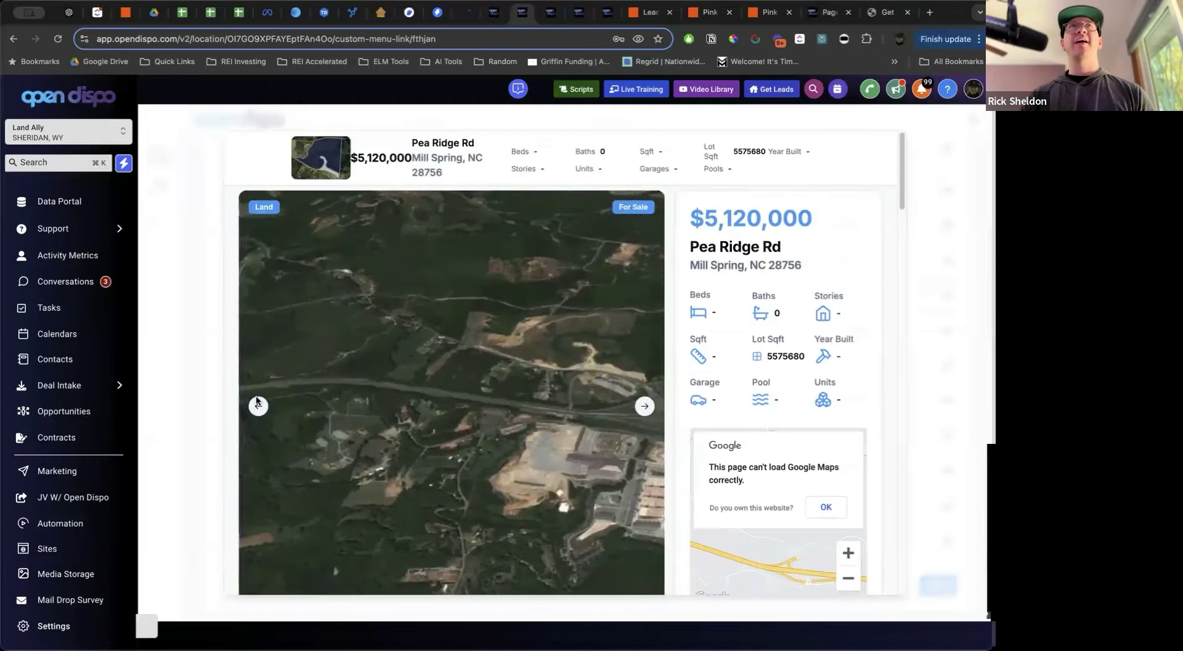
left_click(257, 402)
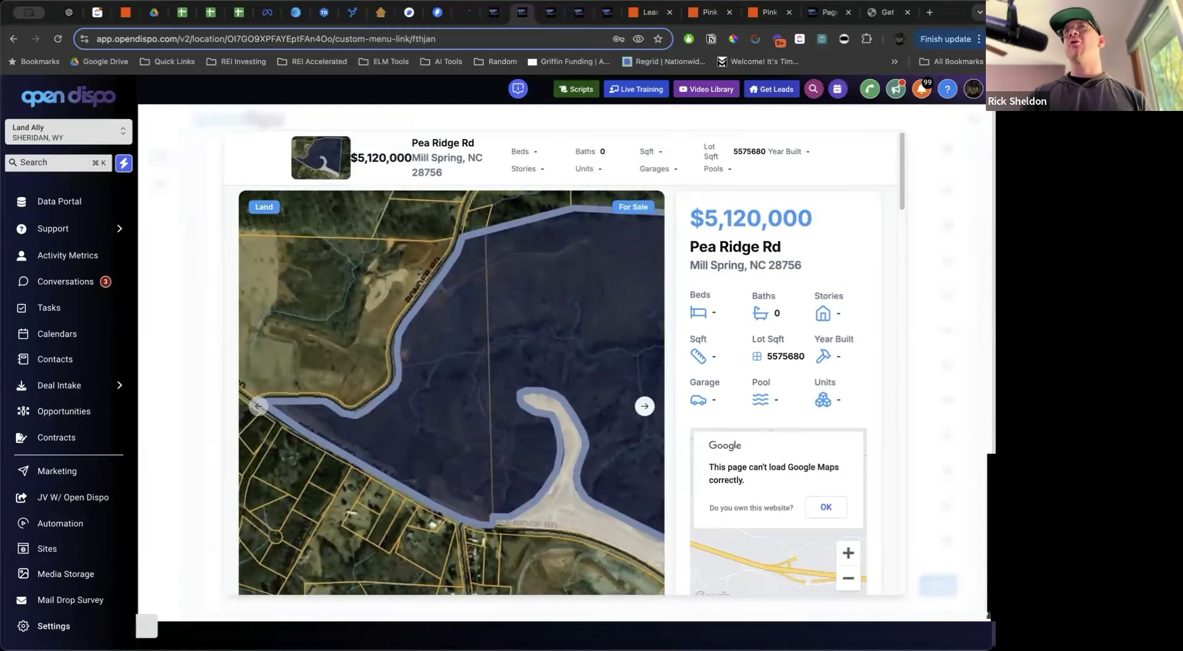
key("Escape")
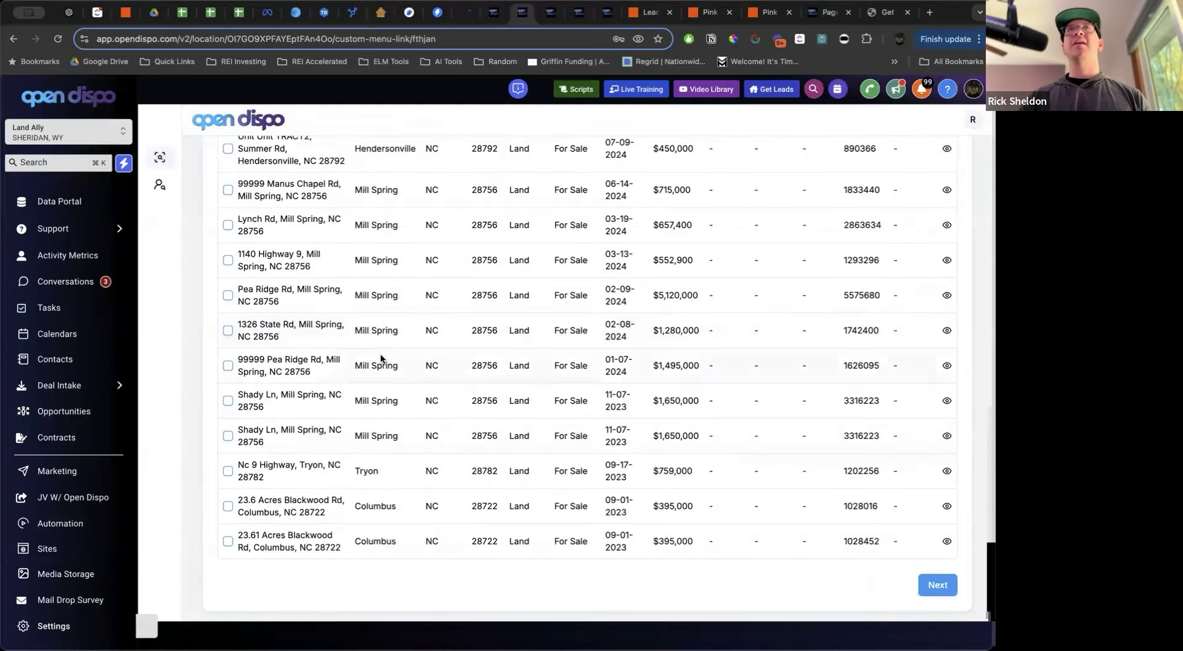
Select the $5,120,000 Mill Spring listing and push it to Open Dispo with offer type None
left_click(228, 296)
scroll(727, 462, "up", 10)
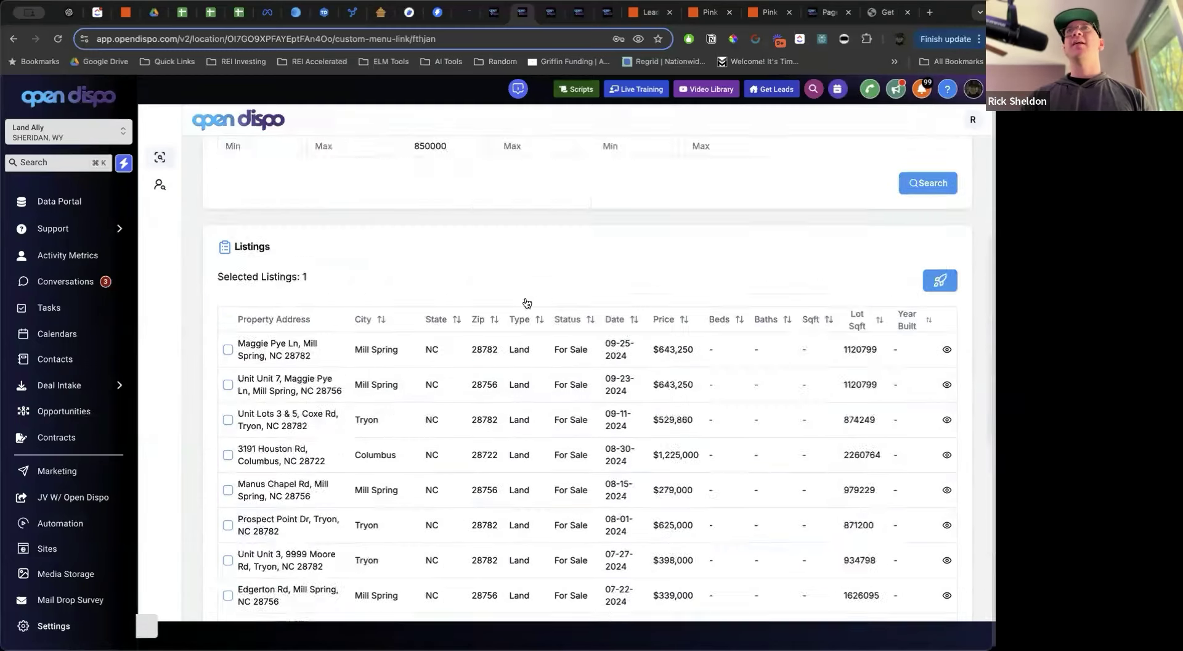
left_click(940, 537)
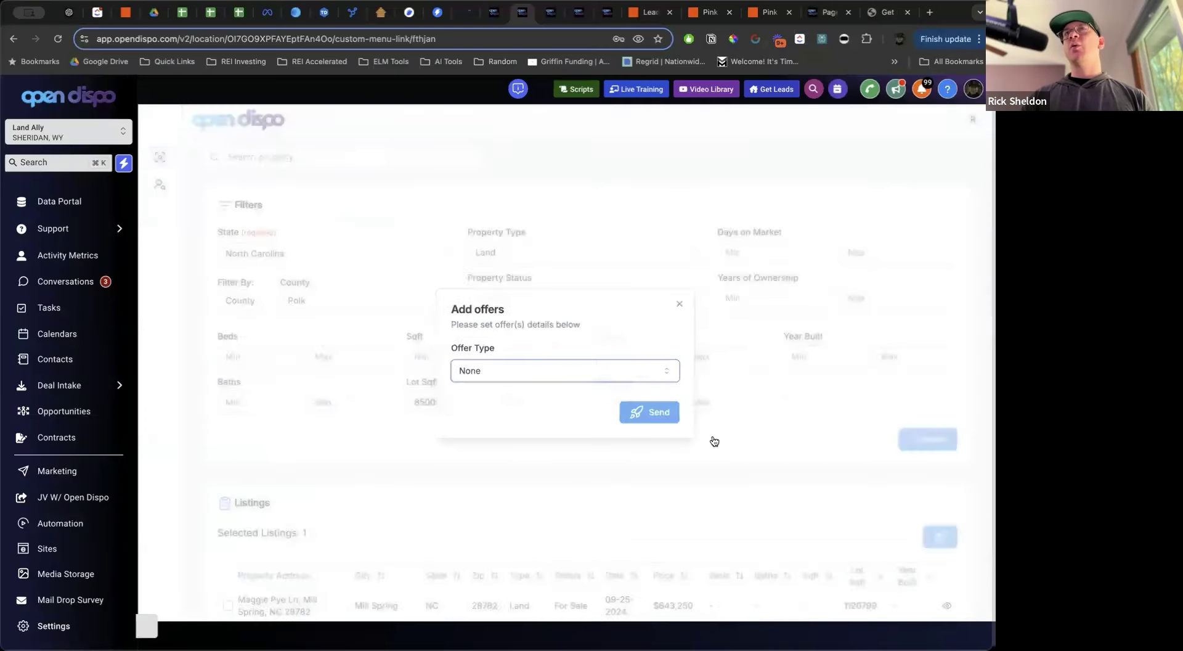
left_click(528, 373)
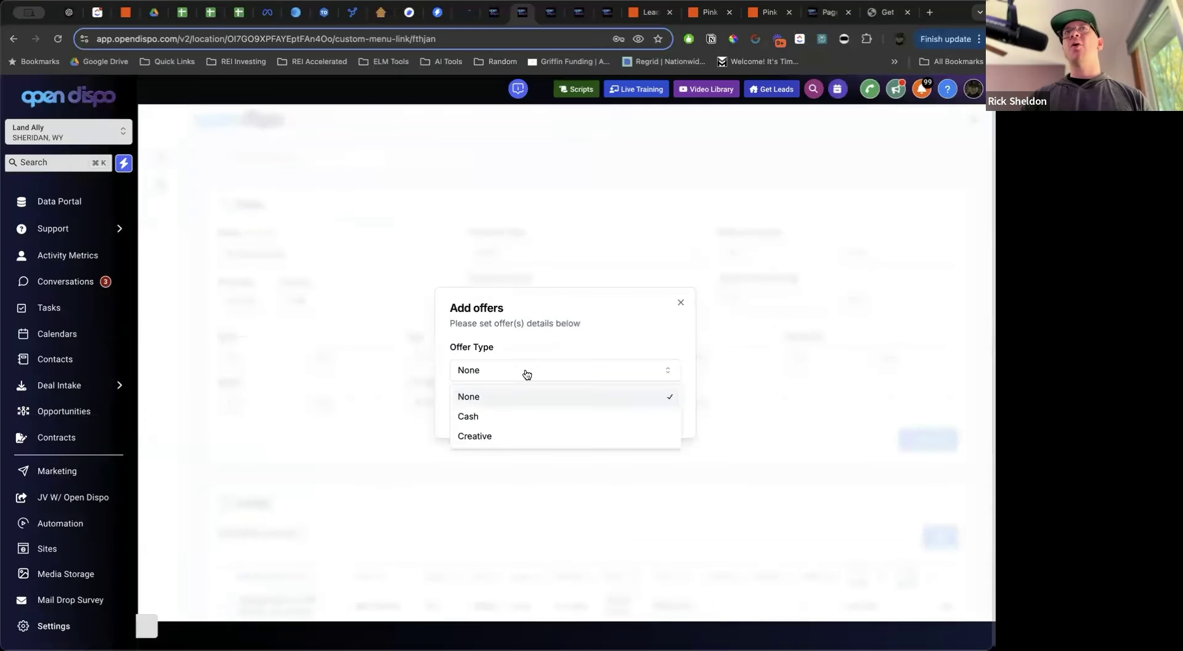
left_click(594, 362)
left_click(653, 410)
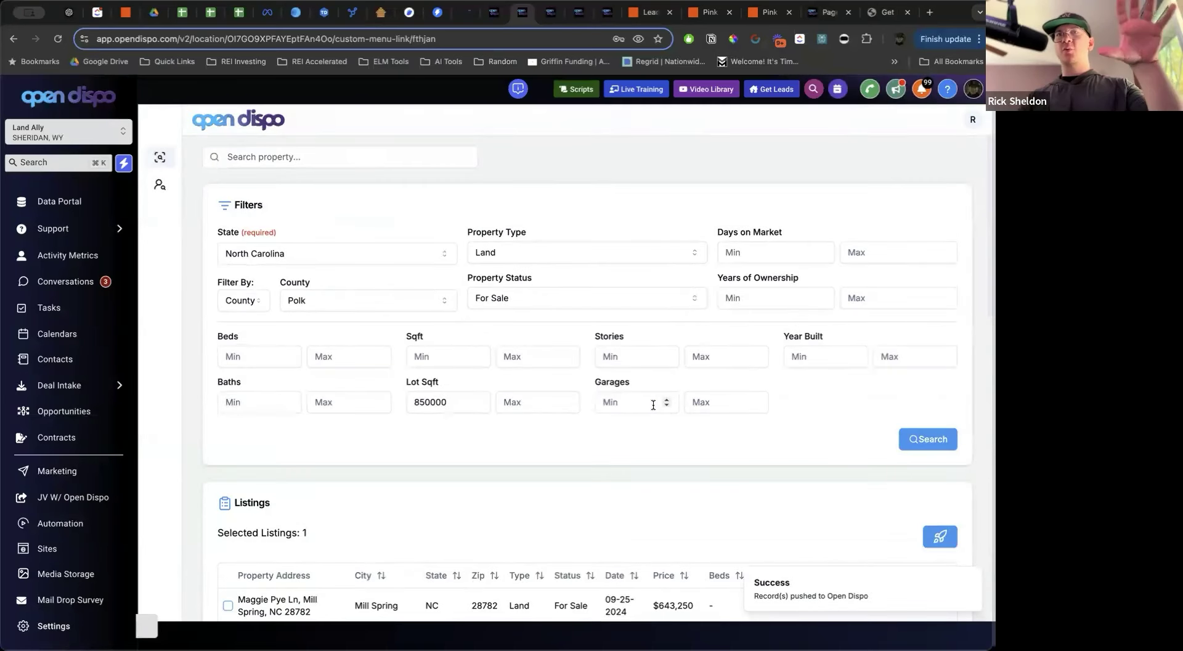
Open the Columbus listing agent's contact record and read through the offer letter emailed in its conversation
left_click(73, 362)
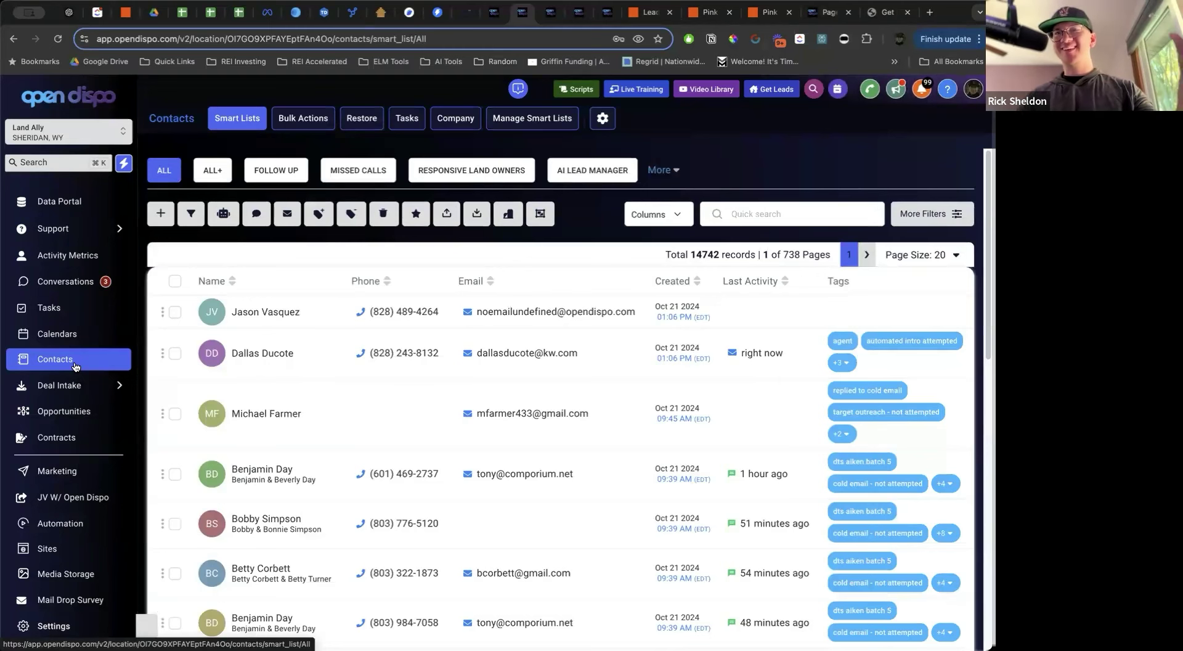
left_click(250, 356)
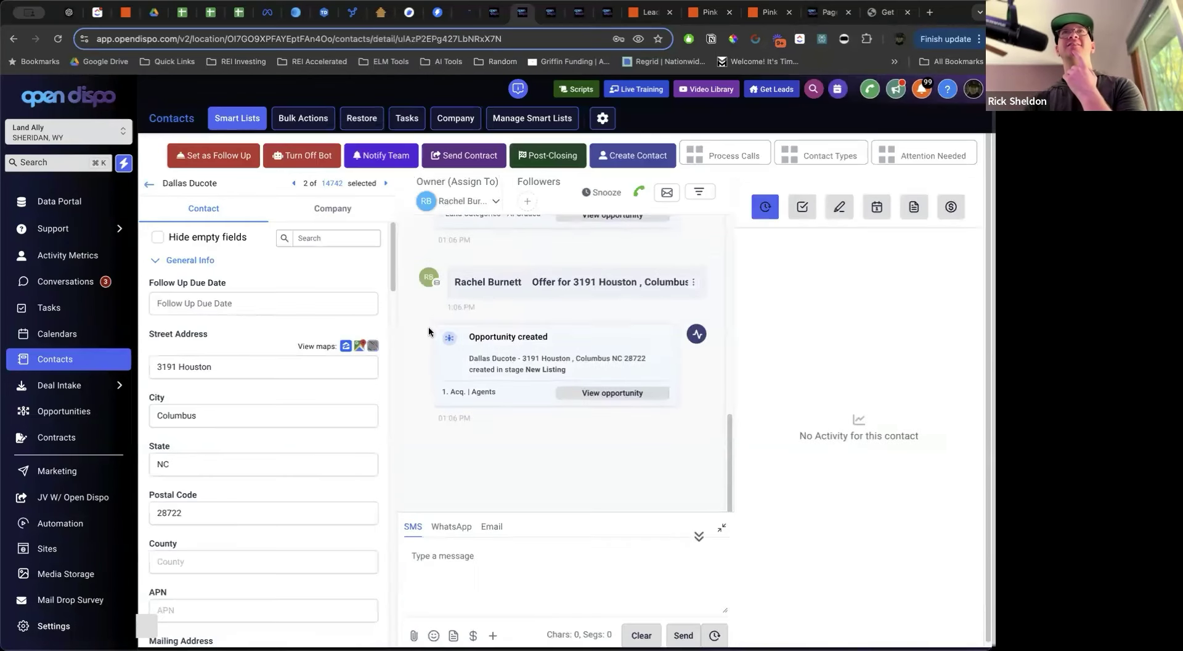
scroll(404, 347, "down", 2)
scroll(414, 366, "down", 4)
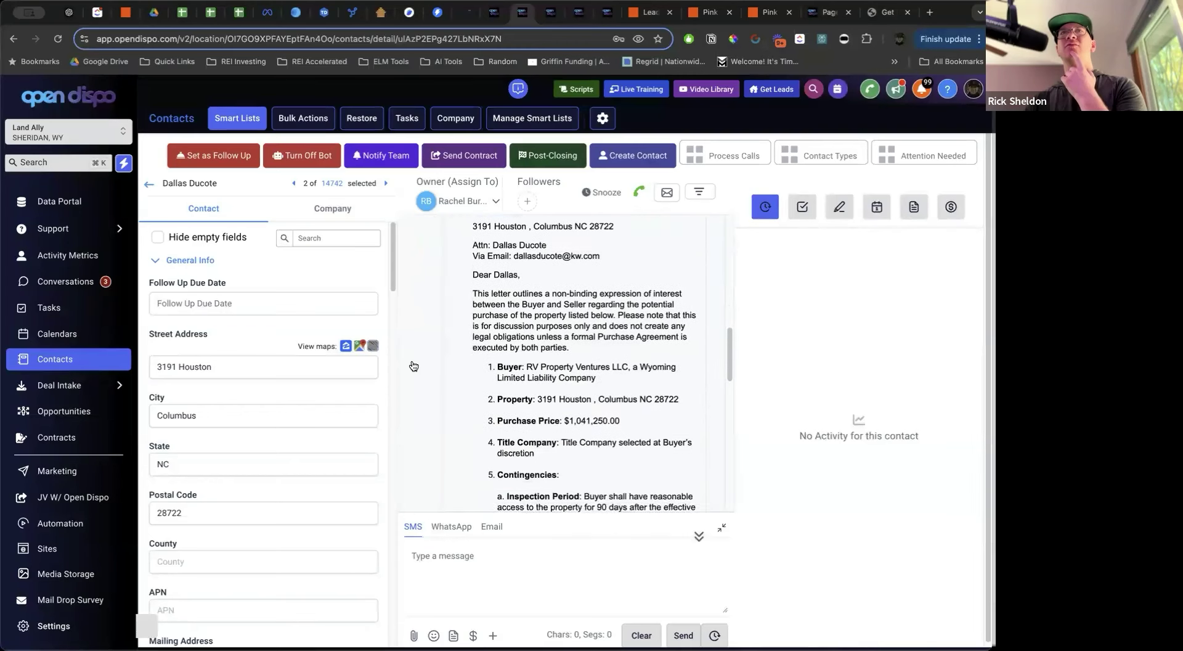
scroll(413, 366, "down", 4)
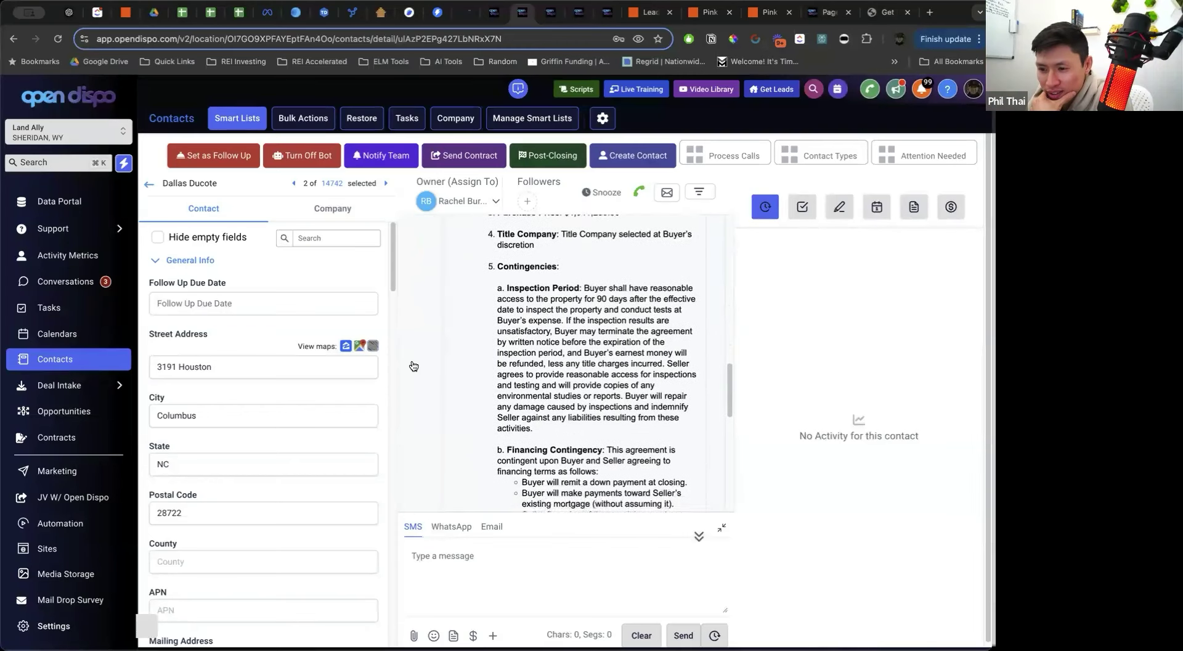
scroll(414, 366, "down", 6)
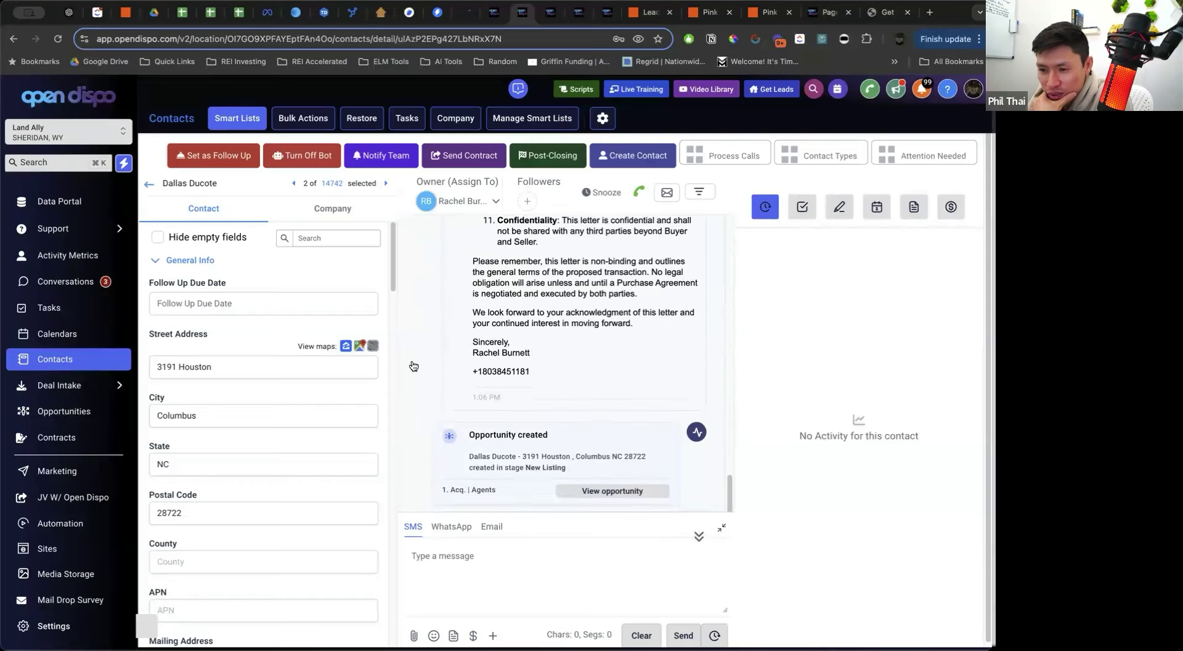
scroll(413, 366, "up", 10)
scroll(413, 366, "up", 15)
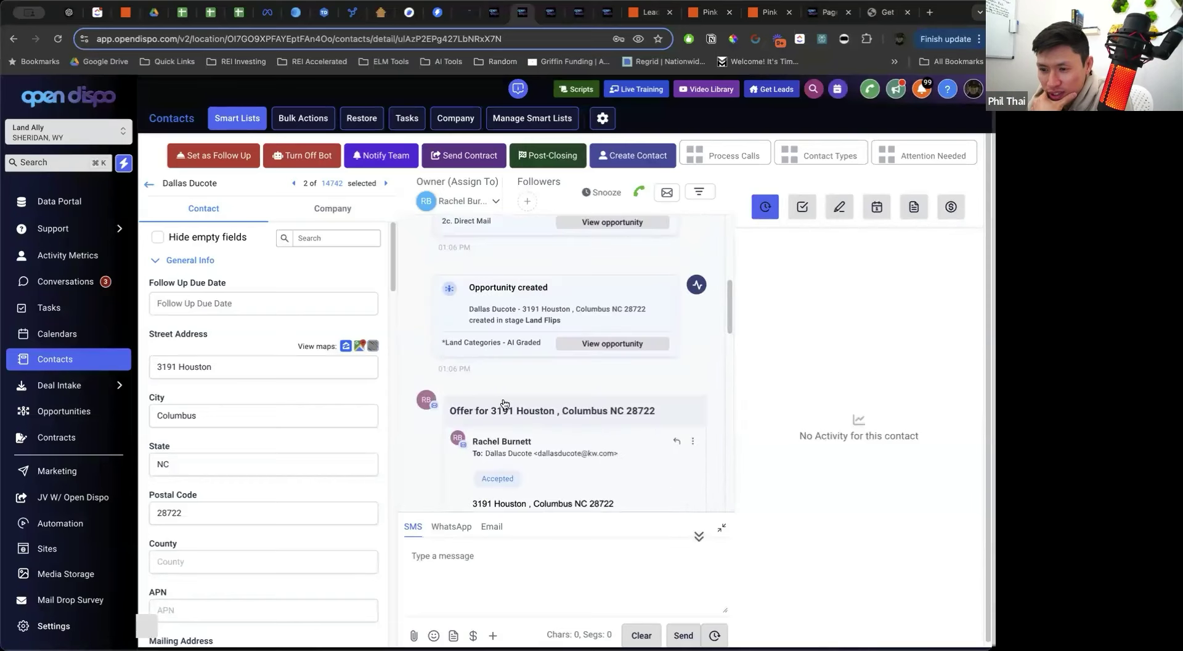
Show the Columbus contact's notes and review the listing description and the opportunities created in the conversation
left_click(839, 206)
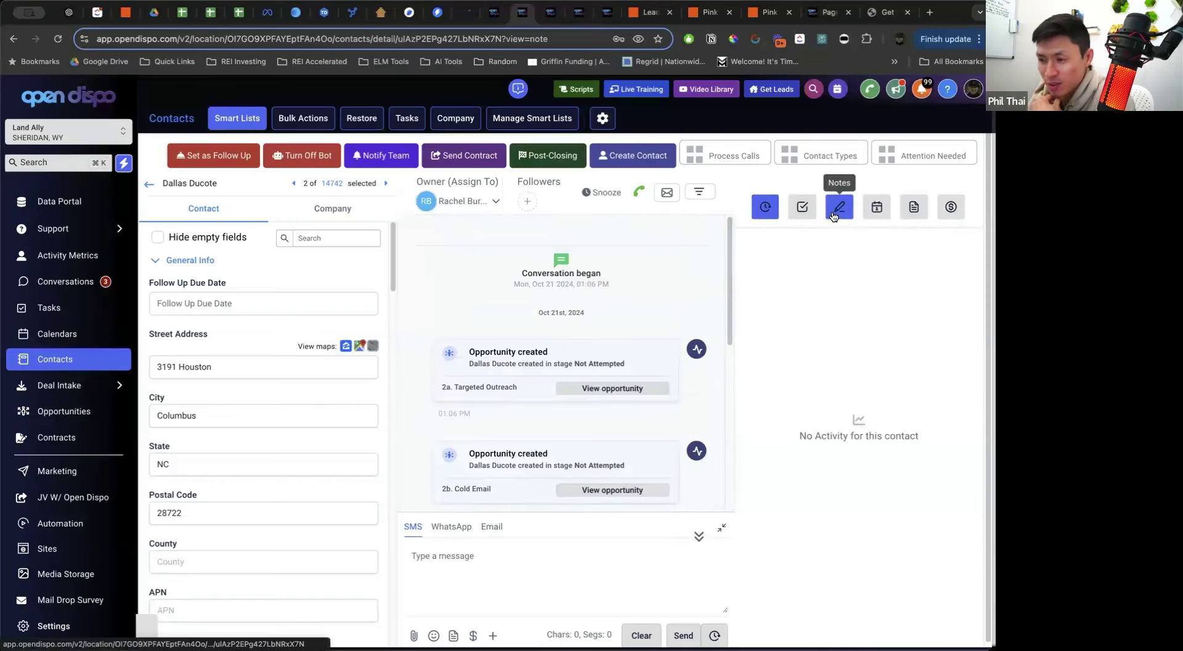
left_click_drag(754, 333, 862, 466)
left_click(863, 466)
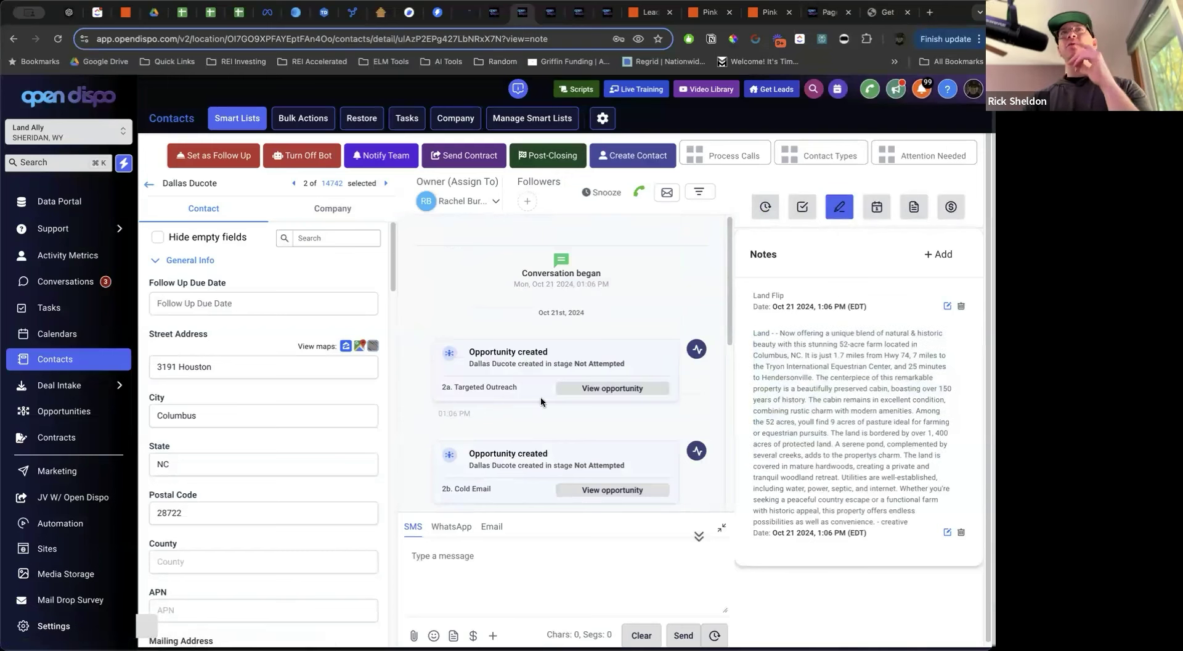
scroll(553, 412, "down", 2)
scroll(552, 409, "down", 8)
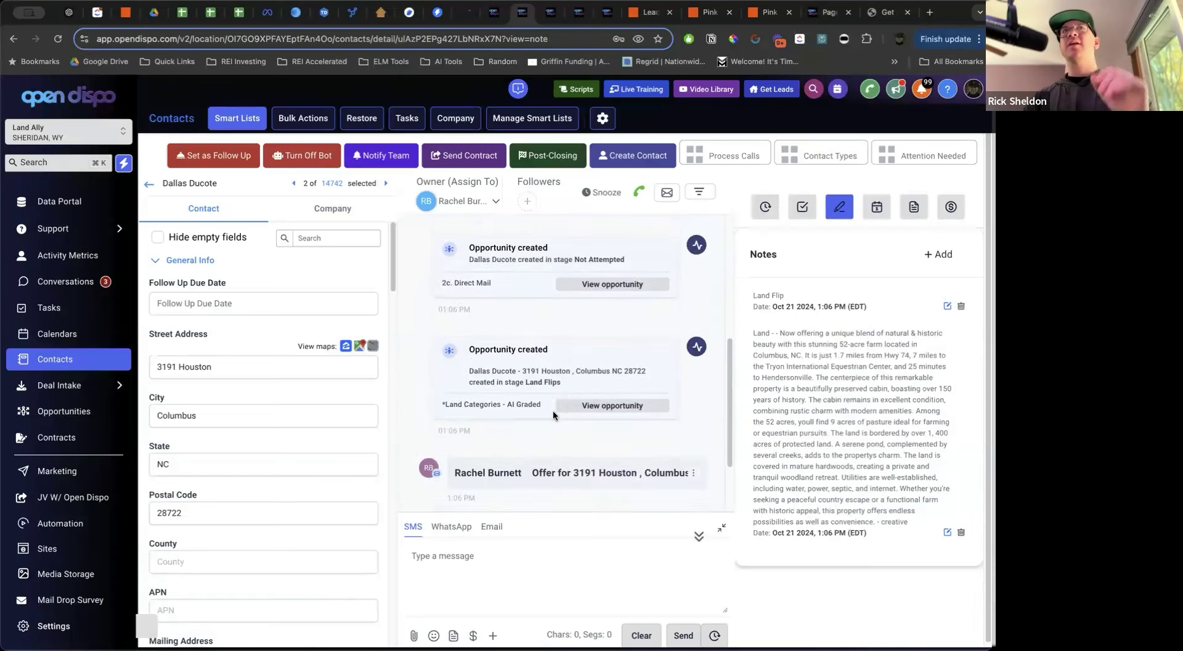
scroll(553, 415, "up", 10)
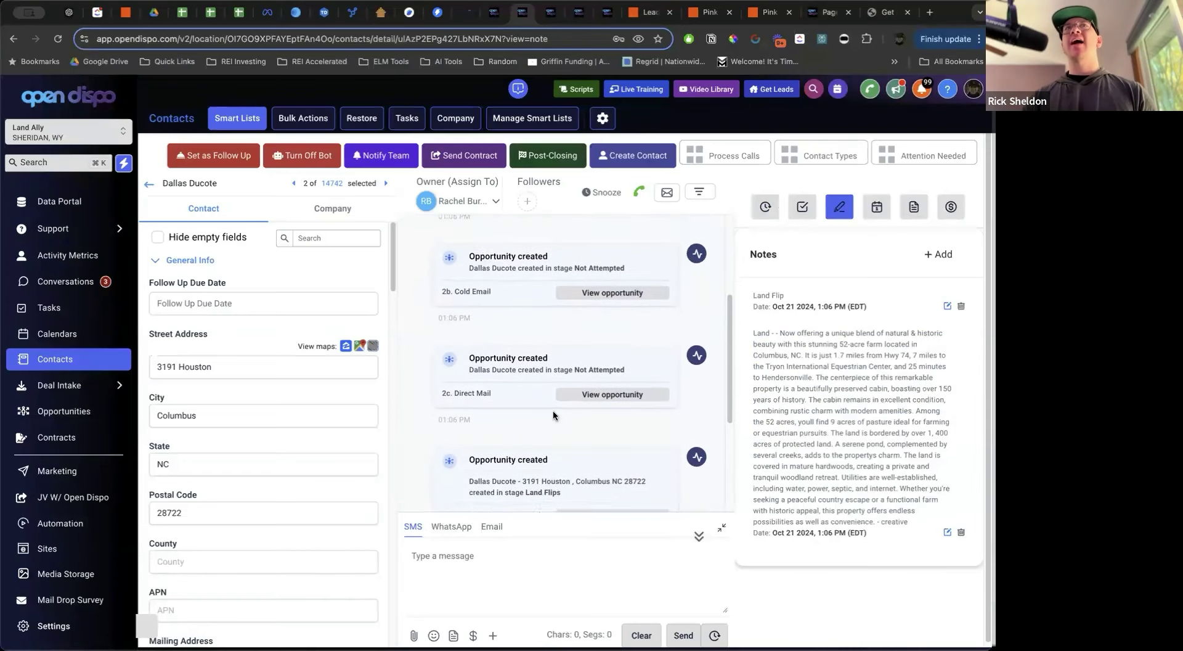
Set the stage of the contact's 1. Acq. | Agents opportunity to Fact Finding, save the update and close it
scroll(615, 397, "down", 10)
left_click_drag(524, 373, 604, 375)
left_click(607, 395)
left_click(623, 416)
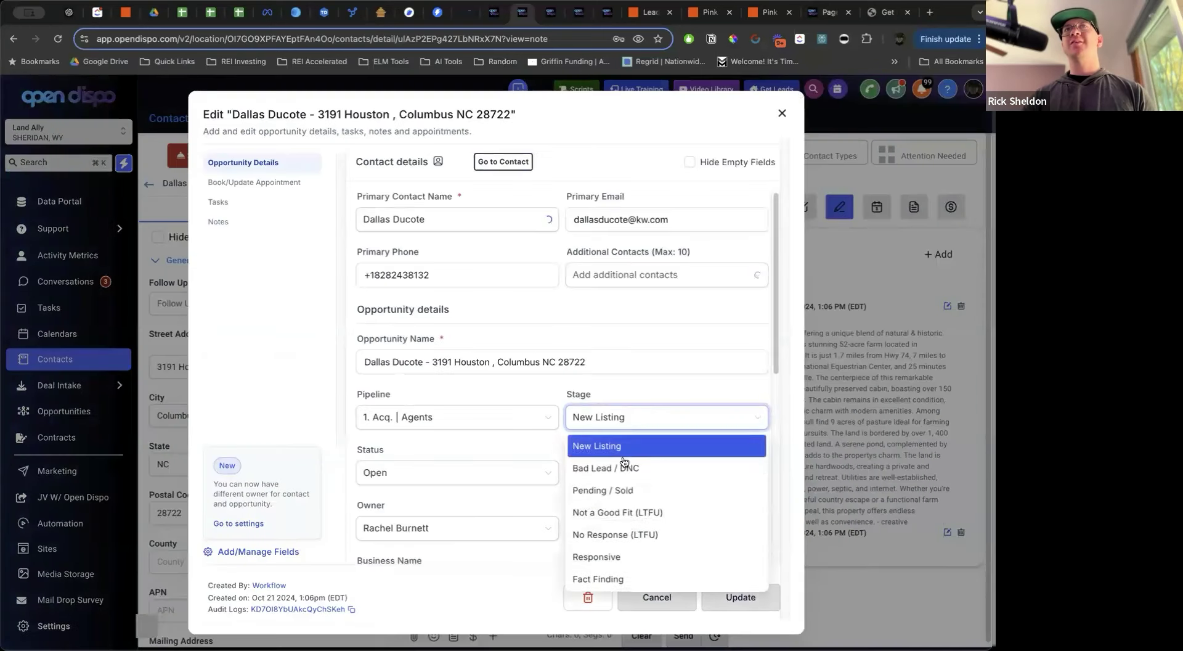
left_click(597, 579)
left_click(727, 597)
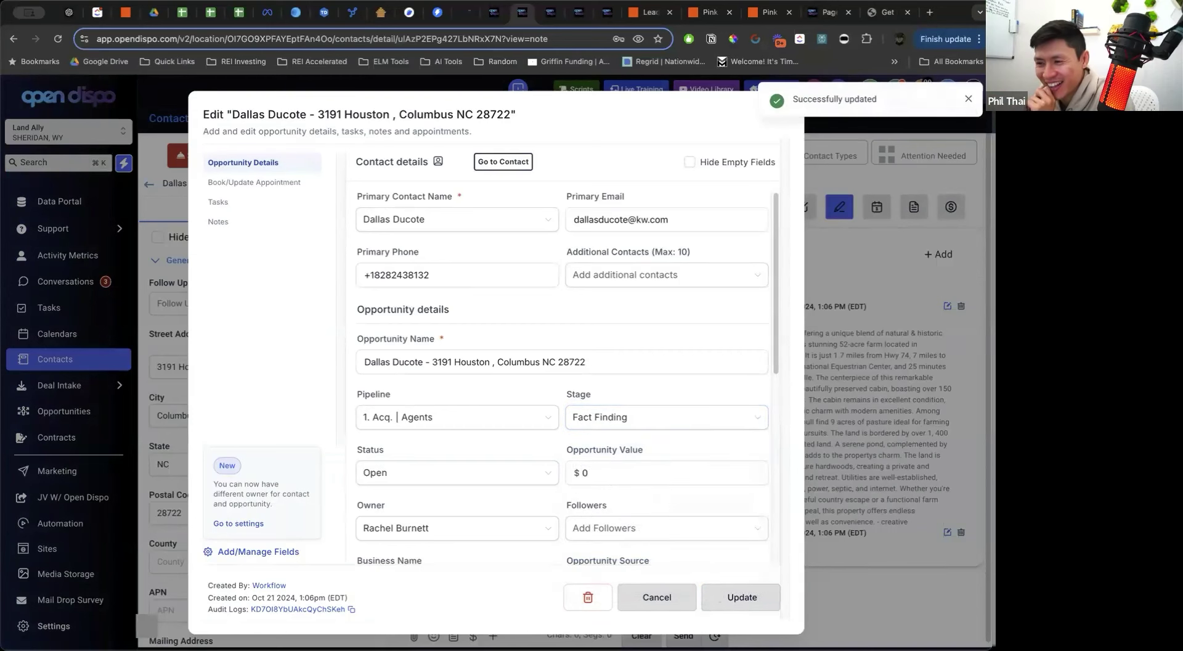
left_click(969, 103)
left_click(783, 112)
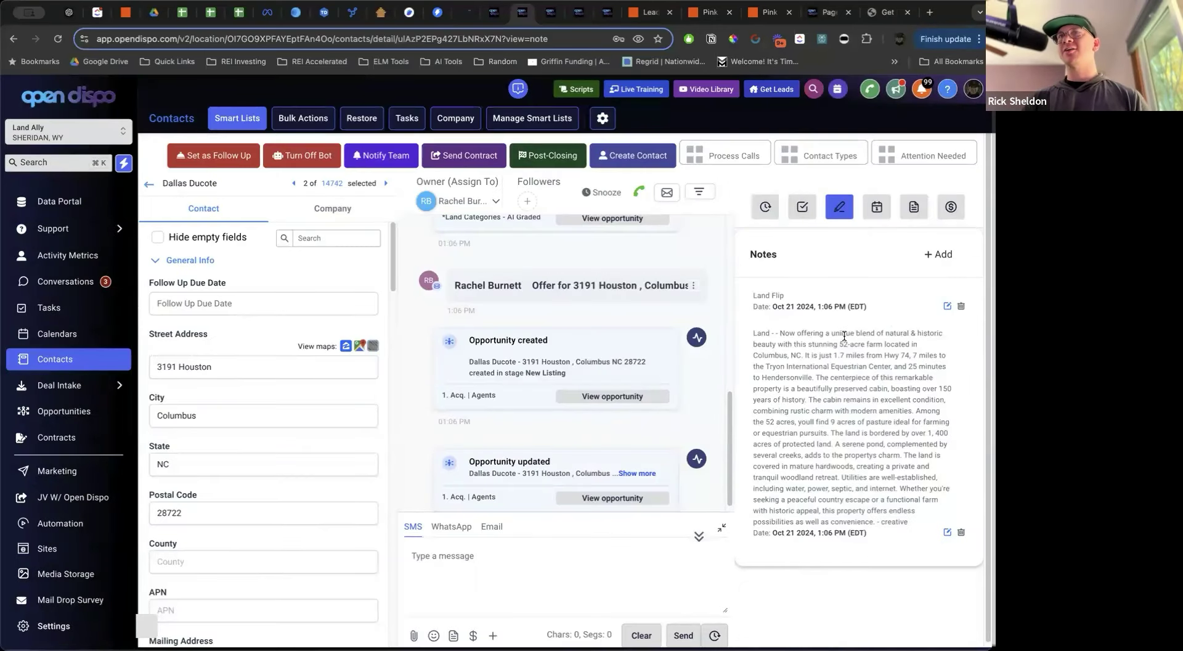
Reload the contact's notes and read the Polk County planning, deeds and transportation resources and phone numbers
scroll(504, 431, "down", 2)
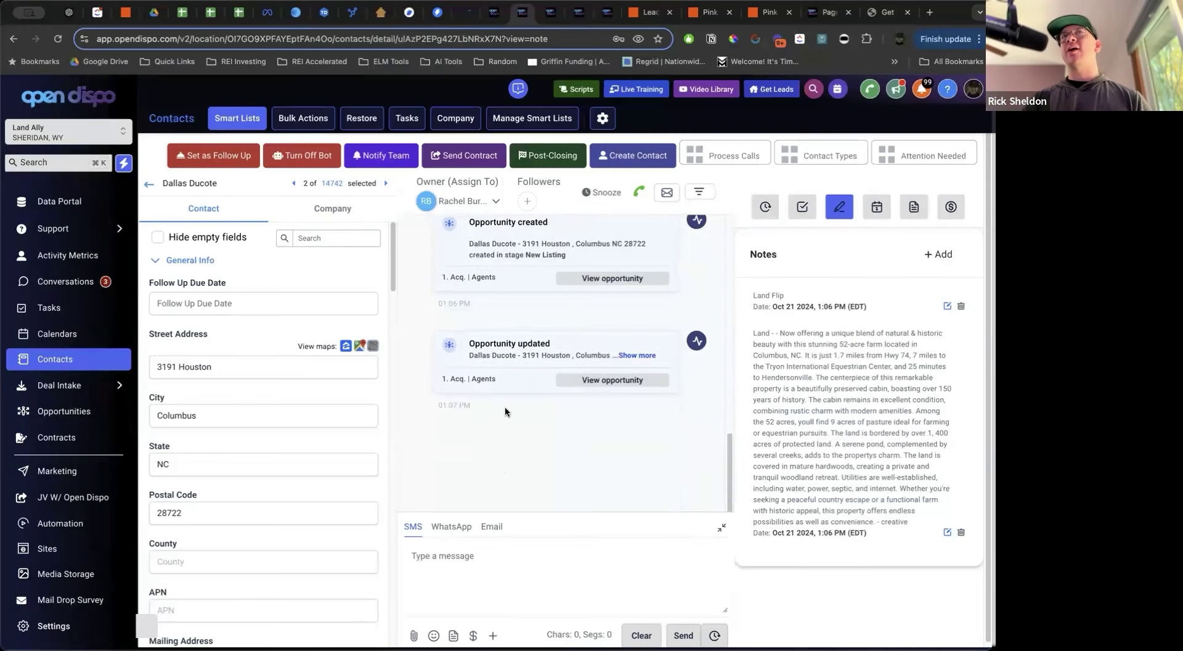
left_click(834, 227)
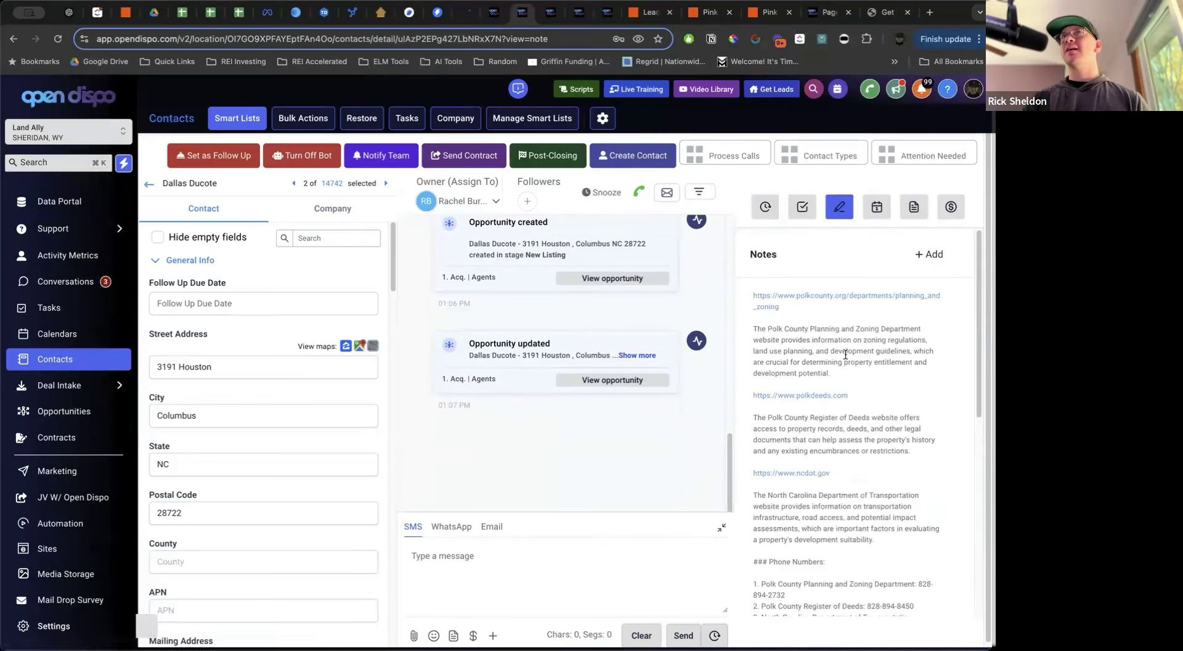
left_click_drag(842, 373, 755, 326)
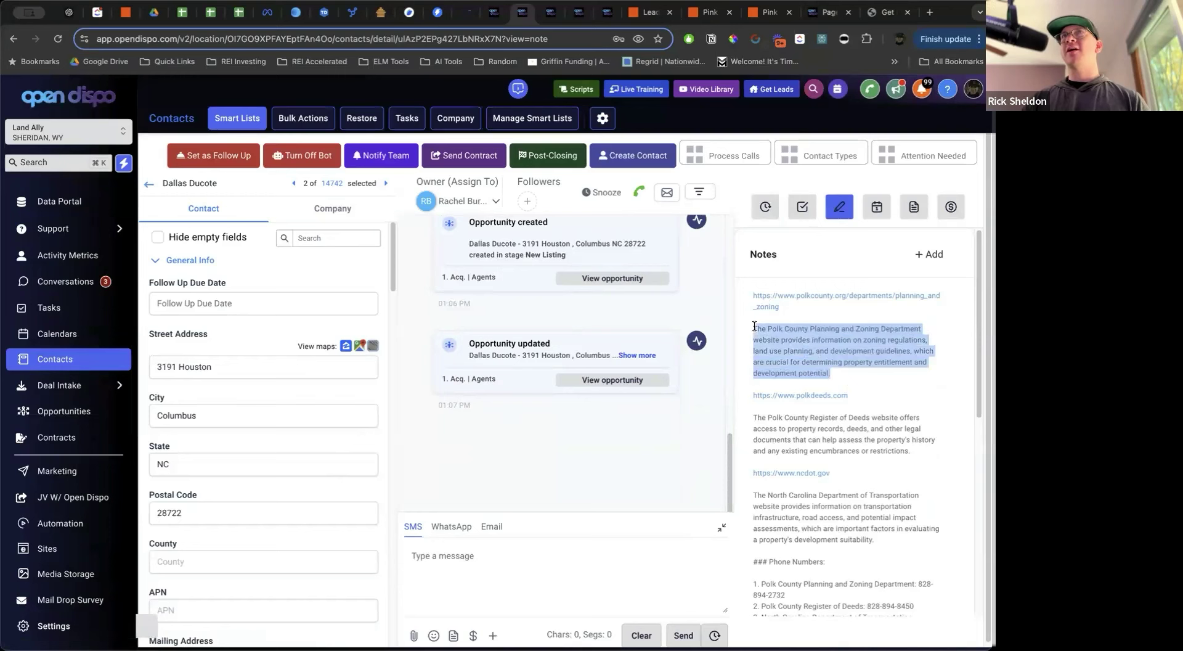
left_click_drag(753, 417, 928, 460)
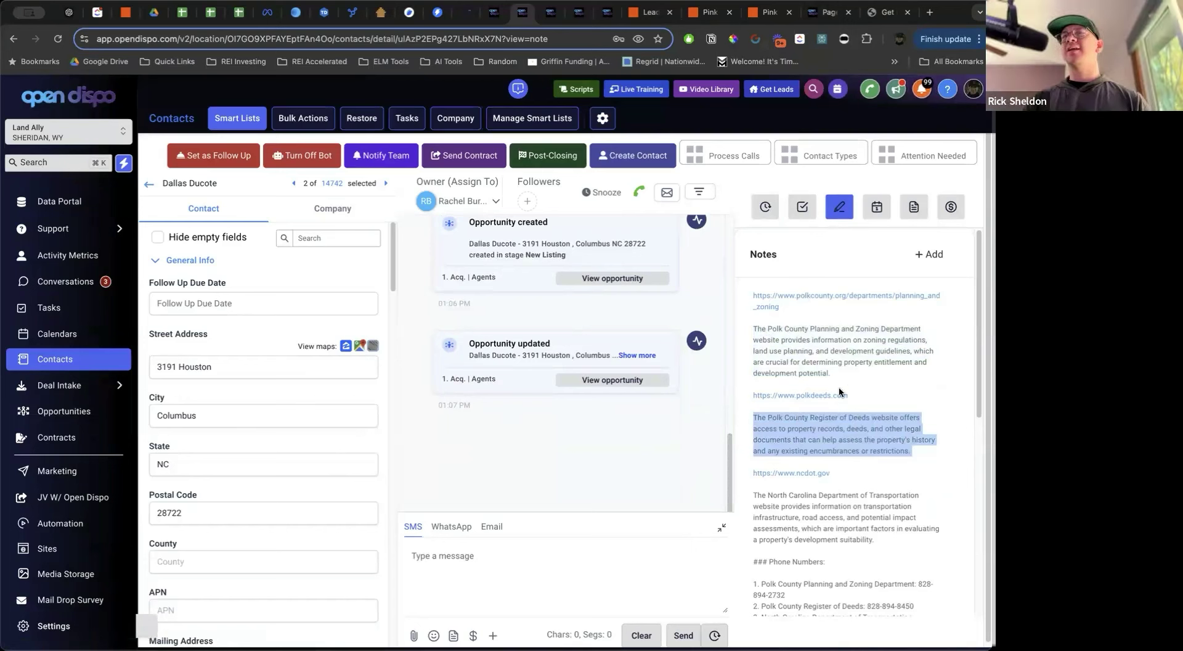
scroll(840, 392, "down", 5)
left_click_drag(899, 517, 799, 455)
left_click(785, 463)
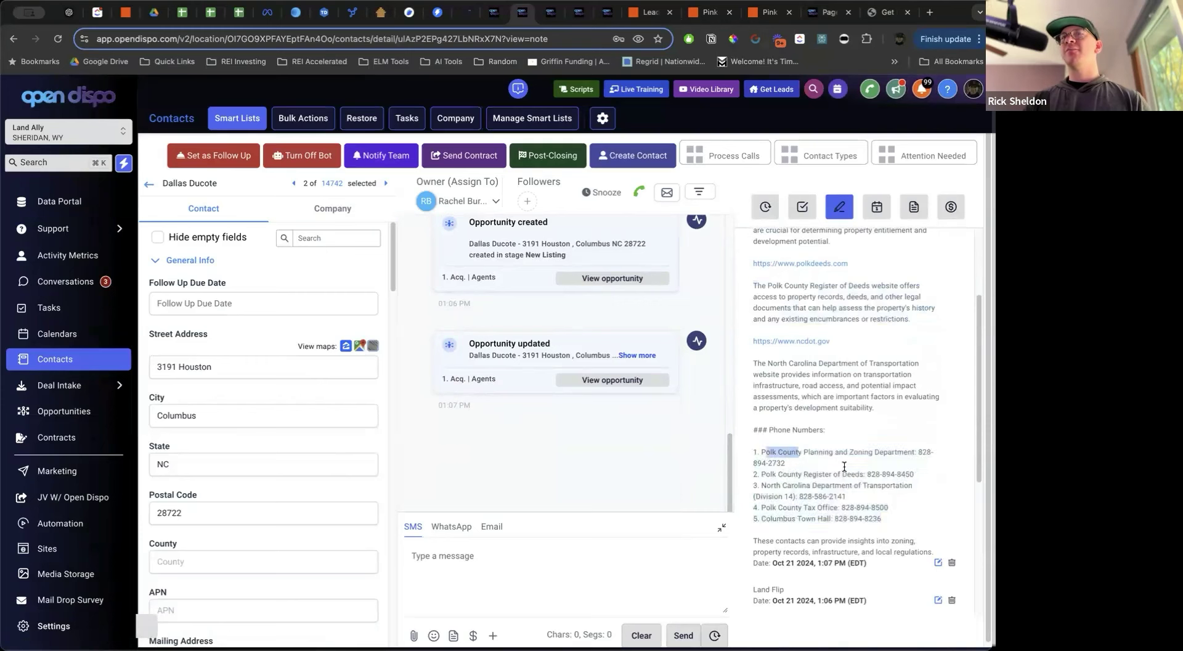
scroll(844, 466, "up", 3)
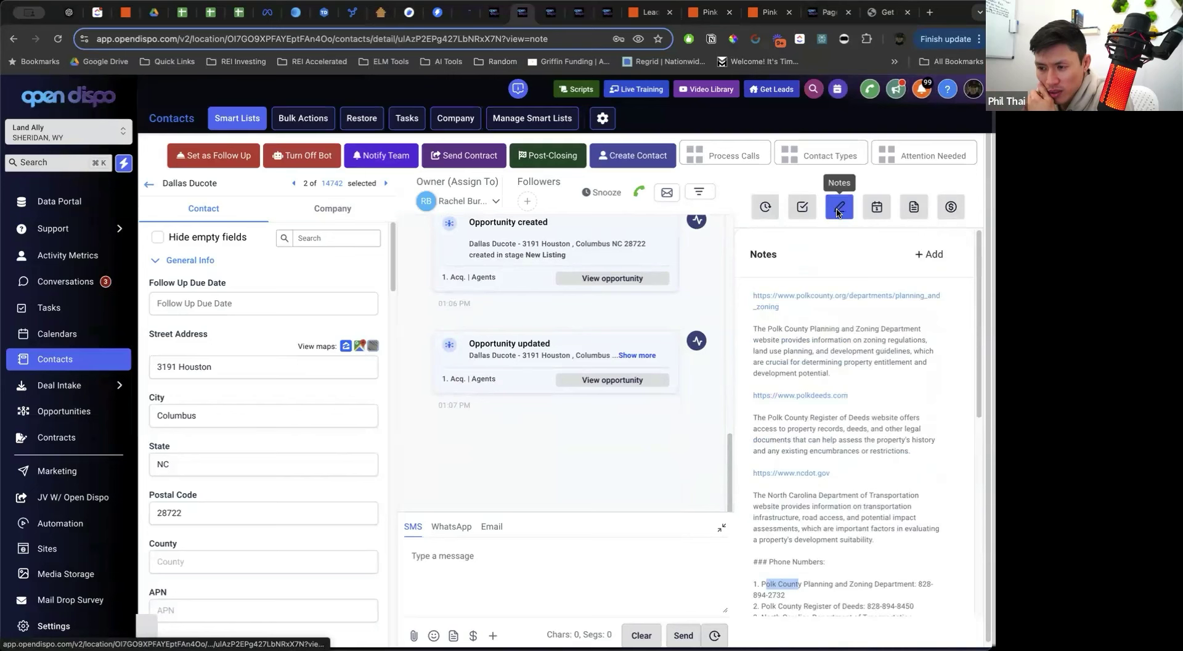
Reload the notes, open the linked Deal Analyzer spreadsheet to view its Pre-Underwriting Fact-Finding questions, and close it
left_click(838, 209)
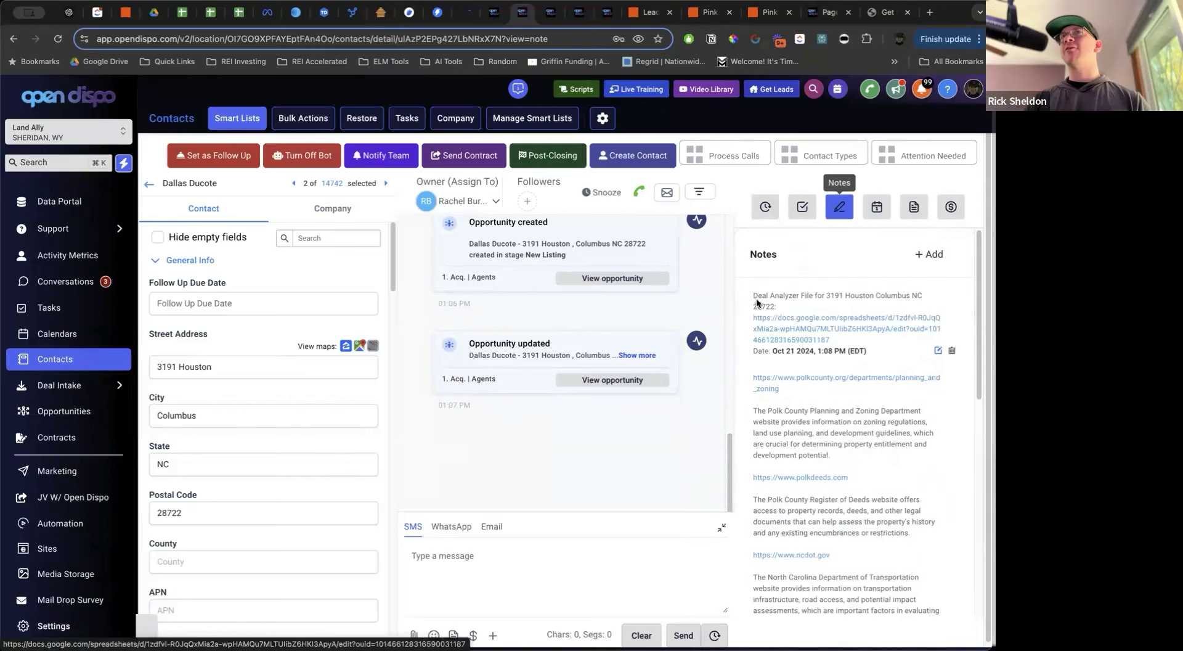
triple_click(781, 299)
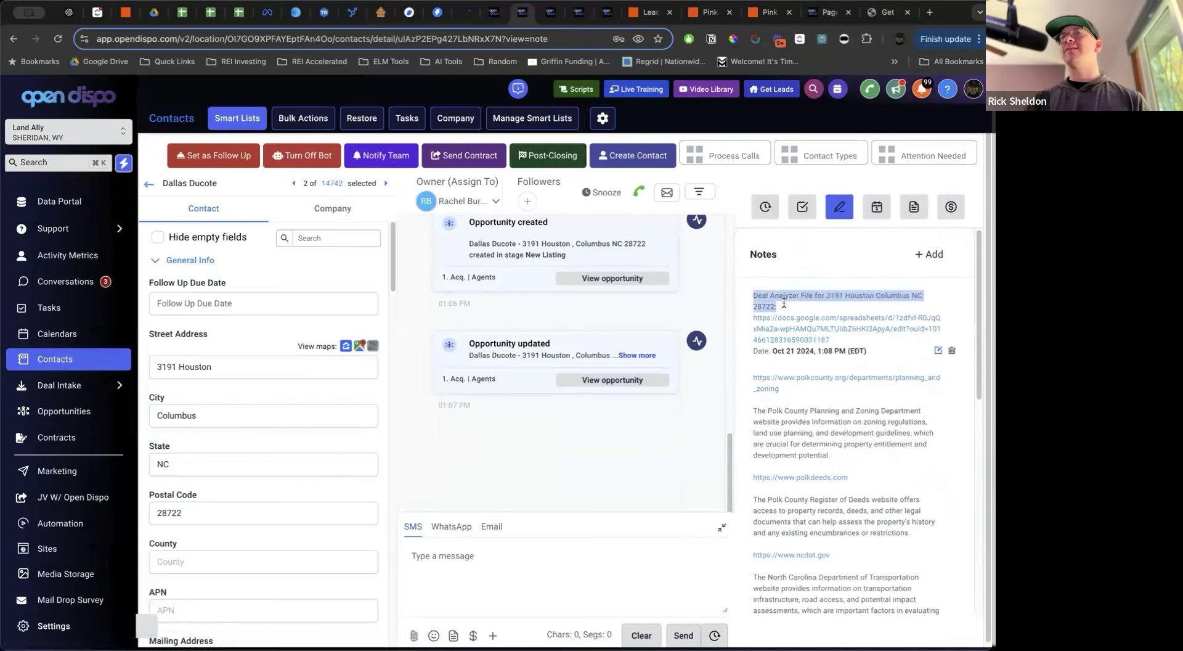
left_click(818, 329)
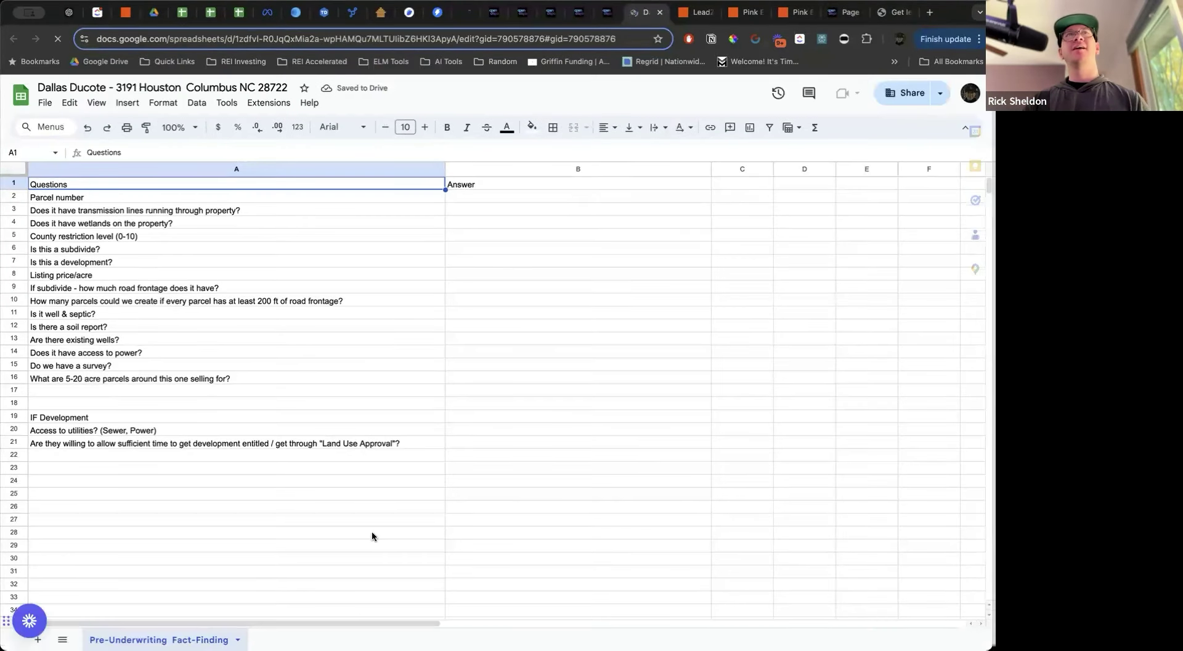
left_click(660, 12)
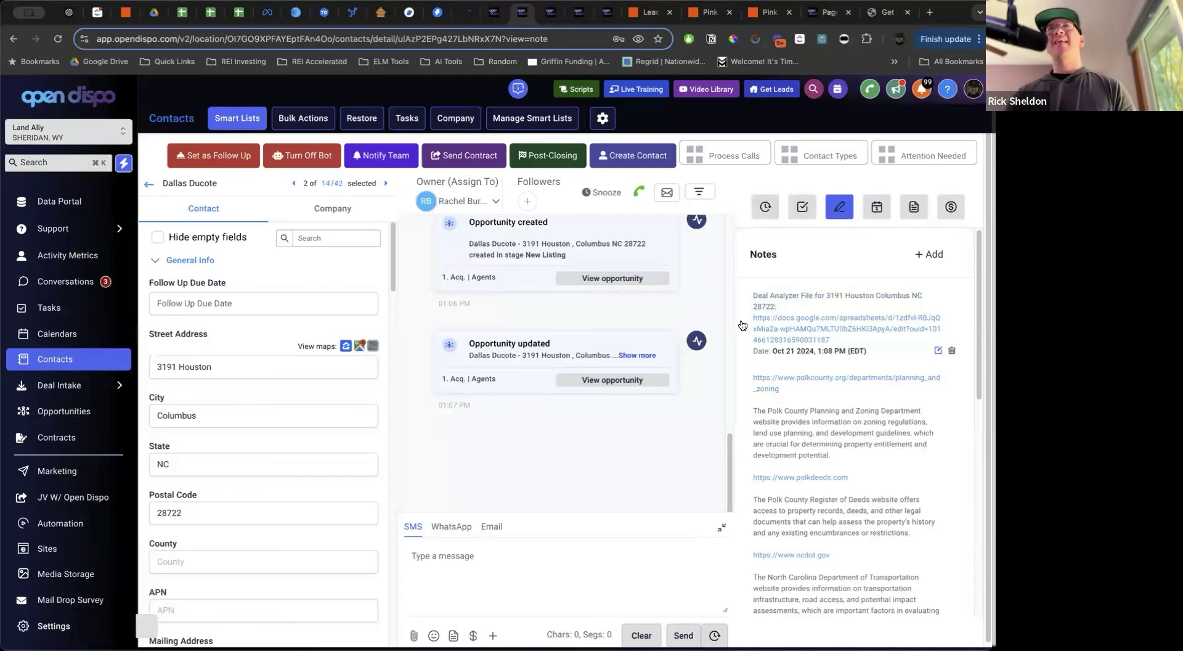
Look through the Columbus contact's full set of notes and its conversation history
scroll(852, 430, "down", 10)
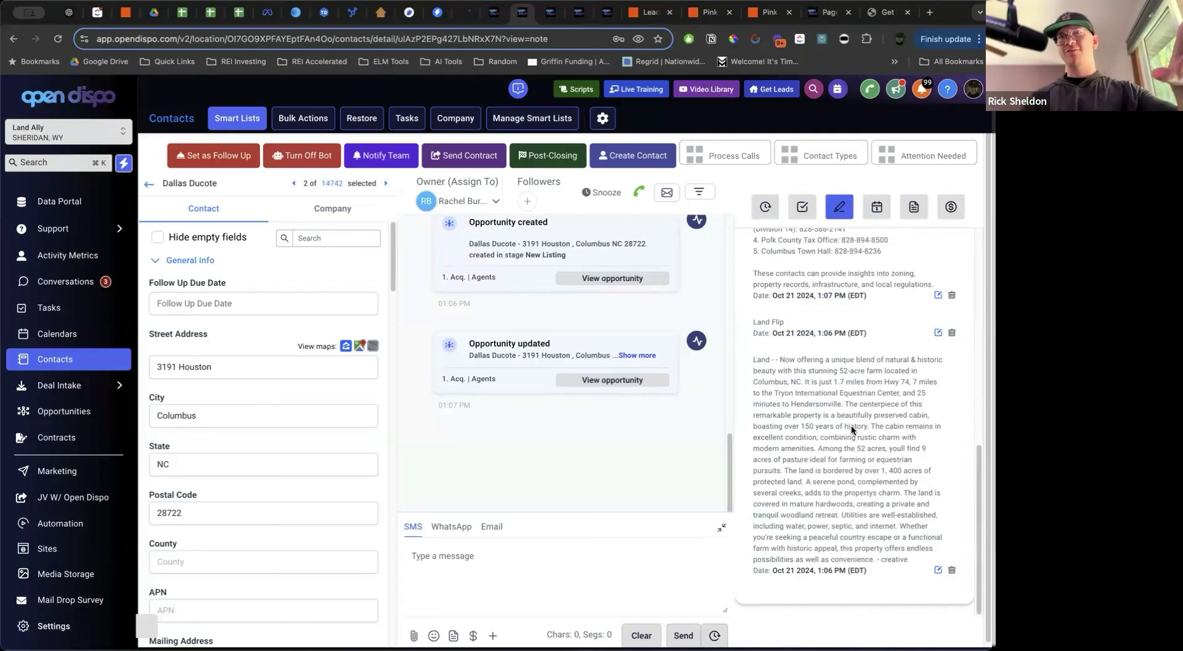
scroll(824, 475, "up", 10)
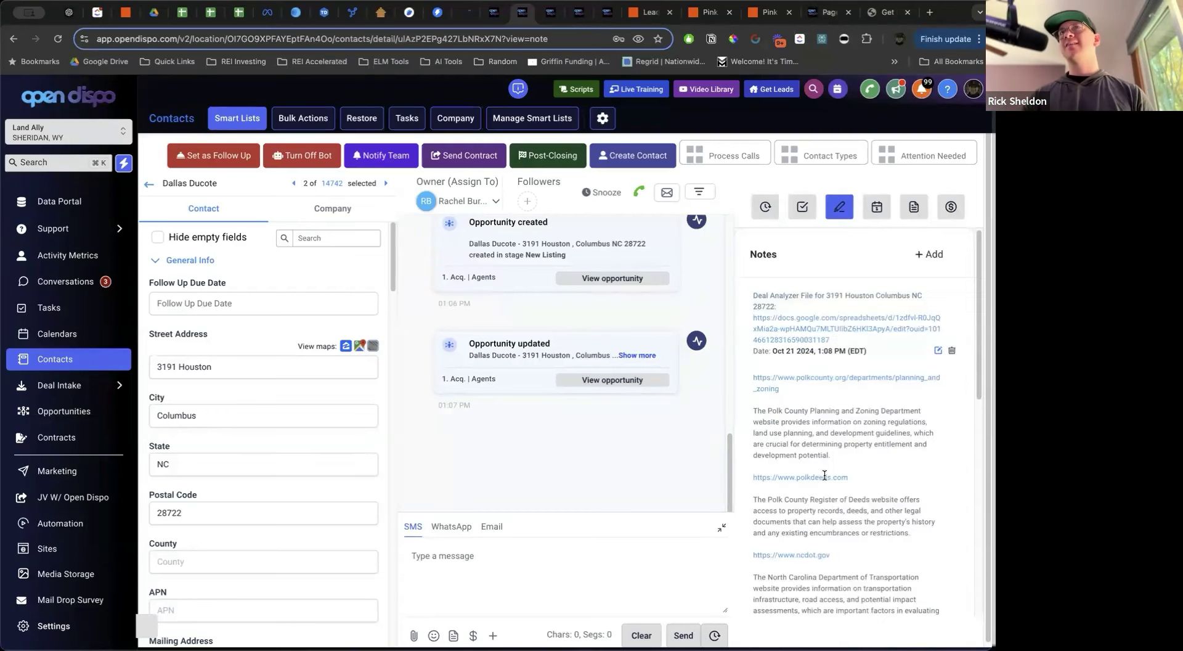
scroll(826, 373, "down", 5)
scroll(826, 373, "up", 5)
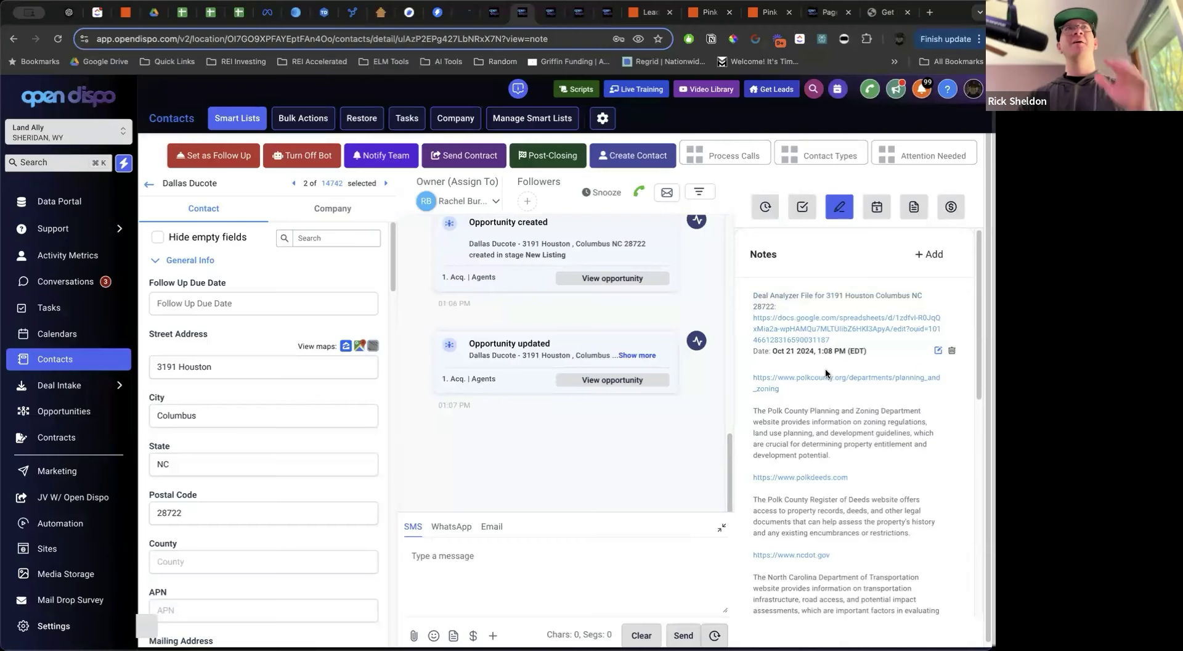
scroll(561, 370, "up", 3)
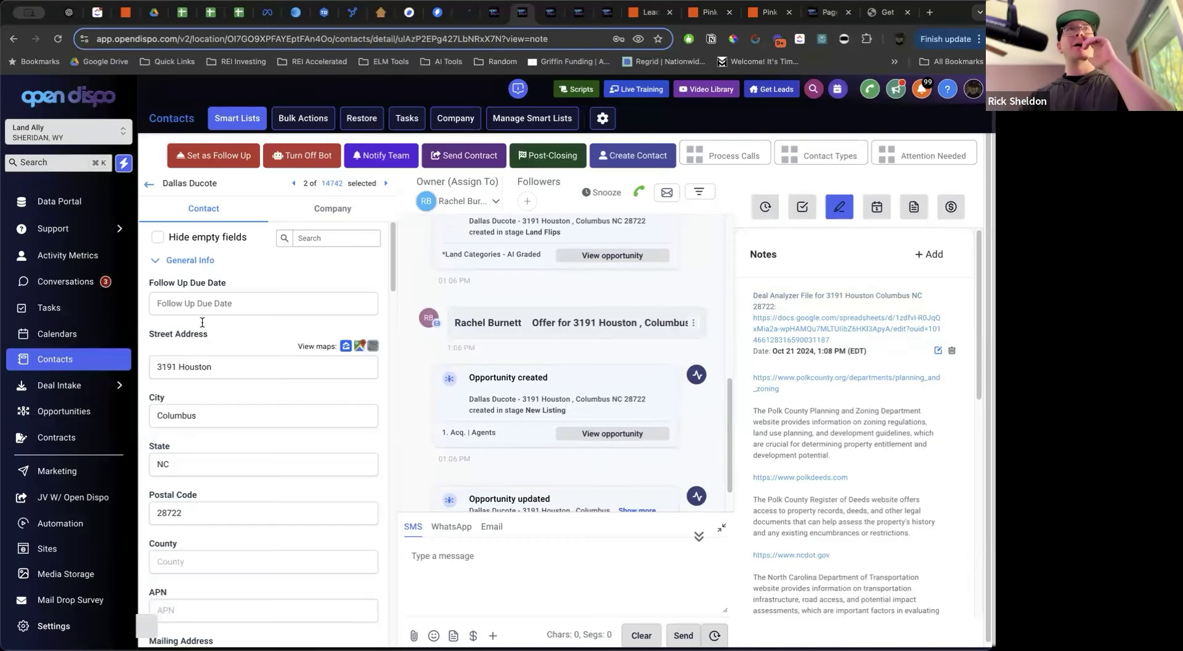
Return to the contacts list, open the Pea Ridge Mill Spring listing's contact and read the subdivision text message
left_click(150, 186)
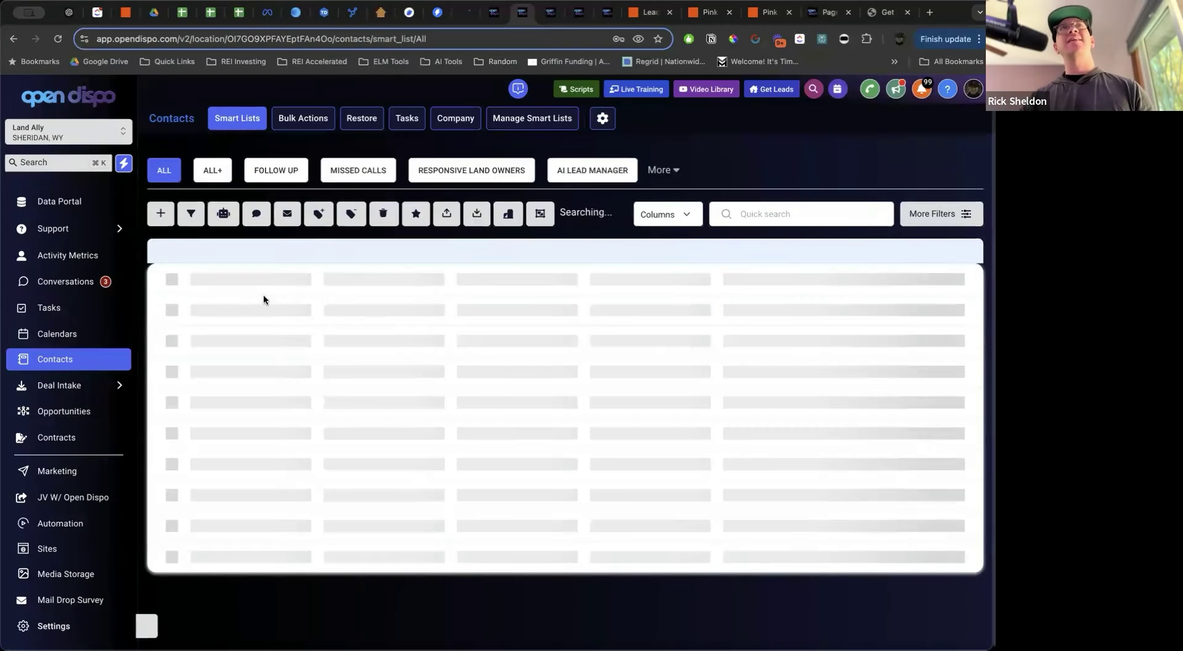
left_click(260, 326)
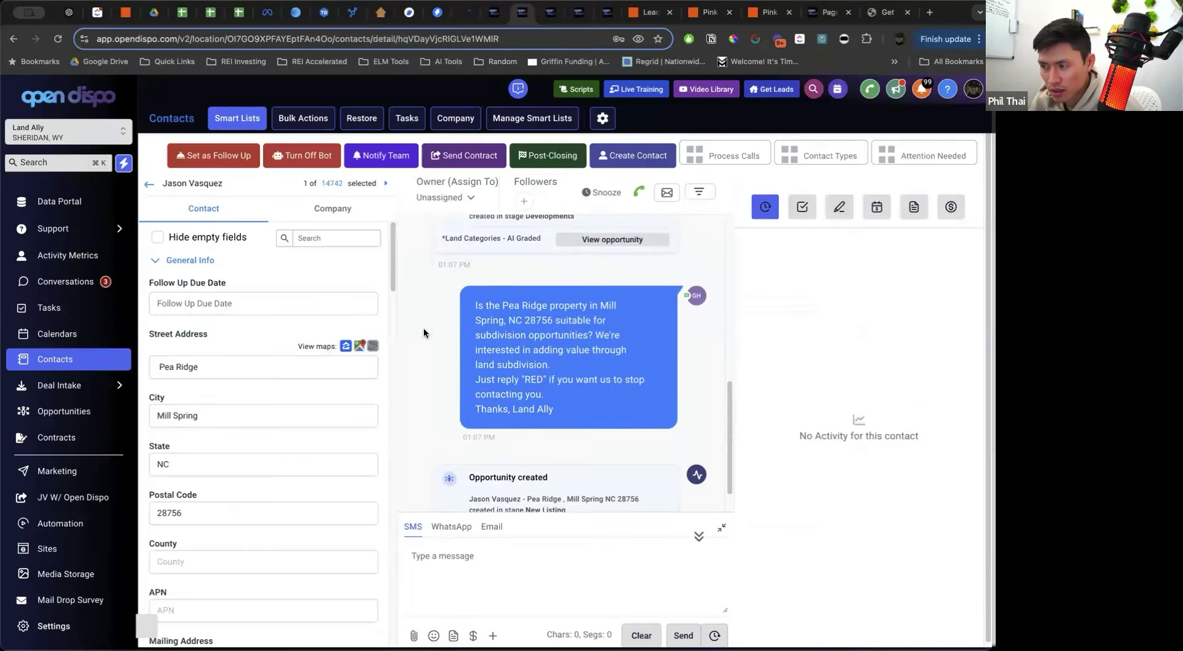
left_click_drag(475, 325, 540, 340)
left_click_drag(597, 356, 406, 342)
left_click(571, 397)
left_click(406, 341)
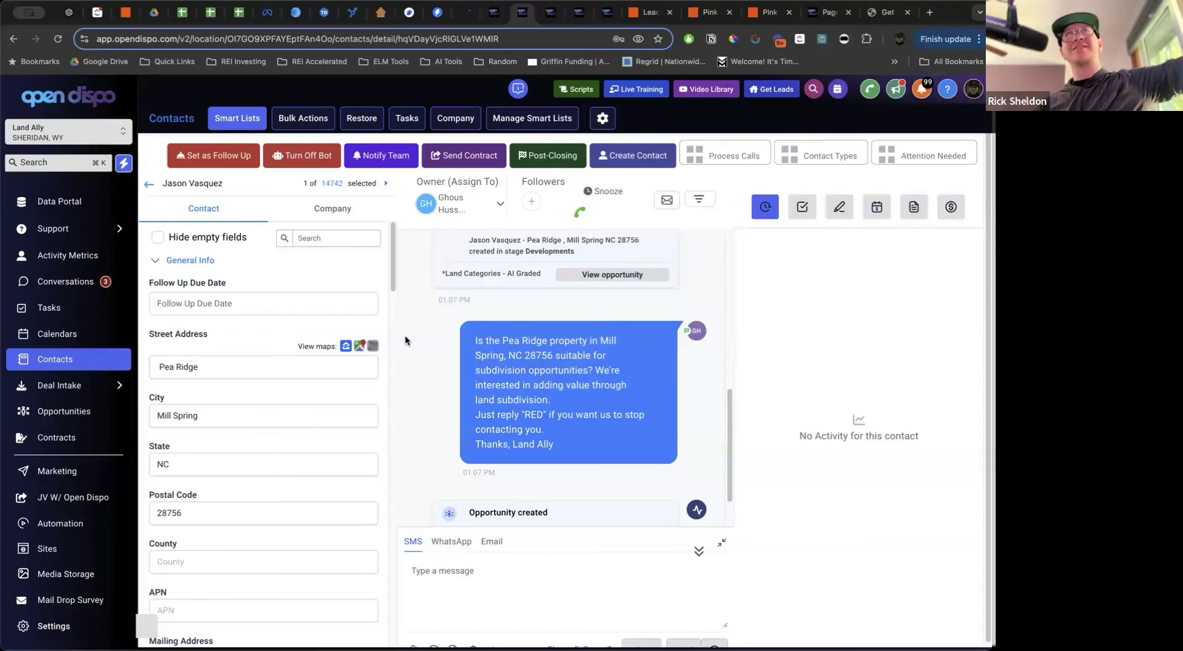
left_click_drag(476, 340, 600, 357)
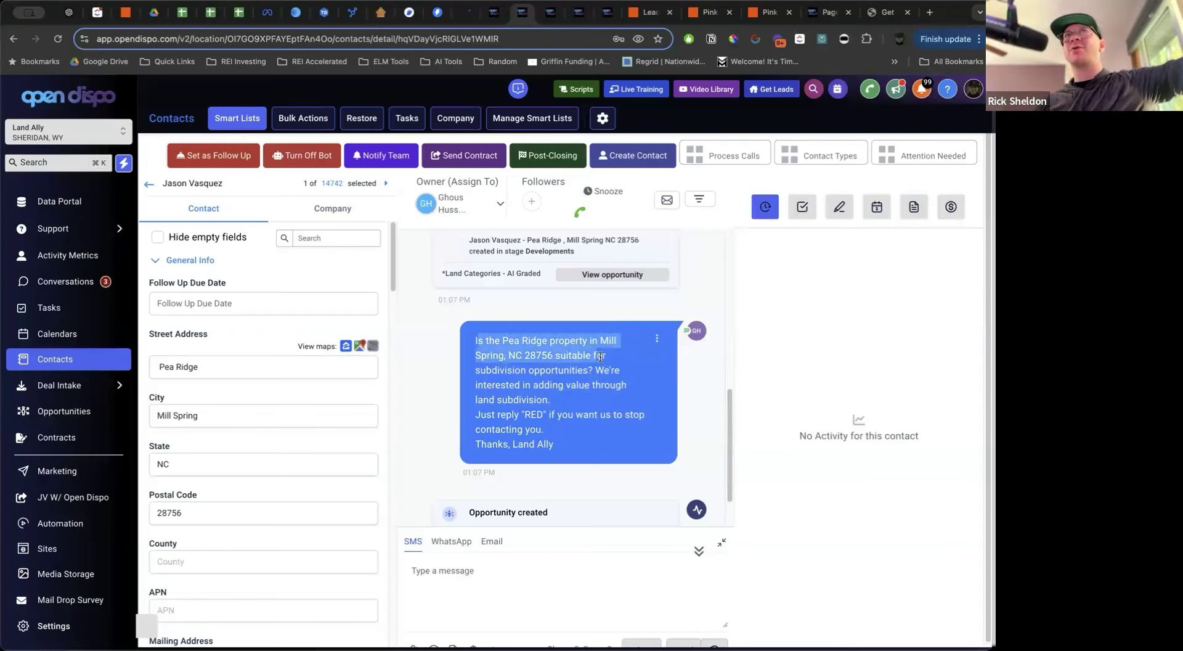
Go over the subdivision question and the opt-out wording of the text message in the conversation
left_click(602, 358)
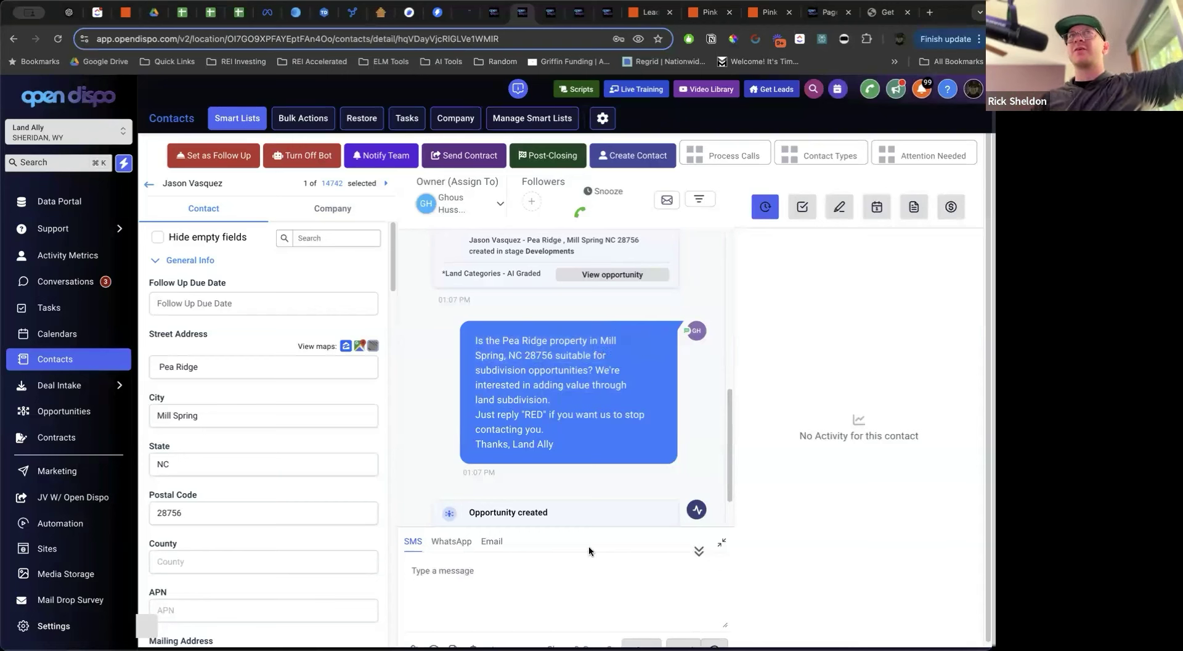
left_click_drag(563, 449, 465, 420)
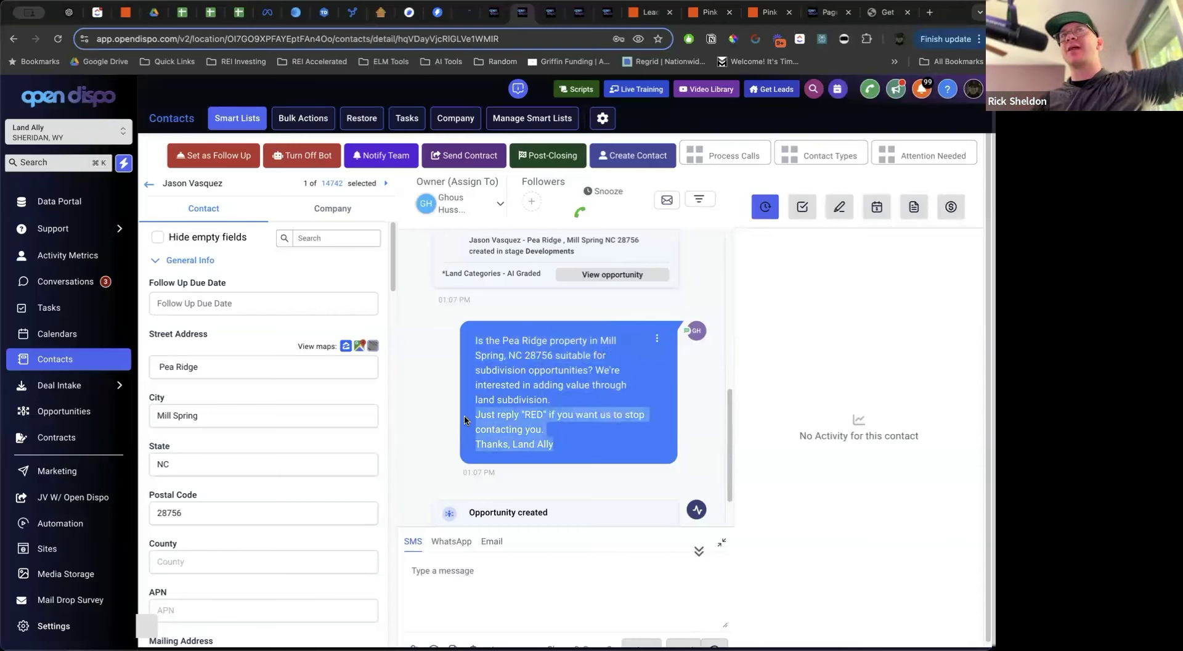
left_click_drag(552, 401, 473, 342)
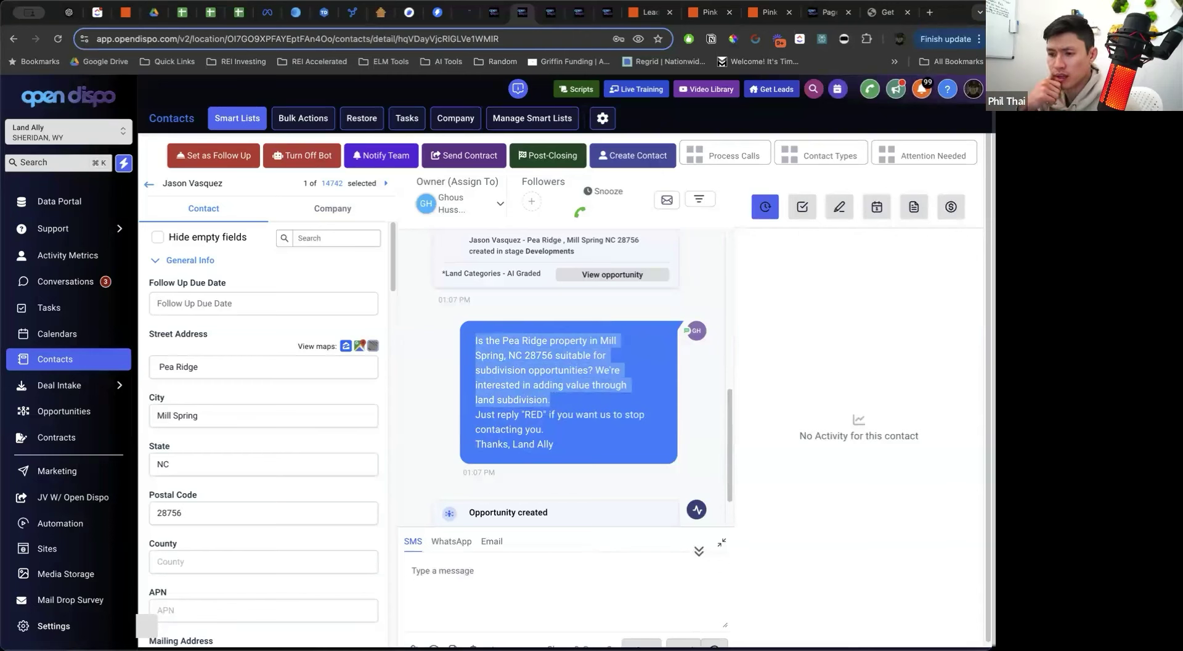
left_click(479, 391)
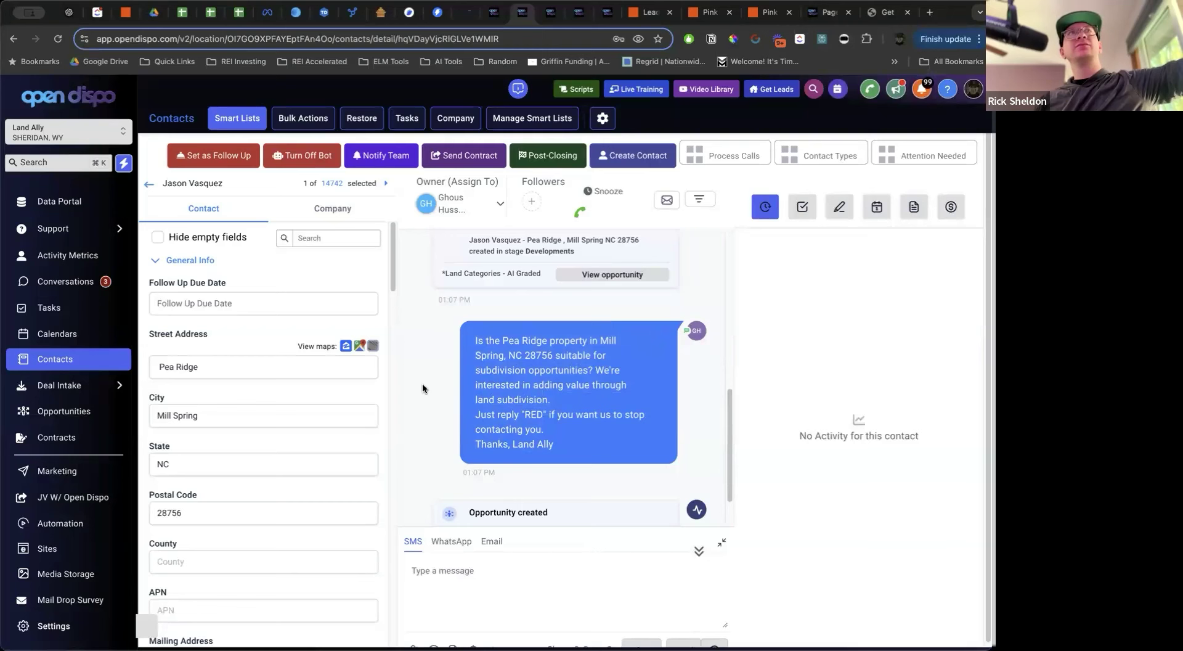
Open the Data Portal and log in with the saved account email and password
left_click(60, 203)
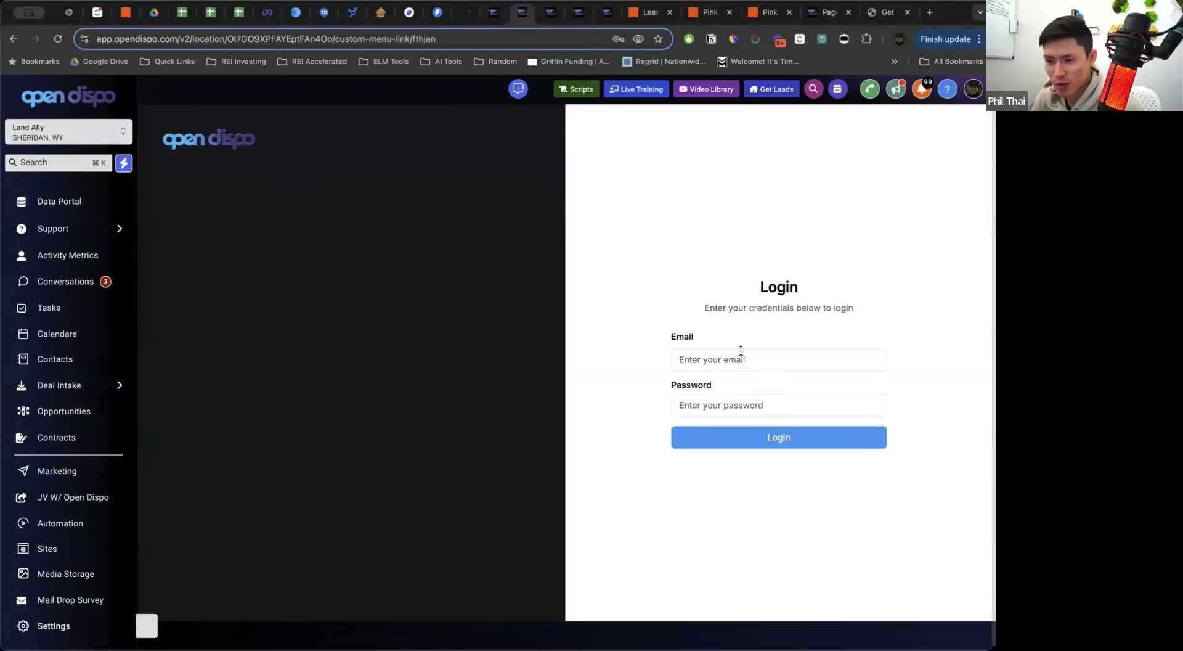
left_click(740, 360)
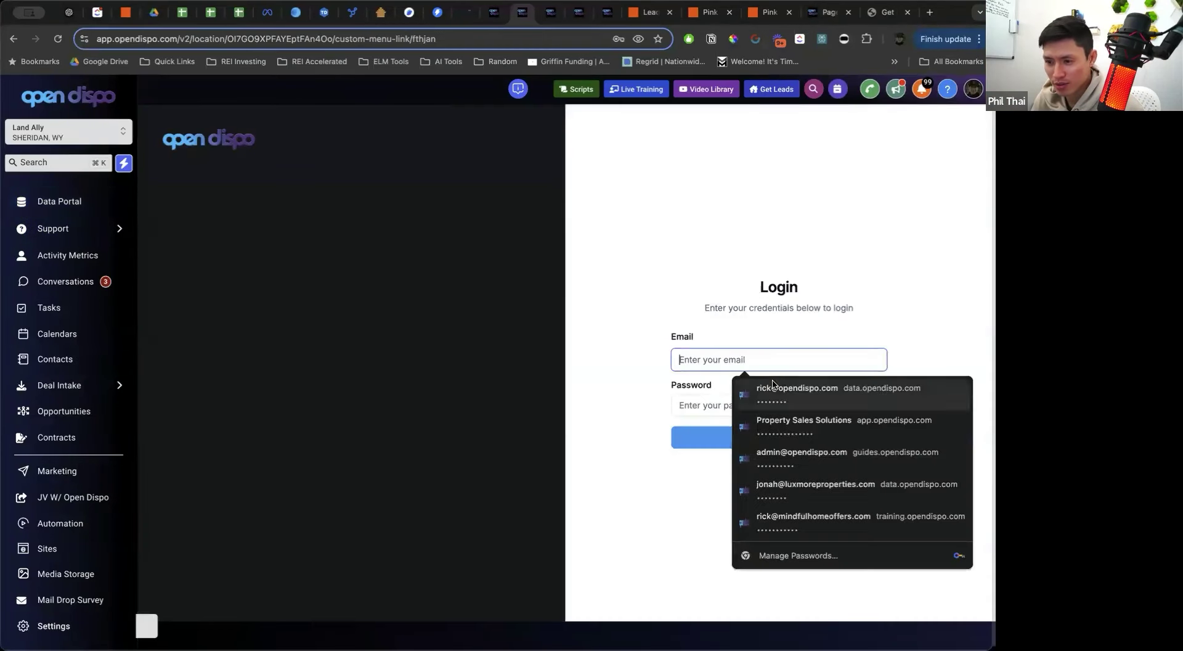
left_click(772, 380)
left_click(768, 437)
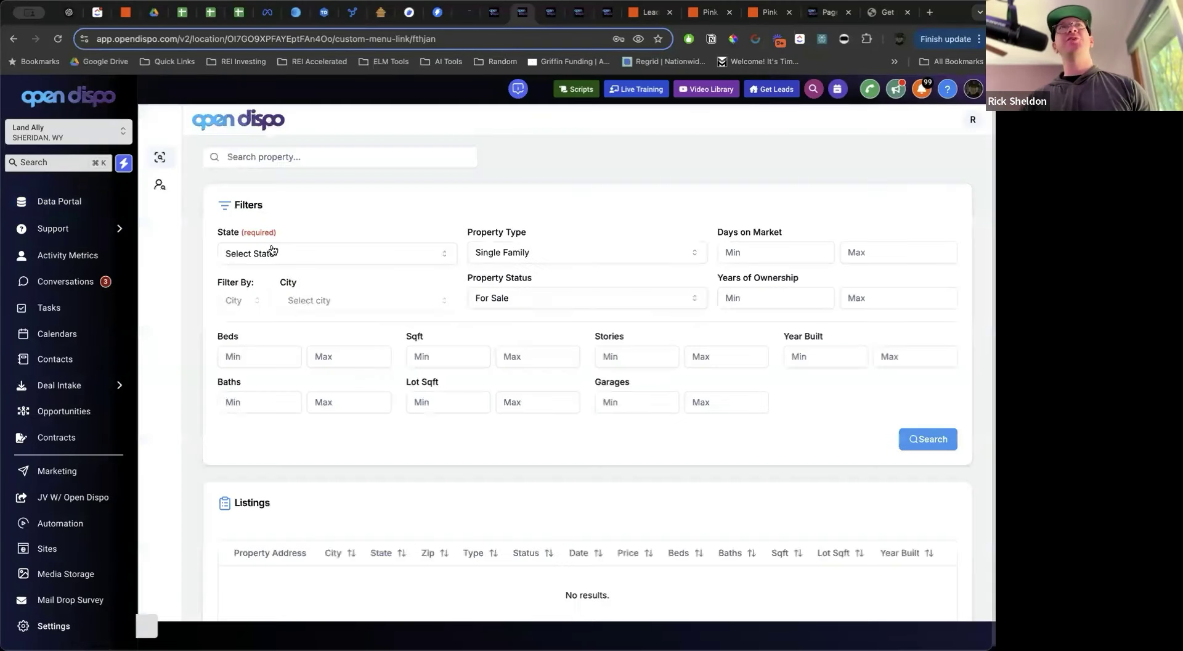
Search single-family listings for sale in Michigan with at least 60 days on market
left_click(304, 251)
left_click(267, 276)
left_click(473, 256)
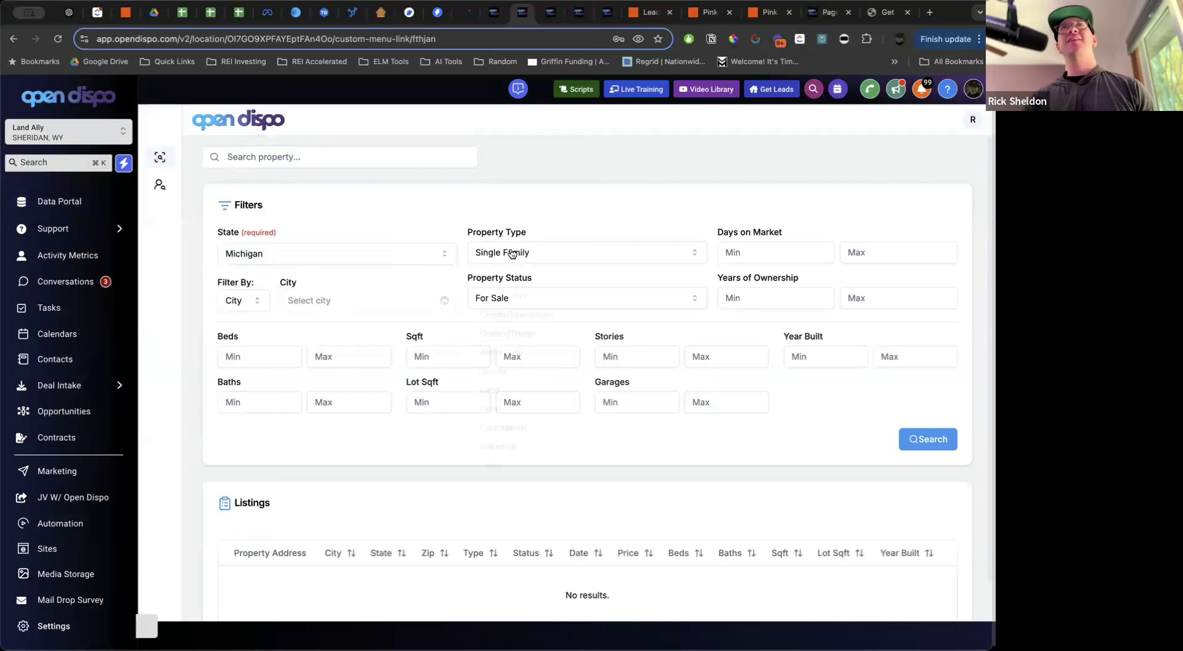
left_click(732, 273)
key("Tab")
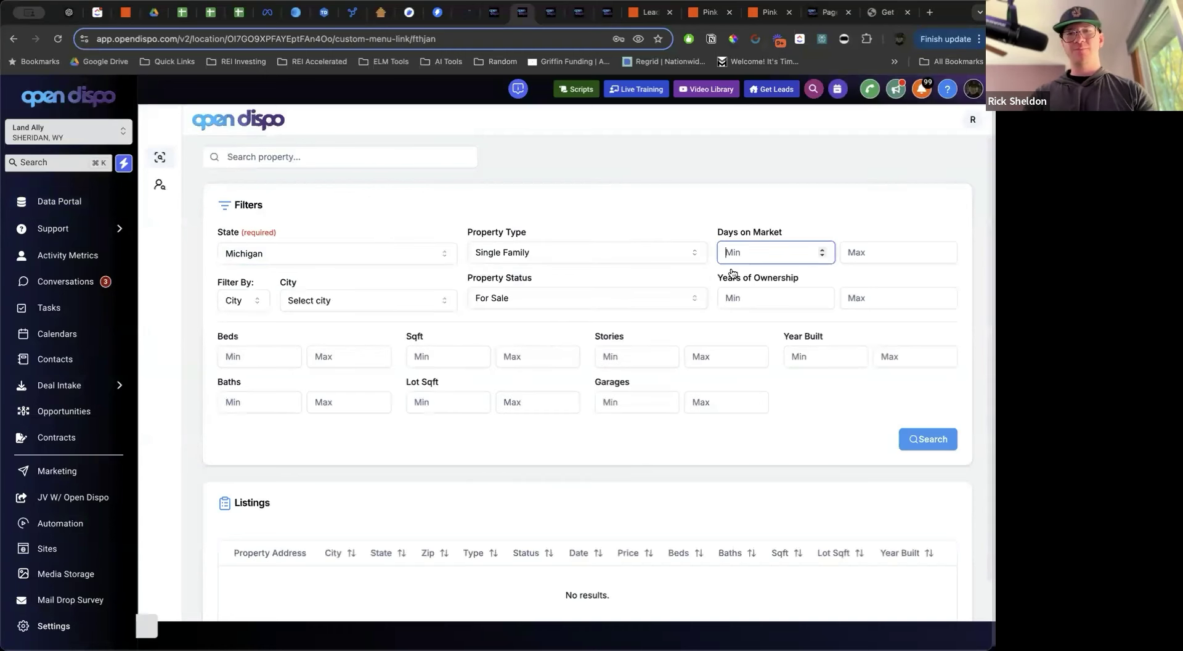
type("60")
left_click(919, 439)
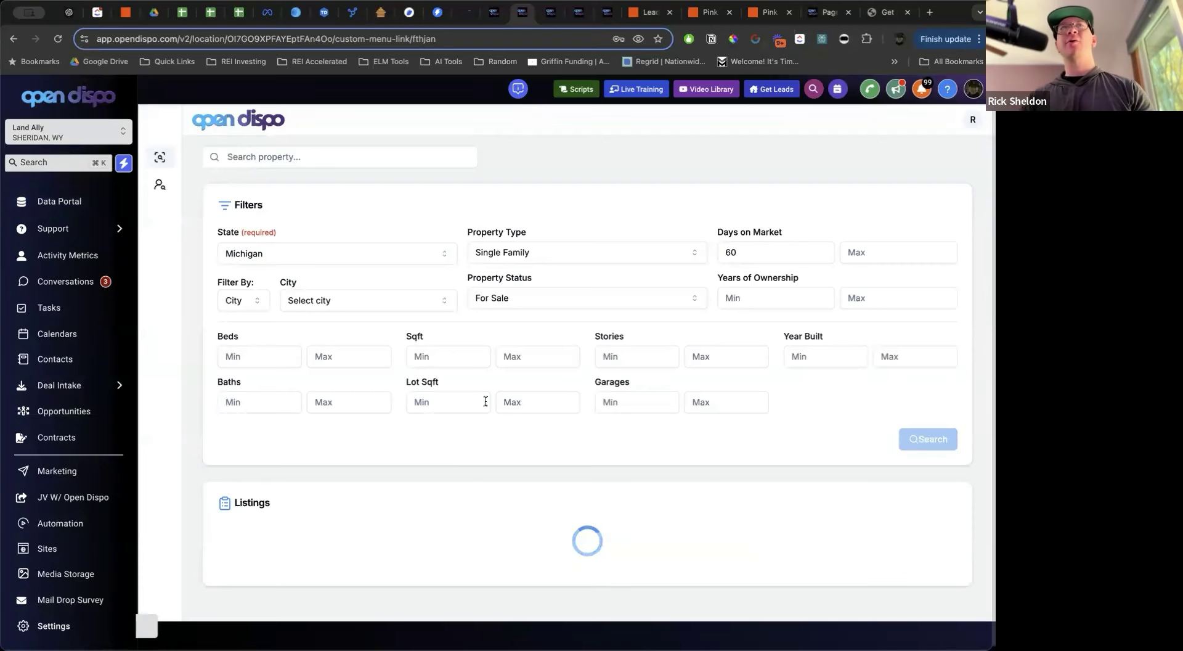
Limit the years of ownership to a maximum of 2 and run the listing search again
scroll(481, 399, "down", 1)
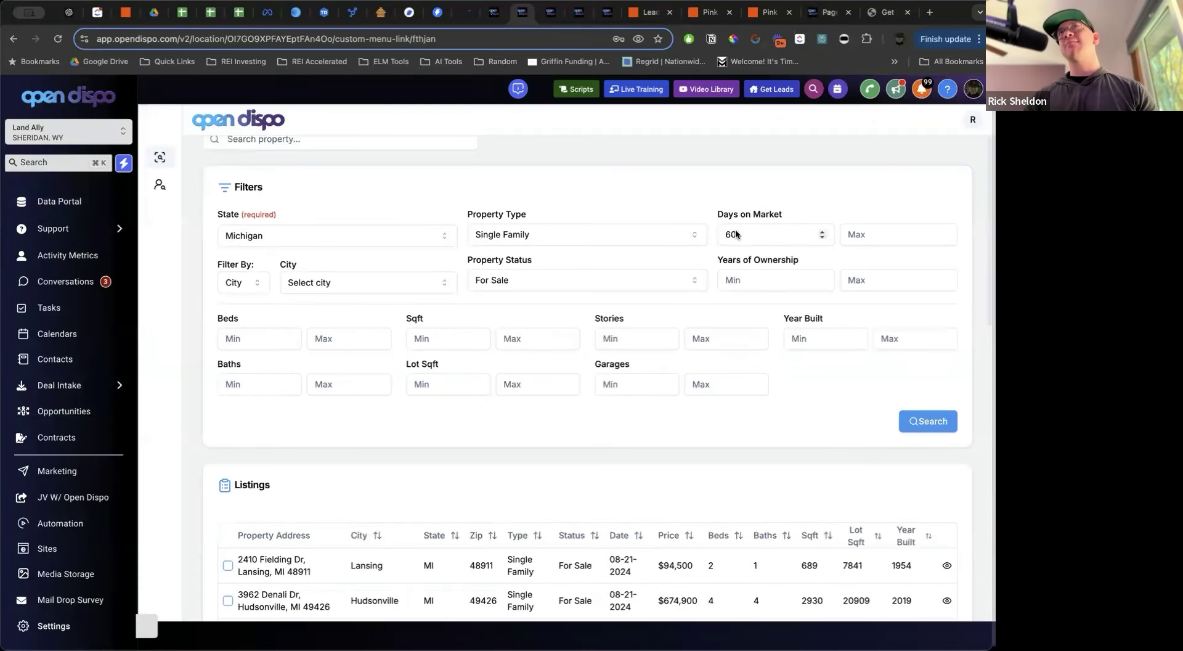
left_click(869, 285)
type("2")
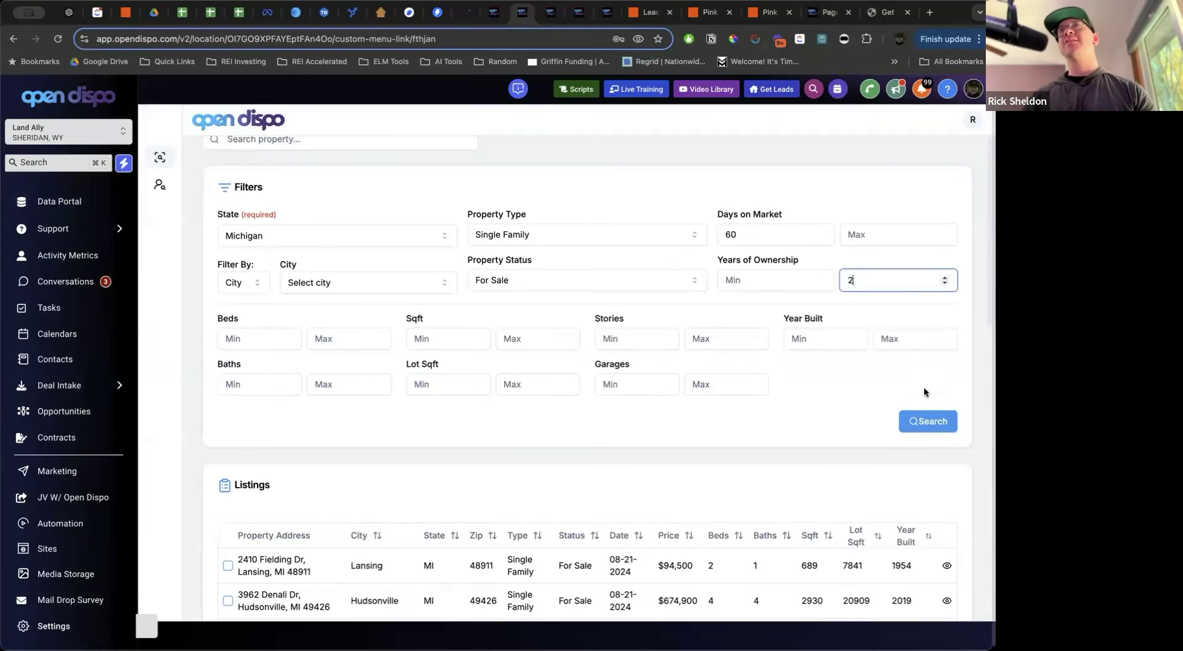
left_click(914, 426)
scroll(542, 420, "up", 1)
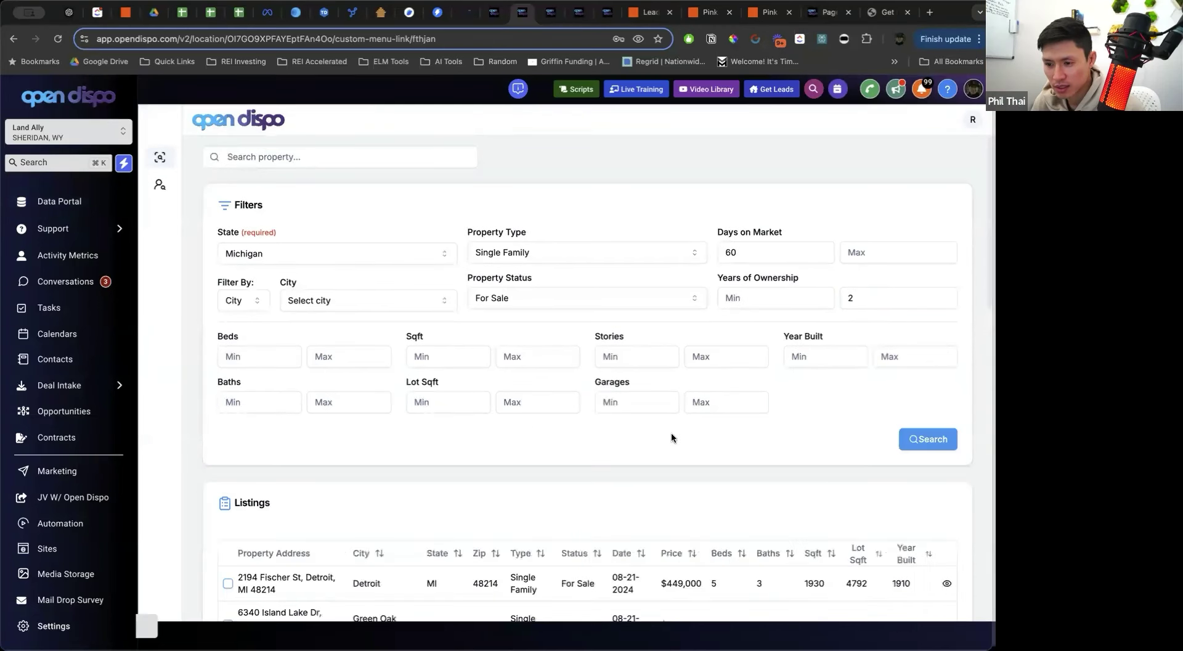
Look over the search results and select the first eight Michigan listings
scroll(672, 438, "down", 10)
scroll(701, 449, "up", 8)
scroll(229, 302, "down", 3)
left_click(228, 272)
left_click(227, 336)
left_click(227, 377)
left_click(227, 419)
left_click(228, 466)
left_click(228, 507)
left_click(227, 543)
left_click(227, 585)
Send cash offers for the selected listings at 70% of list price with a 1% deposit
left_click(941, 226)
left_click(572, 370)
left_click(493, 416)
left_click(455, 369)
key("Delete")
type("70")
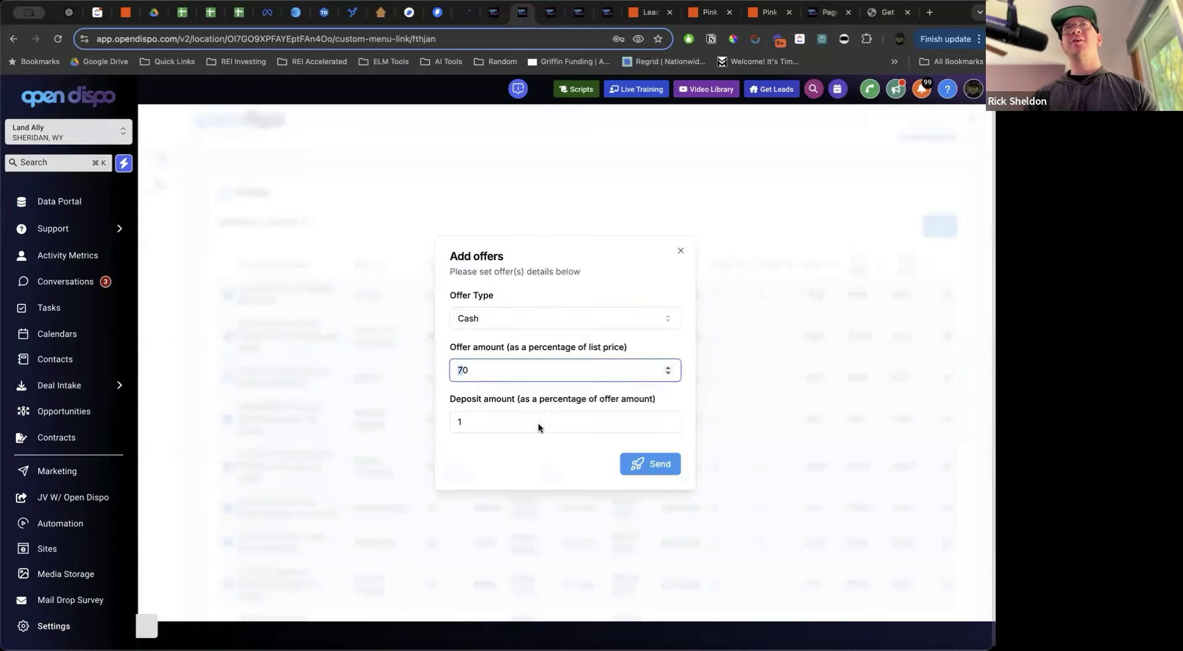
left_click(650, 465)
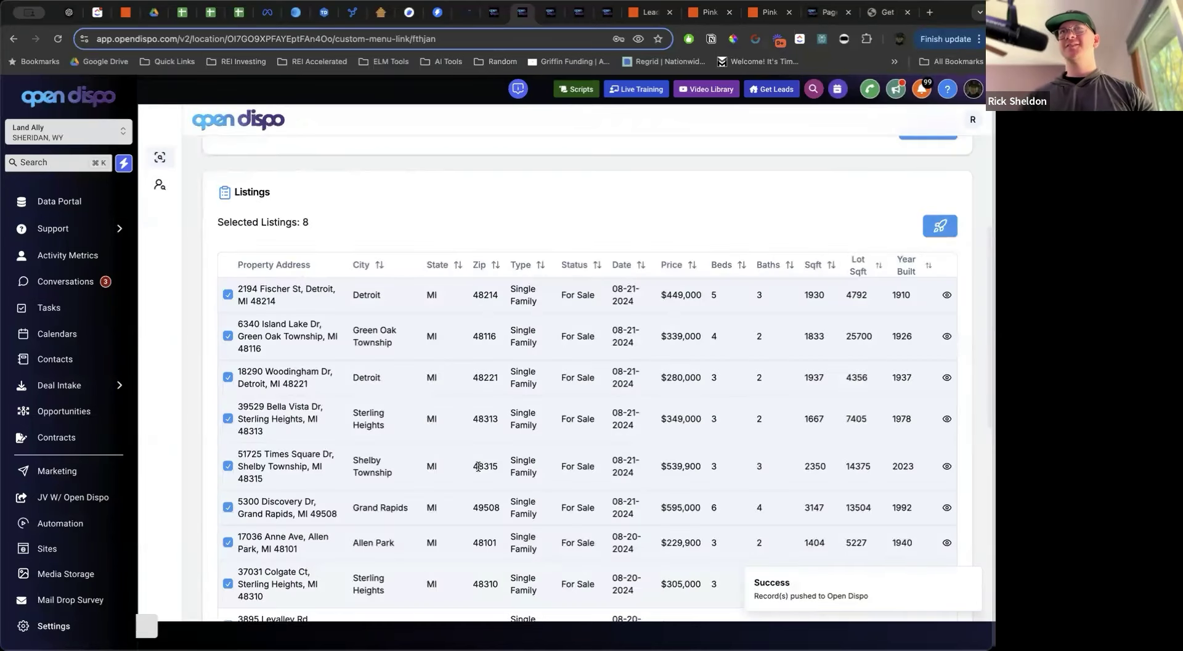
Switch the other CRM session to the "DEMO ACCOUNT - OPEN DISPO REI" sub-account
left_click(548, 17)
key("super+k")
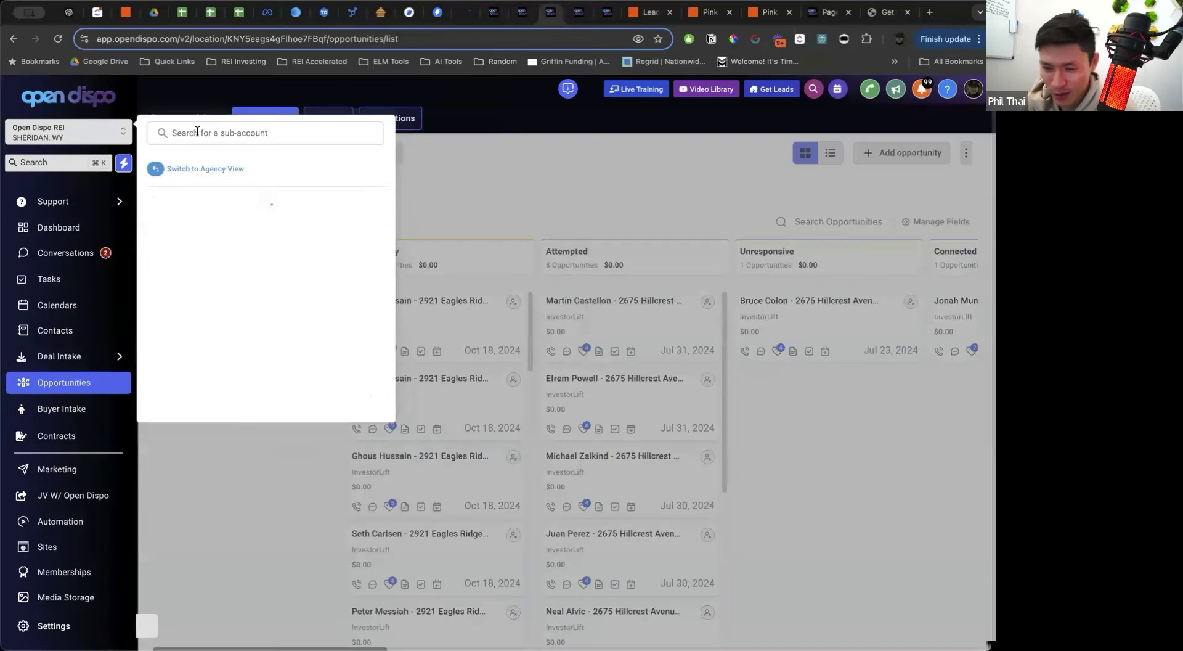
type("demo")
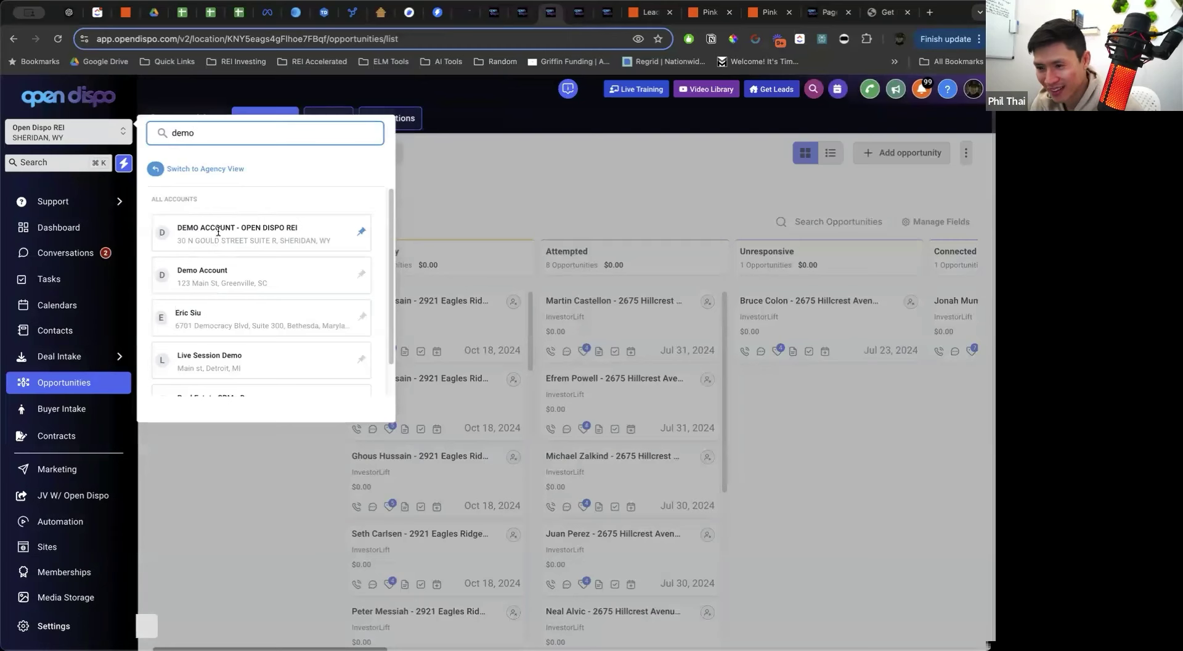
left_click(217, 234)
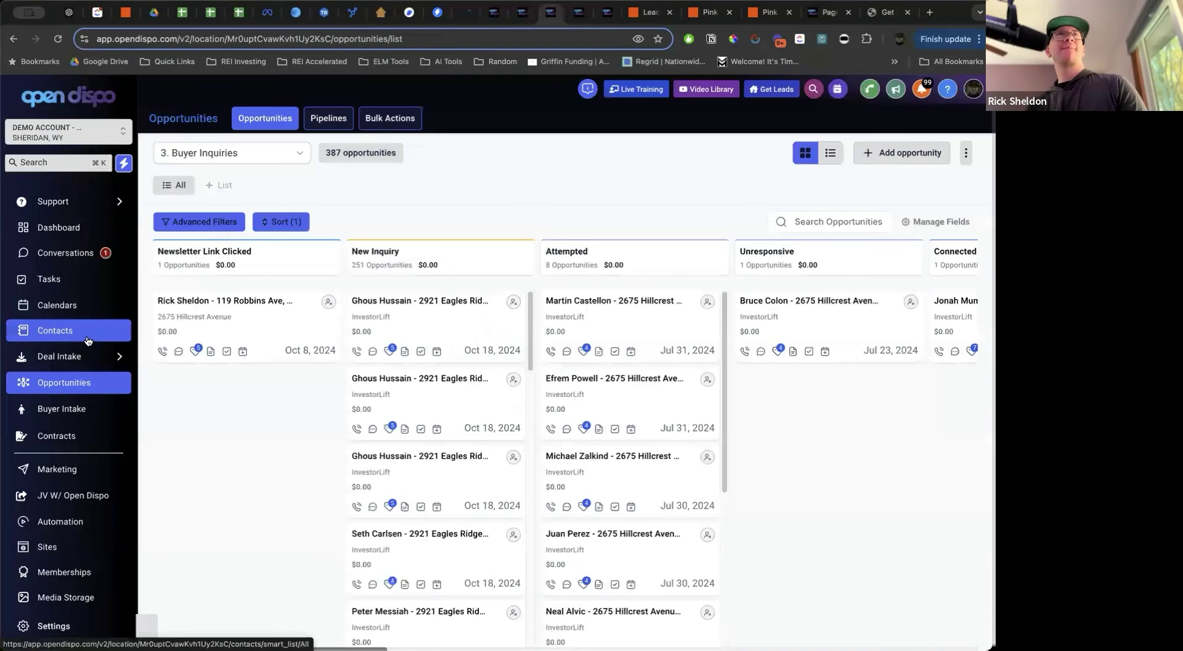
Check the demo account's refreshed contacts list and open the 1. Acq. | Agents opportunities pipeline
left_click(88, 339)
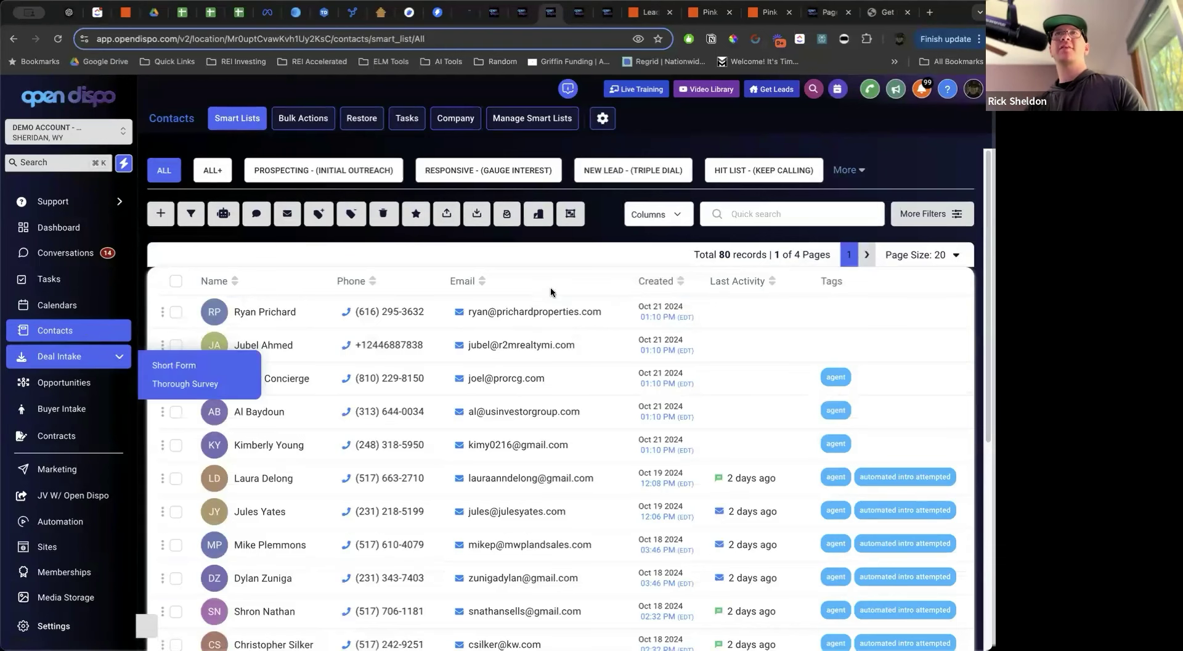
left_click(61, 382)
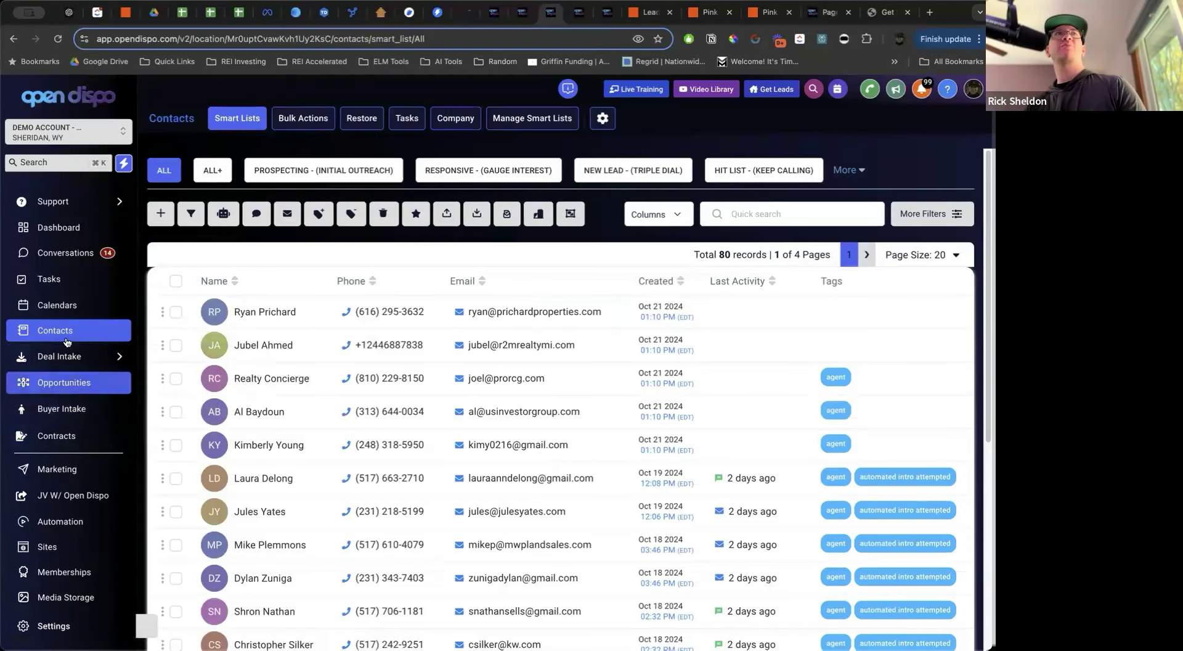
left_click(65, 335)
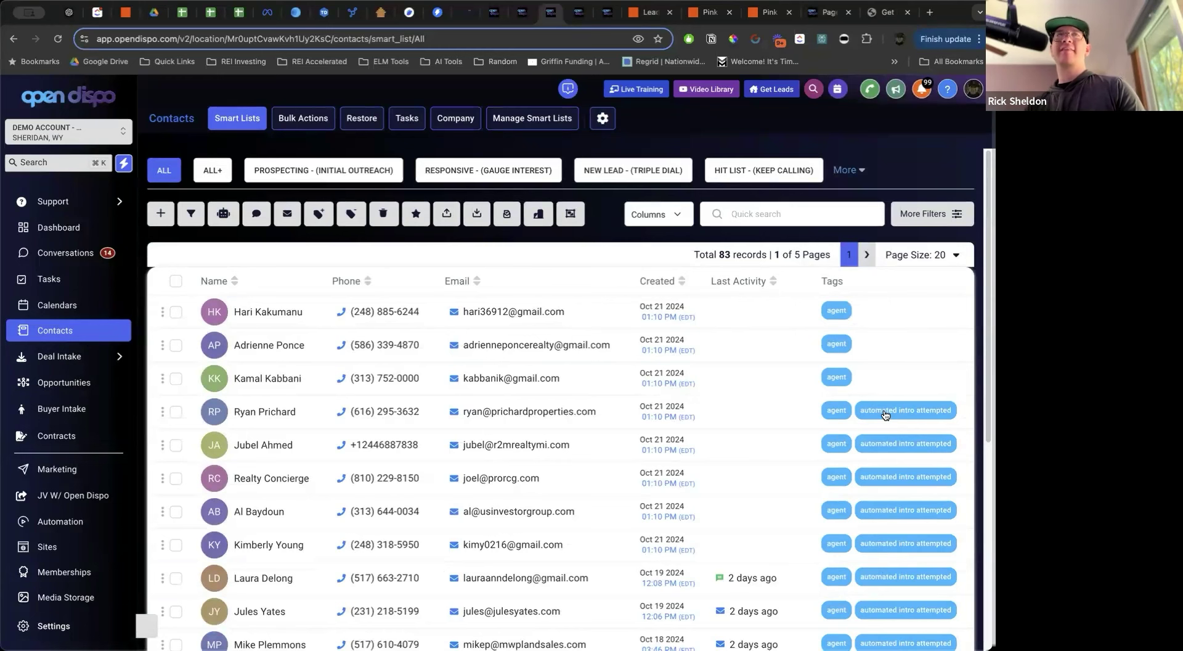
left_click(88, 392)
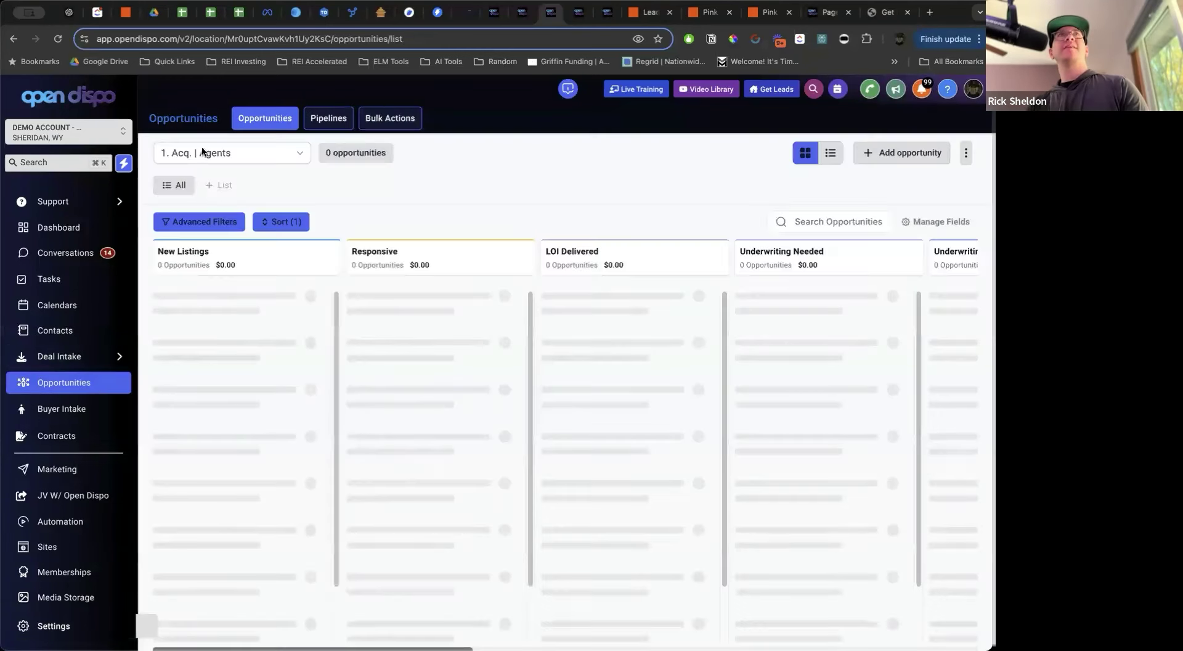
Read the offer email for the Grand Rapids listing in the contact's conversation, including its purchase price and contingencies
scroll(241, 372, "down", 5)
scroll(241, 372, "up", 5)
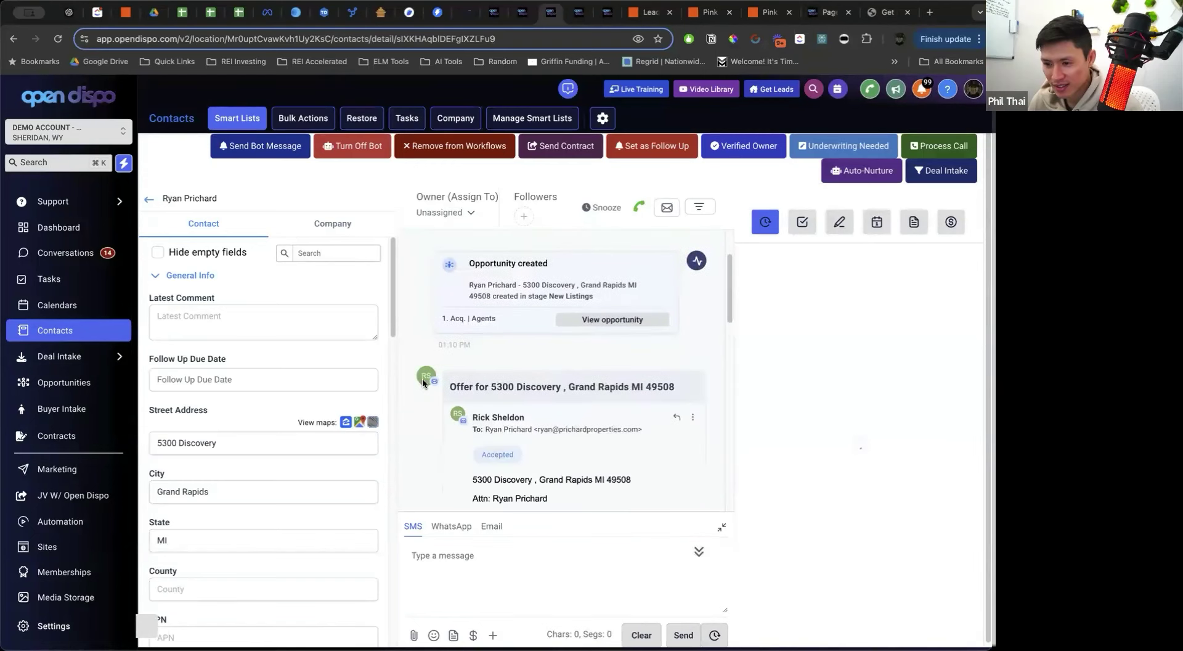
left_click_drag(563, 433, 615, 437)
scroll(615, 438, "down", 10)
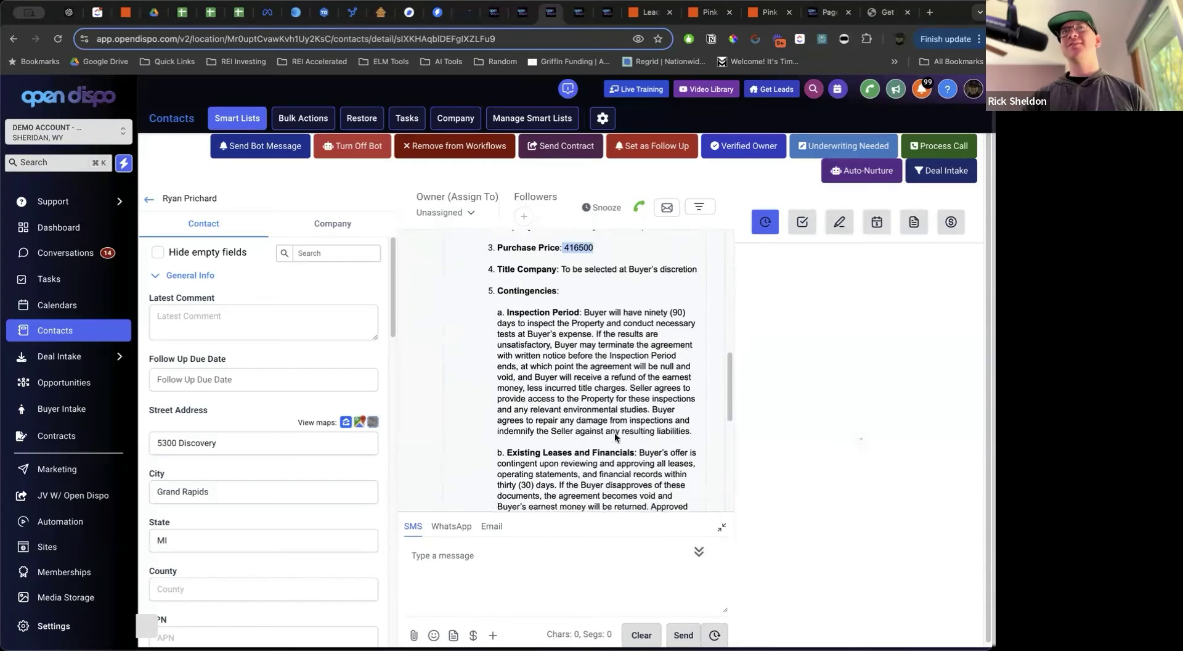
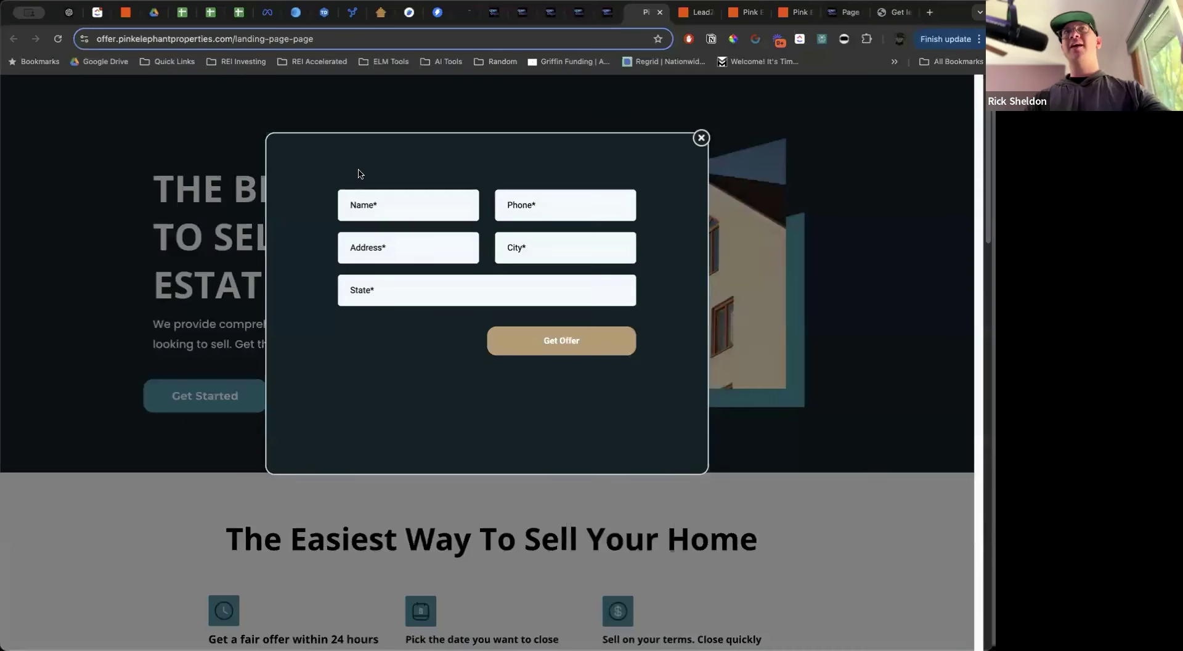
Close the landing page's offer form and open the Integrations settings of the Pink Elephant Properties account
left_click(701, 137)
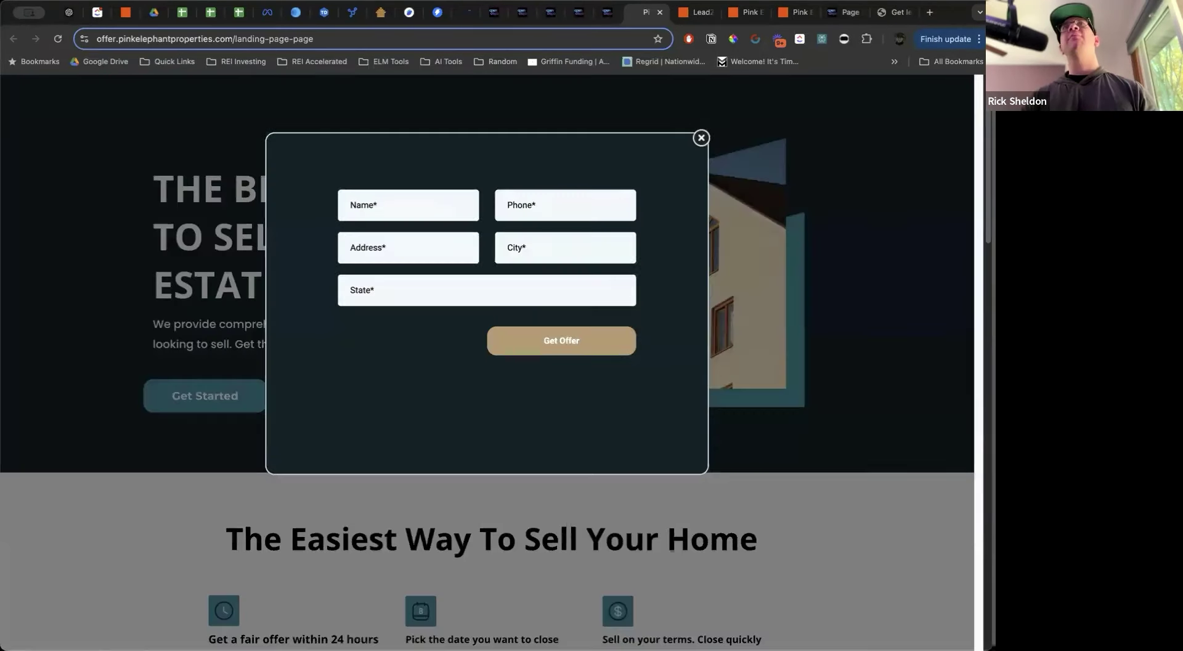
left_click(700, 135)
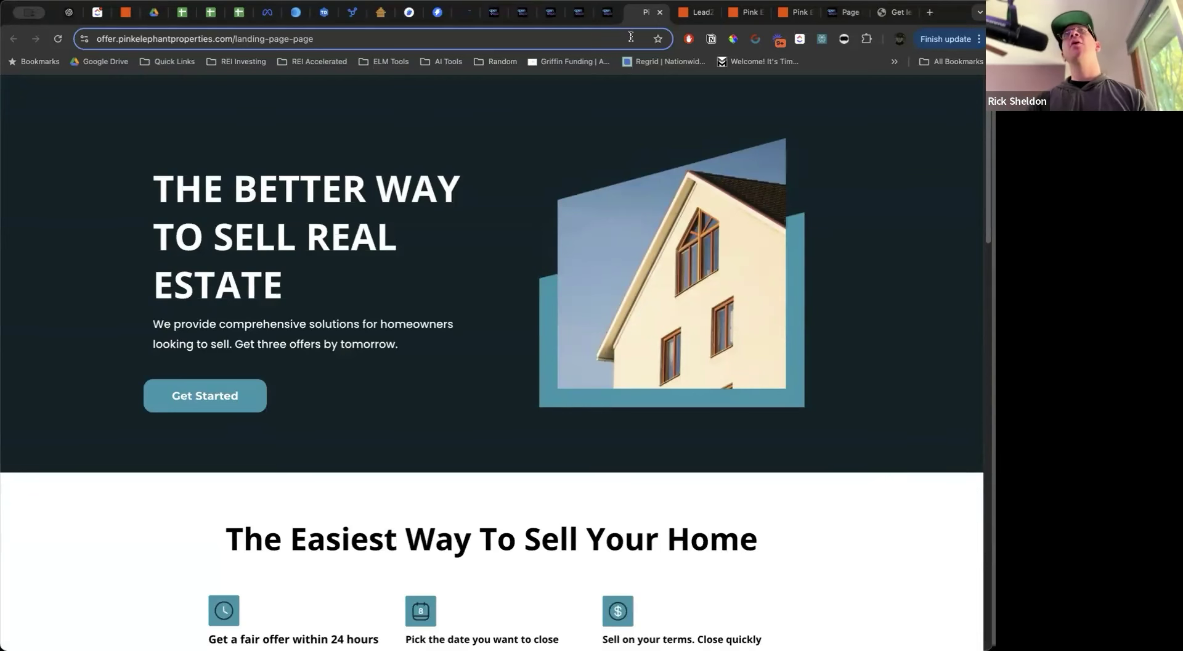
left_click(608, 17)
scroll(68, 524, "down", 3)
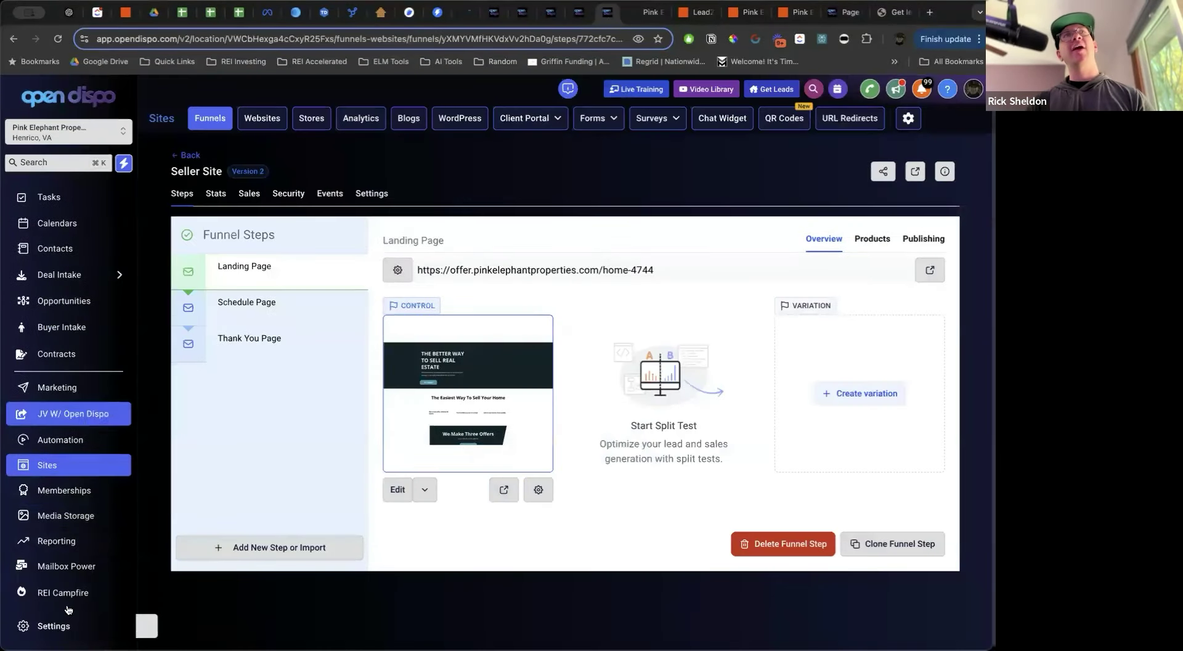
left_click(53, 626)
scroll(67, 538, "down", 5)
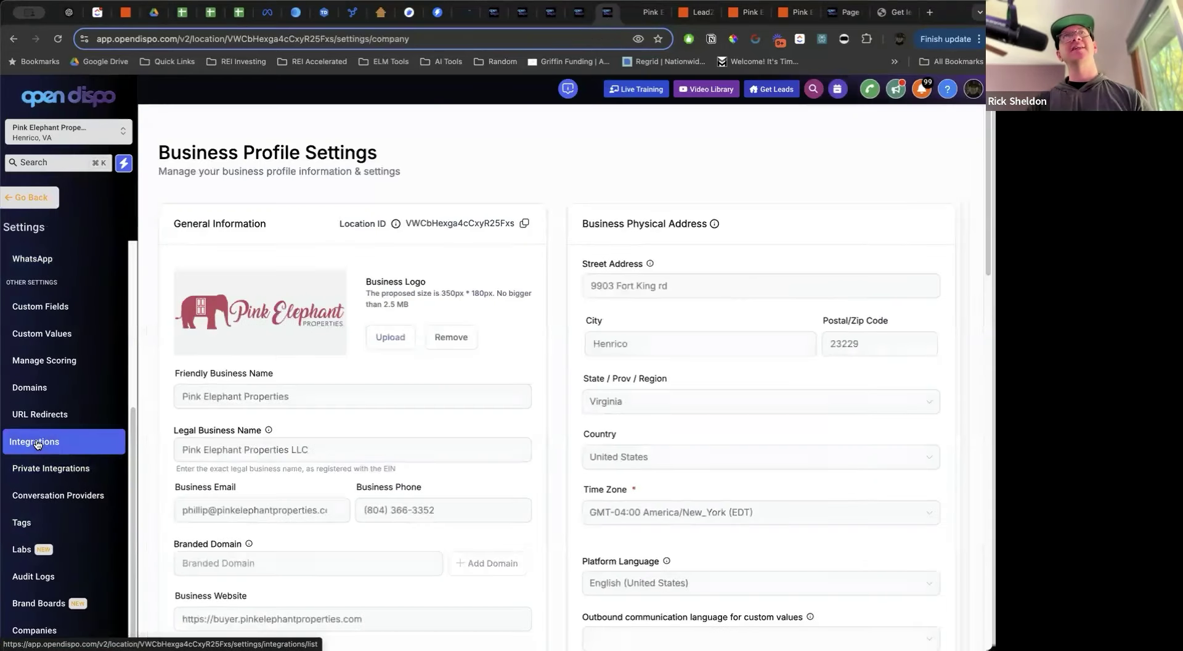
left_click(37, 444)
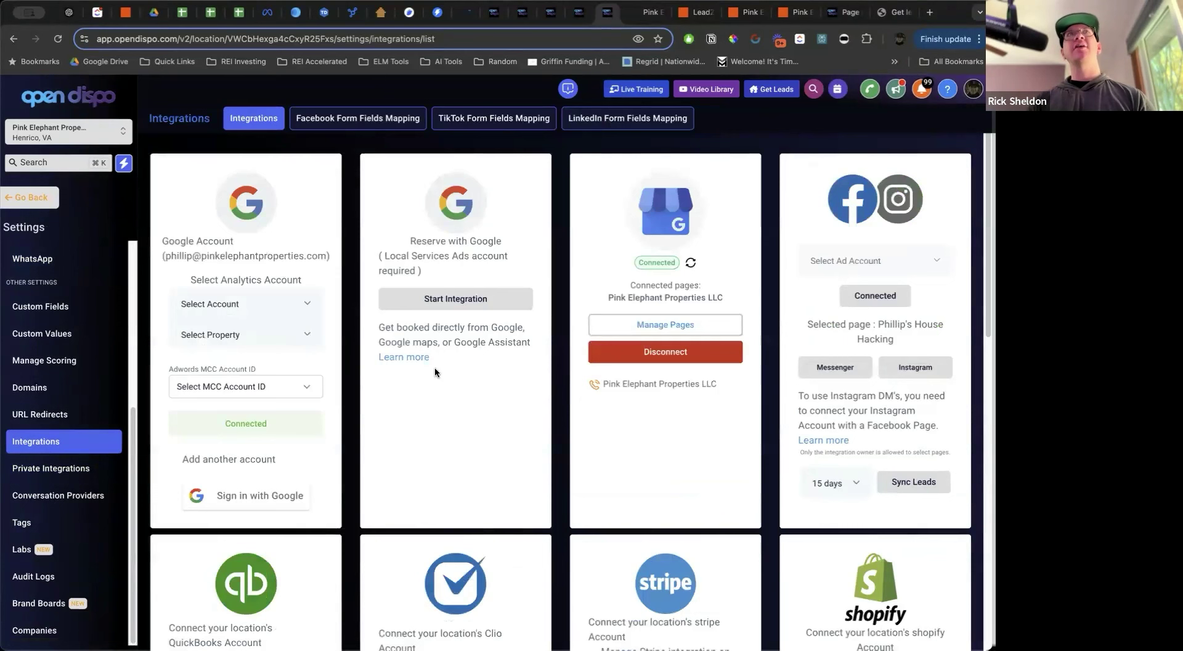
Review the Google Account, Reserve with Google and other available integrations, and leave the settings
left_click_drag(162, 234, 333, 256)
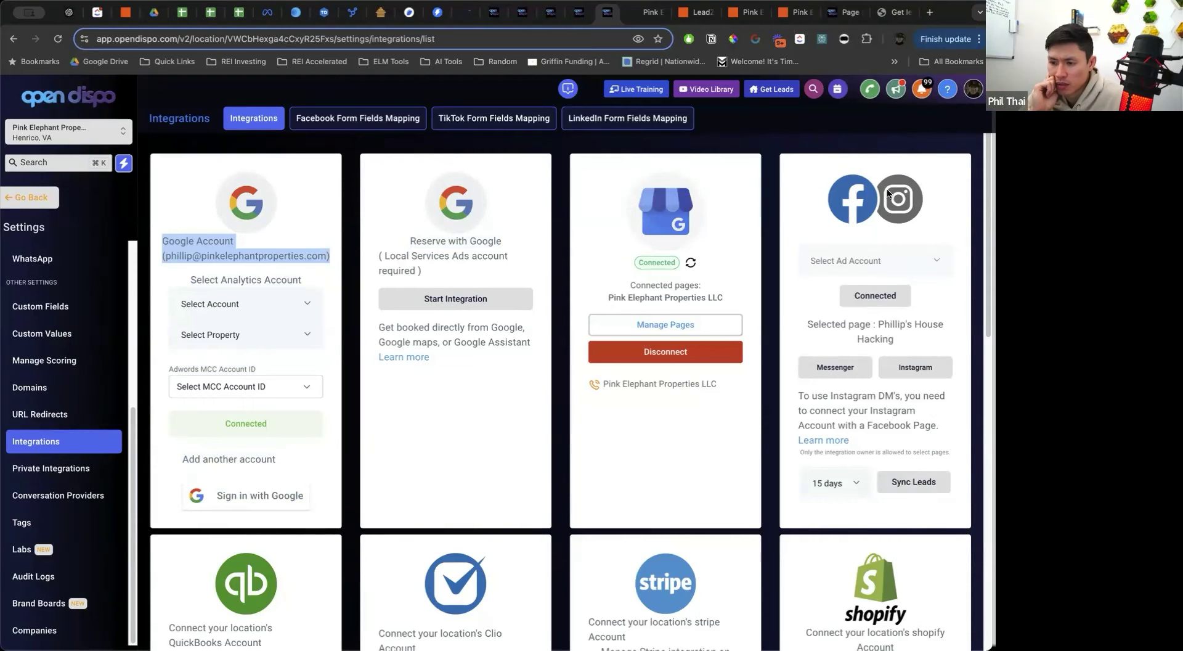
scroll(863, 278, "down", 7)
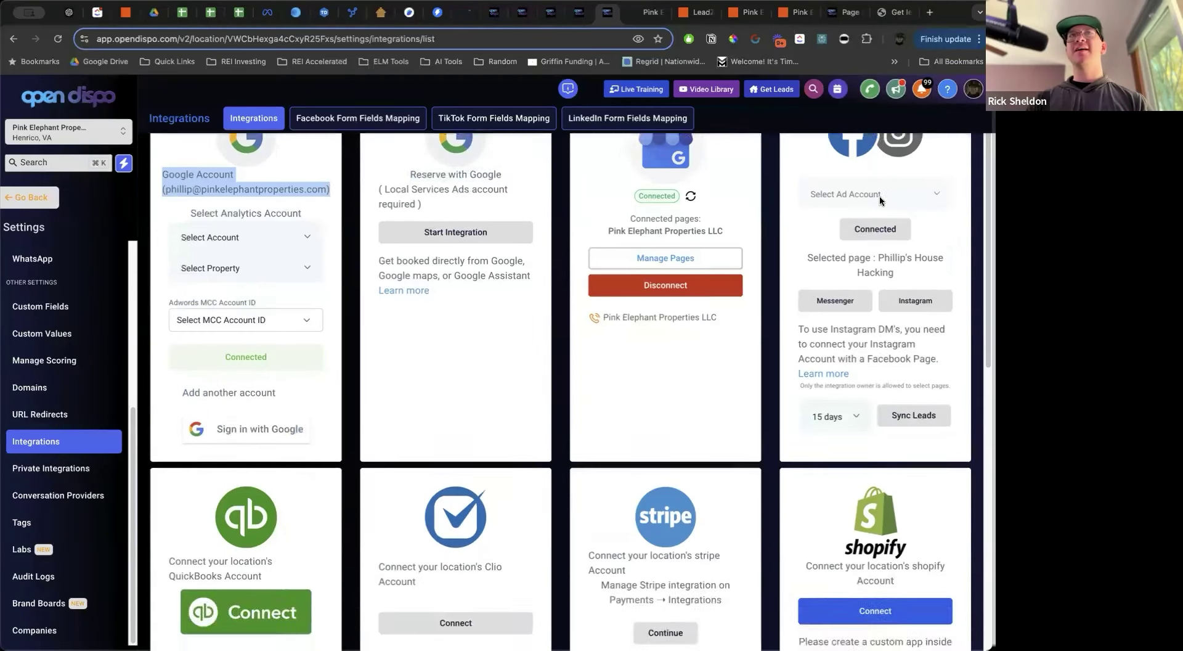
scroll(863, 279, "down", 3)
scroll(444, 198, "up", 10)
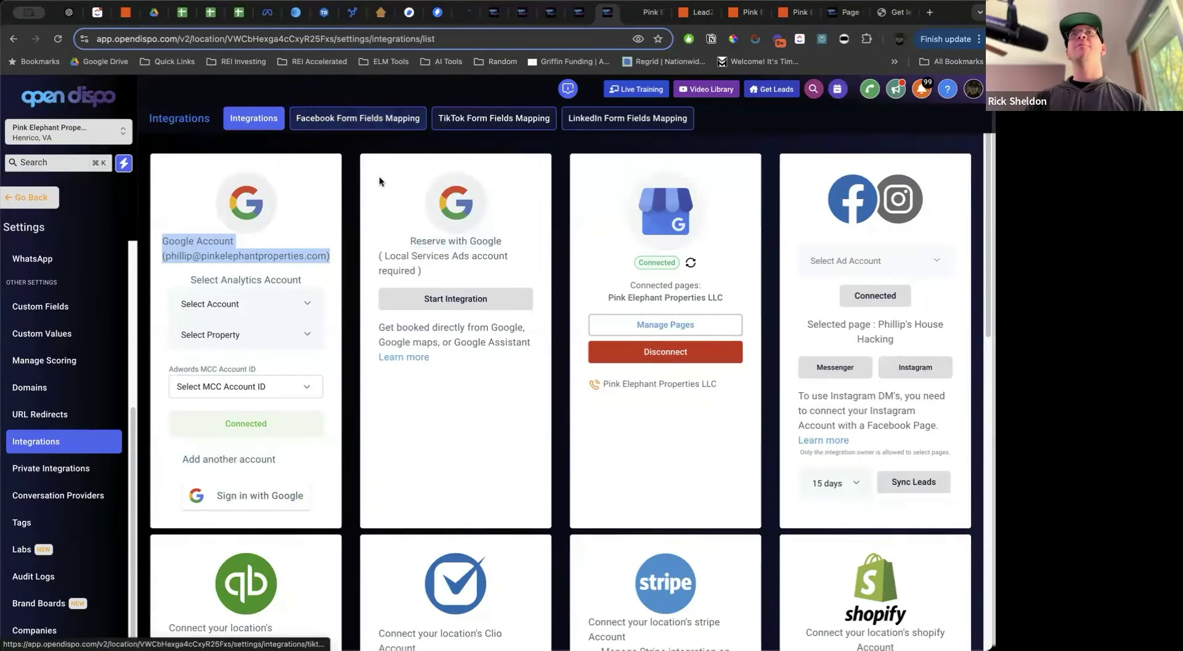
left_click_drag(411, 244, 511, 241)
left_click_drag(383, 259, 423, 276)
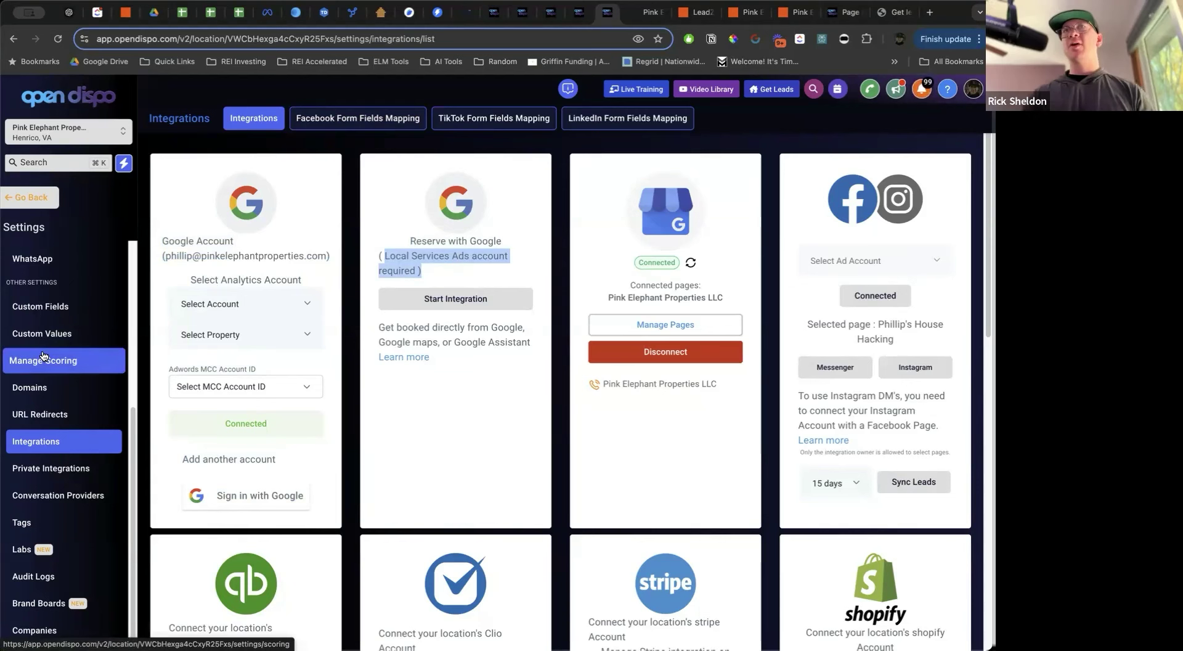
scroll(43, 308, "up", 4)
left_click(43, 205)
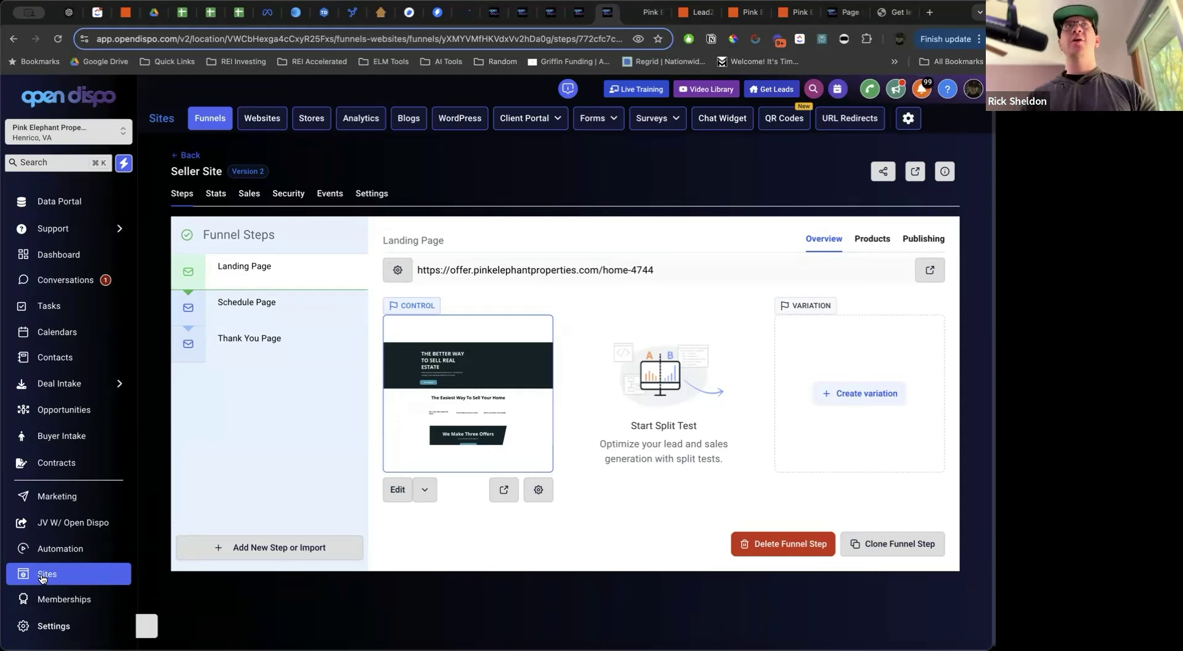
View the Ad Manager marketing page of Pink Elephant Properties and open the same page in the DTS Snapshot account
left_click(38, 504)
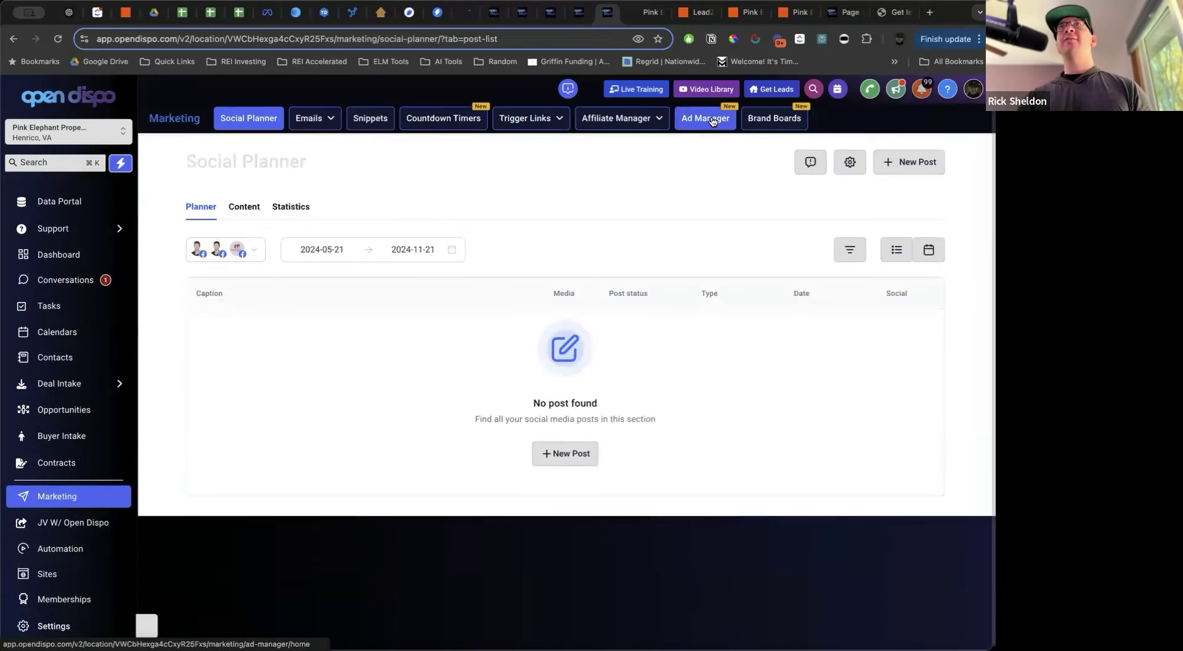
left_click(712, 120)
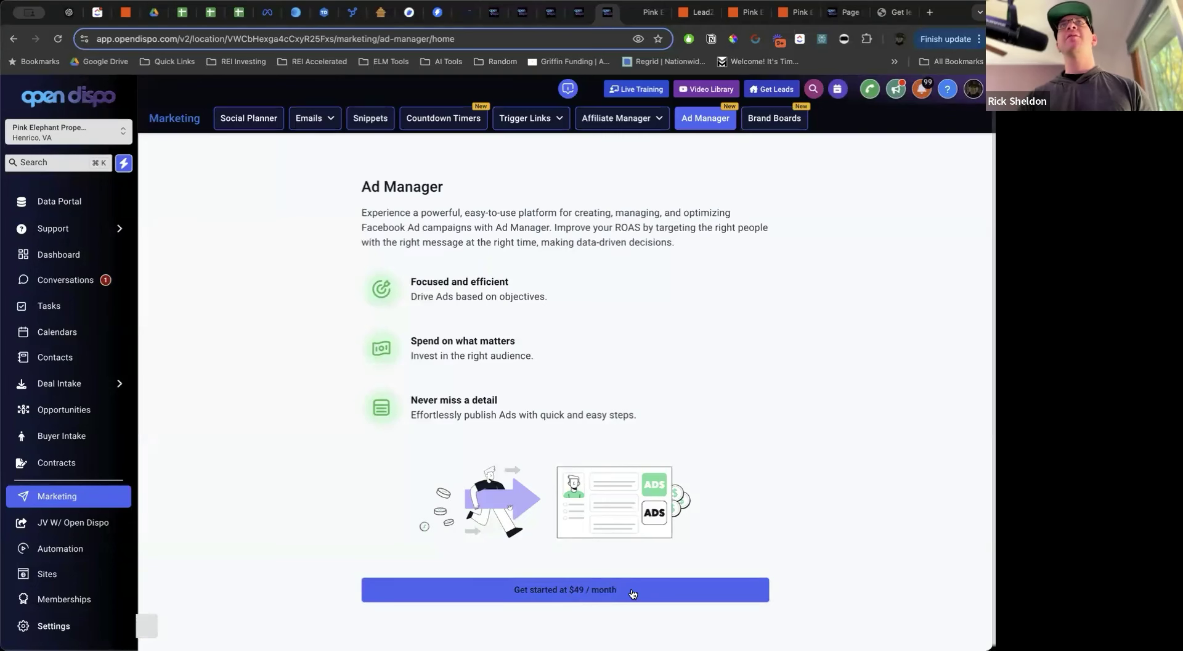
left_click(573, 17)
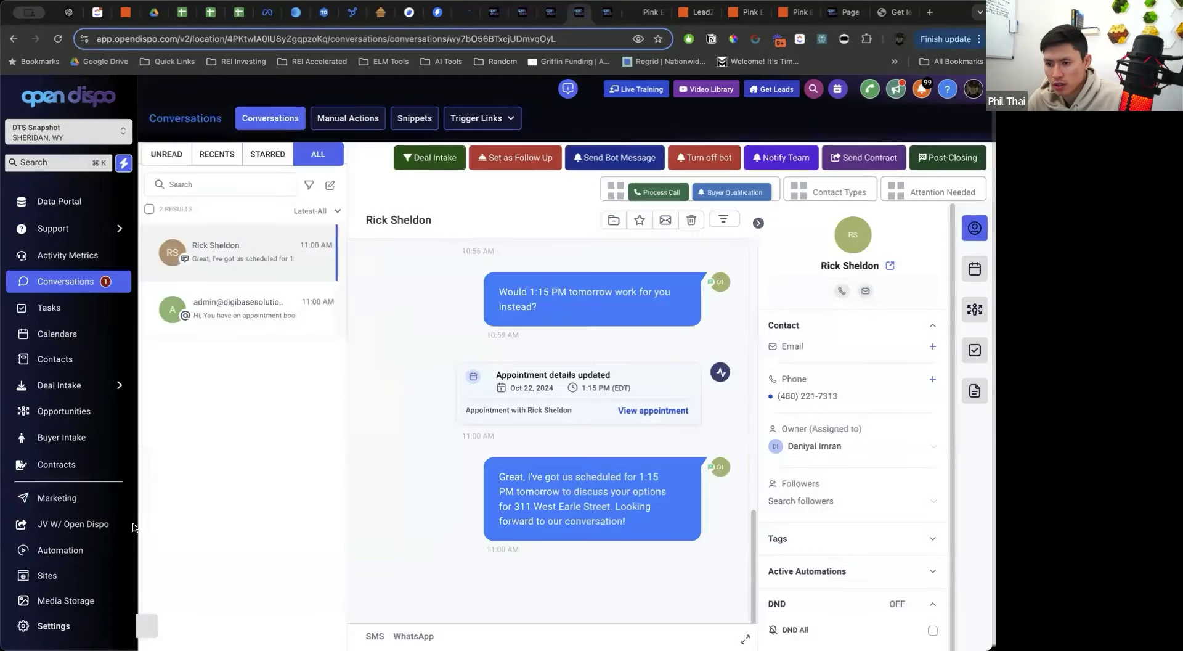
left_click(85, 502)
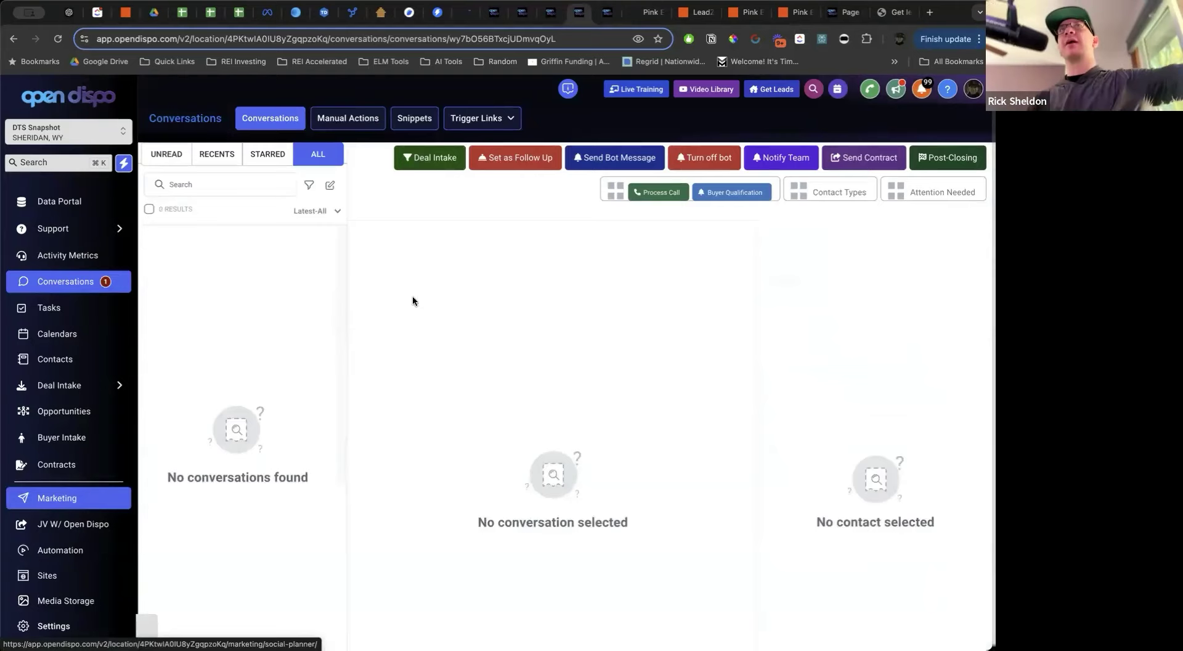
left_click(616, 127)
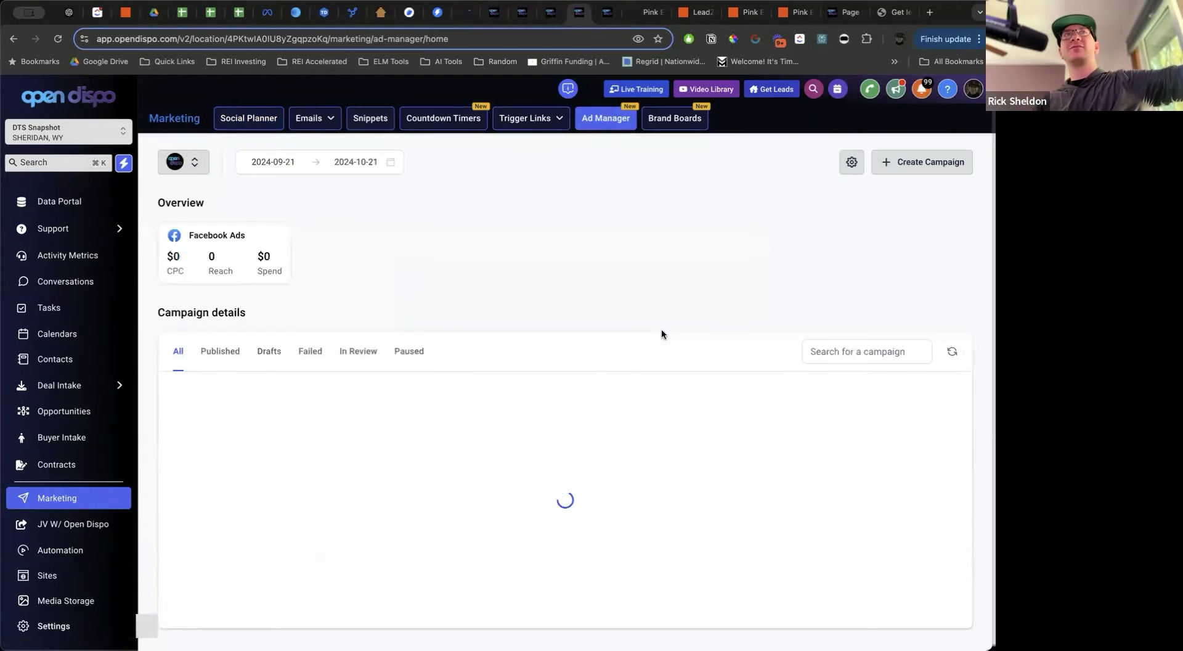
Create a new Facebook ad campaign, review its Ad Content setup with objective, button and preview, and return to the campaign overview
left_click(898, 157)
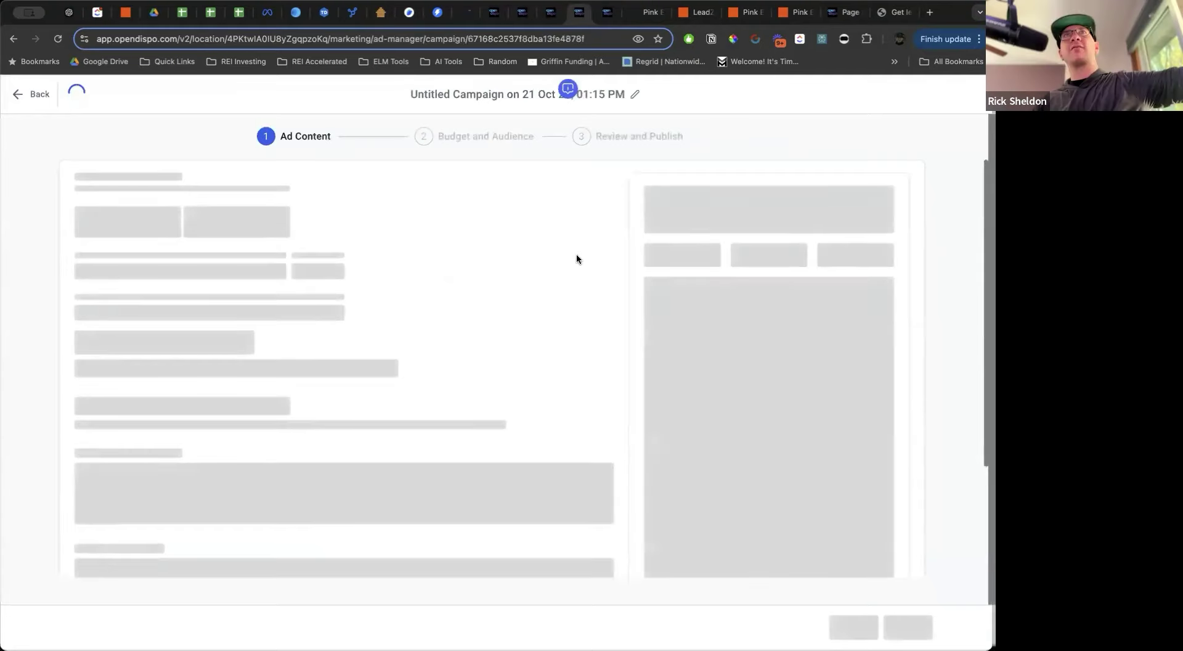
left_click(418, 290)
scroll(417, 290, "down", 1)
scroll(417, 290, "up", 1)
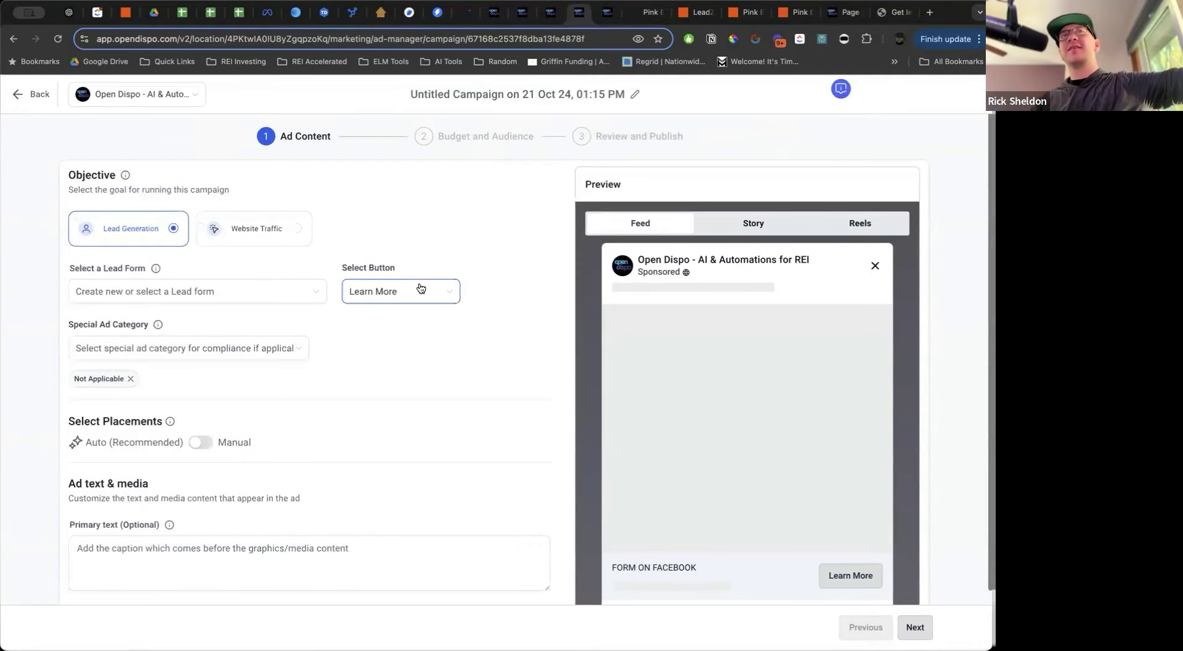
left_click(37, 95)
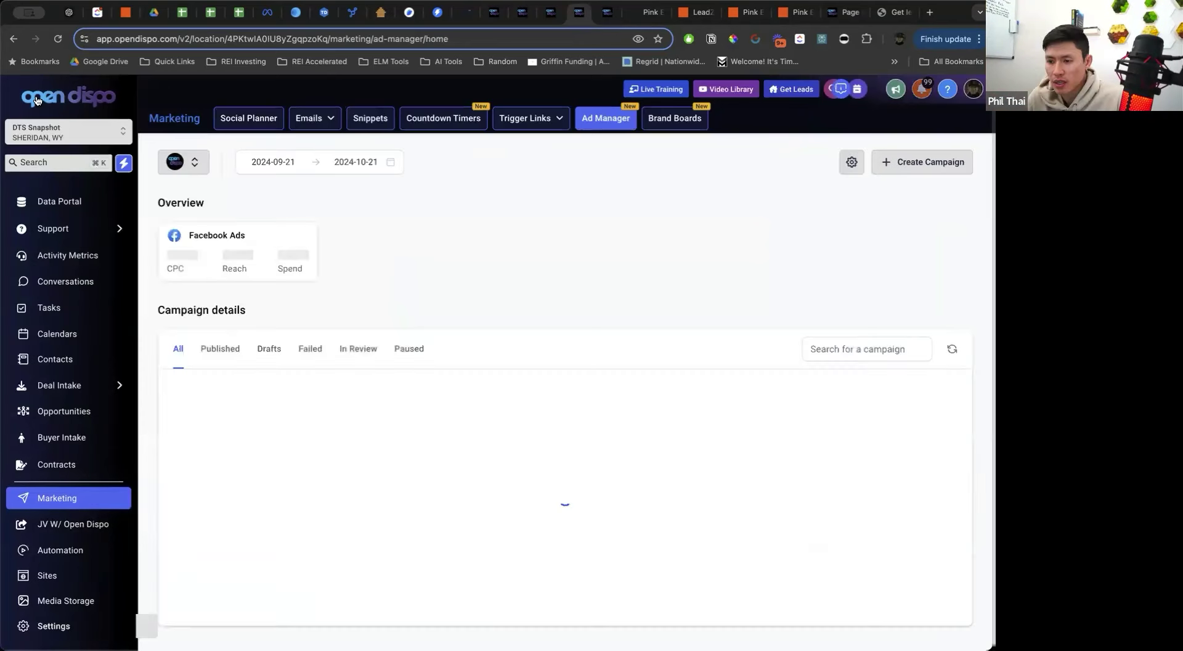
Check the DTS Snapshot contacts list and open the 1. Acquisitions opportunities pipeline
left_click(79, 364)
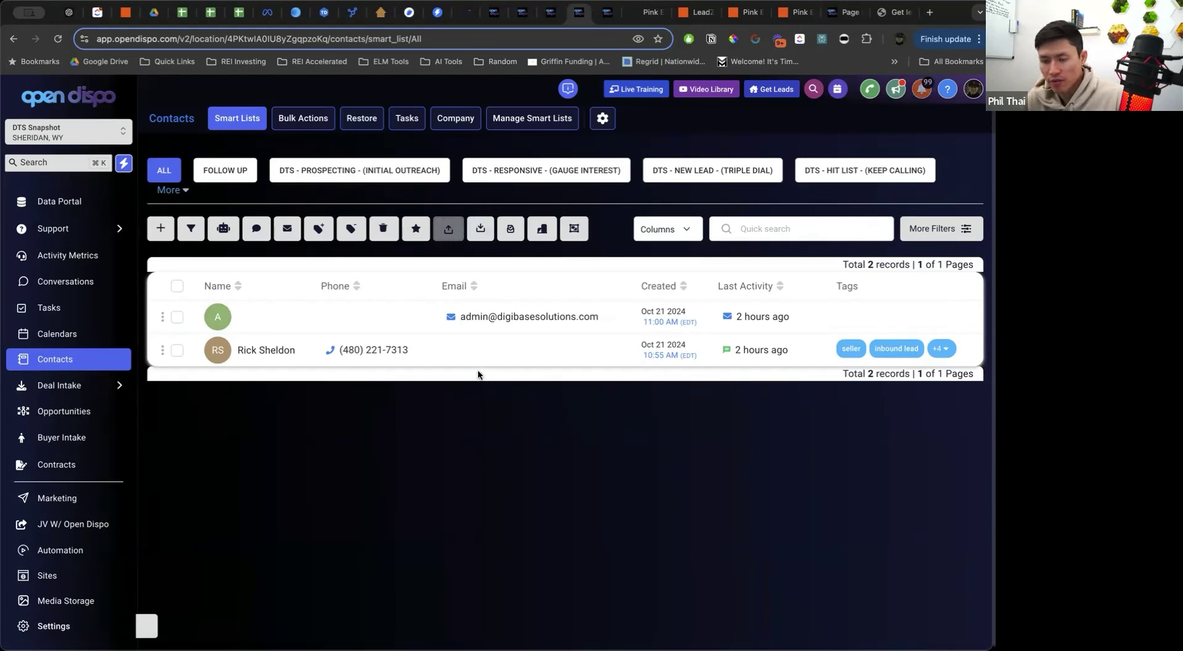
left_click(112, 417)
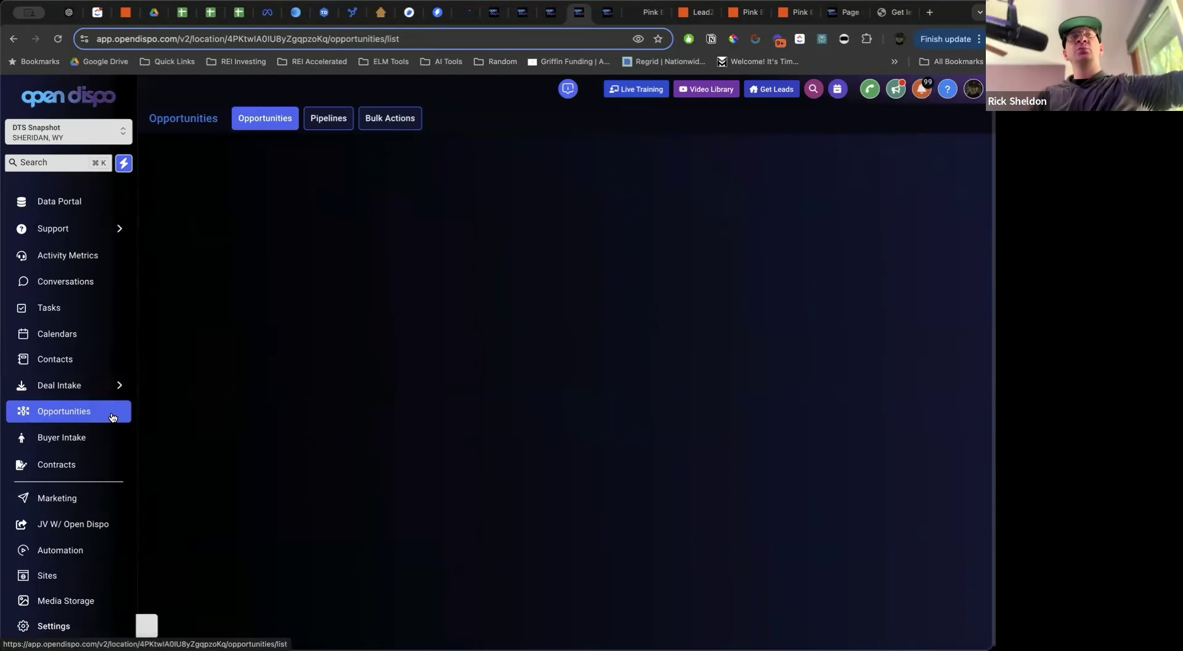
scroll(113, 418, "down", 3)
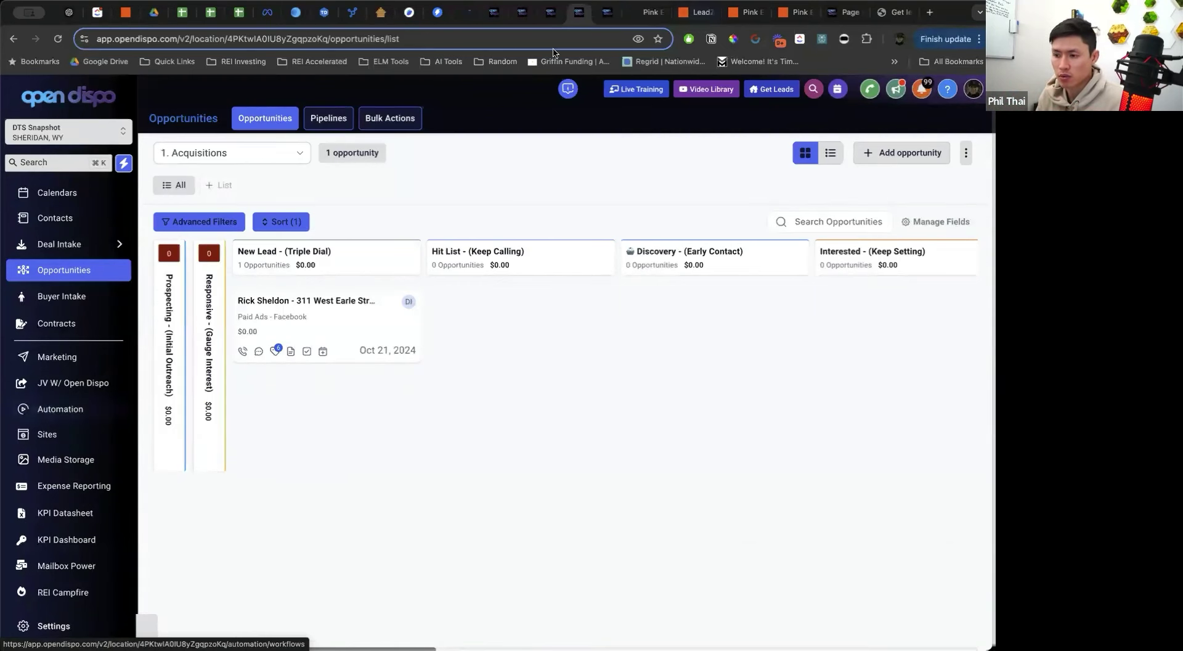
Preview the Building an Empire home page from the page builder and look through the whole page
left_click(641, 21)
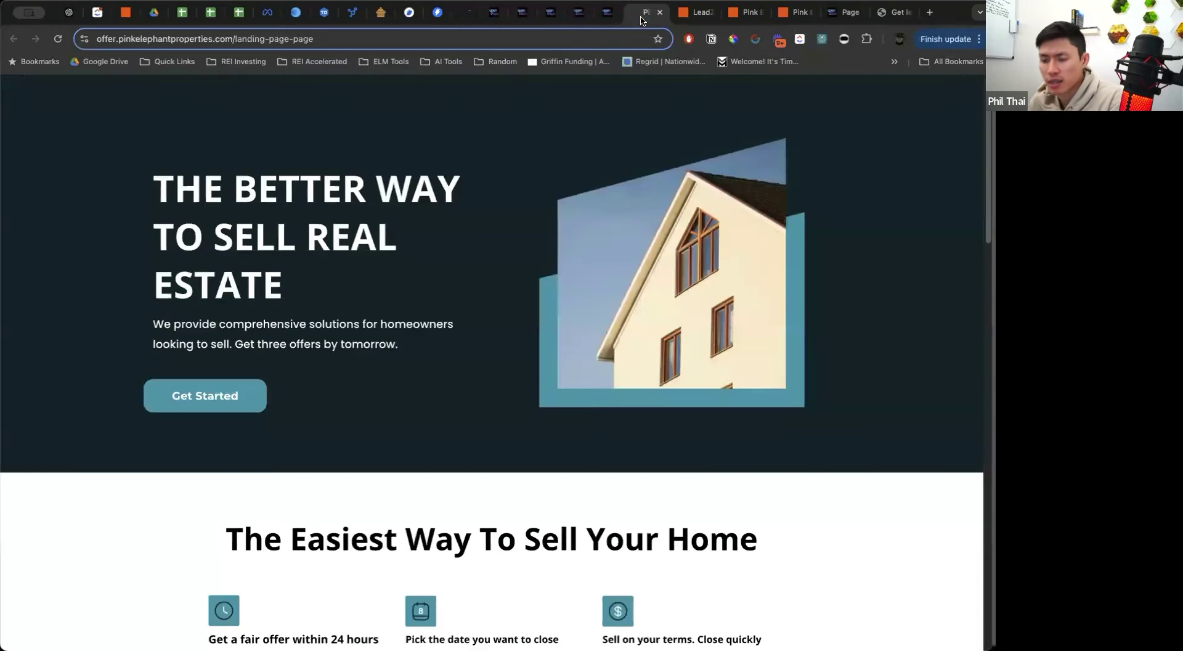
left_click(839, 12)
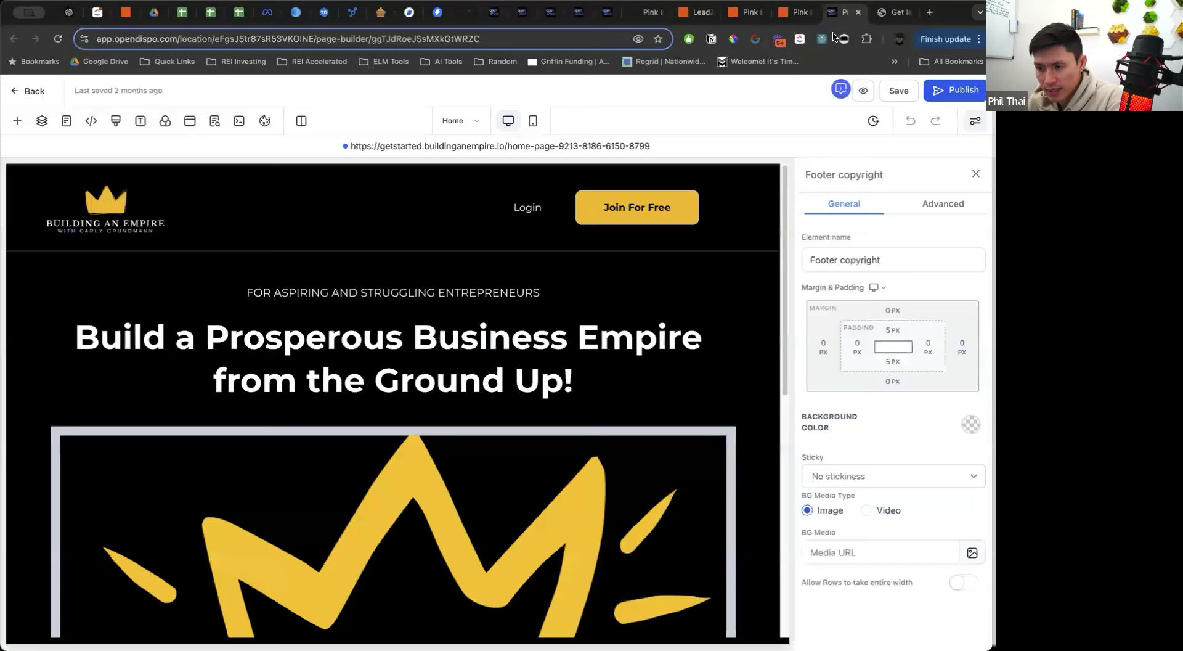
left_click(864, 92)
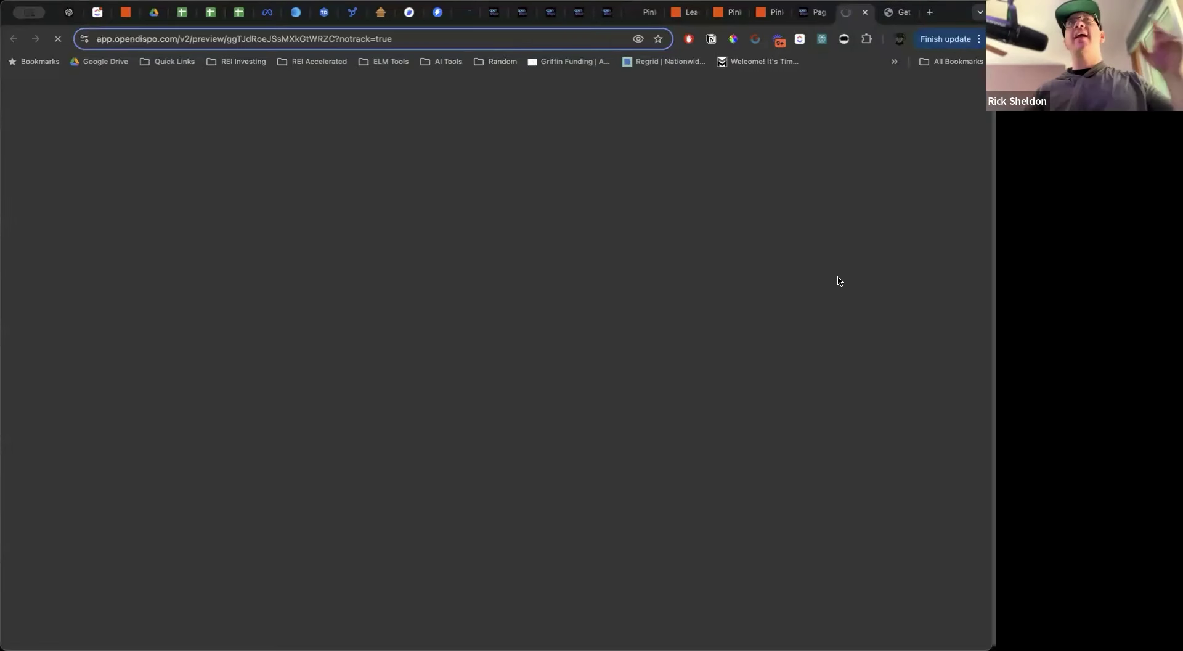
scroll(838, 278, "down", 7)
scroll(838, 278, "up", 7)
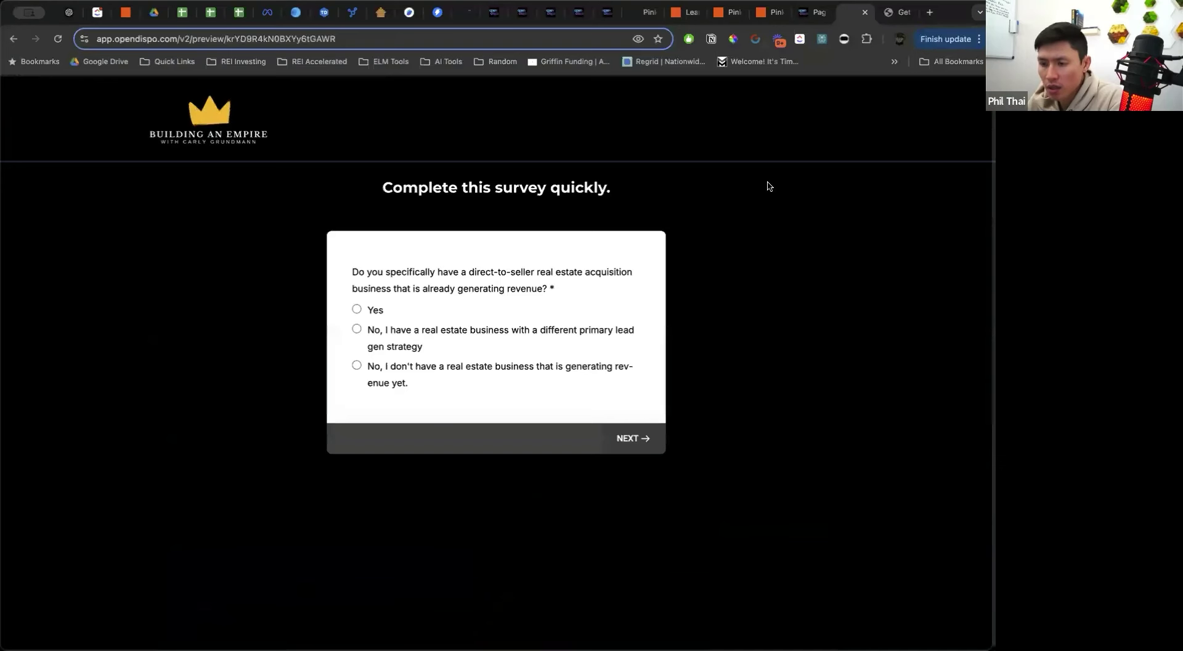
Answer Yes to the survey's direct-to-seller business question, choose a current monthly revenue, and close the preview at the interests question
left_click_drag(351, 272, 564, 285)
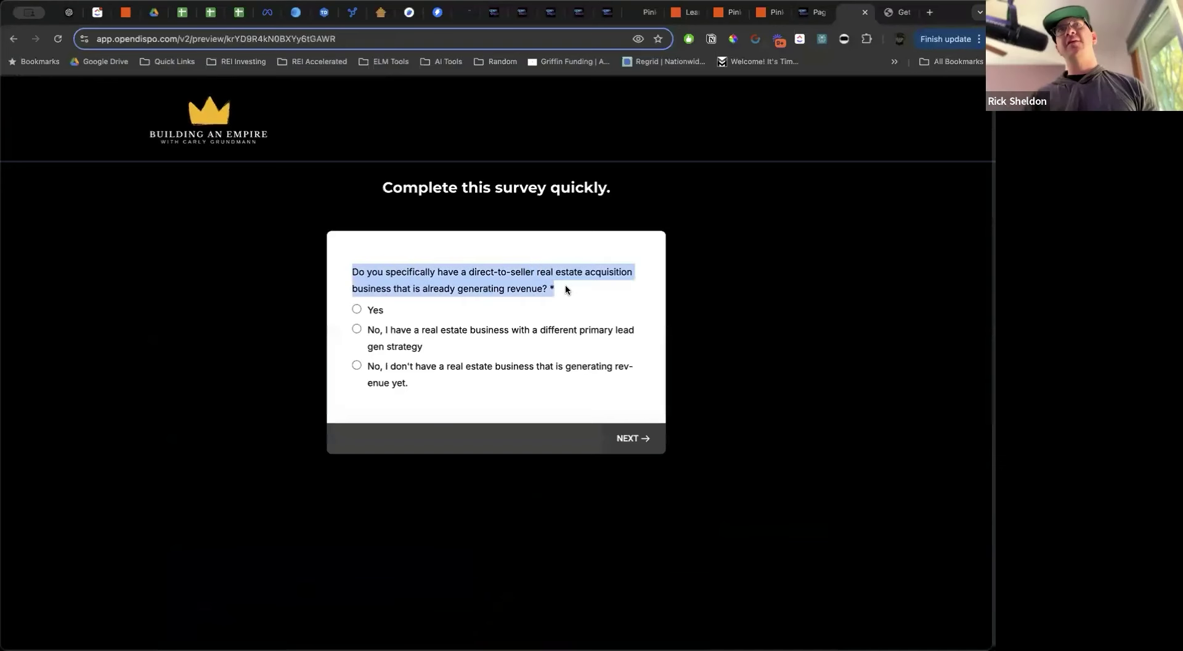
left_click(373, 312)
left_click(357, 310)
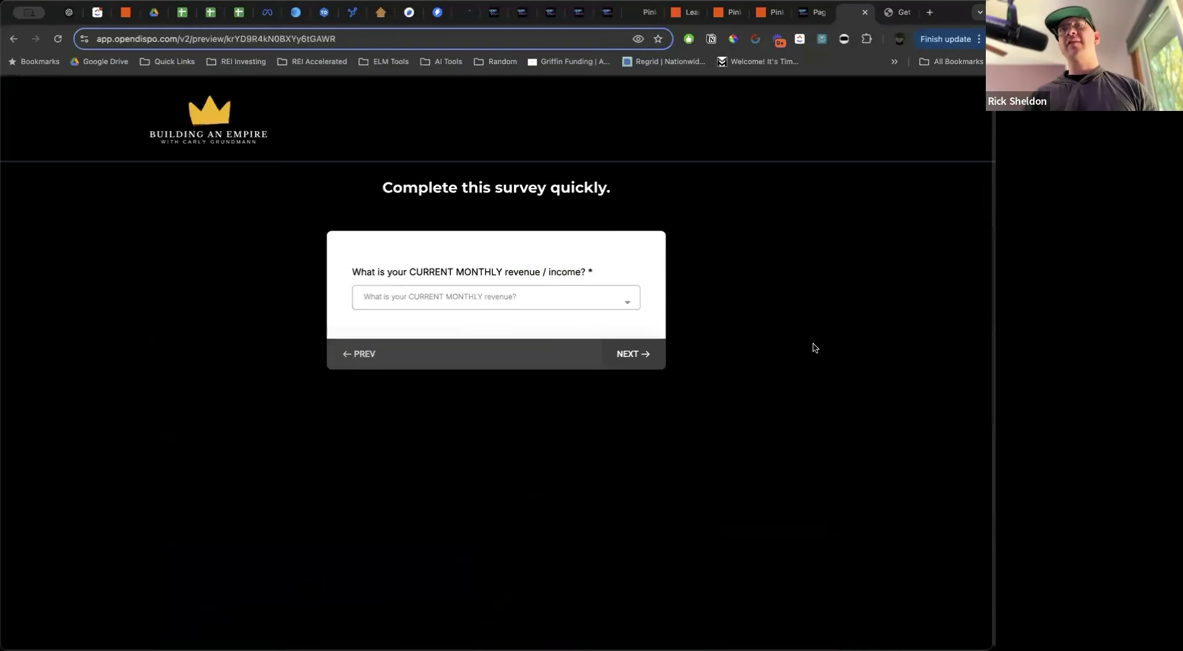
left_click(500, 302)
left_click(436, 355)
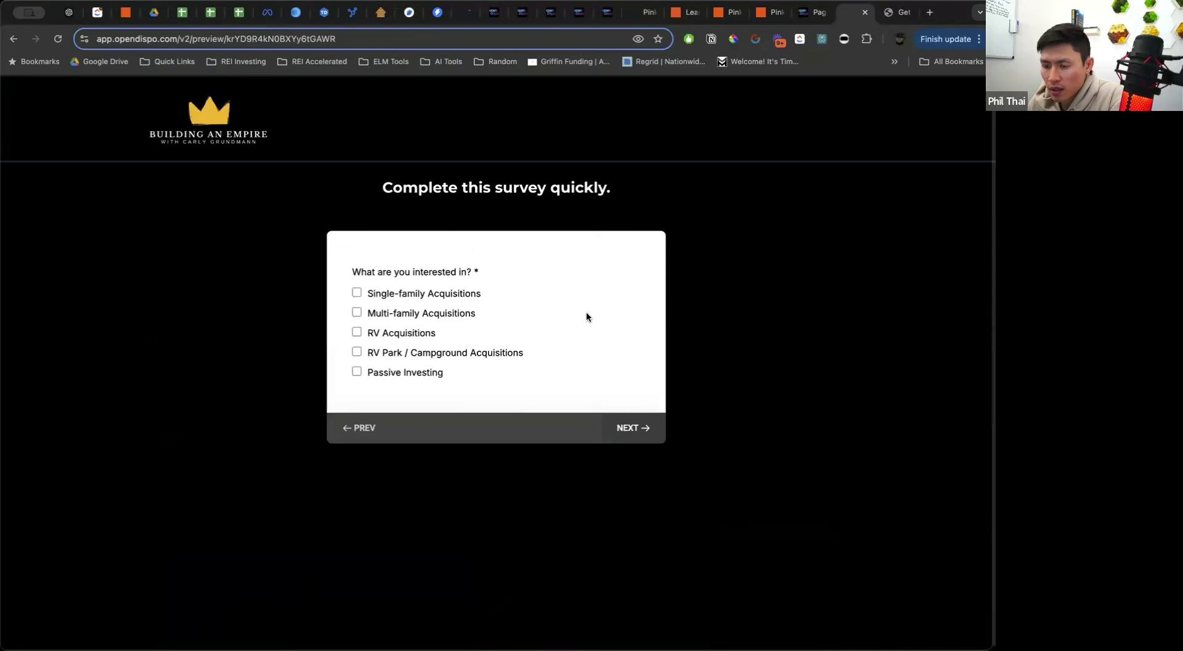
left_click(866, 14)
Open the Funnels list in the Pink Elephant Properties sites section and view the available client portal, form and survey options
left_click(610, 13)
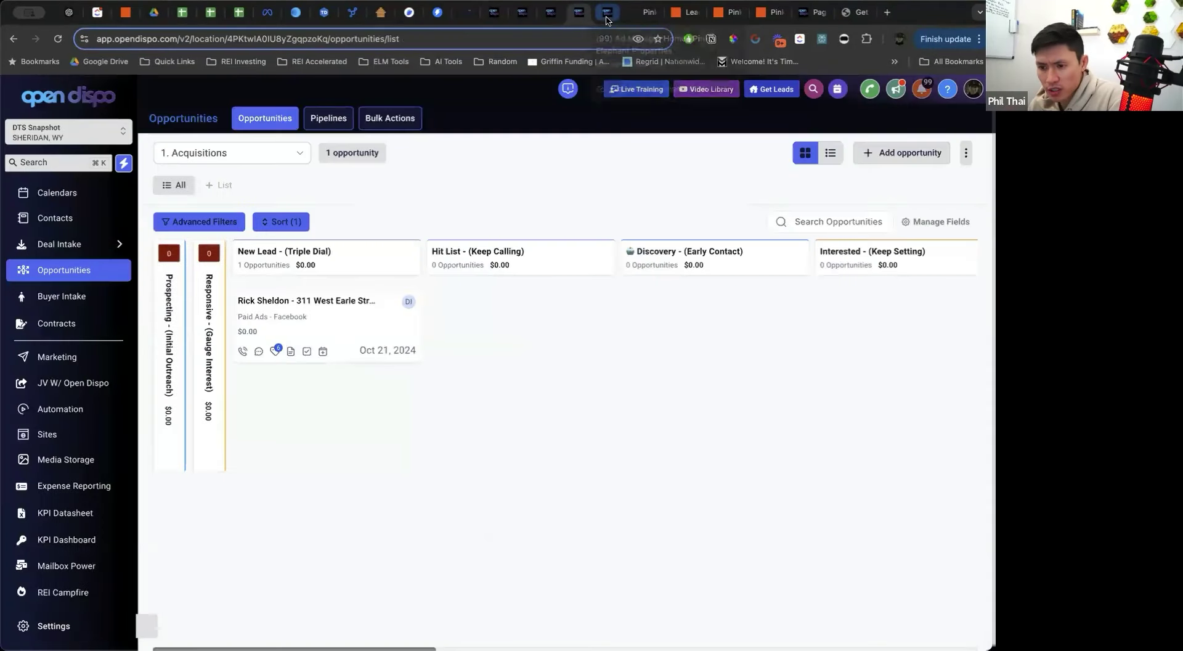
scroll(68, 493, "down", 3)
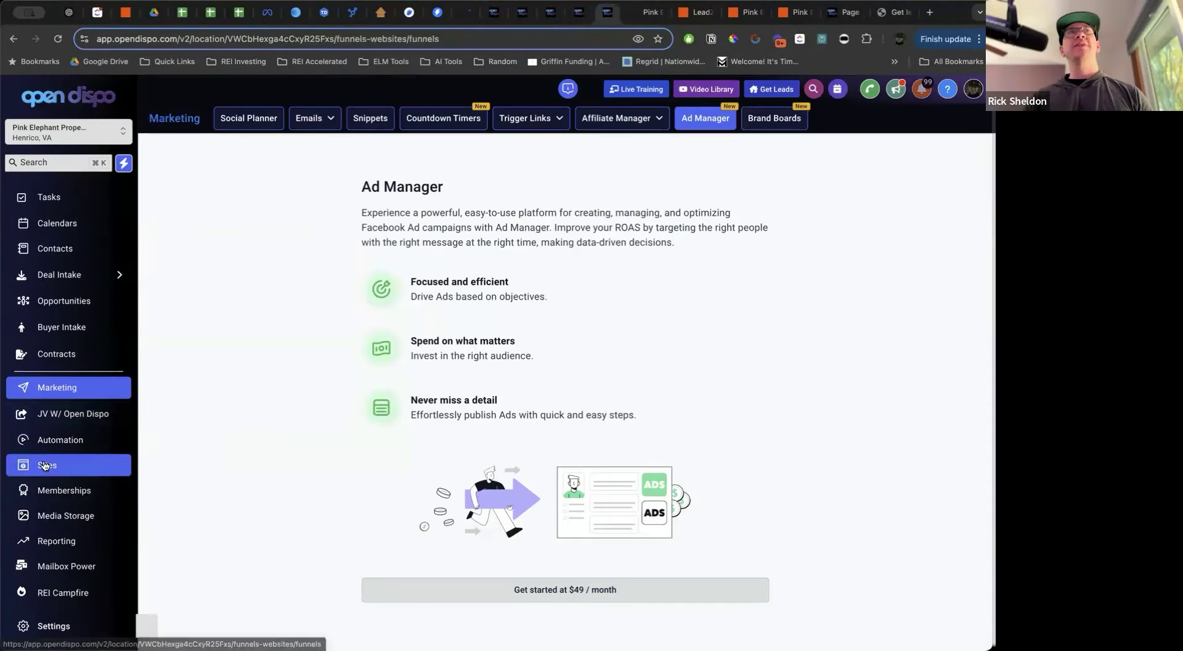
left_click(52, 467)
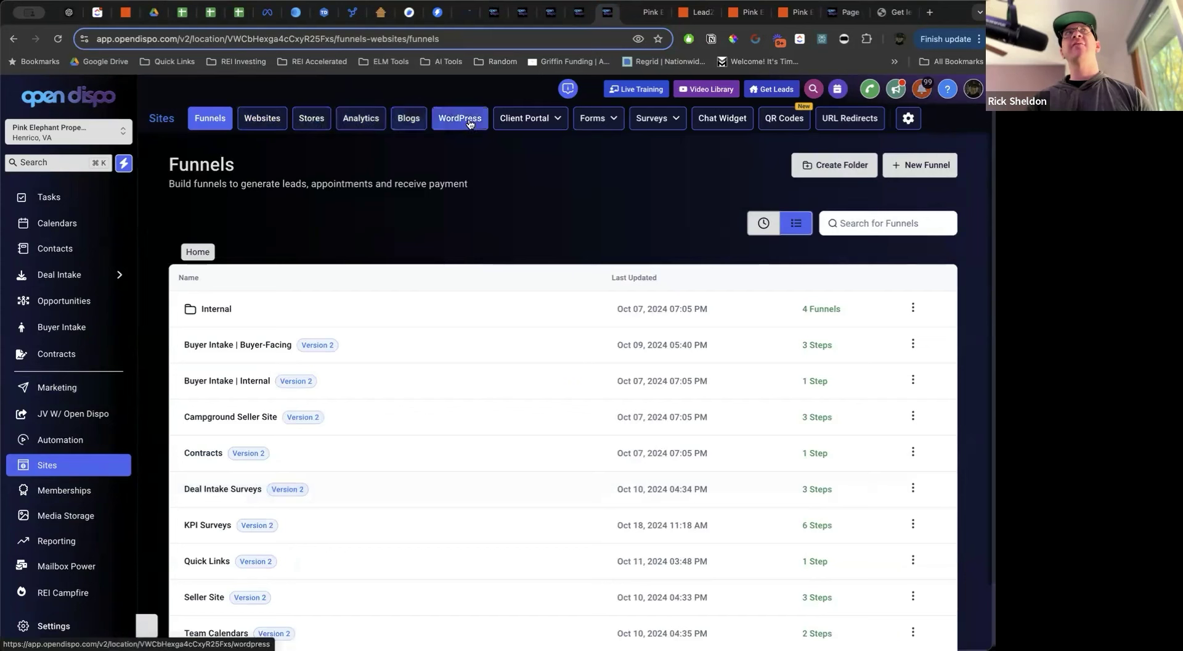
mouse_move(540, 129)
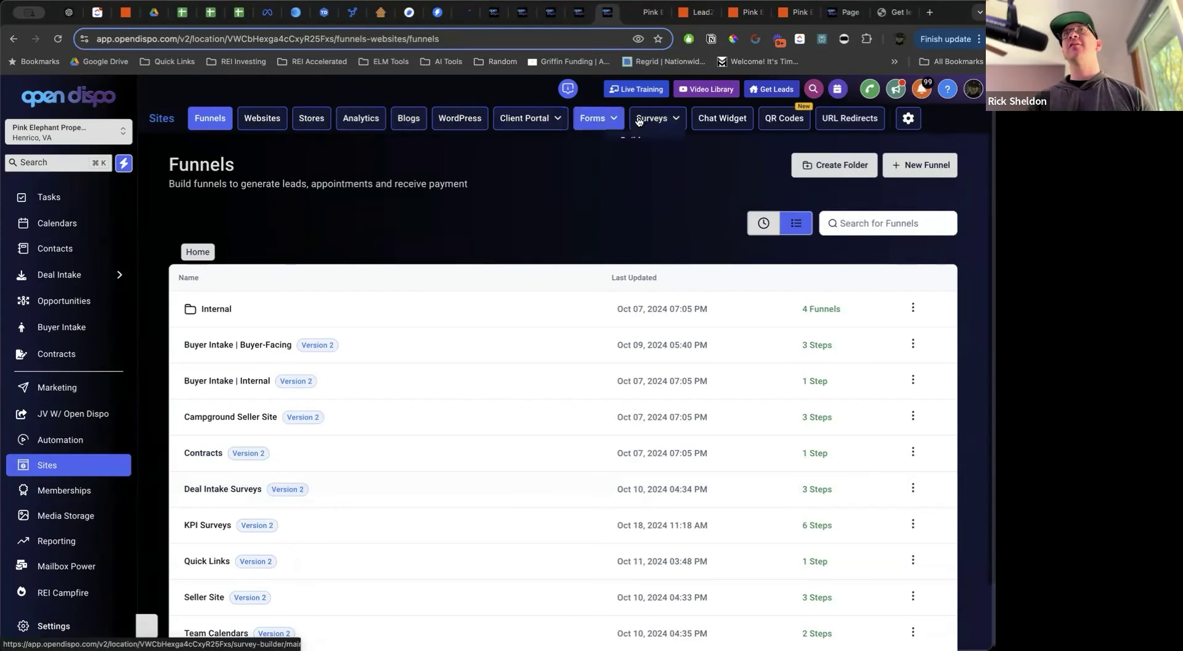
mouse_move(633, 121)
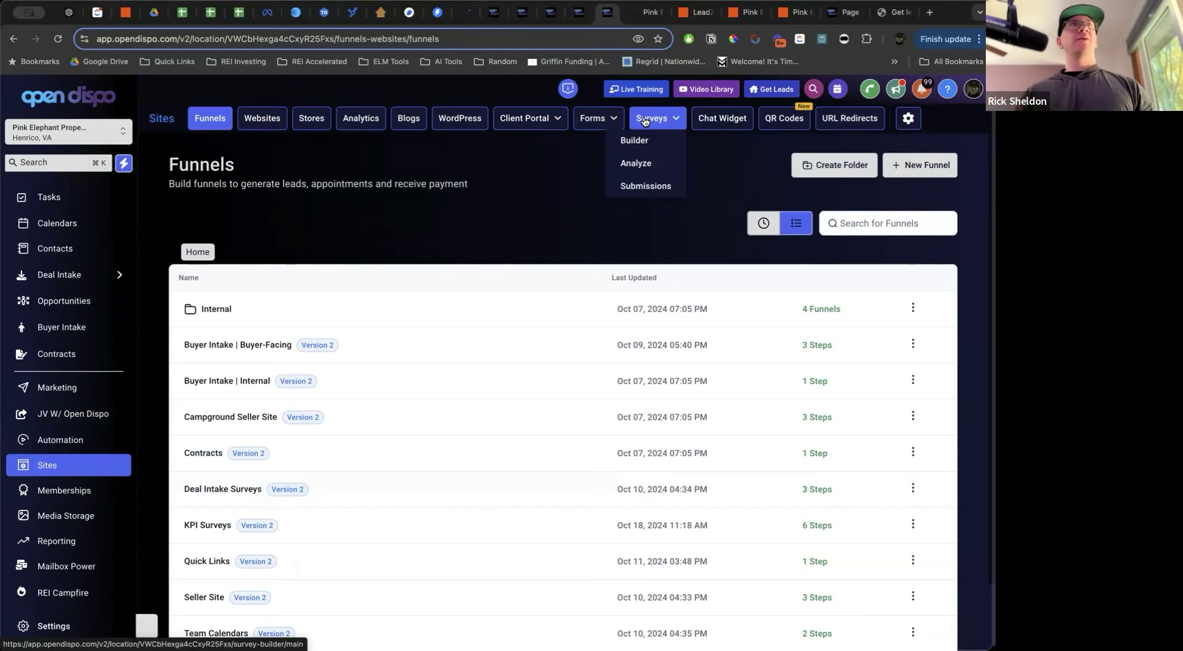
scroll(100, 327, "up", 2)
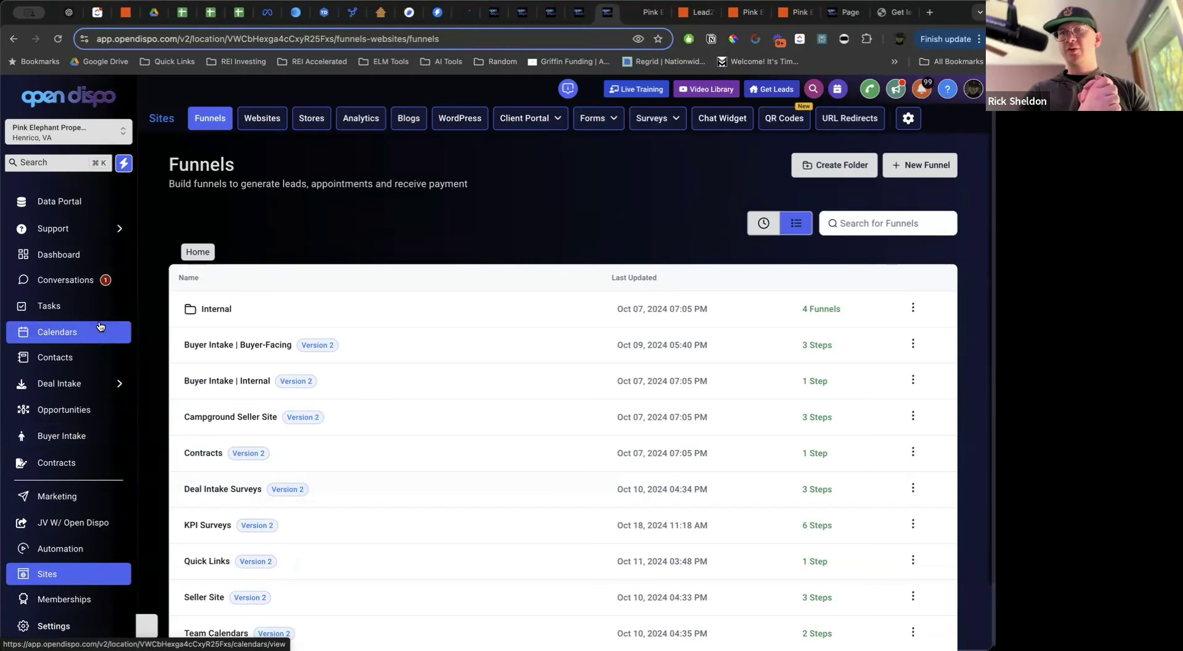
View the Pink Elephant Properties contacts list and open the Trust Center in the phone number settings to check A2P registration
left_click(87, 368)
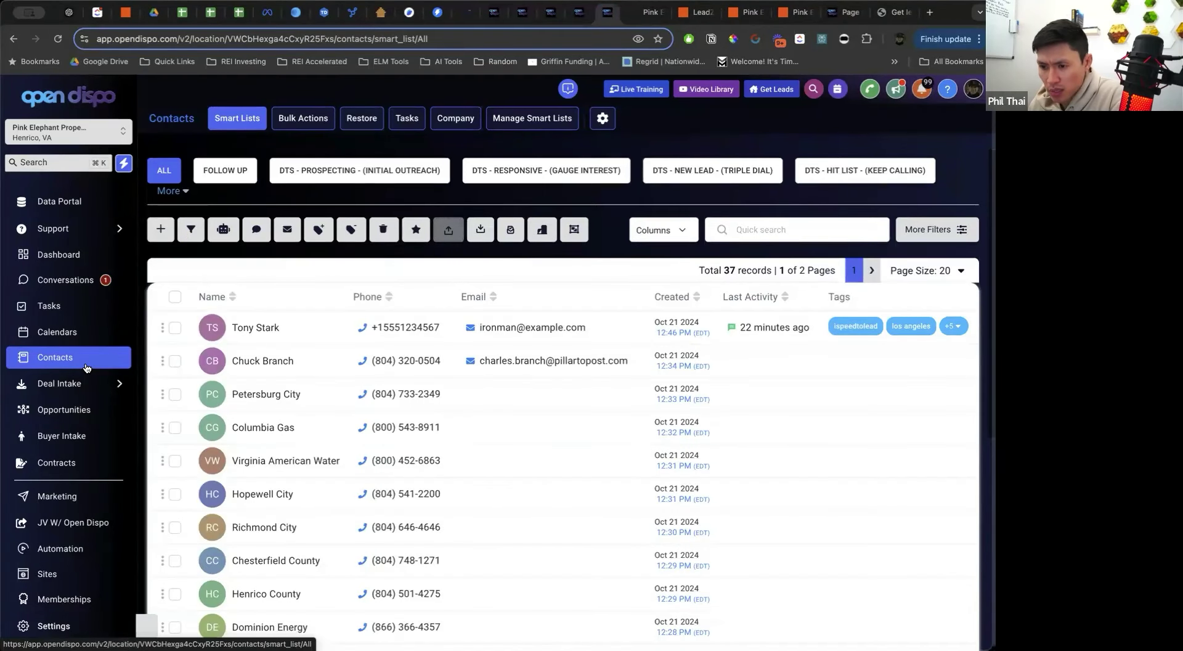
left_click(56, 625)
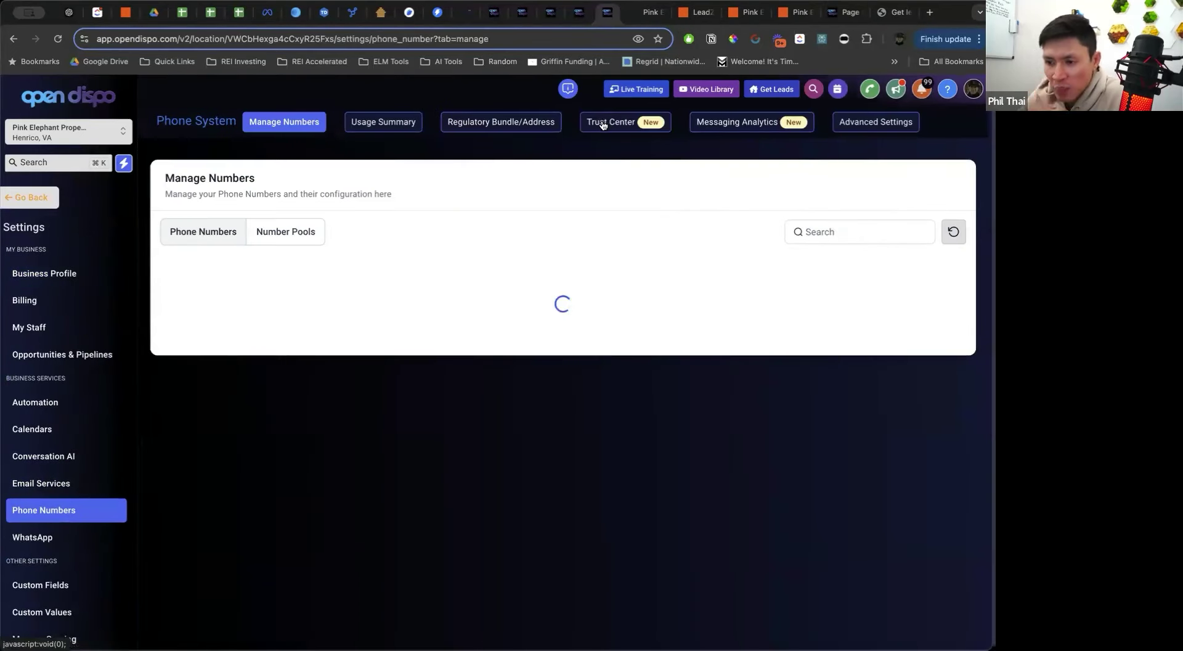
left_click(603, 123)
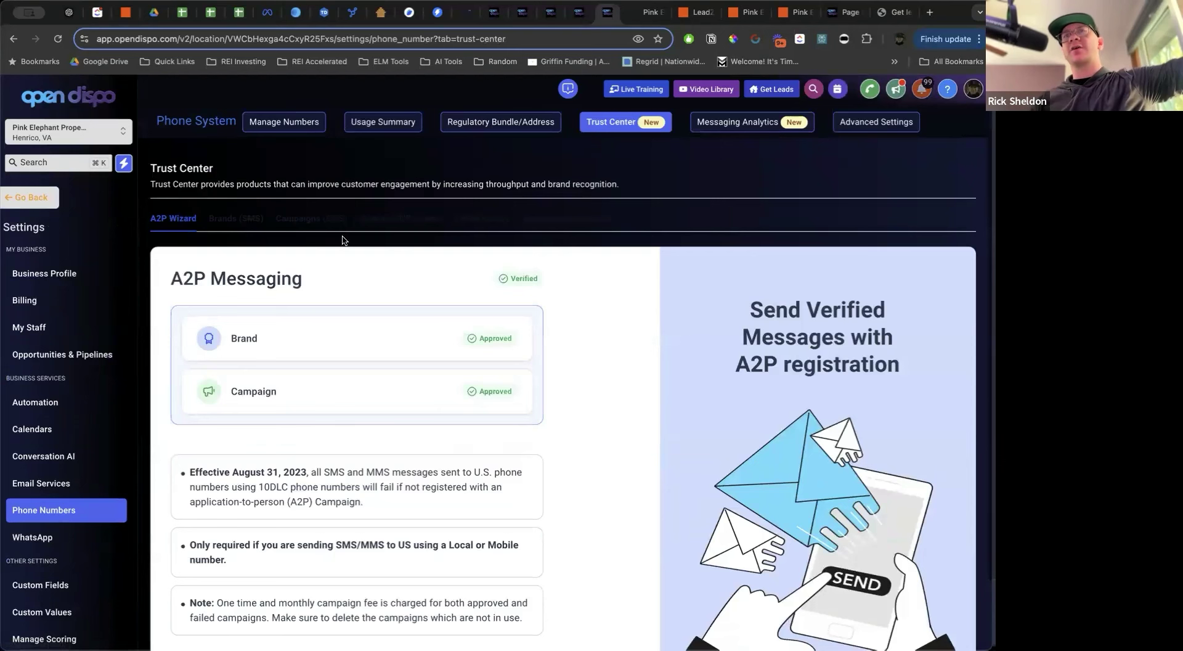